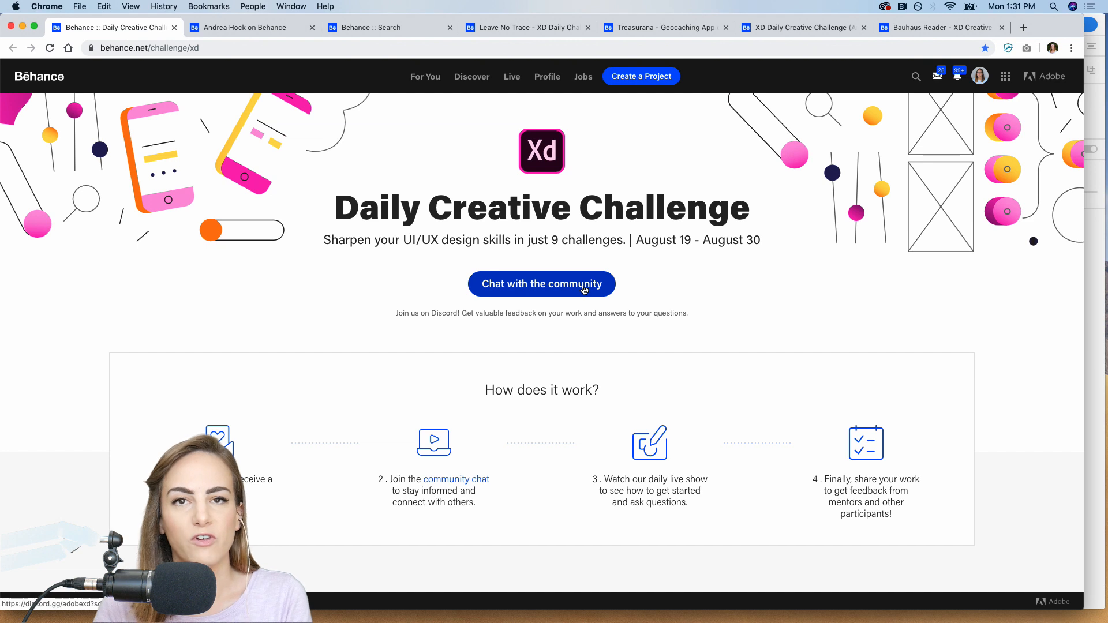
Check the Creative Cloud desktop window and read through the Daily Creative Challenge page down to the Responsive Resize challenge.
click(884, 6)
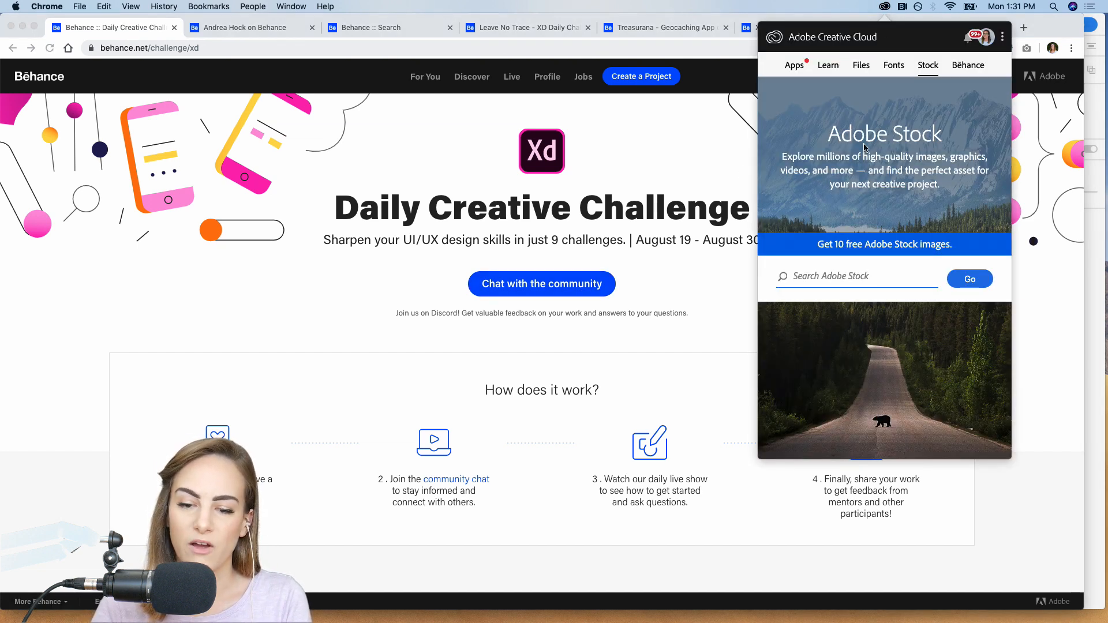
click(744, 153)
scroll(548, 375, down, 3)
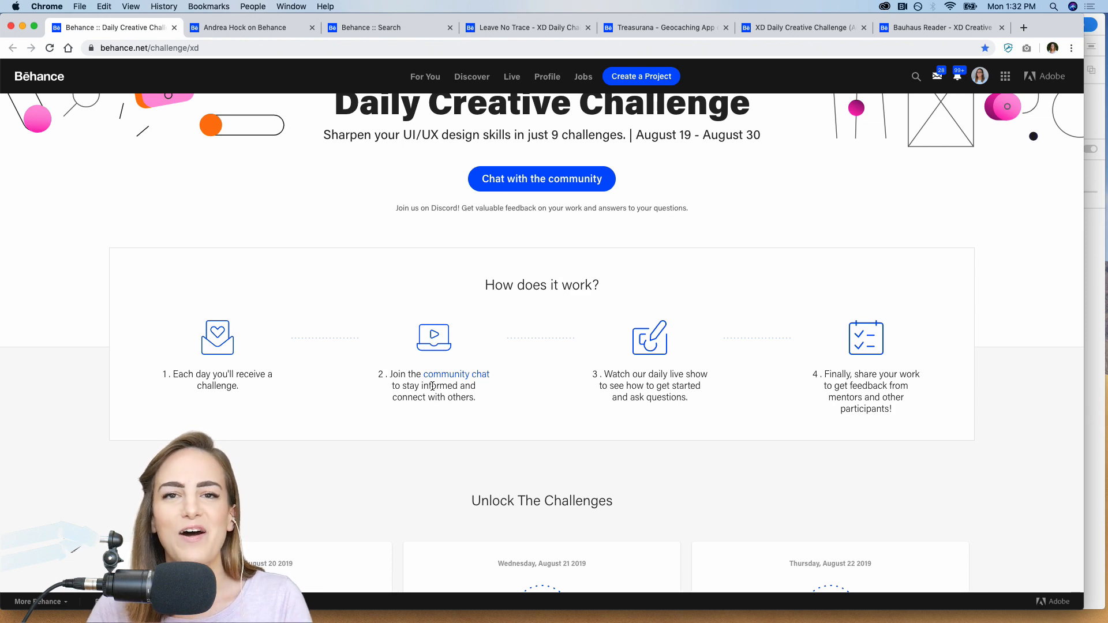
scroll(432, 386, down, 7)
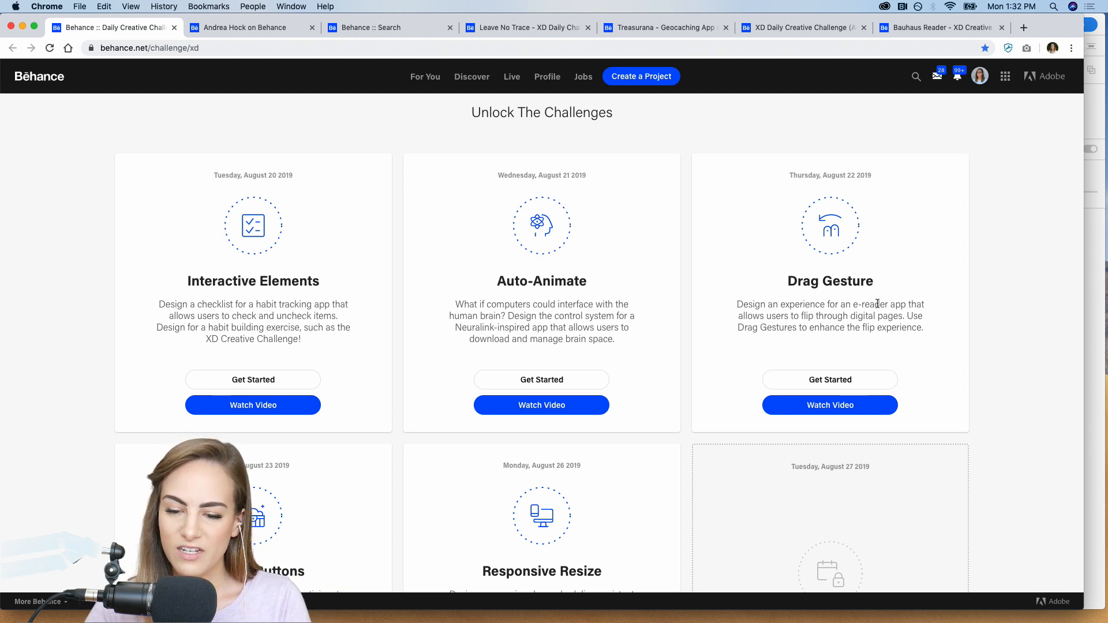
scroll(877, 304, down, 5)
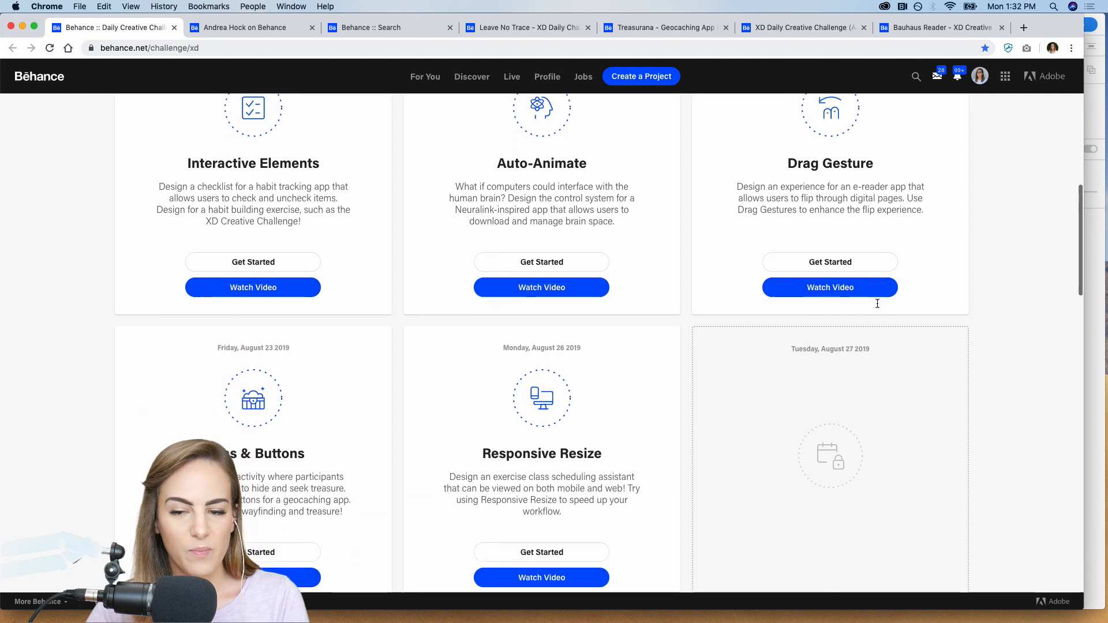
scroll(877, 307, down, 1)
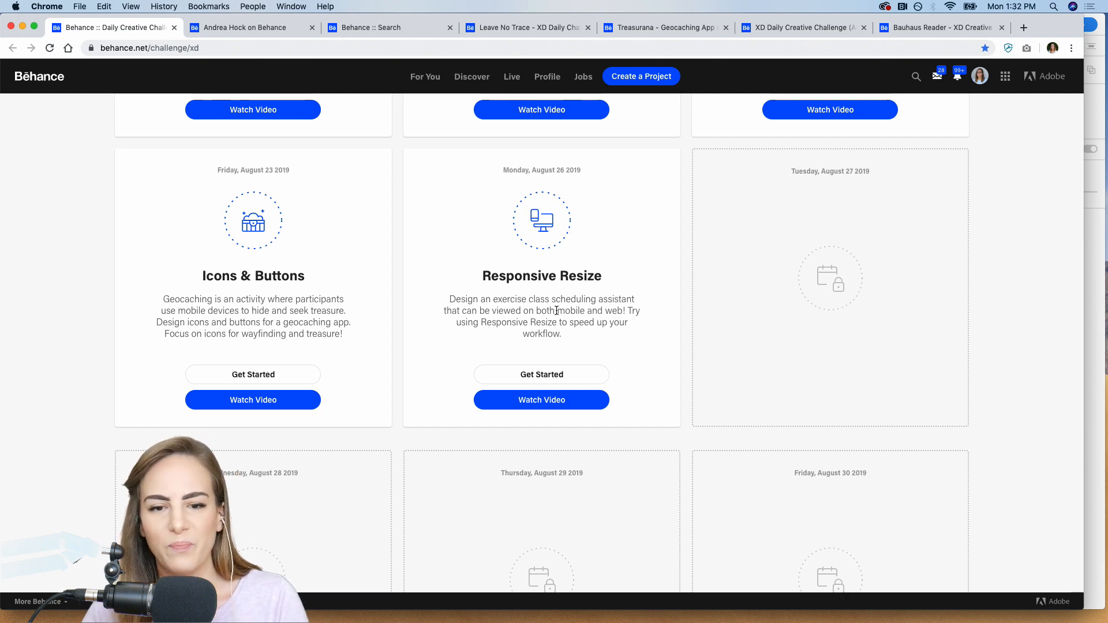
Open the Responsive Resize challenge's starter file folder on Dropbox and check its download options.
click(544, 384)
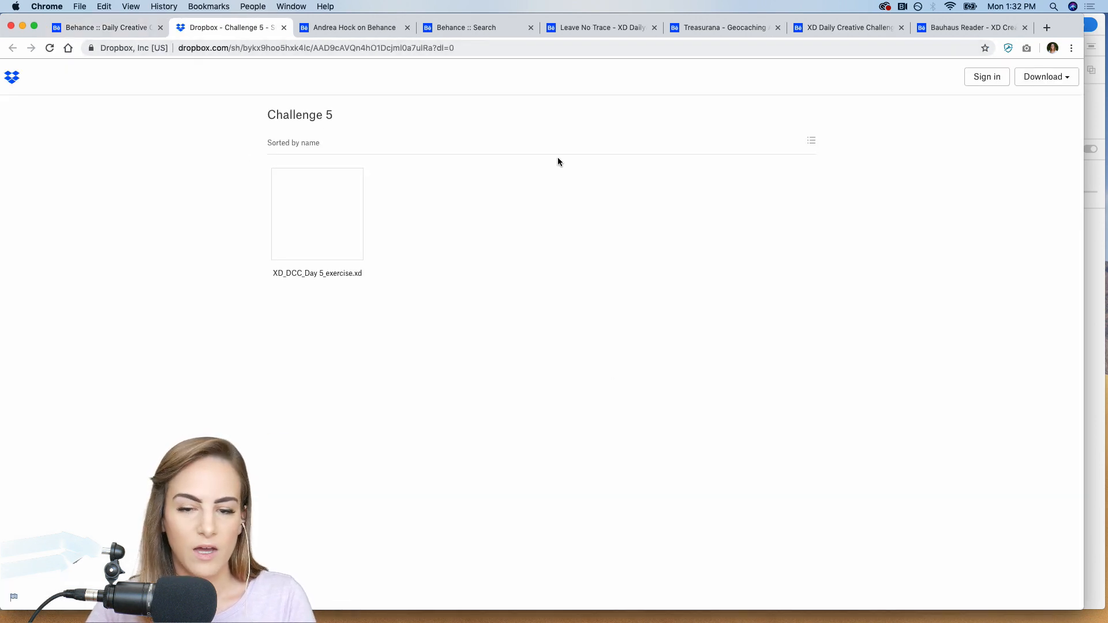
click(1066, 77)
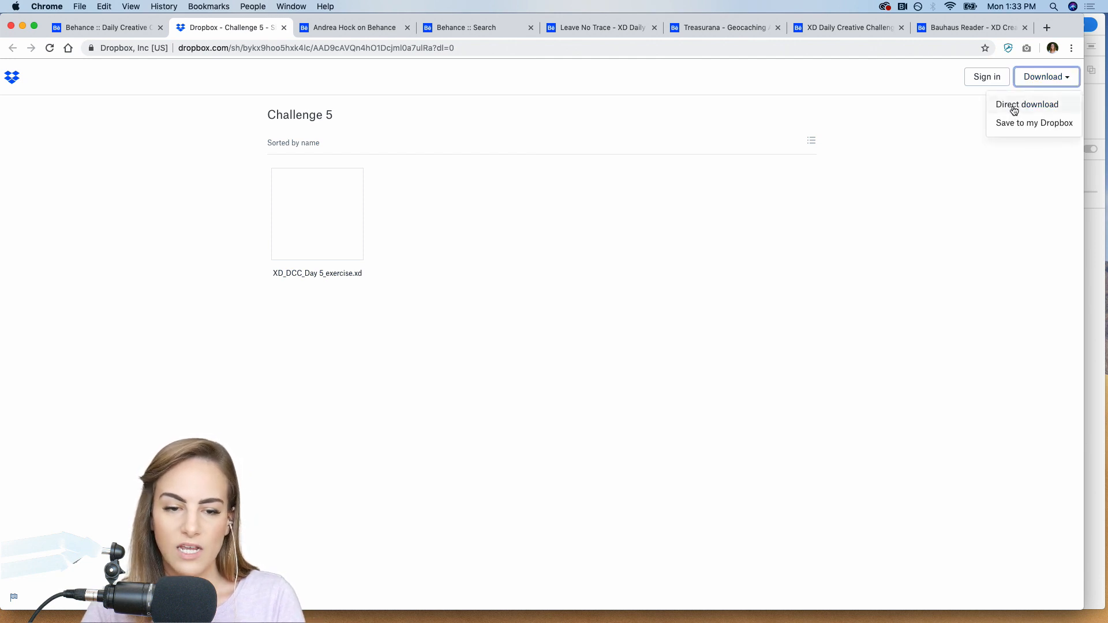
click(411, 152)
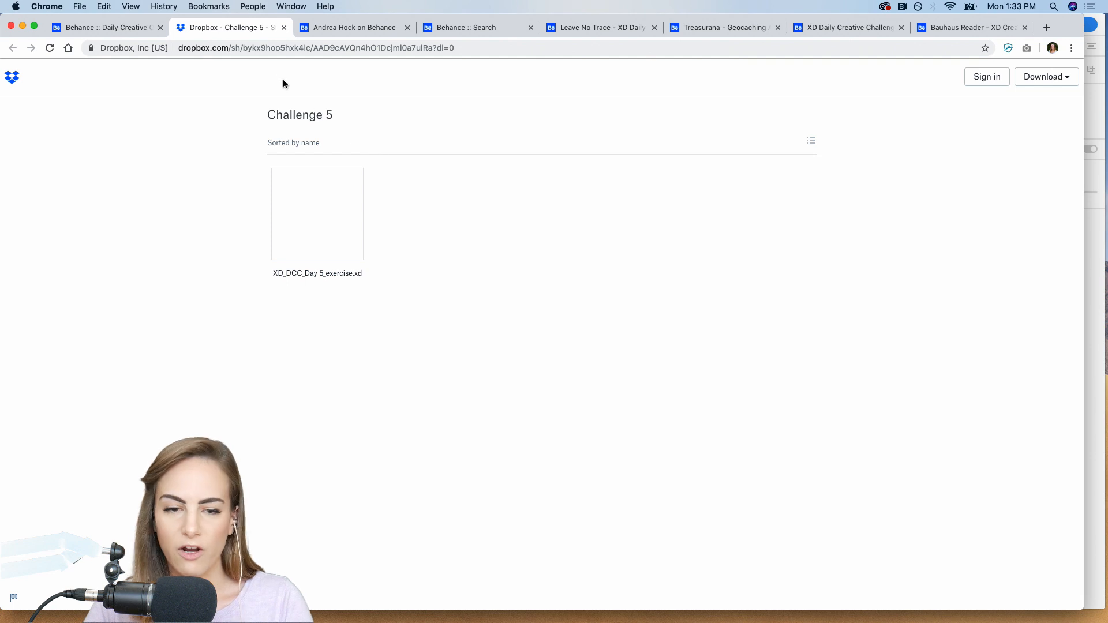
Return to the Behance challenge page and look over its remaining sections, including the past challenges.
click(113, 29)
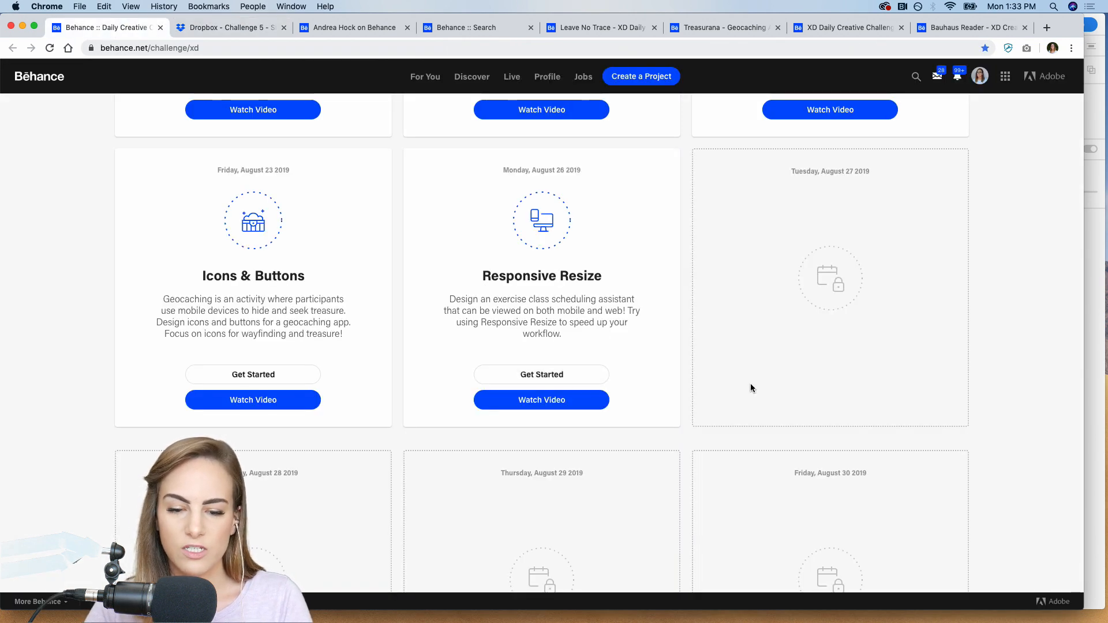
scroll(757, 390, up, 3)
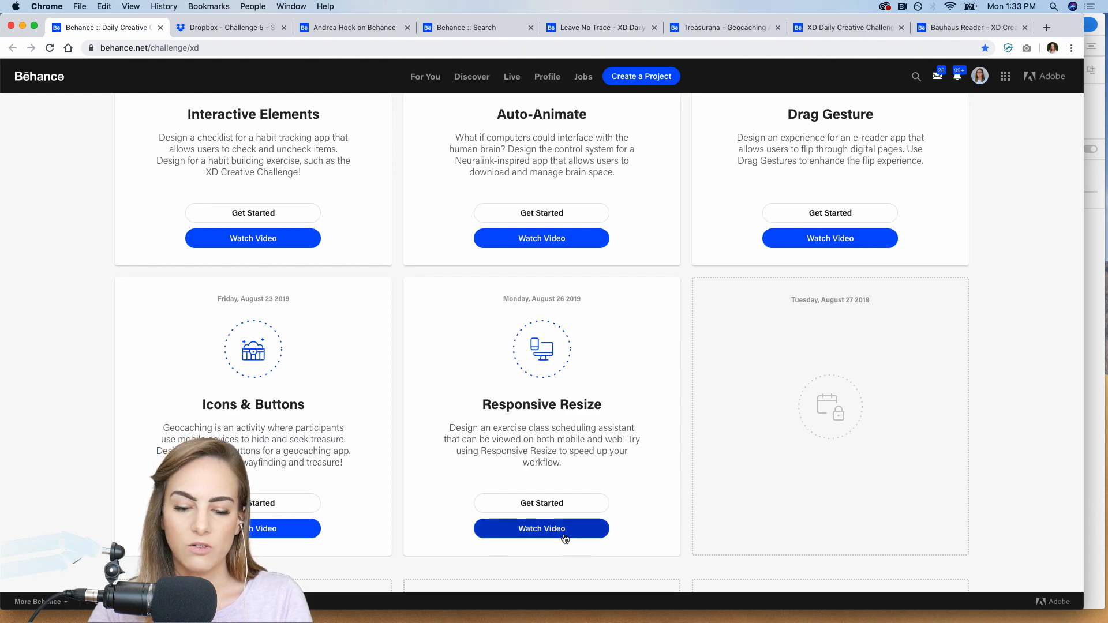
scroll(619, 528, down, 1)
scroll(618, 528, down, 10)
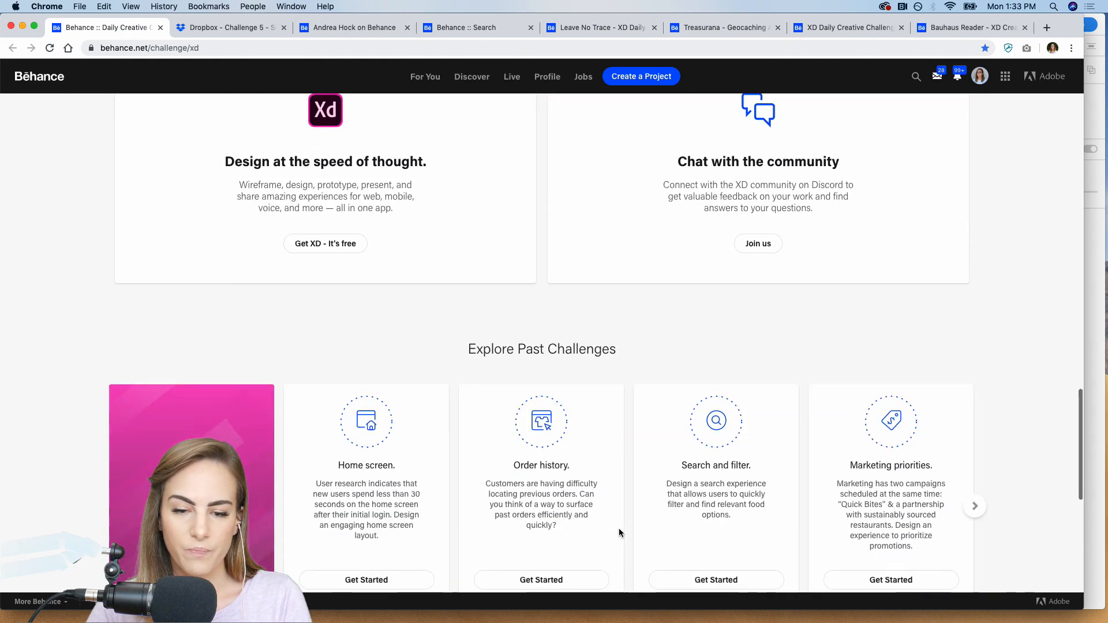
scroll(619, 527, up, 15)
scroll(619, 528, up, 10)
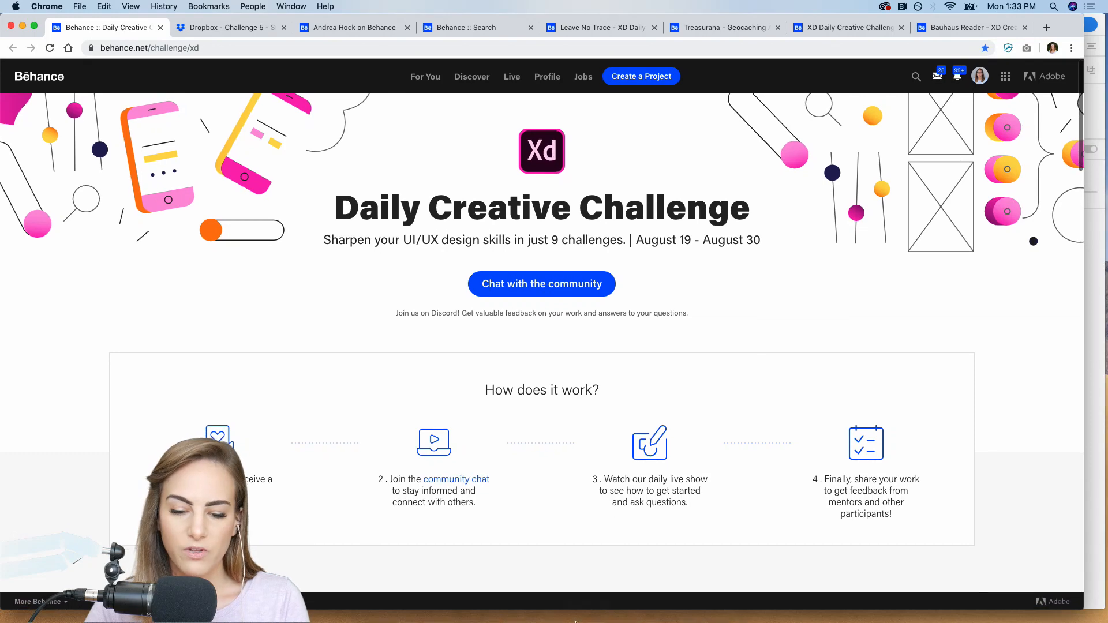
Switch to Discord and look through the posts in the Adobe XD server's current-challenge channel.
click(588, 605)
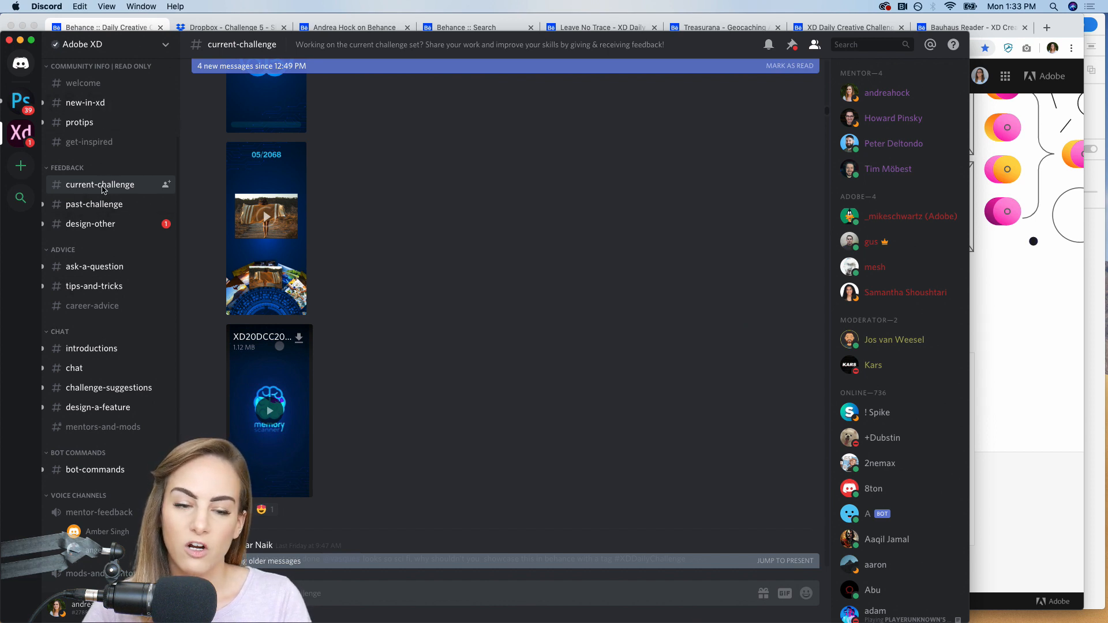
scroll(453, 188, up, 5)
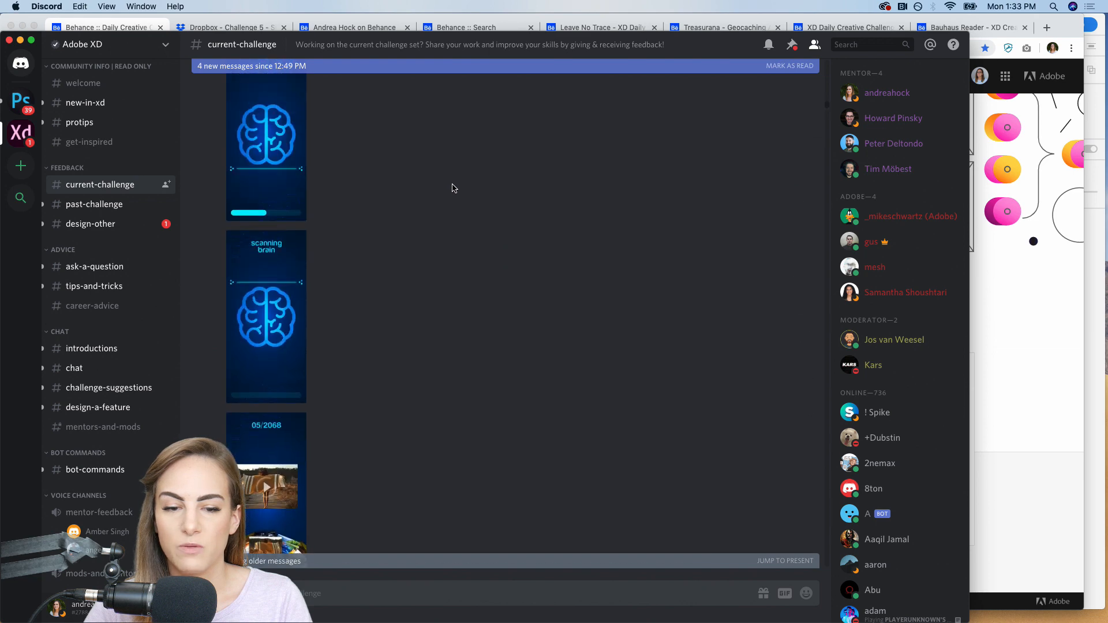
scroll(453, 188, down, 6)
scroll(453, 188, down, 1)
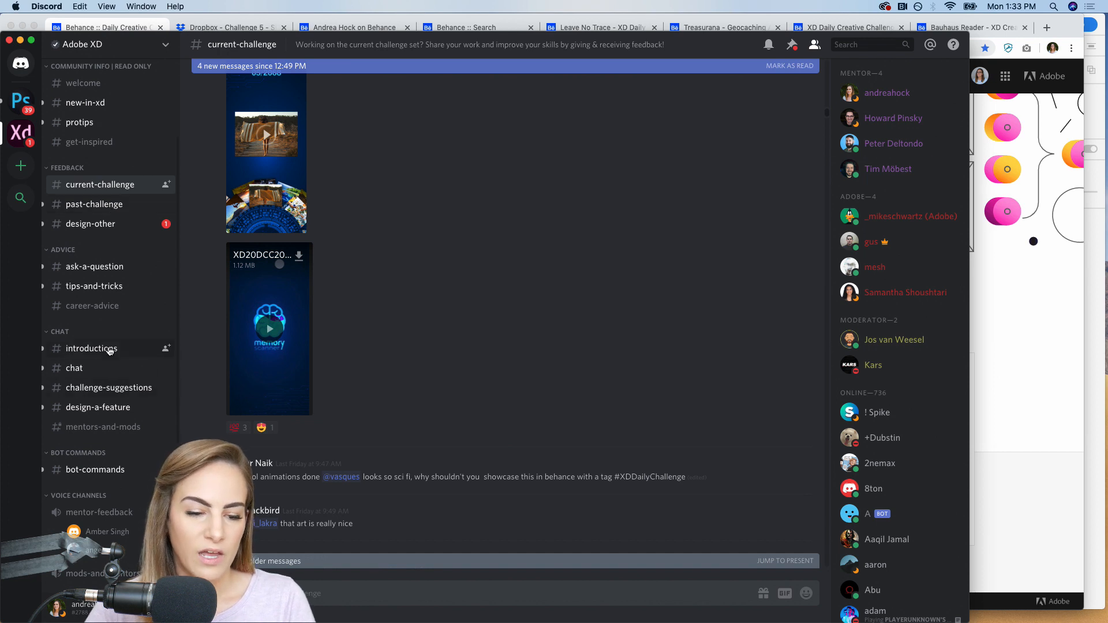
View the introductions, creative-challenge and going-live channels and put the Discord window away.
click(109, 348)
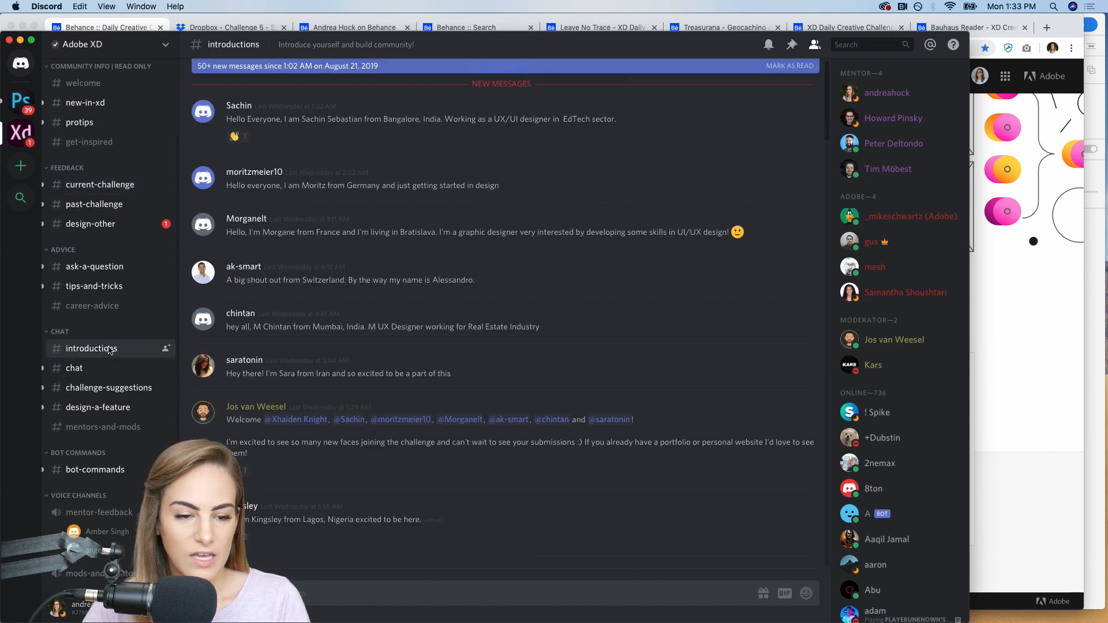
scroll(109, 349, up, 3)
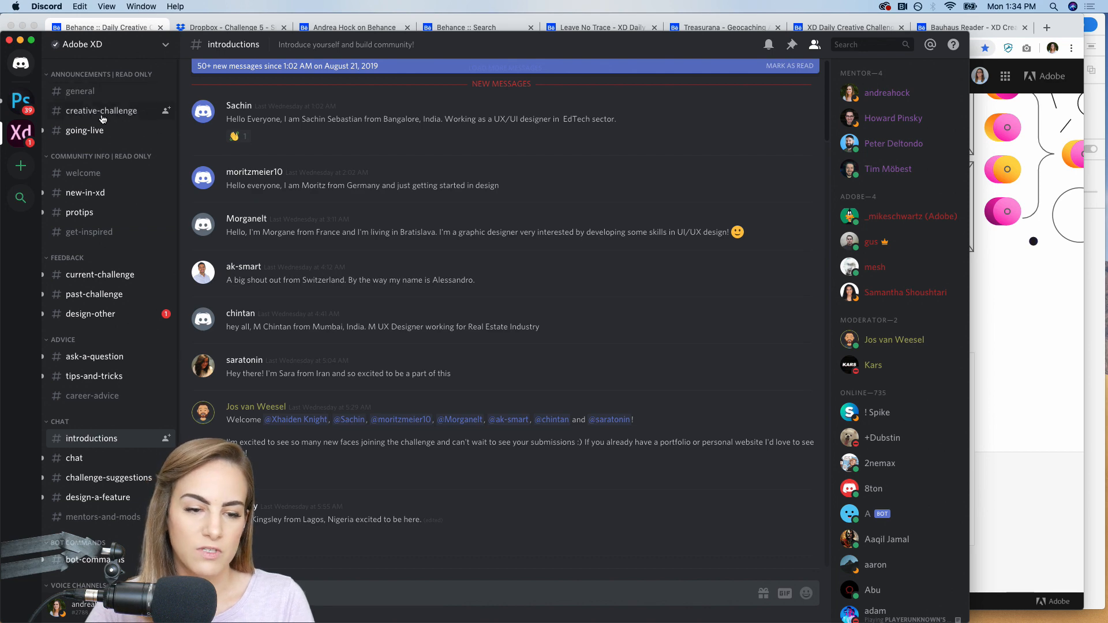
click(102, 117)
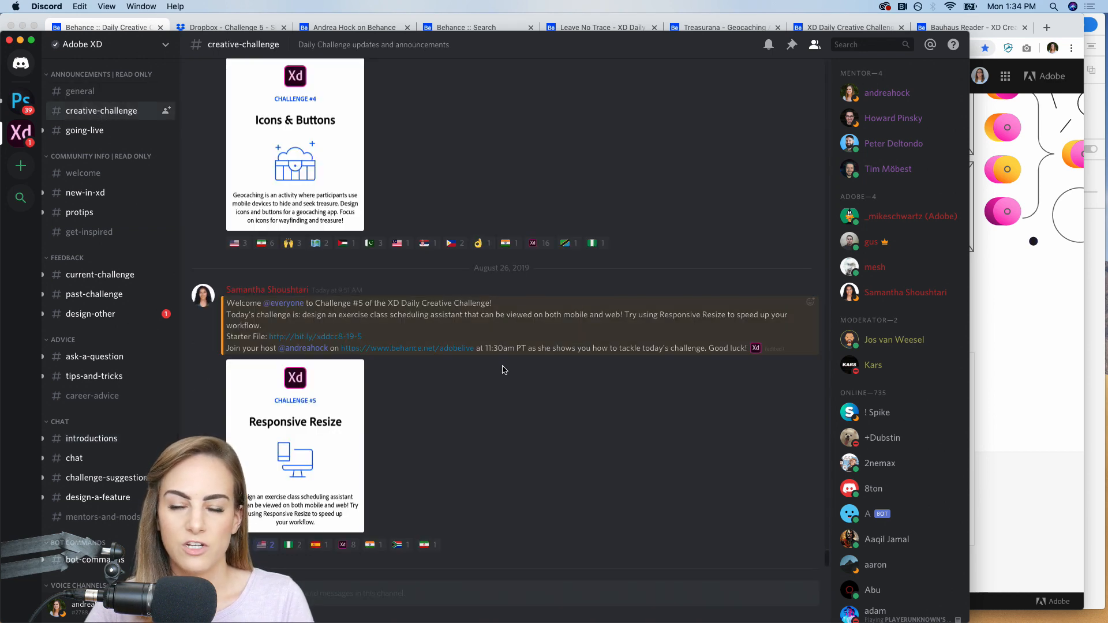
click(99, 132)
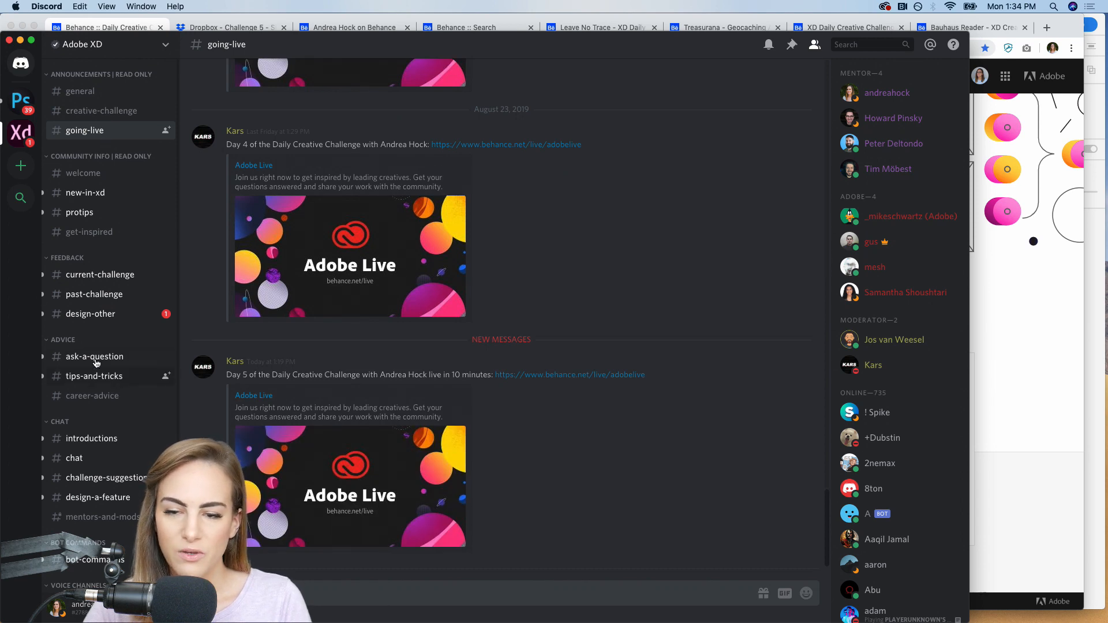
click(20, 40)
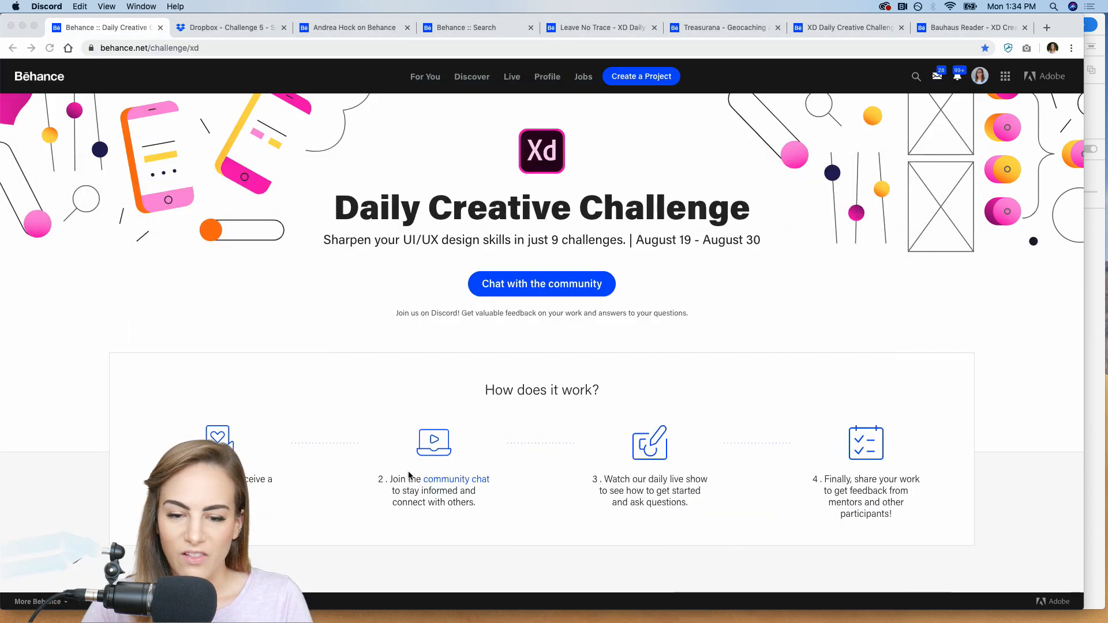
Switch to Adobe XD and read the About the Challenge and Focus On sections of XD_DCC_Day 5_exercise.
click(1095, 425)
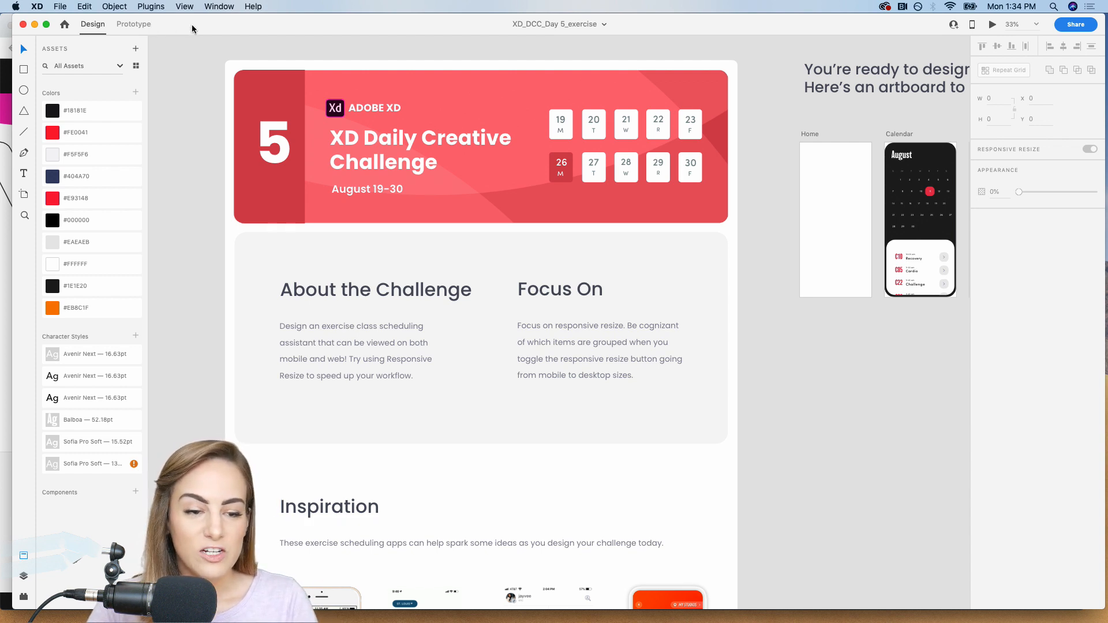
drag(192, 29, 184, 27)
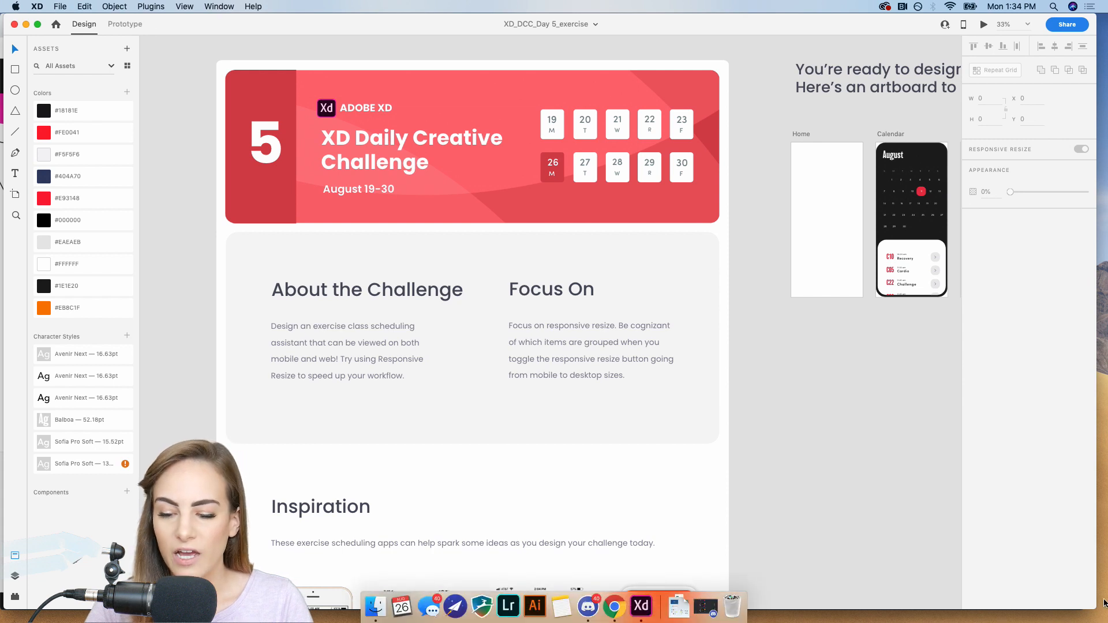
scroll(728, 409, down, 2)
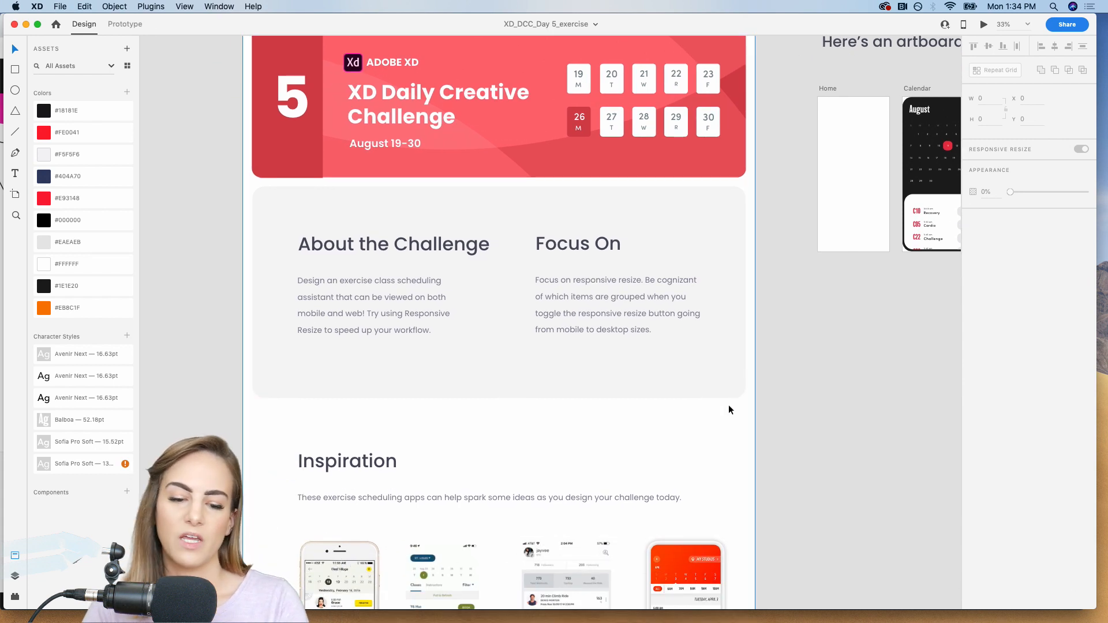
key(super+=)
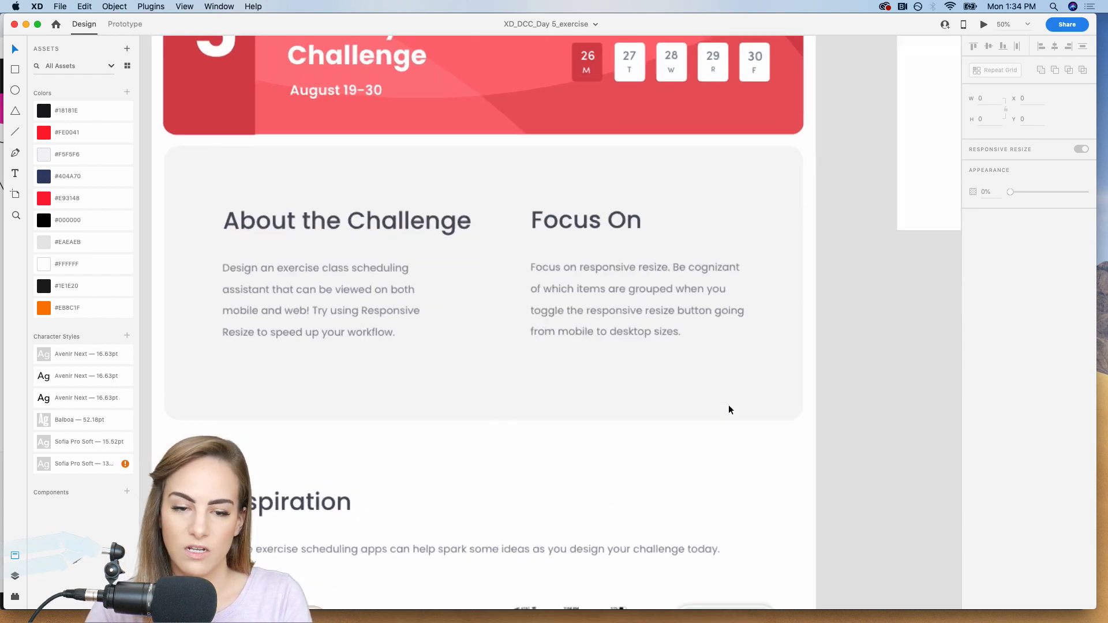
scroll(729, 409, left, 2)
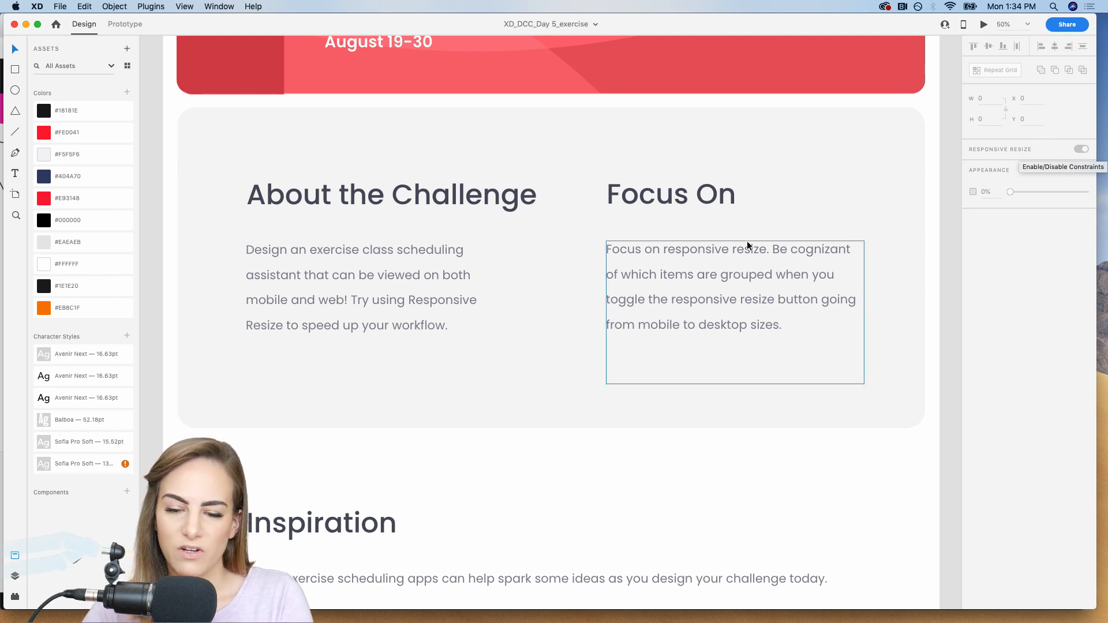
Examine the Inspiration section of the exercise brief, looking closely at the Soul Cycle scheduling app.
scroll(746, 241, down, 5)
scroll(746, 241, down, 8)
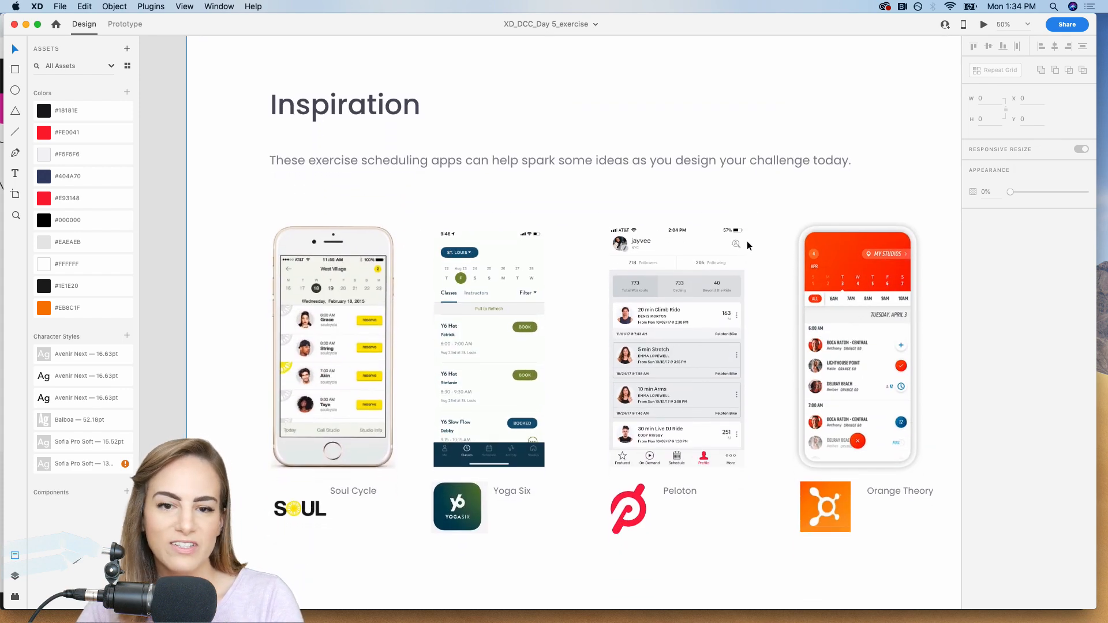
scroll(746, 241, down, 3)
scroll(746, 242, right, 2)
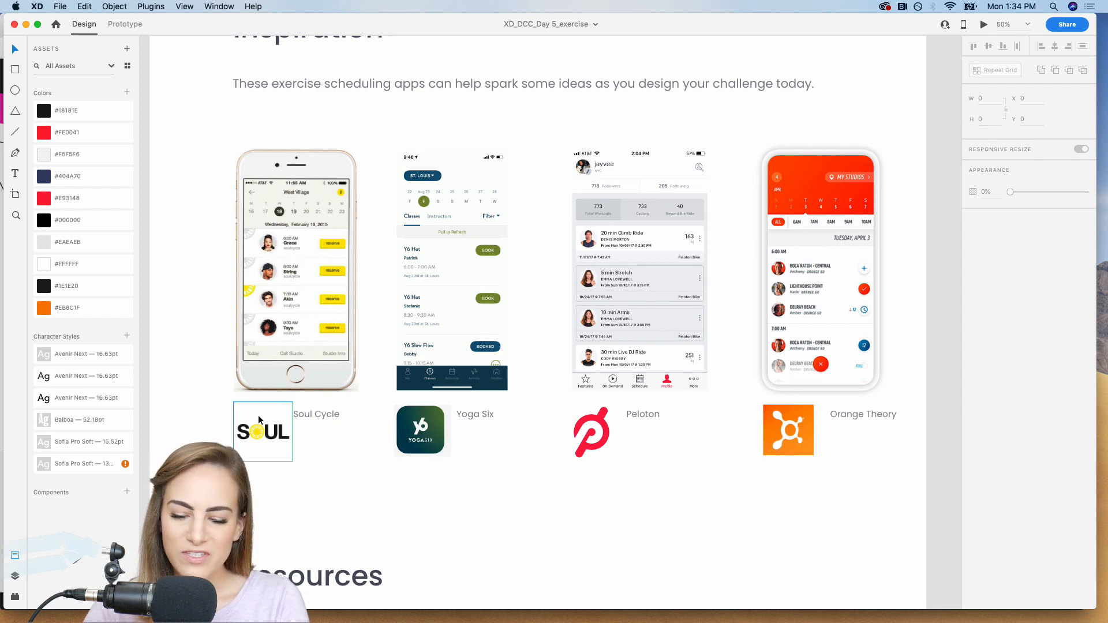
key(super+equal)
scroll(258, 415, left, 10)
scroll(258, 415, down, 1)
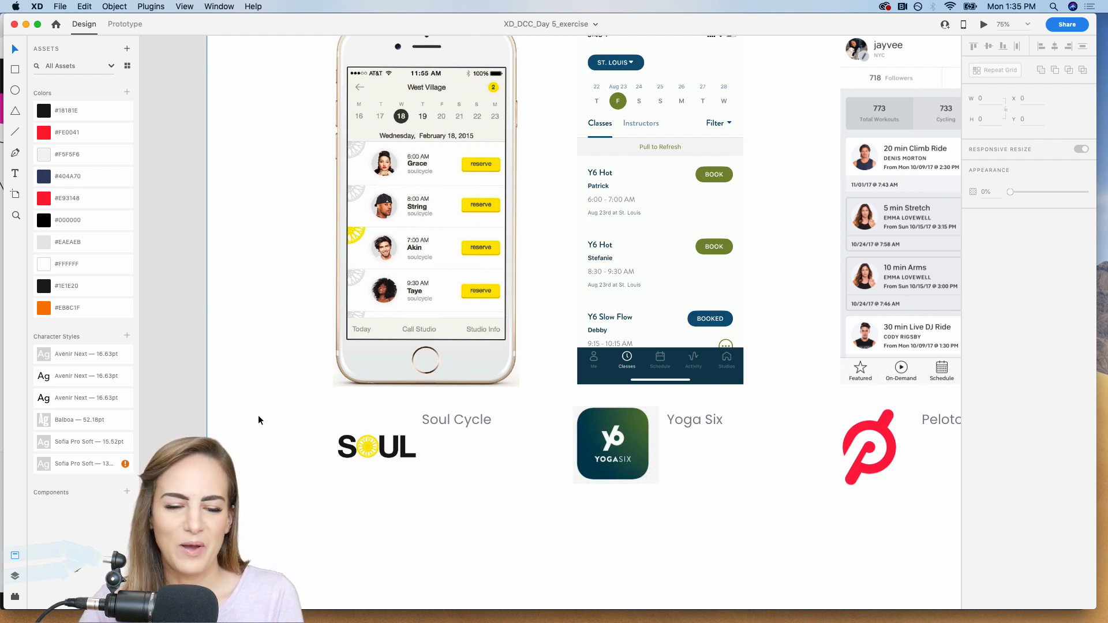
Examine the Yoga Six, Peloton and Orange Theory app screens in the Inspiration section.
scroll(258, 420, right, 3)
scroll(258, 420, up, 1)
scroll(258, 415, right, 5)
scroll(258, 414, up, 1)
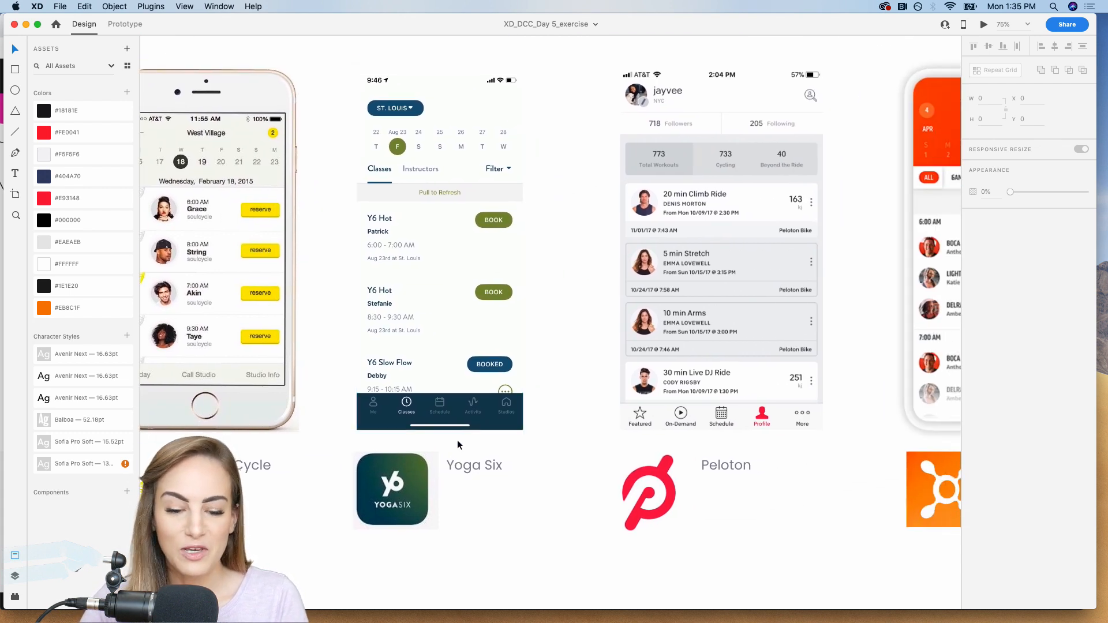
click(417, 158)
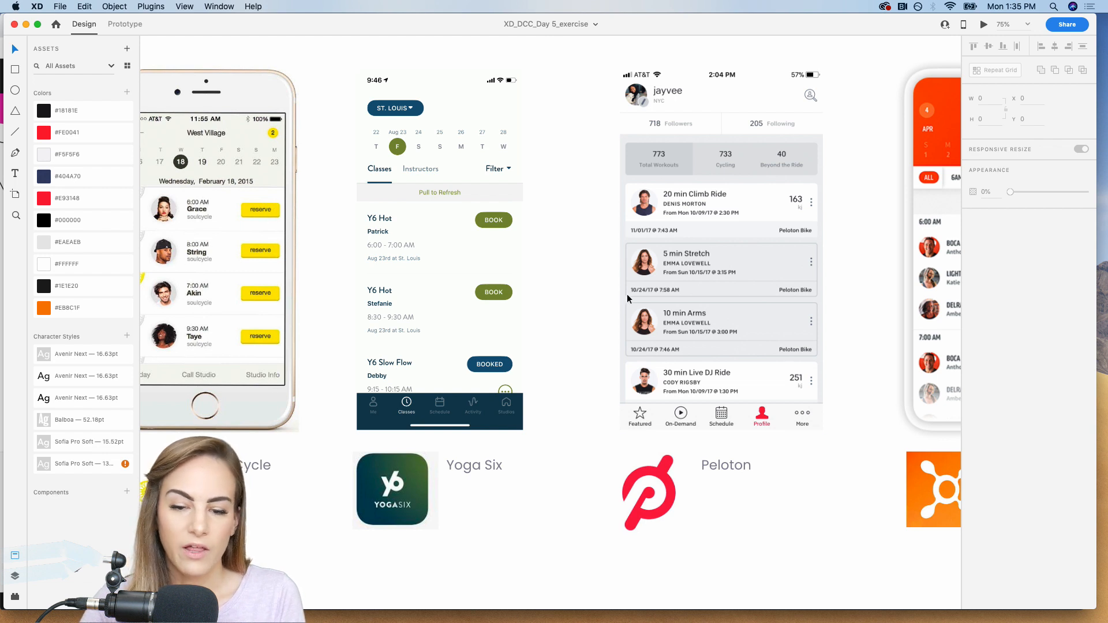
scroll(674, 295, right, 3)
scroll(674, 295, right, 3)
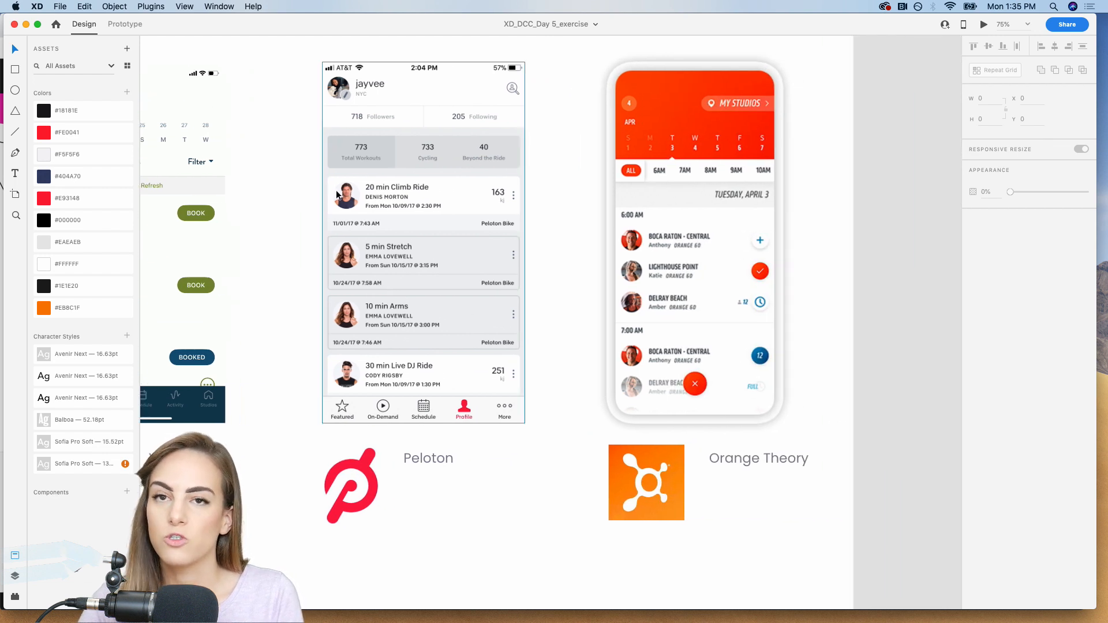
scroll(362, 349, right, 2)
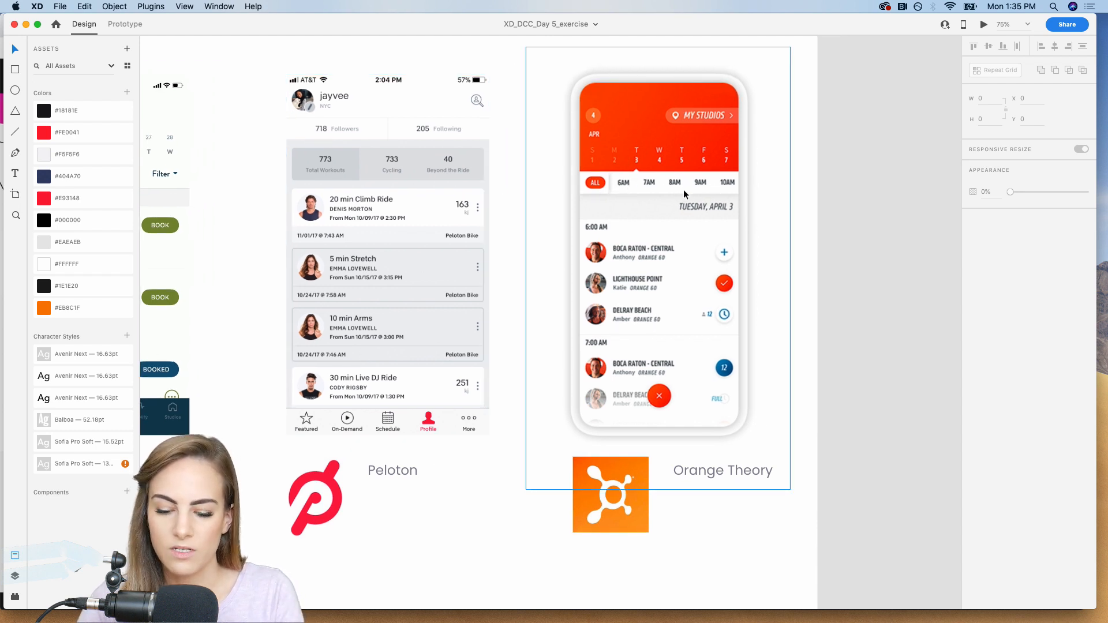
Review the Resources section of the brief, covering icons, photos, mockups, tutorials and fonts.
key(super+minus)
key(super+minus)
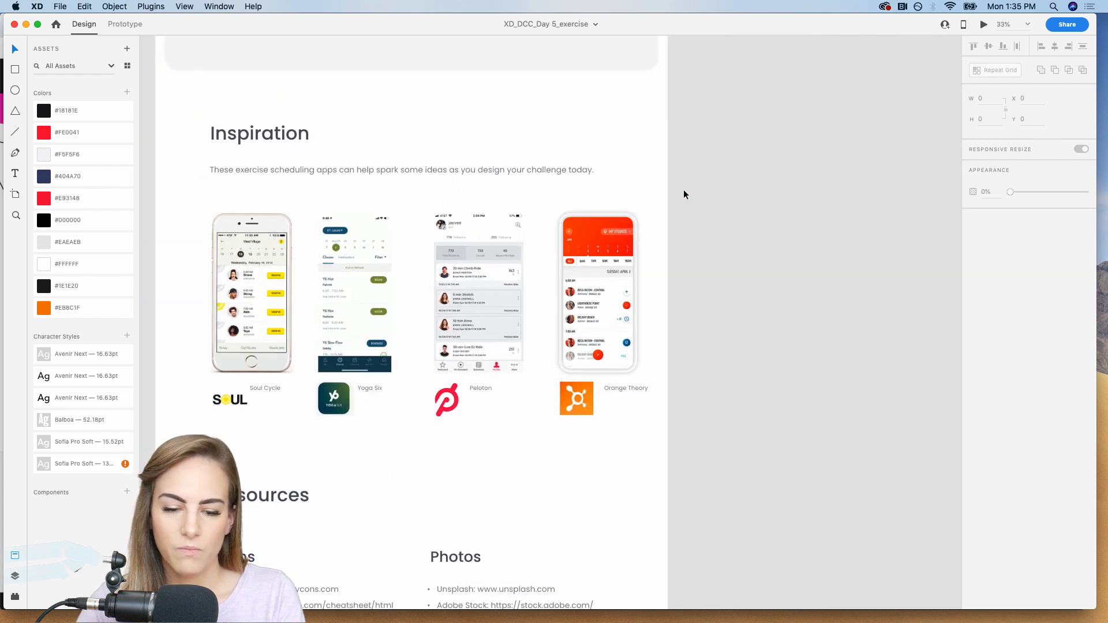
scroll(683, 195, down, 2)
scroll(683, 189, down, 10)
scroll(683, 190, left, 2)
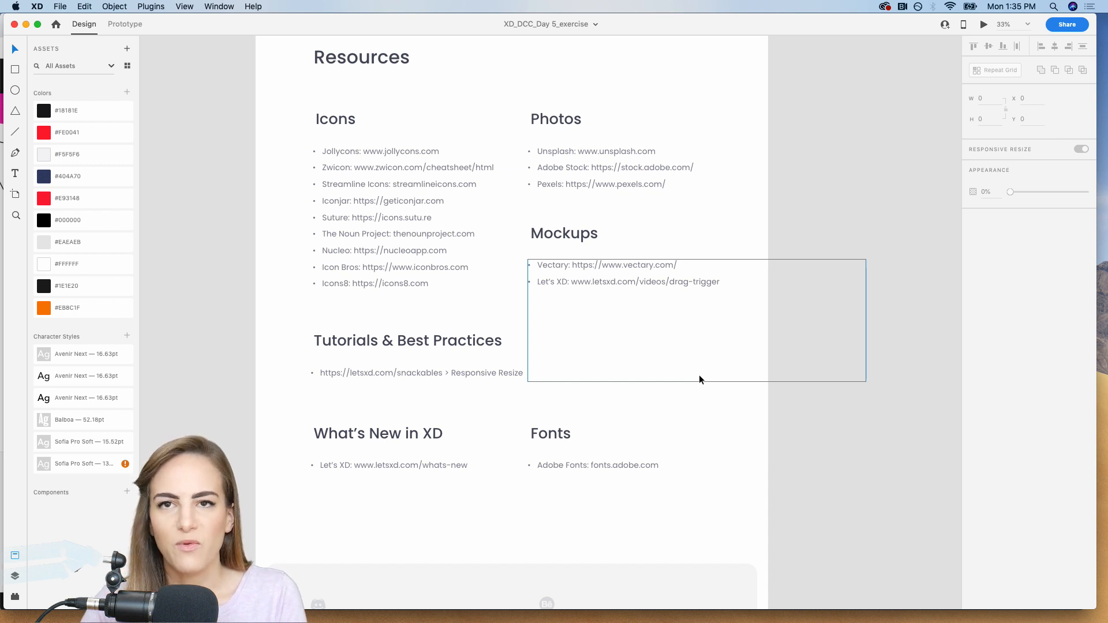
scroll(699, 377, down, 3)
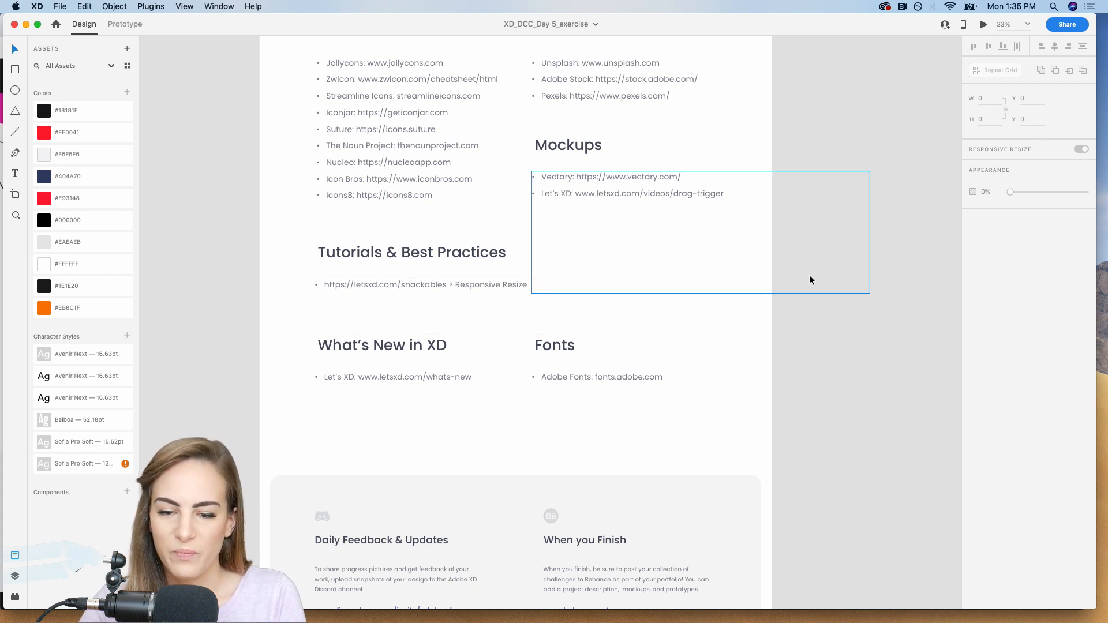
Examine the starter area with the Home, Calendar, Seats and Web artboards and the exercise bike graphic.
scroll(809, 274, down, 4)
scroll(809, 276, up, 10)
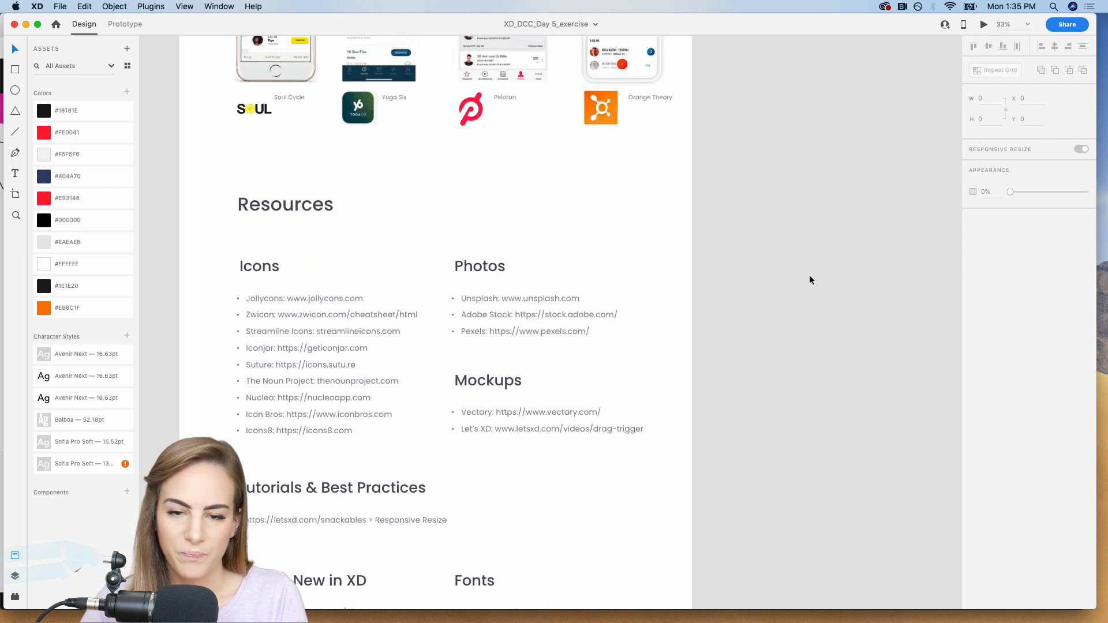
scroll(809, 276, left, 8)
scroll(809, 276, up, 3)
scroll(809, 275, right, 2)
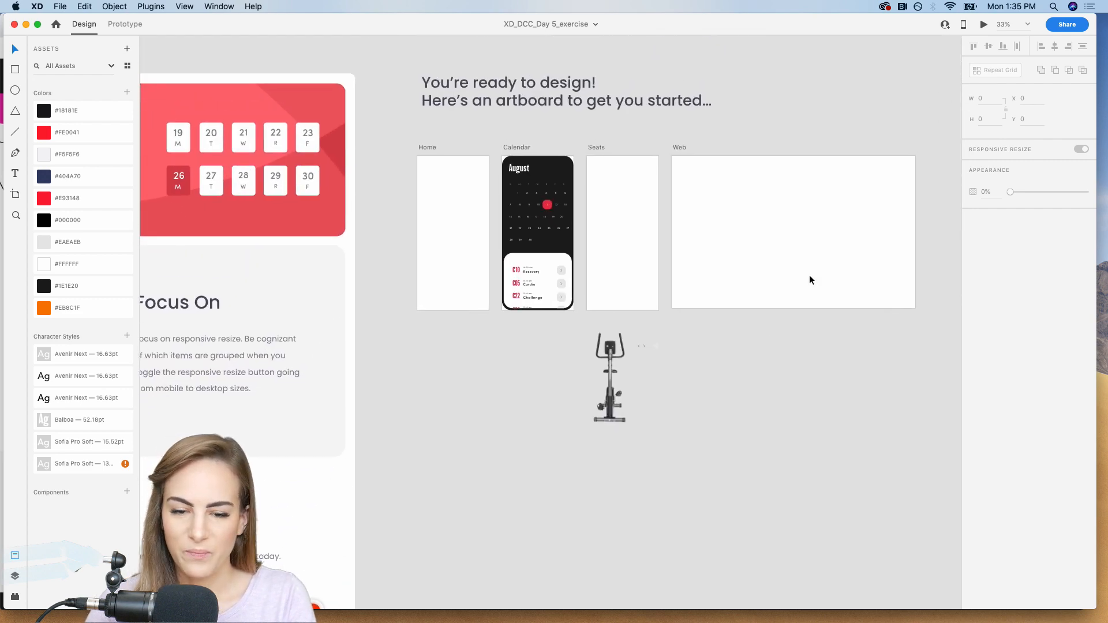
key(super+equal)
scroll(809, 276, up, 1)
scroll(809, 275, up, 2)
scroll(809, 275, right, 2)
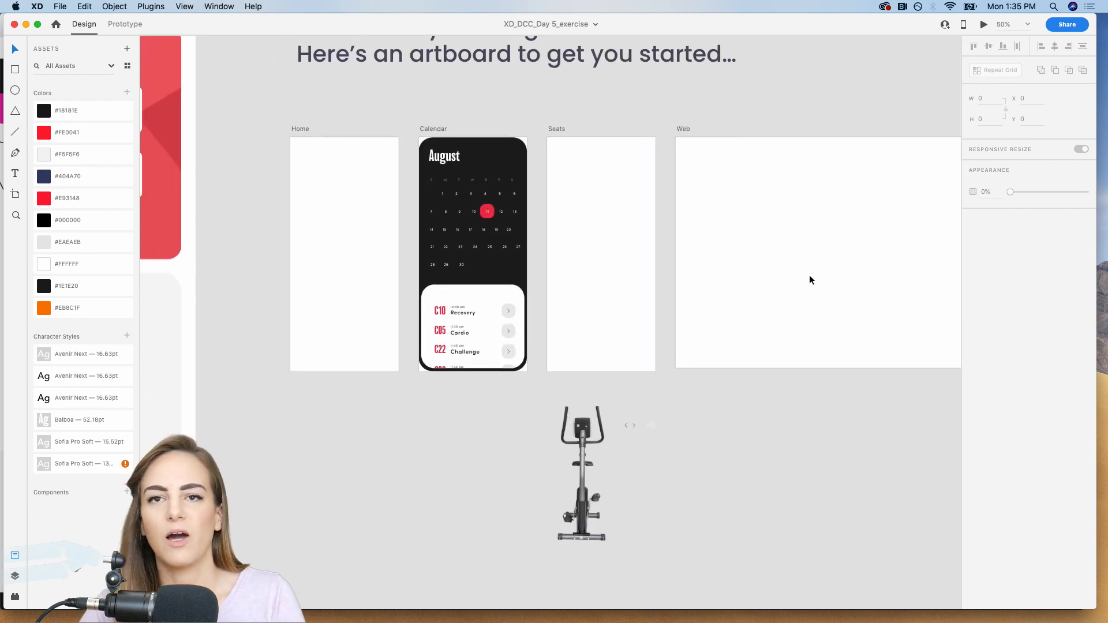
scroll(809, 277, up, 1)
scroll(810, 277, right, 2)
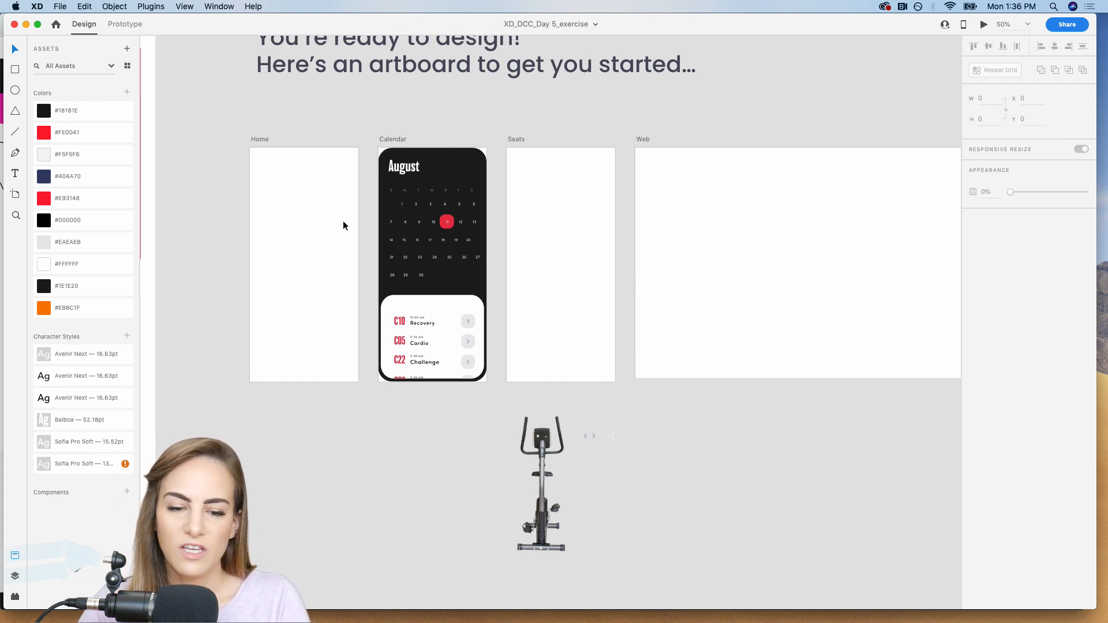
key(super+equal)
scroll(396, 156, left, 5)
scroll(397, 156, up, 1)
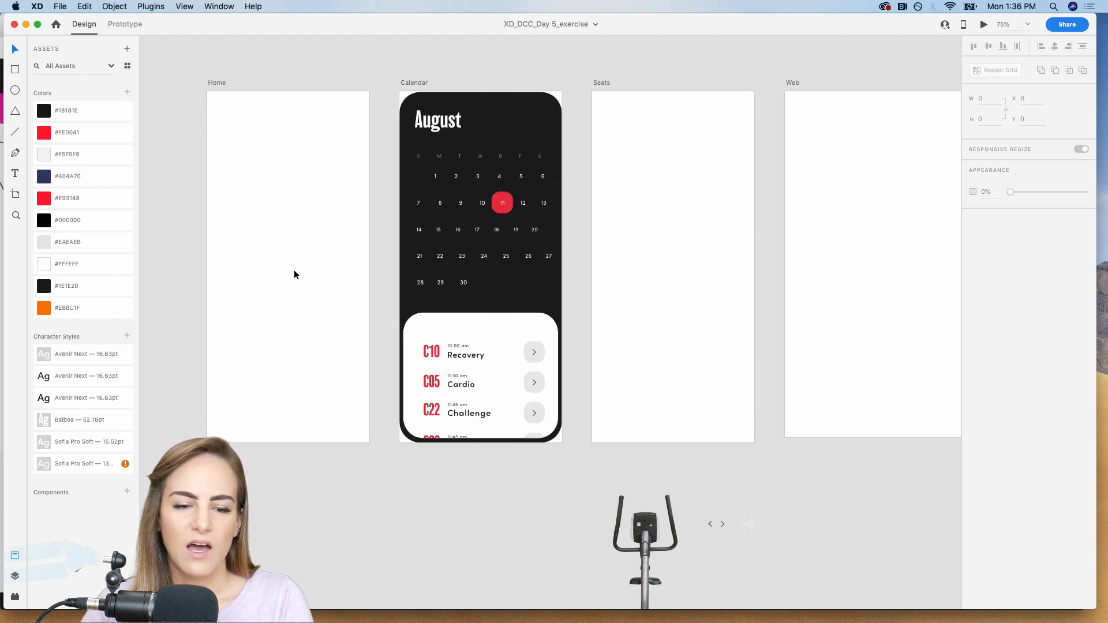
scroll(293, 269, right, 5)
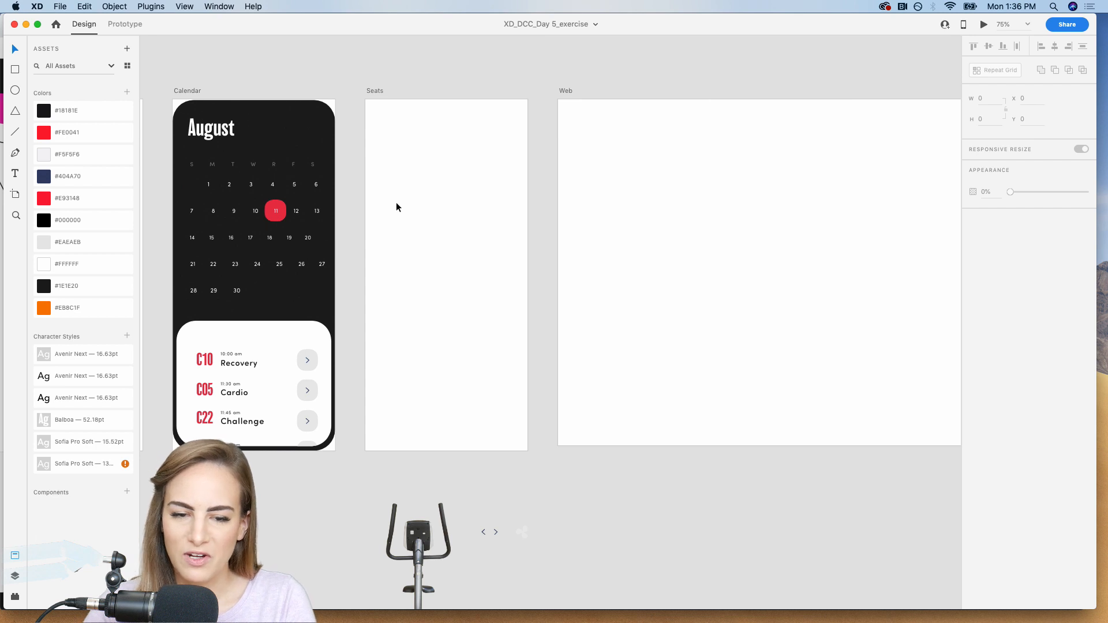
scroll(396, 207, left, 2)
scroll(396, 206, up, 1)
Draw a 375 by 812 rectangle covering the Seats artboard and round its corners to about 53.
click(469, 190)
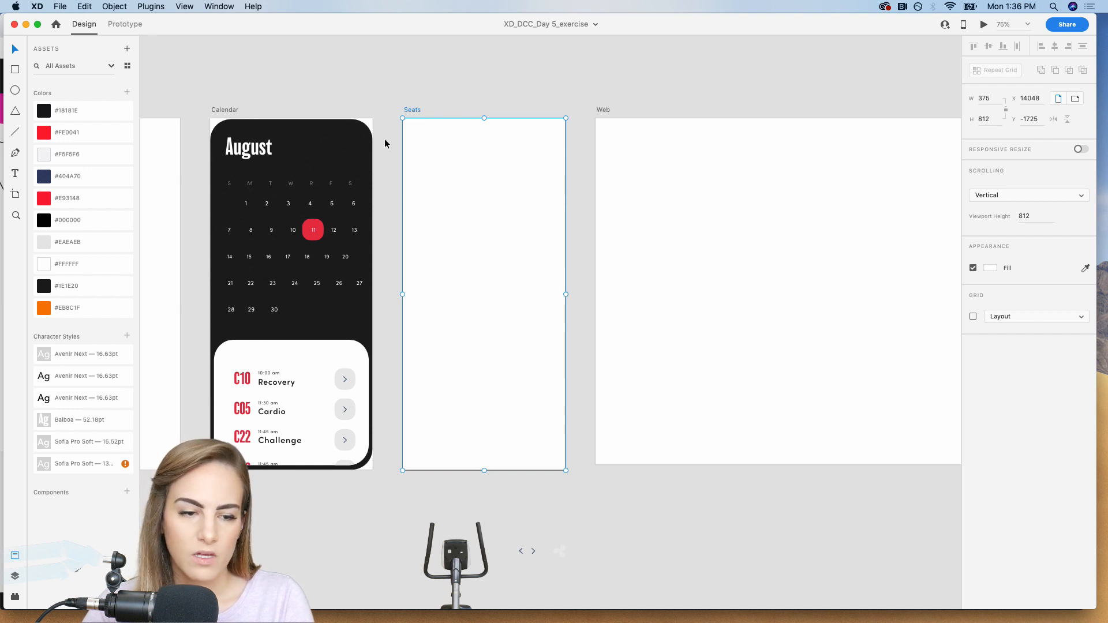
click(15, 69)
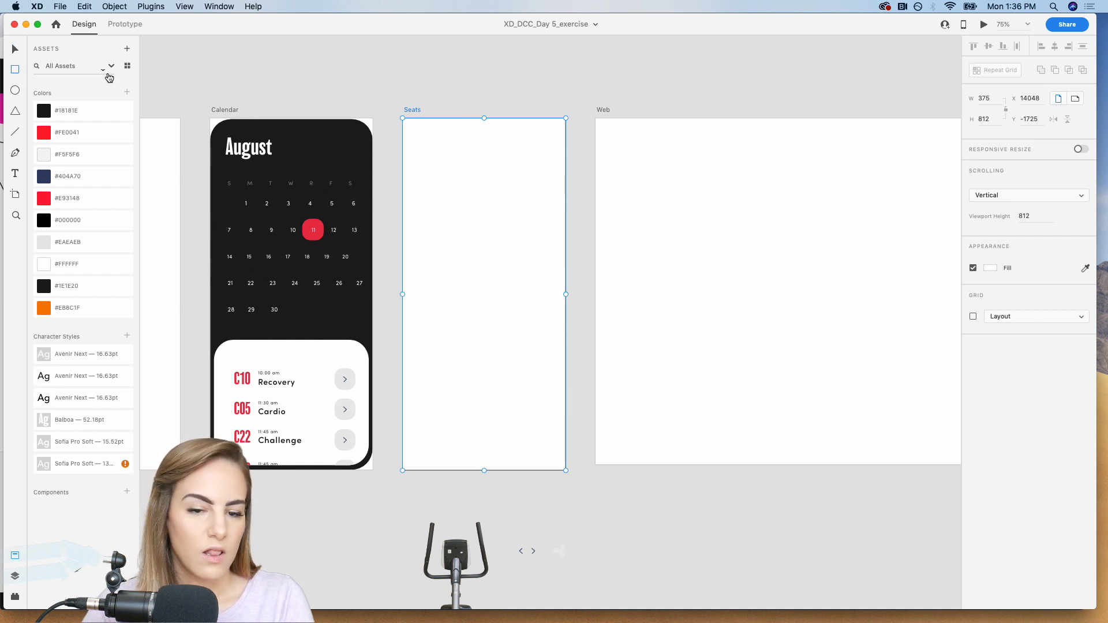
click(396, 109)
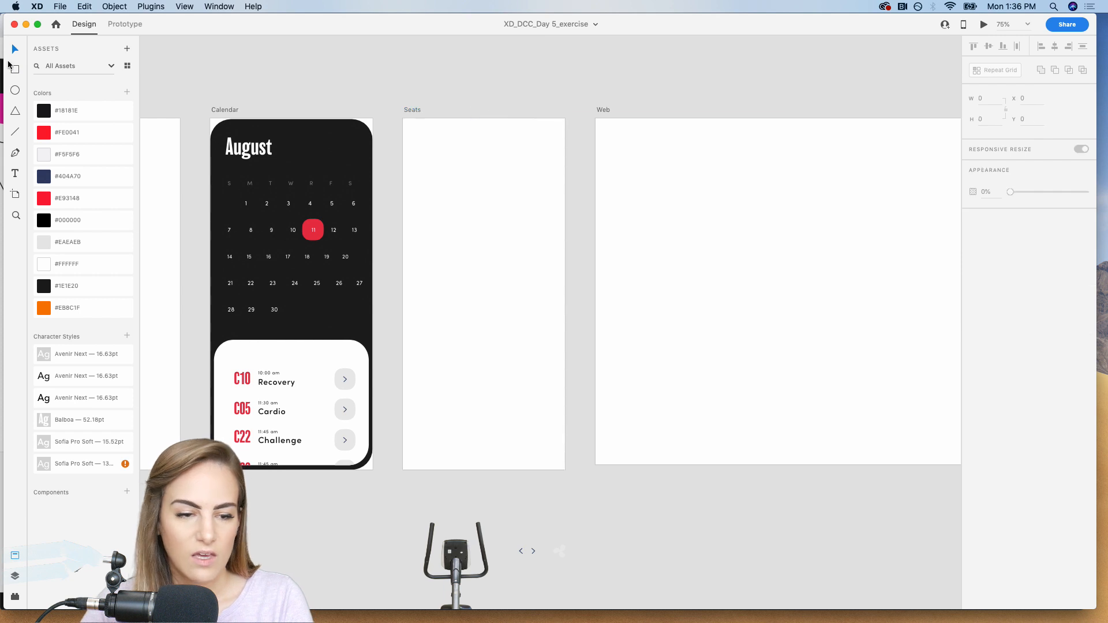
drag(403, 119, 564, 469)
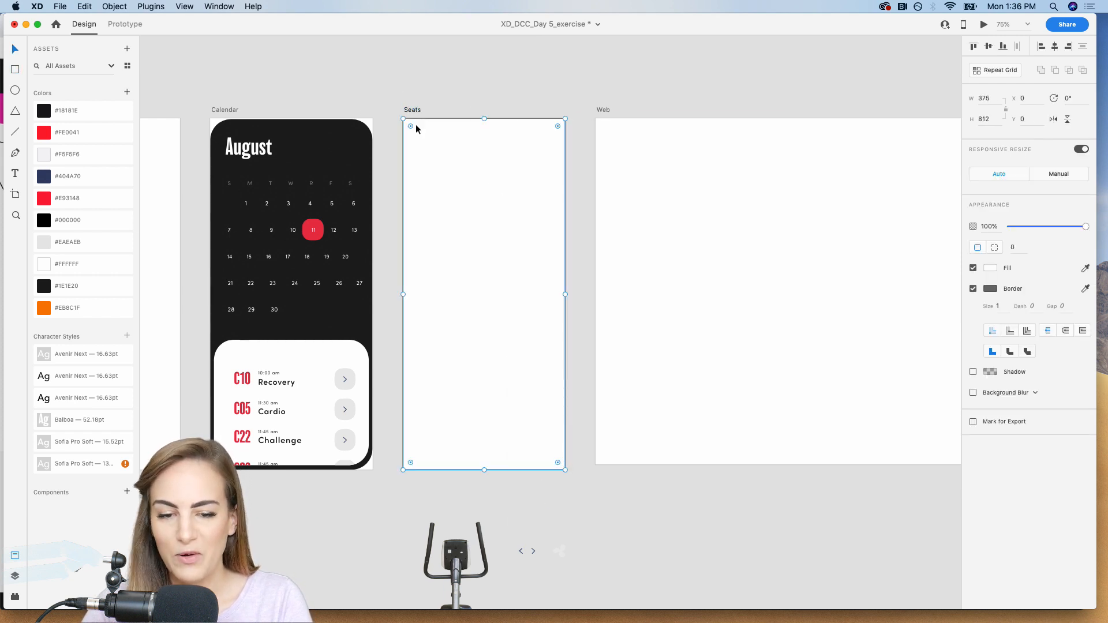
drag(411, 126, 427, 142)
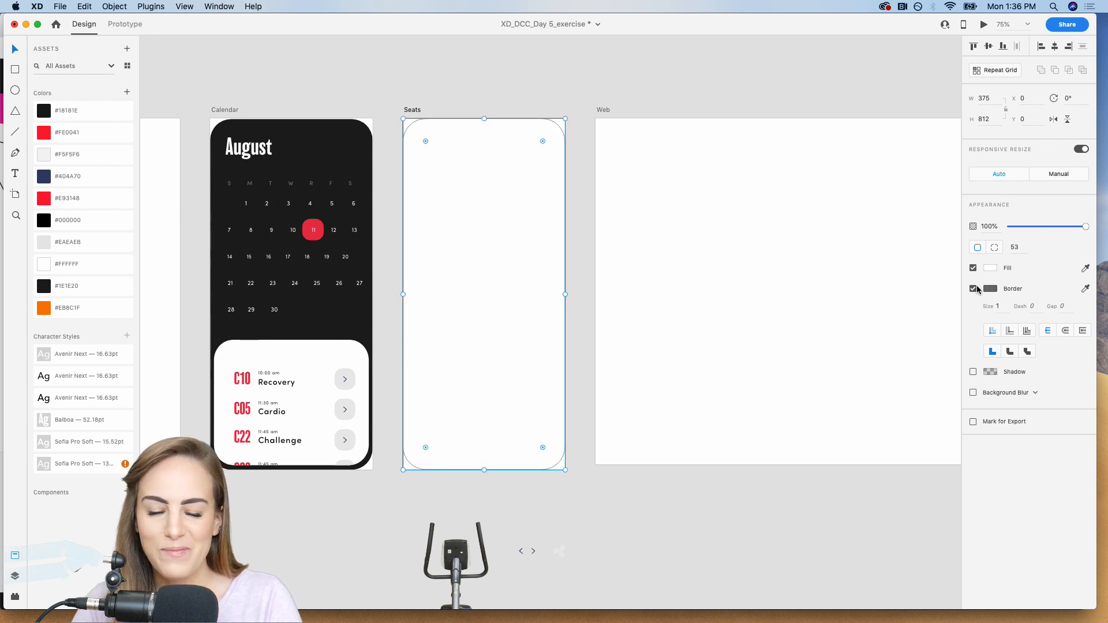
Try a borderless #1E1E20 fill on the Seats rectangle and shrinking a copy of it inward.
click(973, 288)
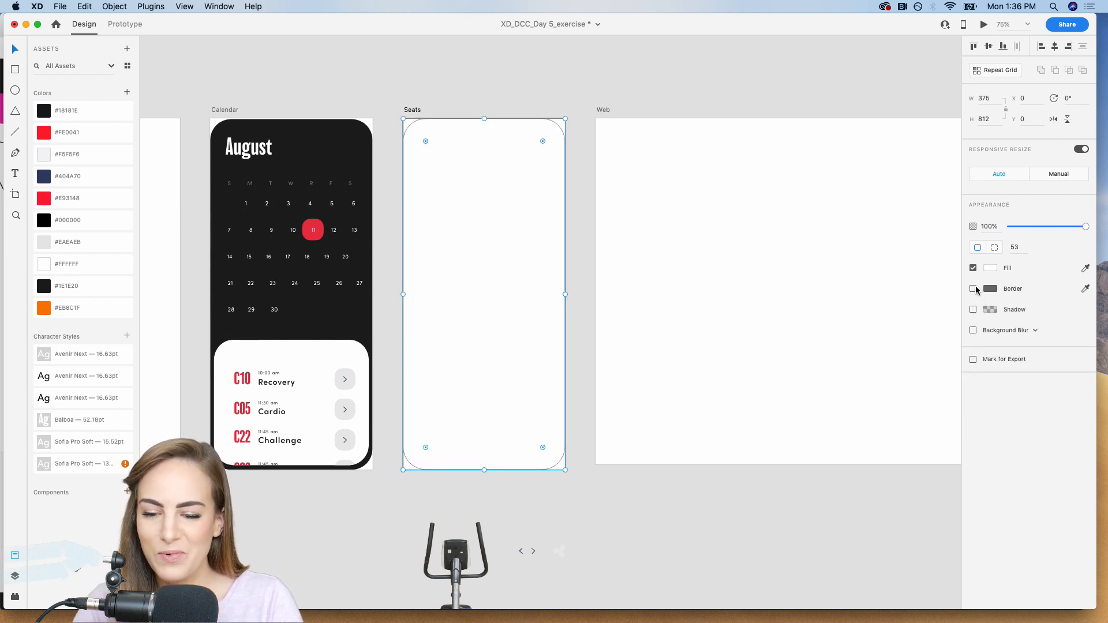
click(87, 286)
click(599, 95)
click(478, 229)
key(super+c)
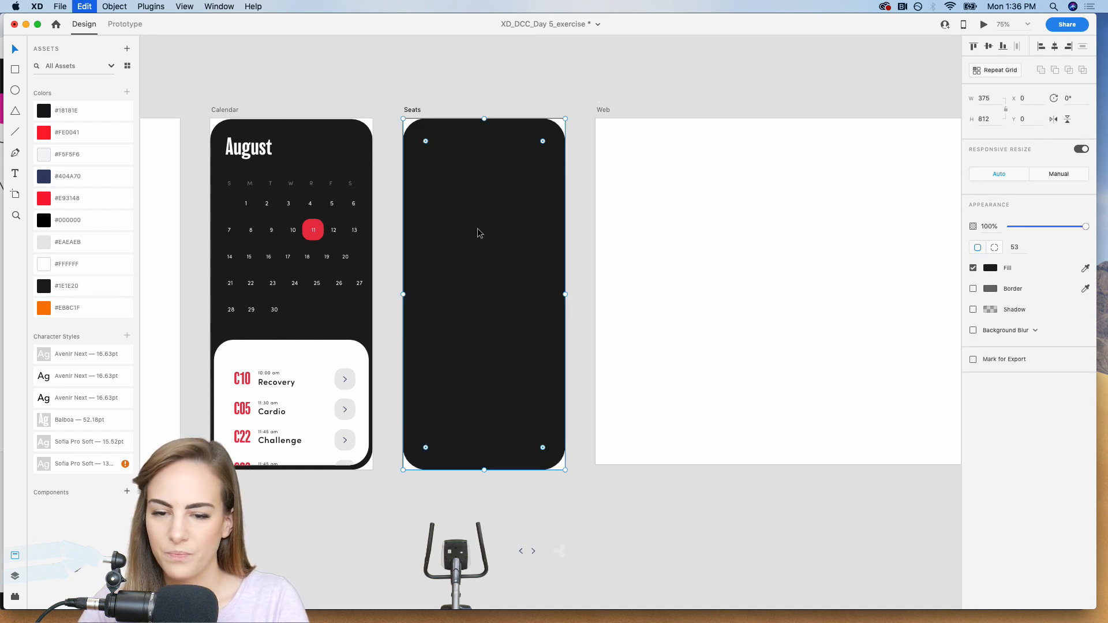
drag(402, 118, 411, 127)
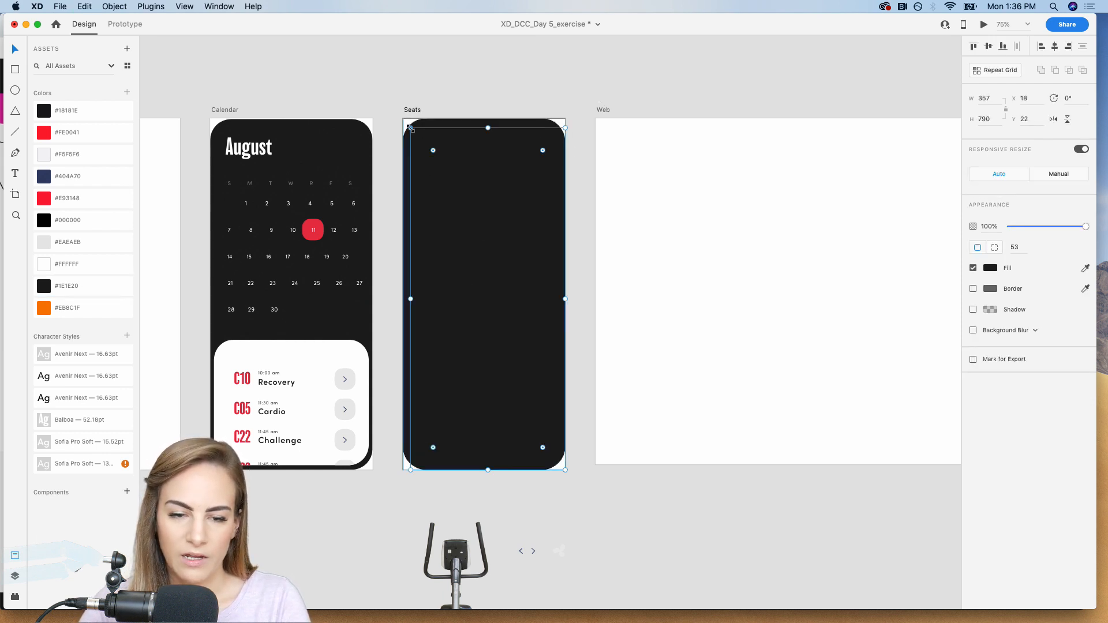
key(super+z)
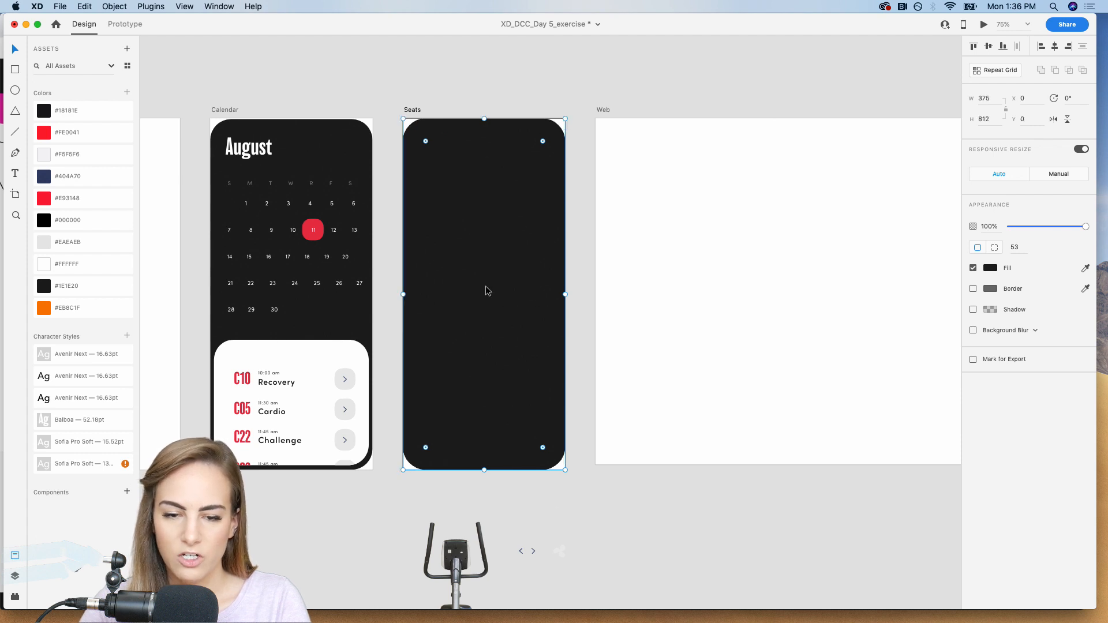
Set the Seats rectangle's fill to #FFFFFF and give it a #1E1E20 border of size 8.
click(988, 270)
drag(915, 252, 841, 209)
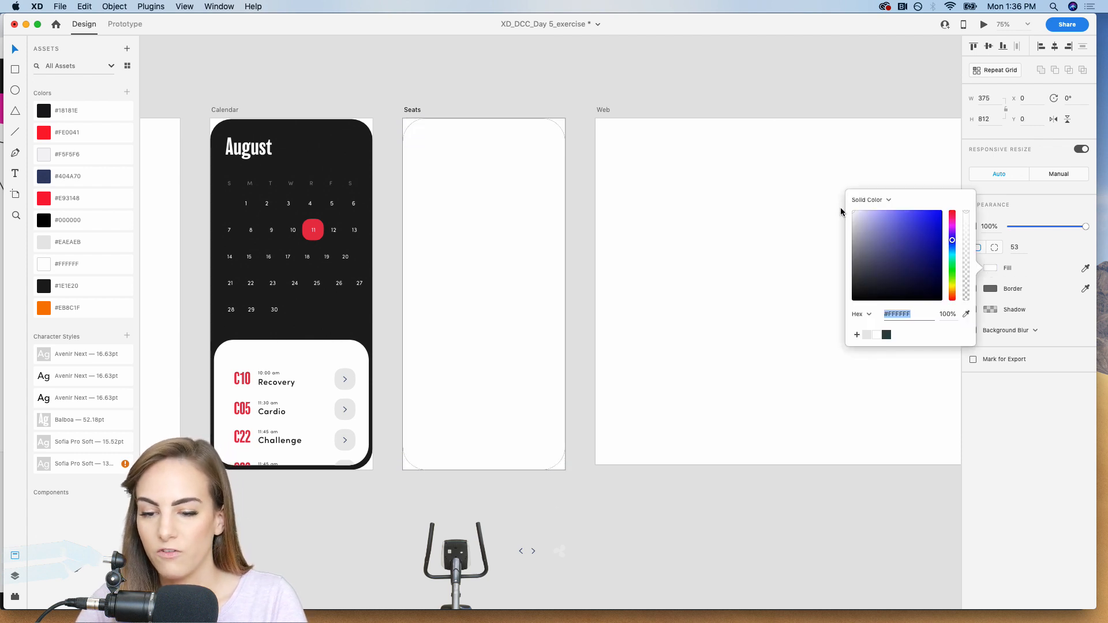
click(988, 293)
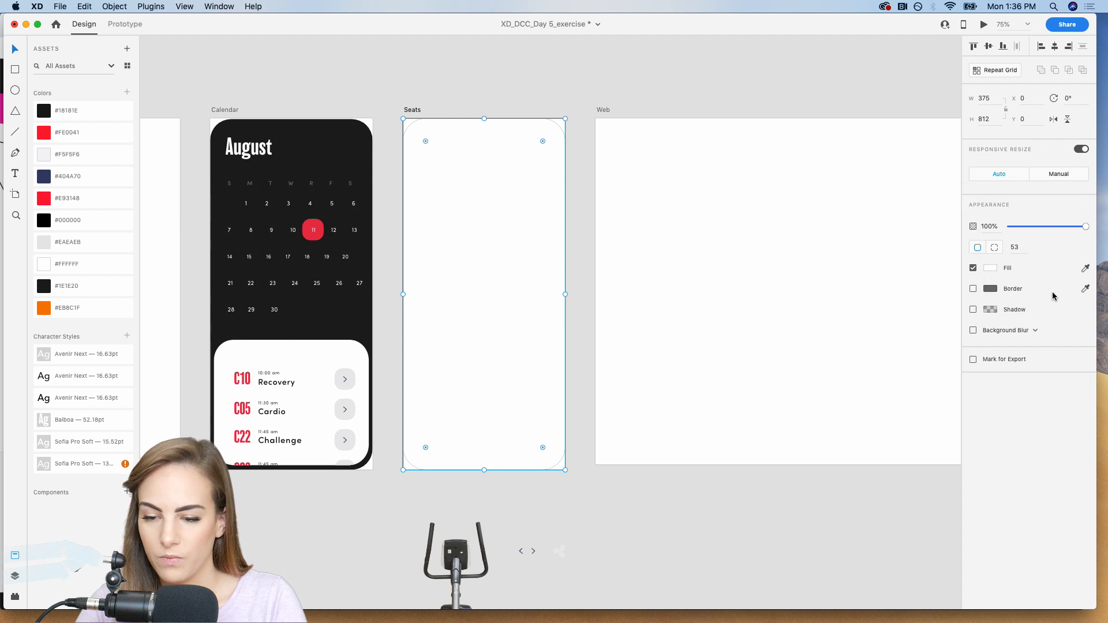
click(974, 289)
click(1085, 288)
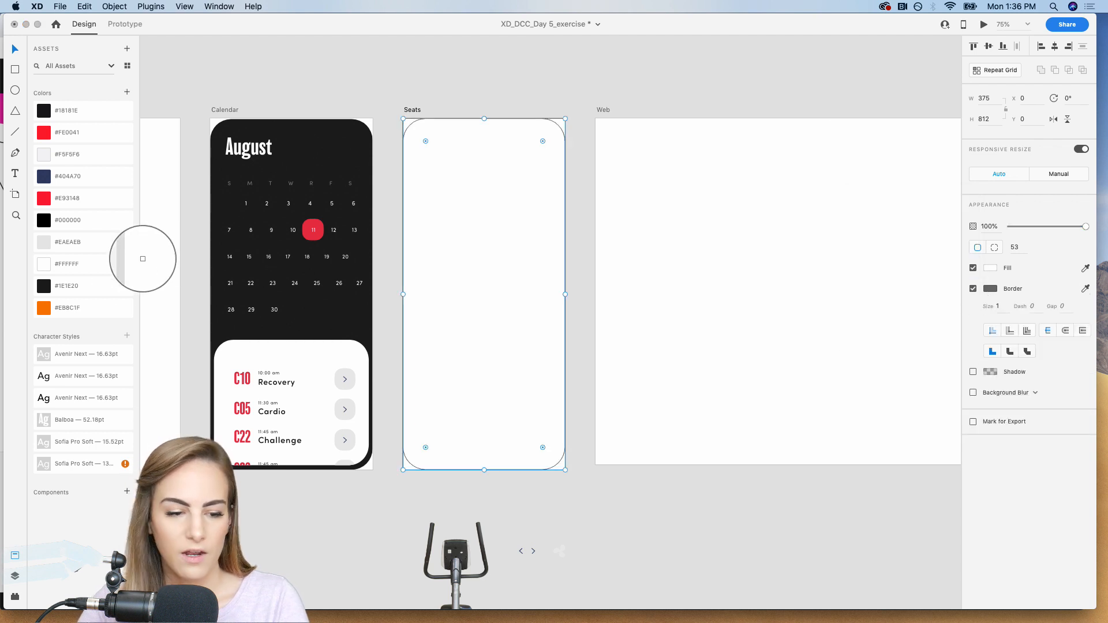
click(44, 282)
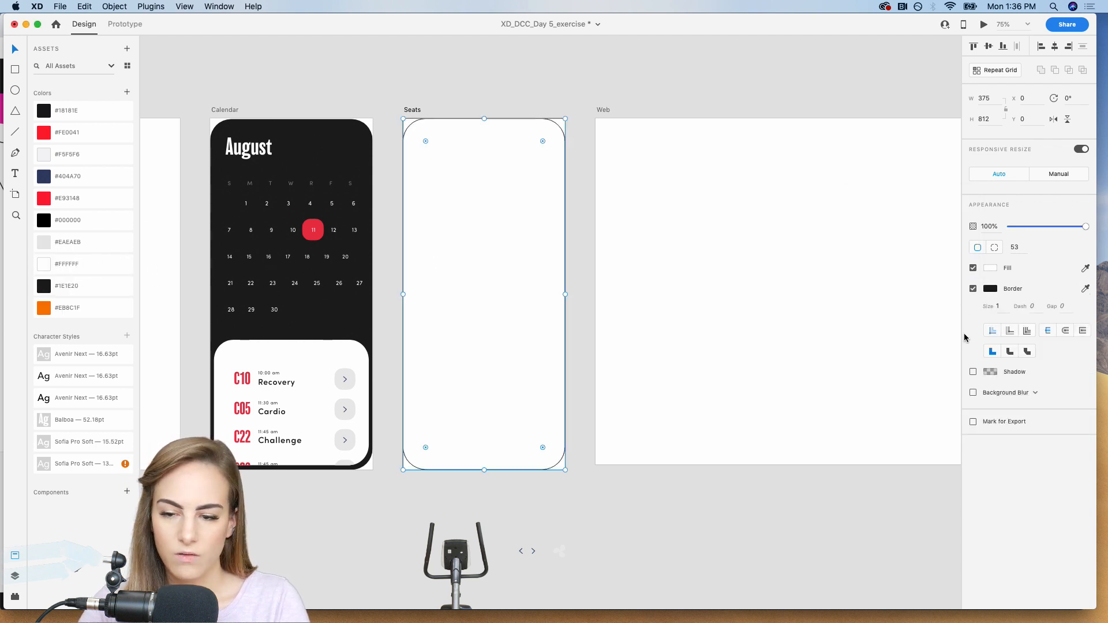
click(1002, 310)
text(8)
key(Return)
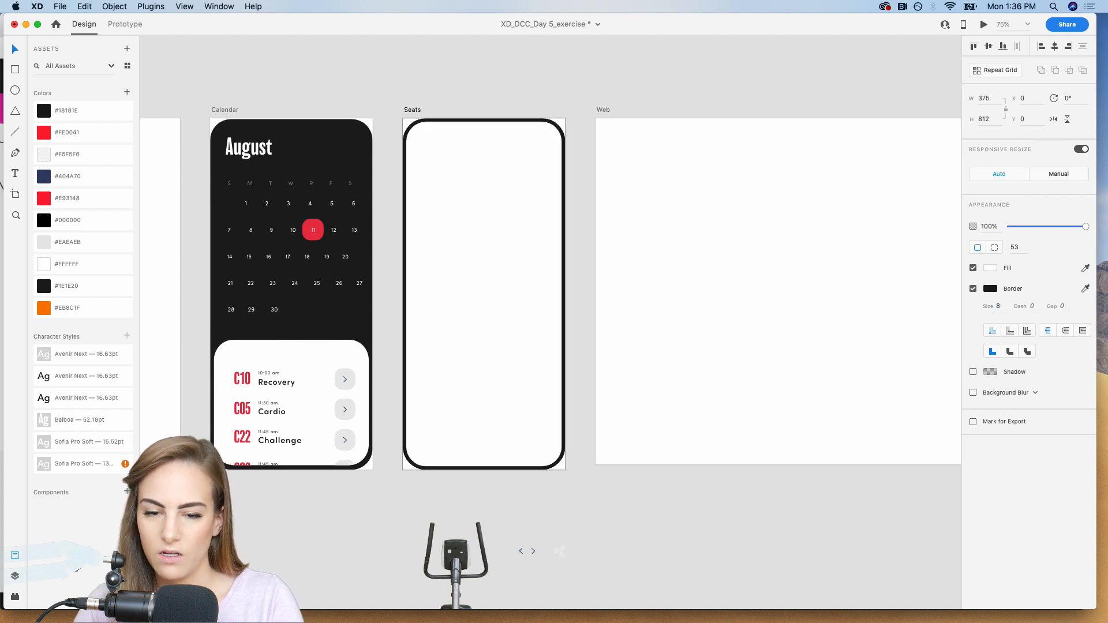
click(505, 71)
click(489, 188)
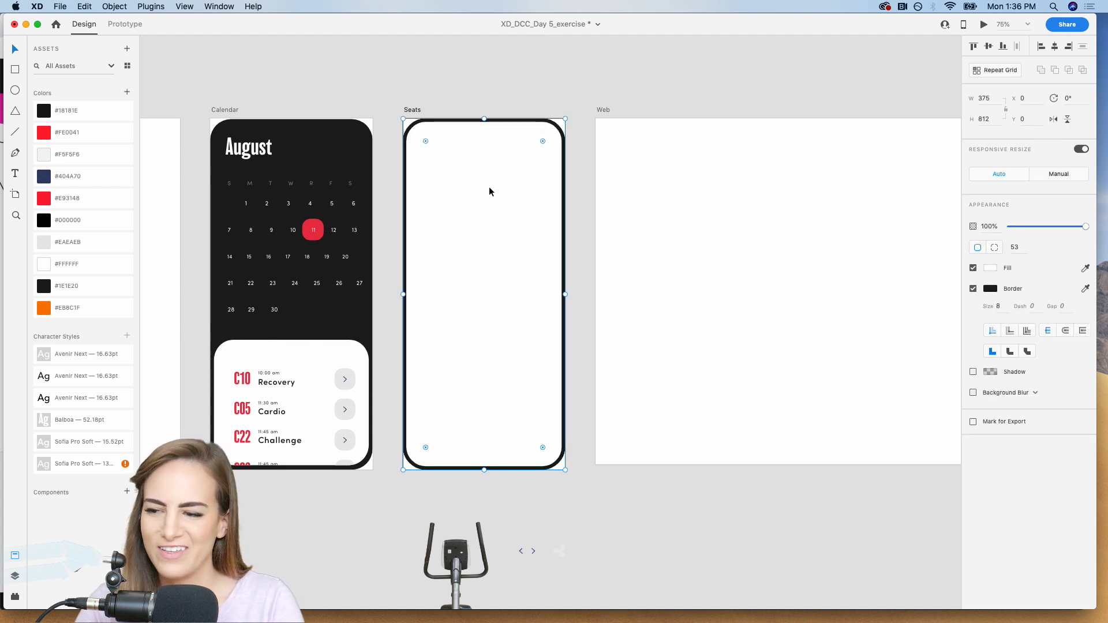
Draw a borderless #E93148 rectangle, about 320 by 237, over the Seats frame's upper-right corner and round its lower-left corner to about 71.
key(super+1)
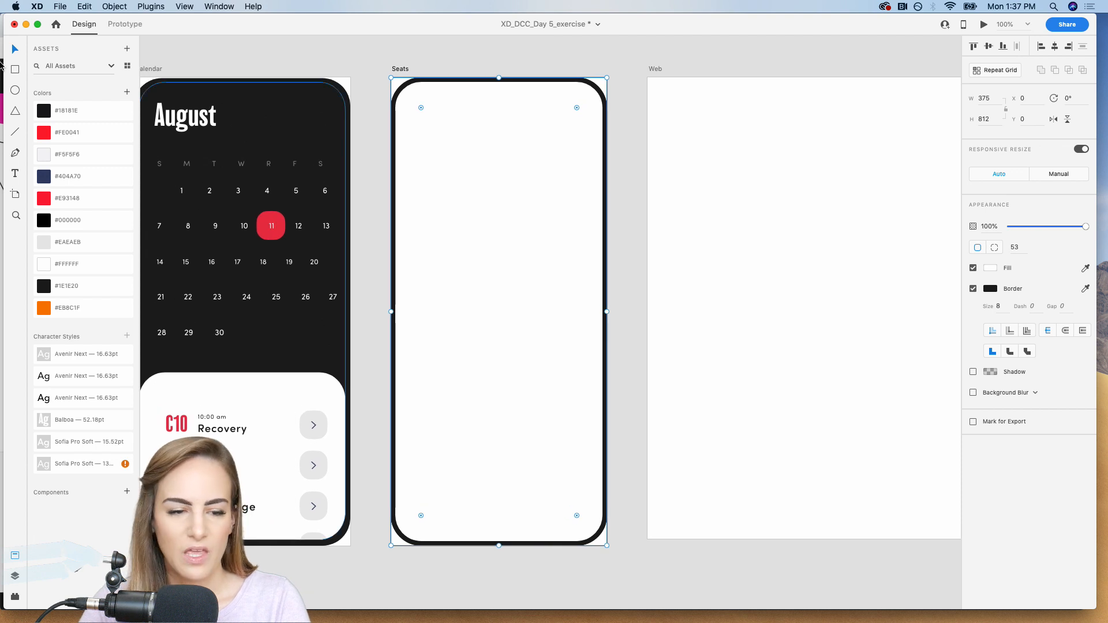
click(15, 70)
mouse_move(616, 63)
mouse_down()
mouse_move(472, 183)
mouse_move(443, 183)
mouse_move(432, 198)
mouse_up()
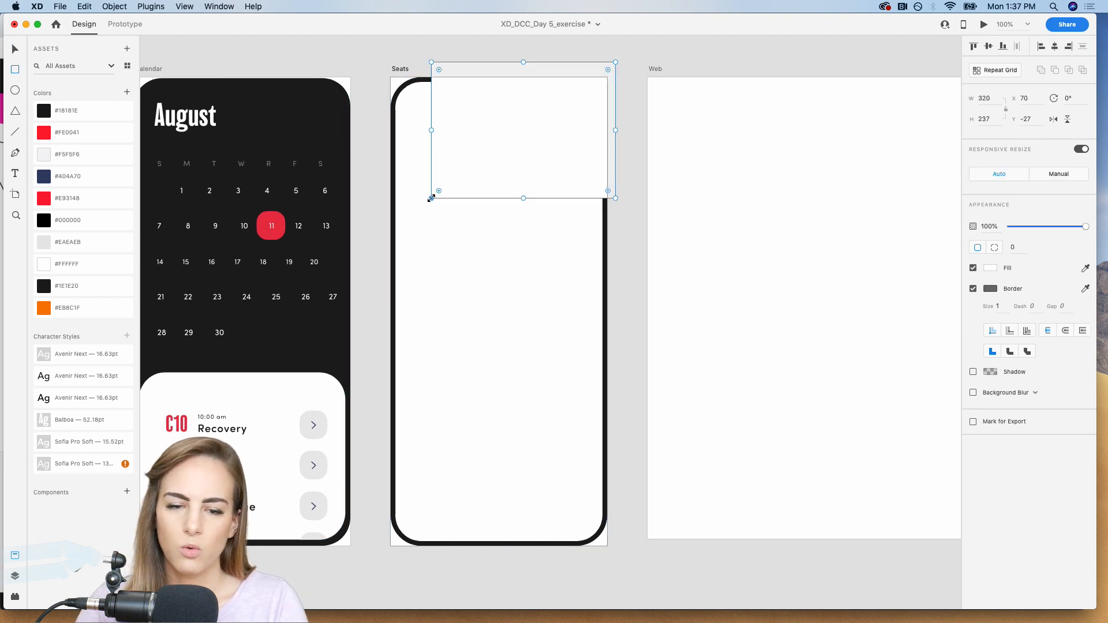
click(973, 289)
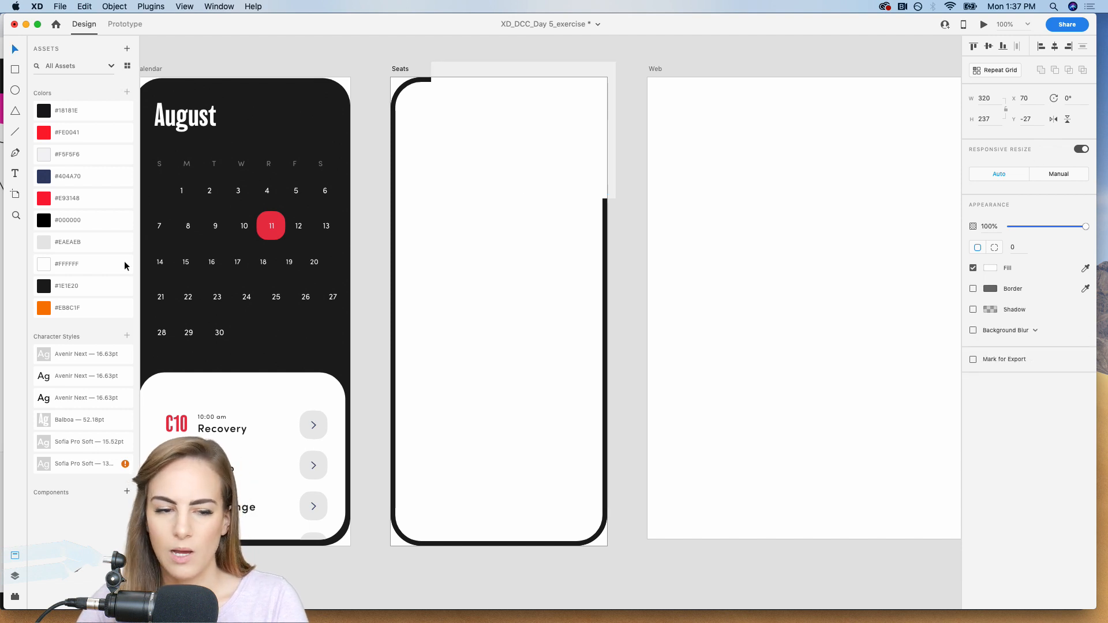
click(73, 201)
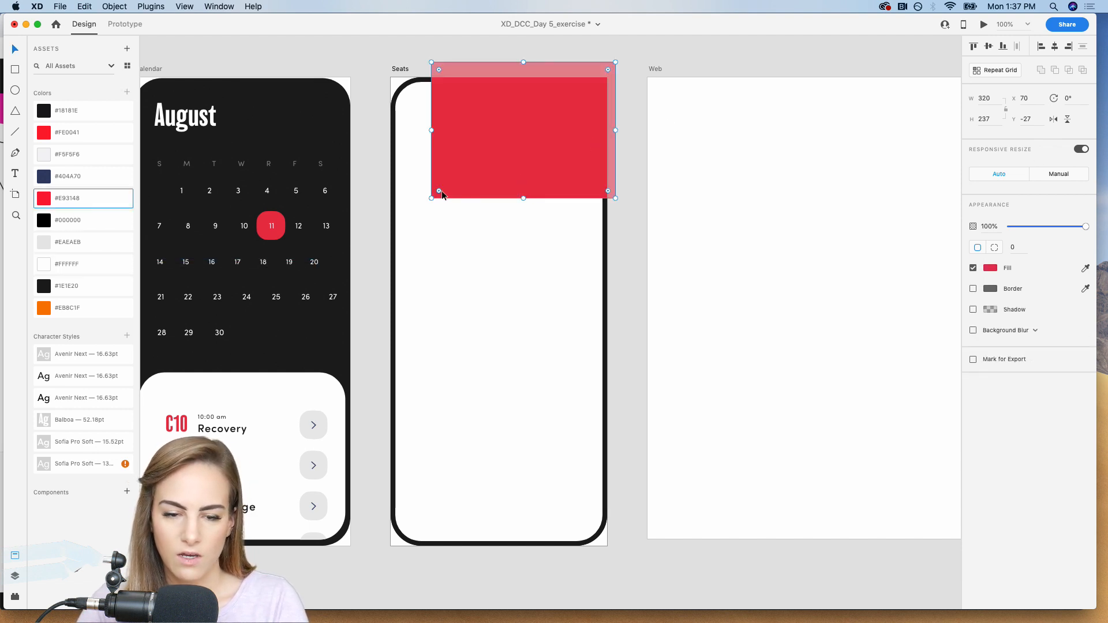
drag(439, 190, 445, 185)
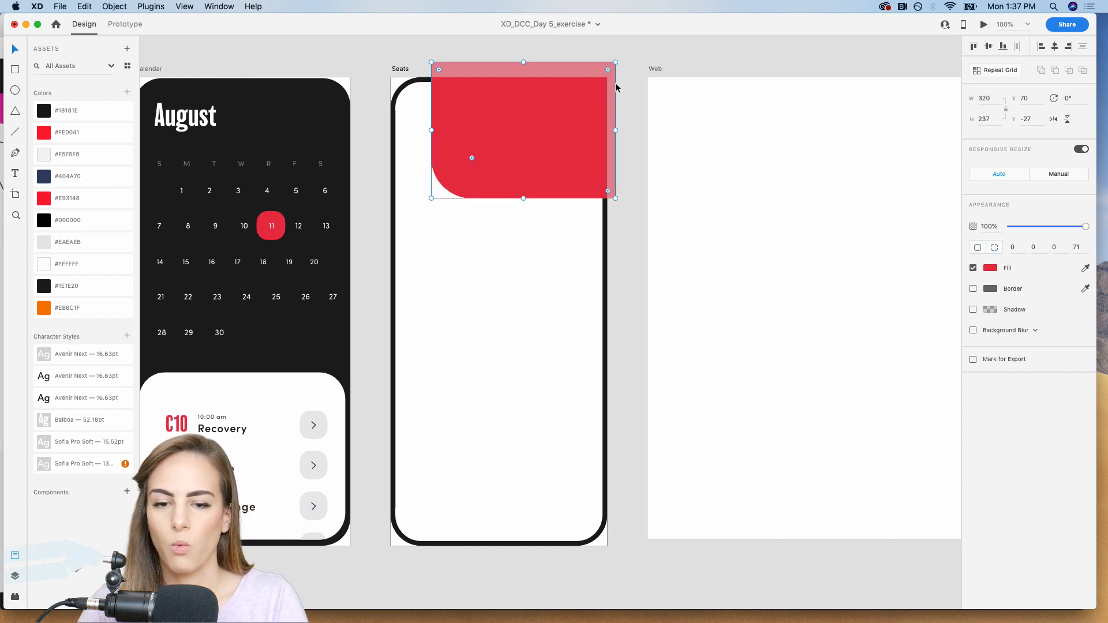
Trim the red shape to the Seats frame's interior by intersecting it with a borderless frame copy resized to about 367 by 805.
click(645, 57)
click(477, 354)
key(super+shift+bracketright)
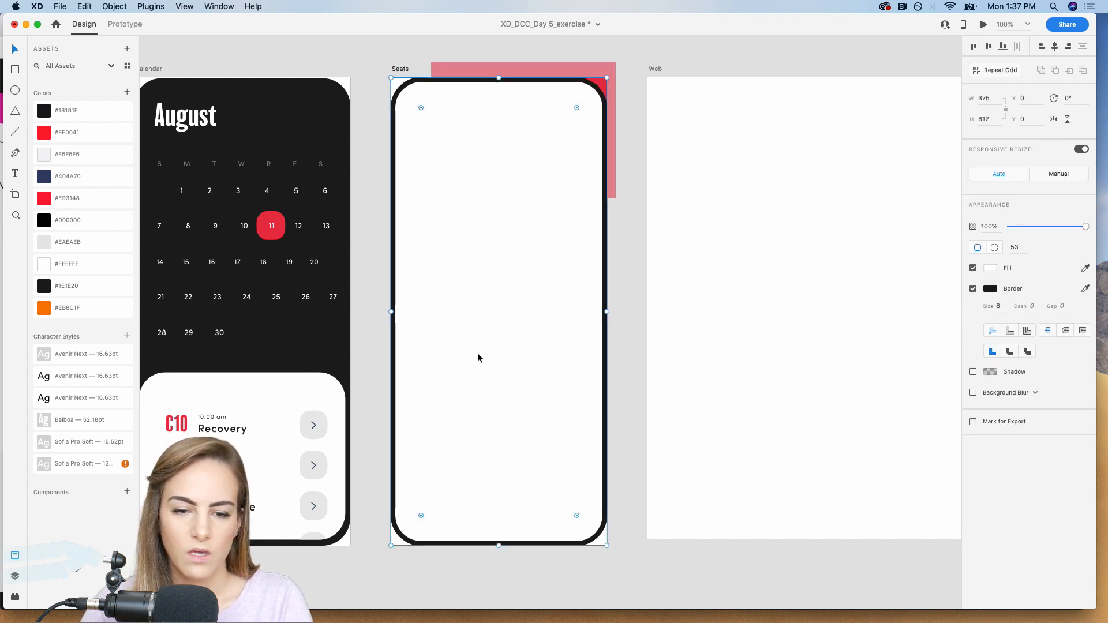
click(973, 289)
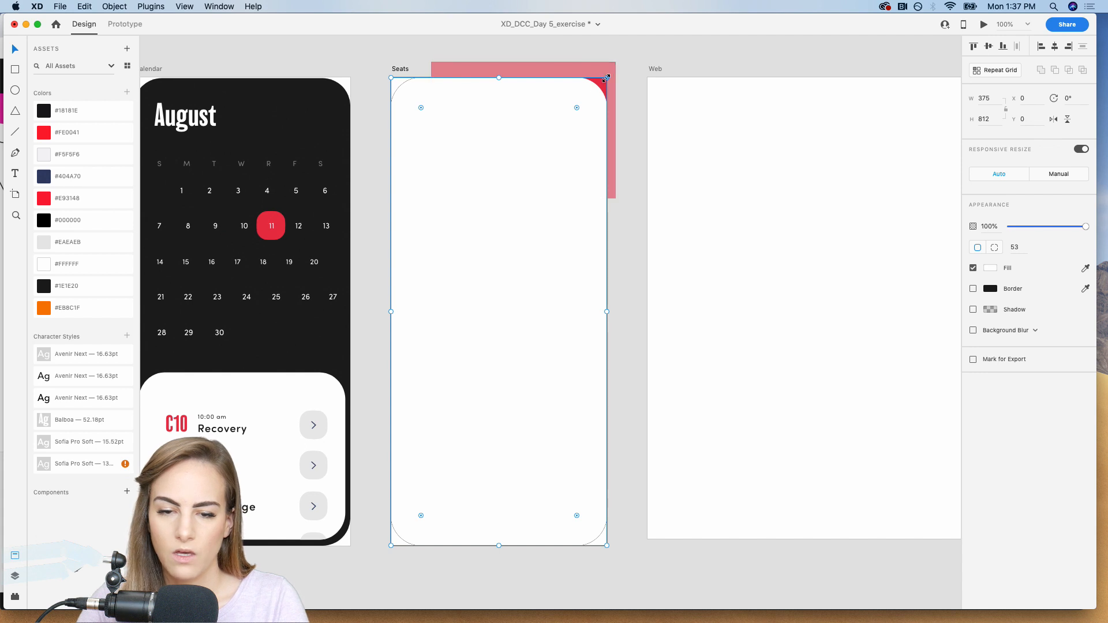
drag(606, 77, 602, 81)
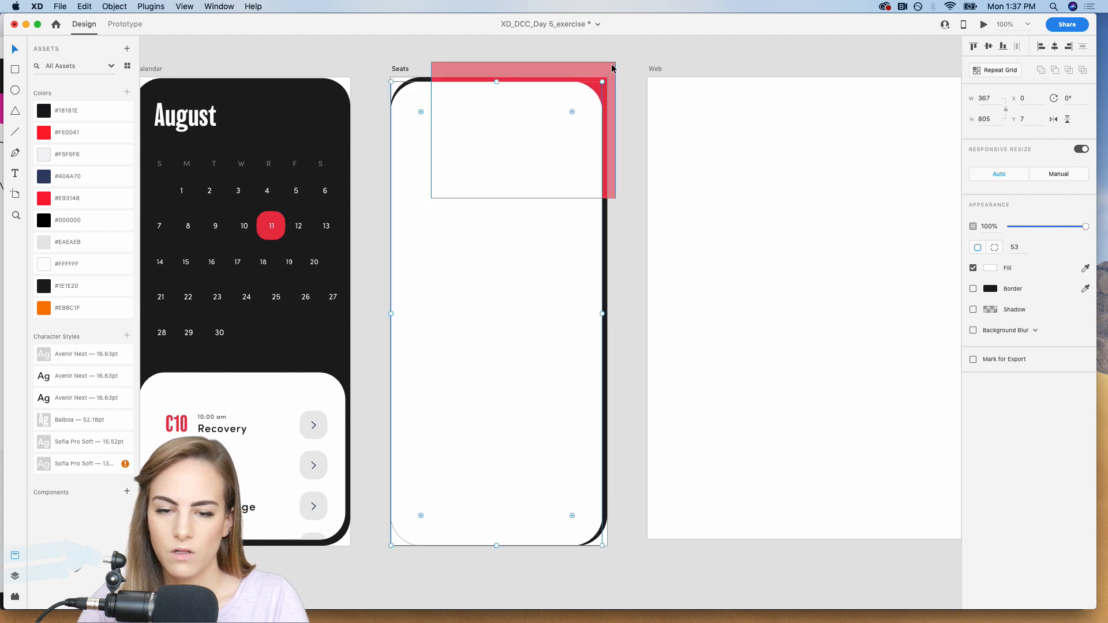
shift+click(613, 68)
click(1068, 70)
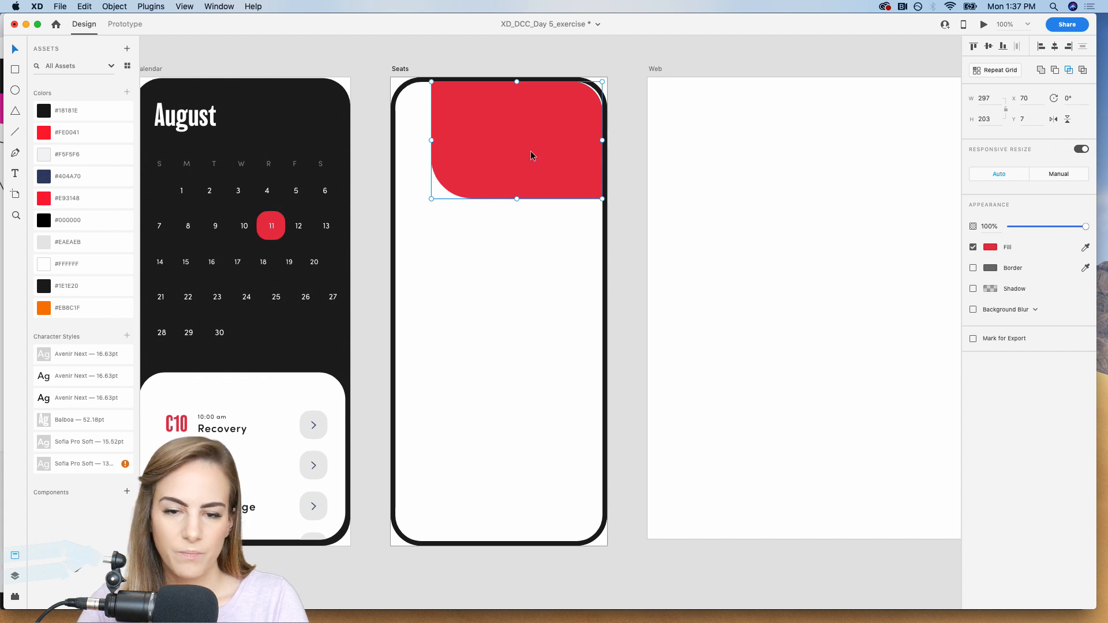
click(369, 83)
Add a borderless white rectangle, about 90 by 54 with corner radius about 16, across the red shape's left edge at about X 34, Y 53.
key(super+equal)
key(super+equal)
key(super+equal)
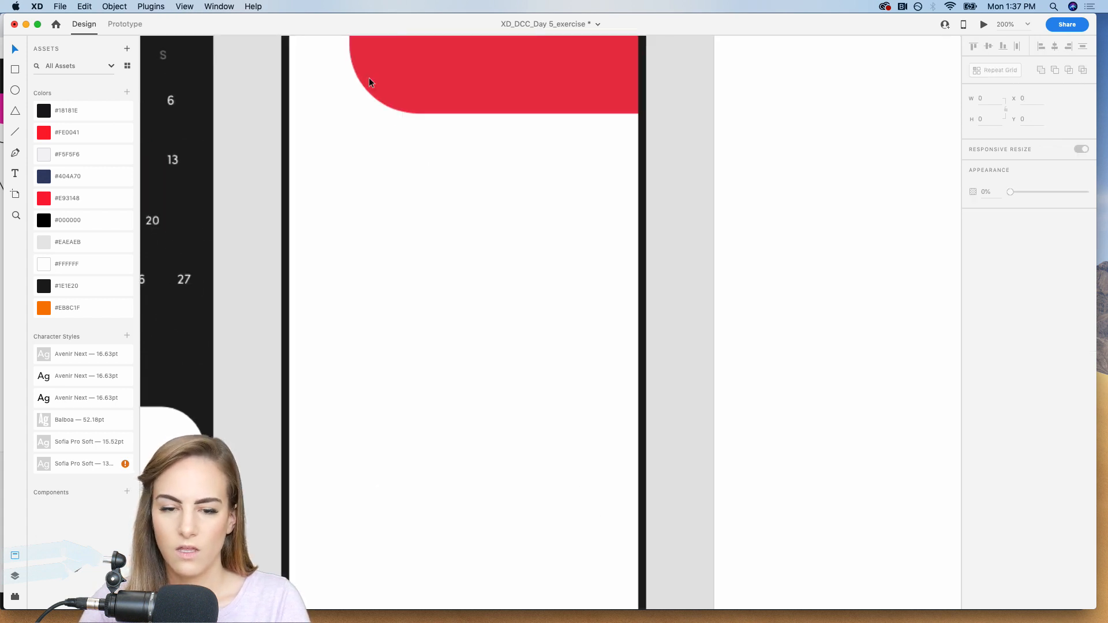
scroll(369, 83, up, 3)
scroll(369, 83, left, 2)
scroll(369, 83, up, 5)
scroll(370, 82, left, 3)
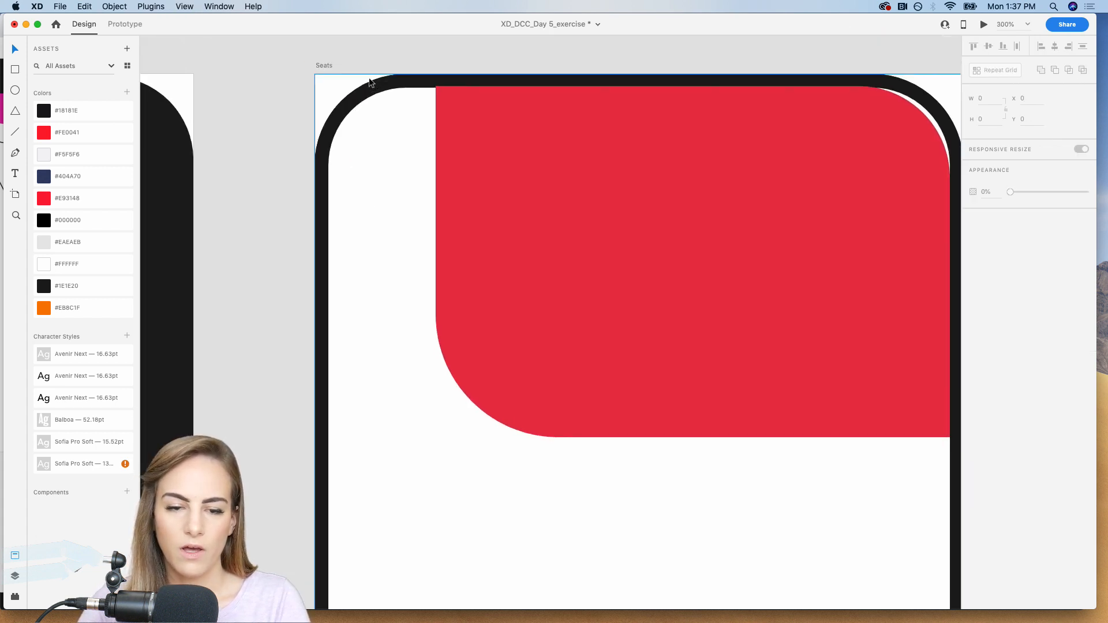
click(14, 70)
drag(376, 178, 531, 270)
click(973, 288)
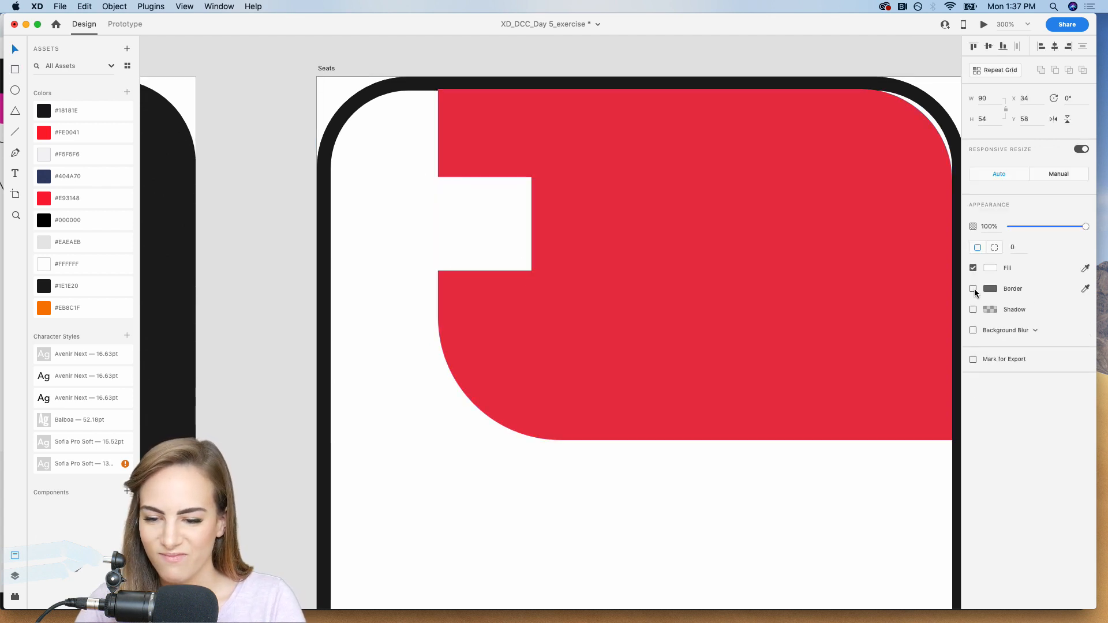
drag(522, 183, 467, 209)
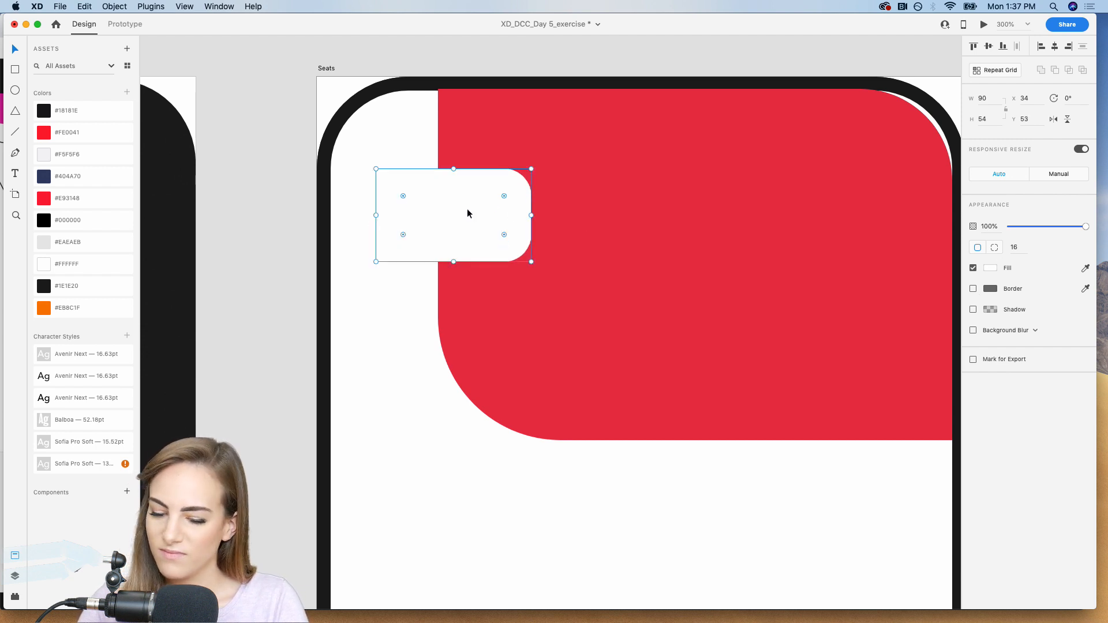
key(super+minus)
scroll(468, 213, down, 4)
key(super+minus)
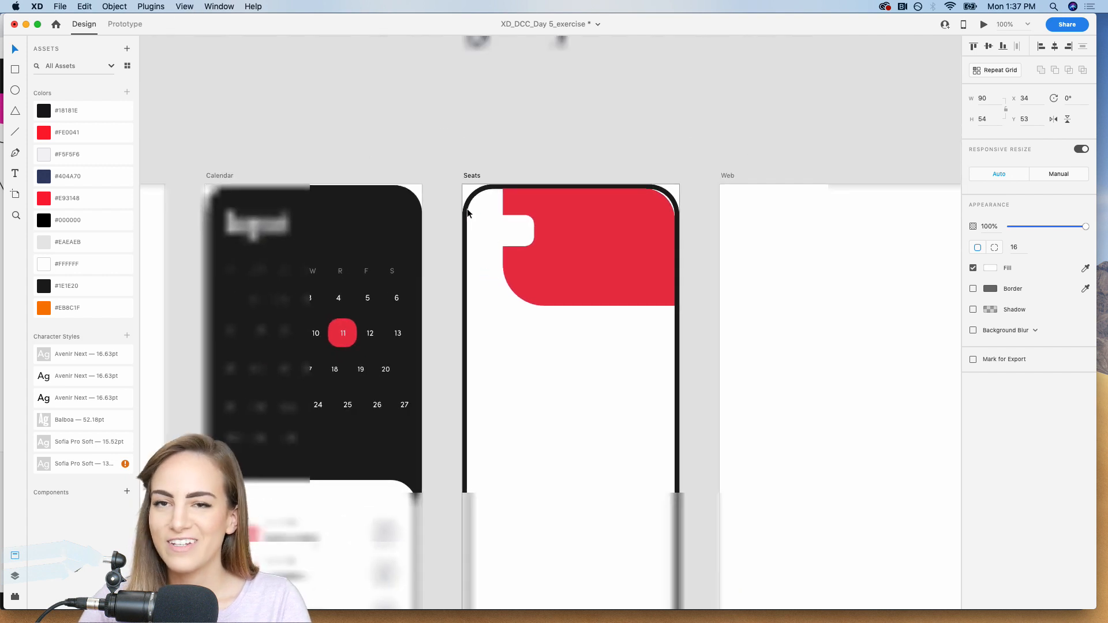
Copy the right-pointing chevron from below the artboards into the white rounded tab on the Seats screen, at about X 88, Y 74.
scroll(467, 213, down, 3)
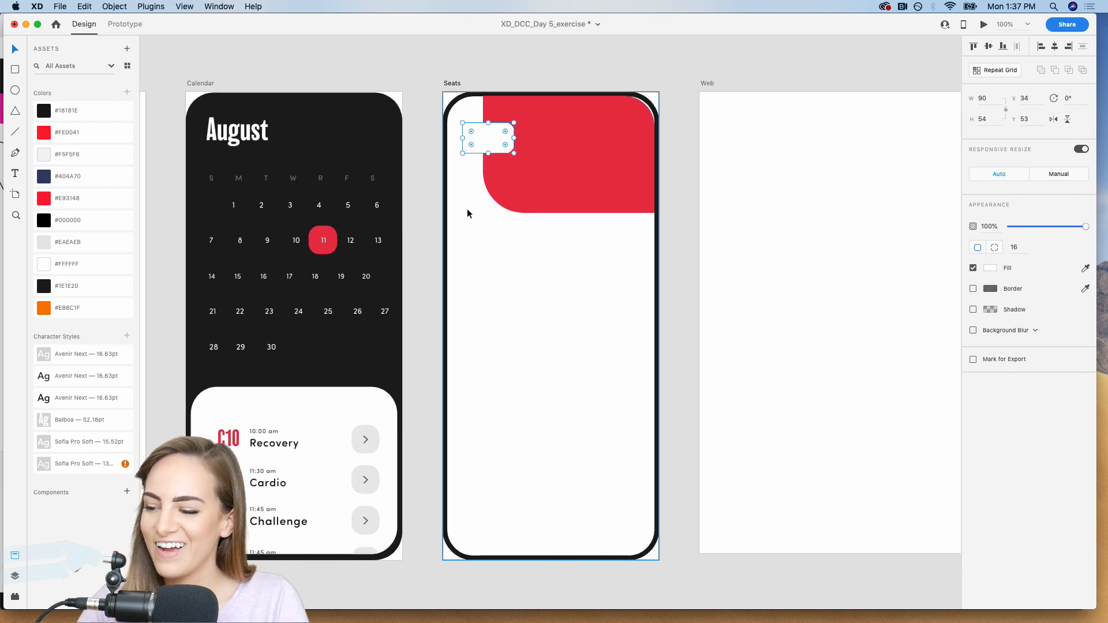
scroll(467, 210, down, 5)
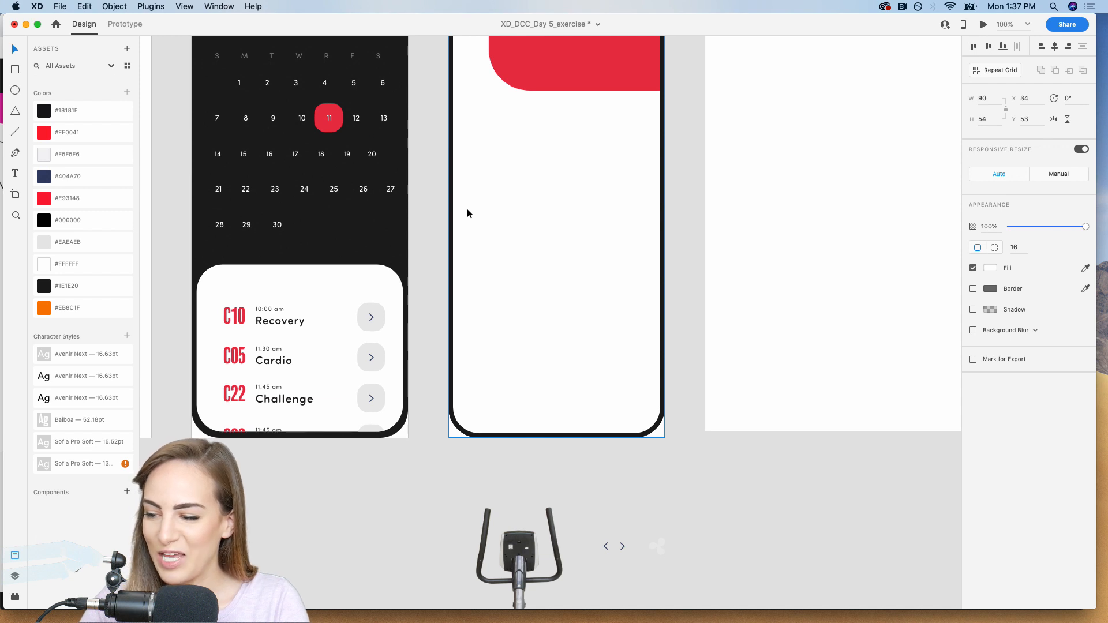
scroll(468, 213, down, 5)
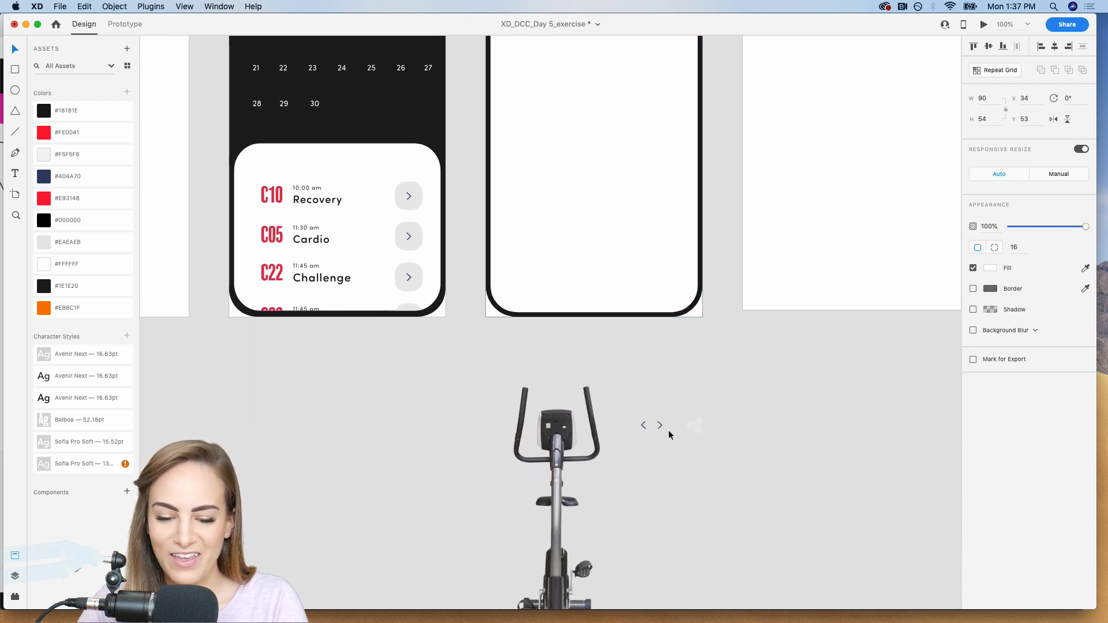
click(660, 426)
scroll(660, 425, up, 12)
key(z)
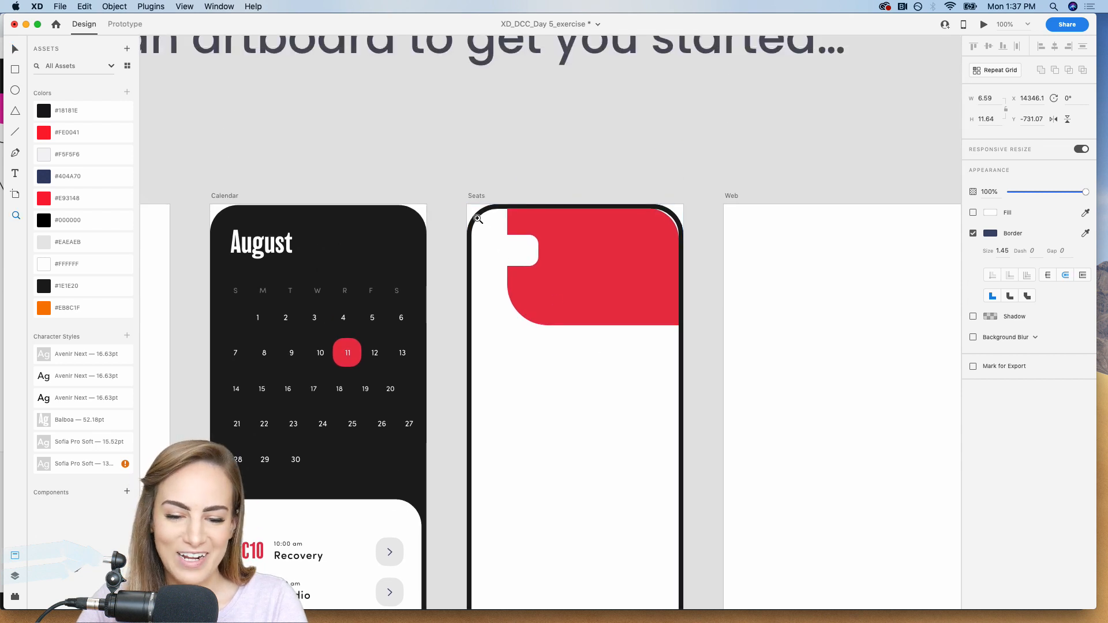
drag(478, 219, 545, 289)
key(super+v)
key(Up)
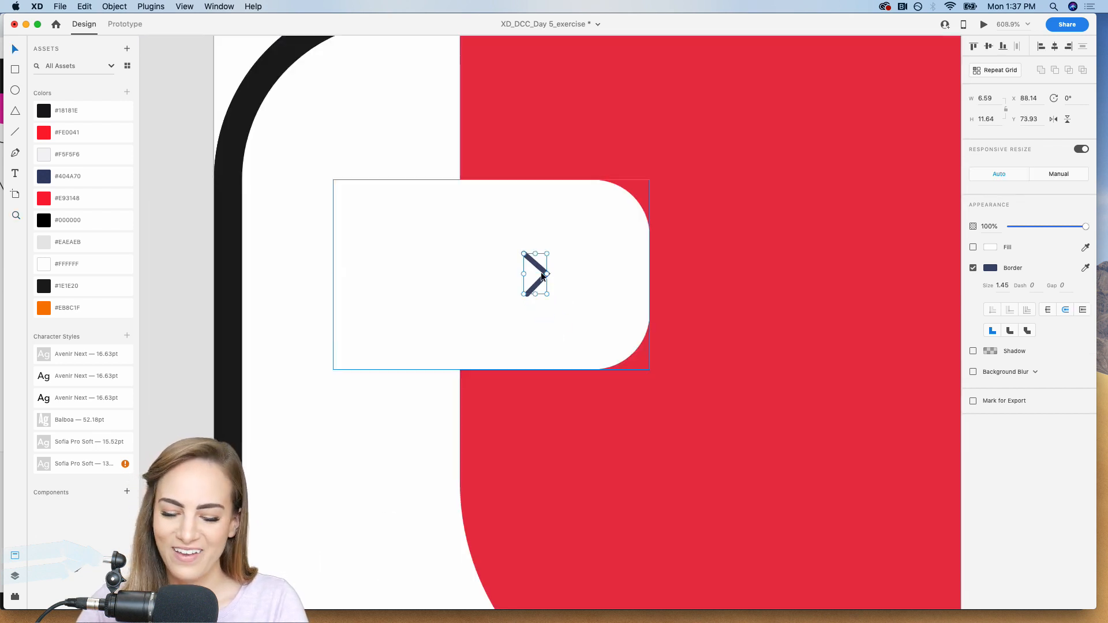
key(super+minus)
key(super+minus)
key(super+minus)
key(super+minus)
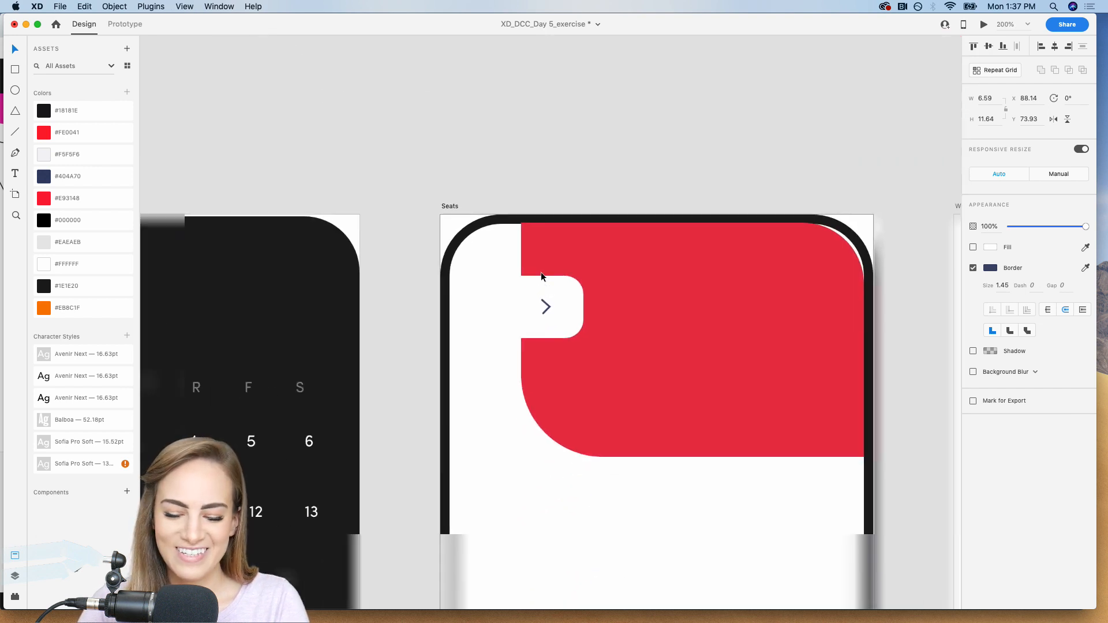
scroll(541, 274, down, 5)
scroll(541, 273, right, 2)
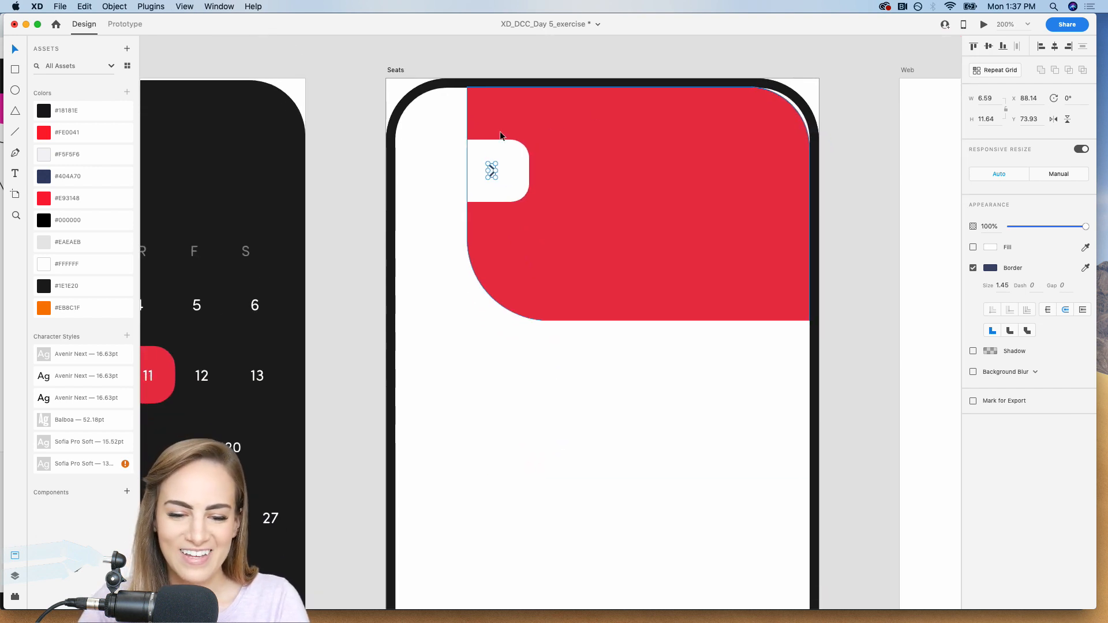
key(Escape)
key(Escape)
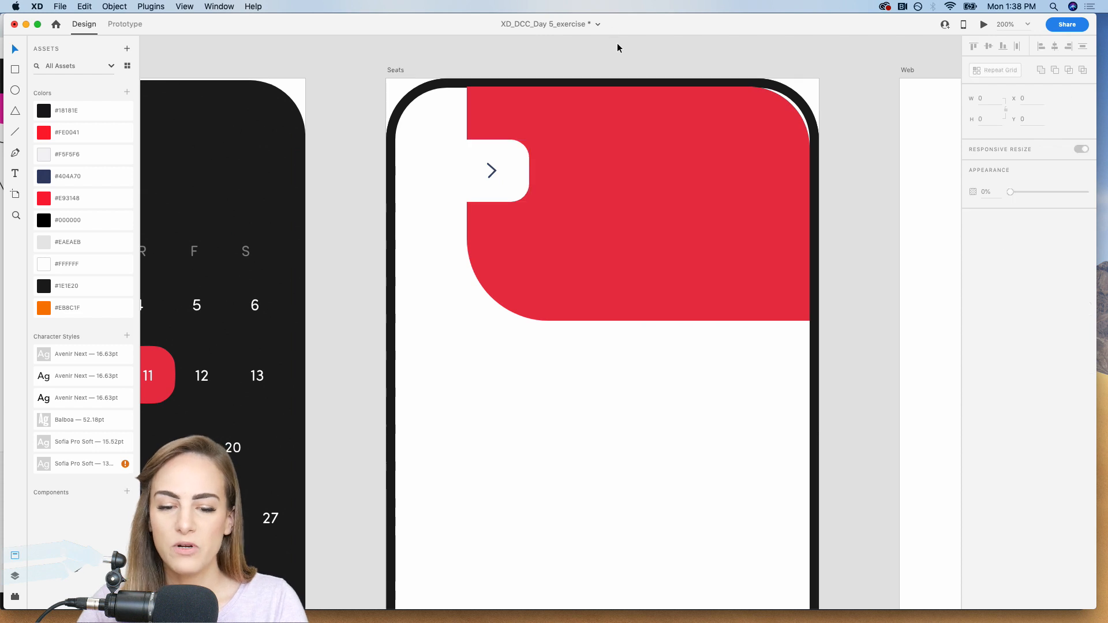
Copy the August heading from the Calendar screen onto the Seats screen's red shape, below the chevron tab at about X 117, Y 116.
key(super+minus)
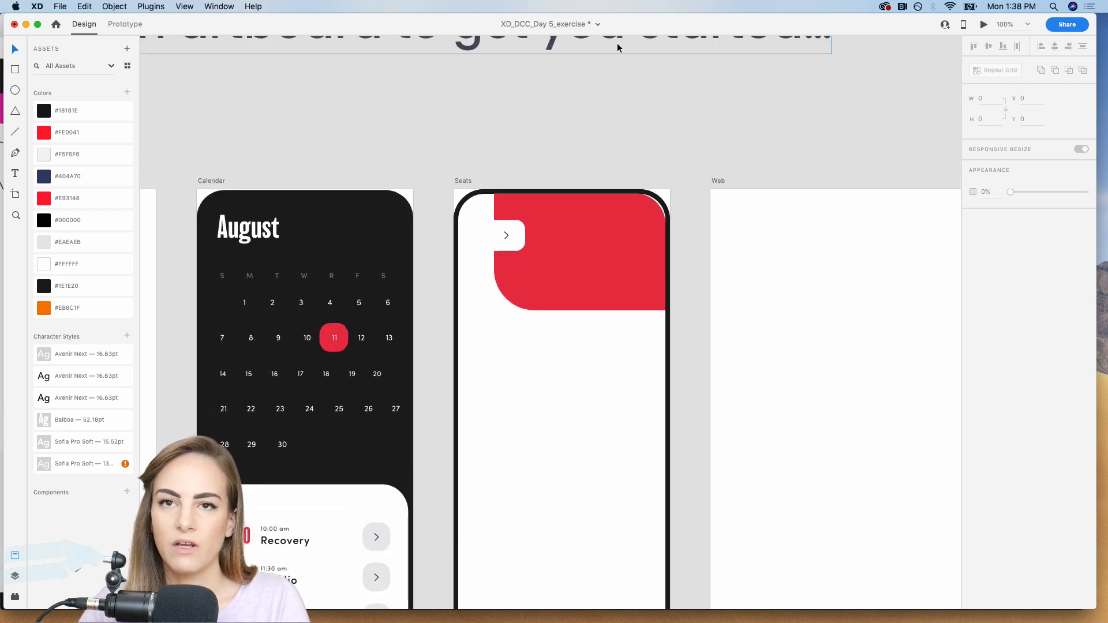
key(super+equal)
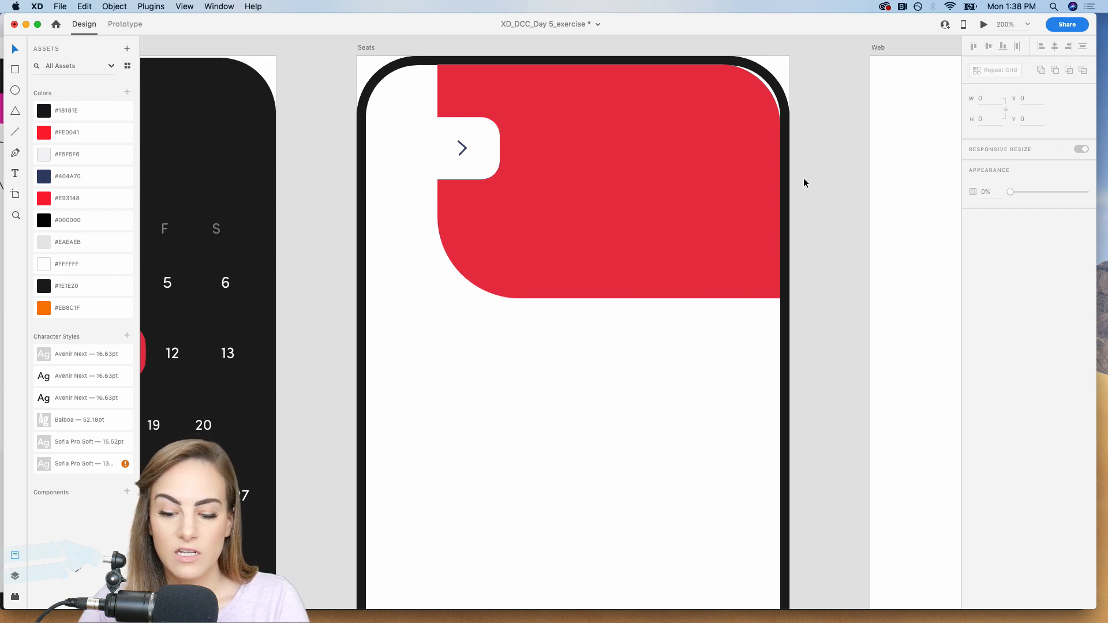
key(super+minus)
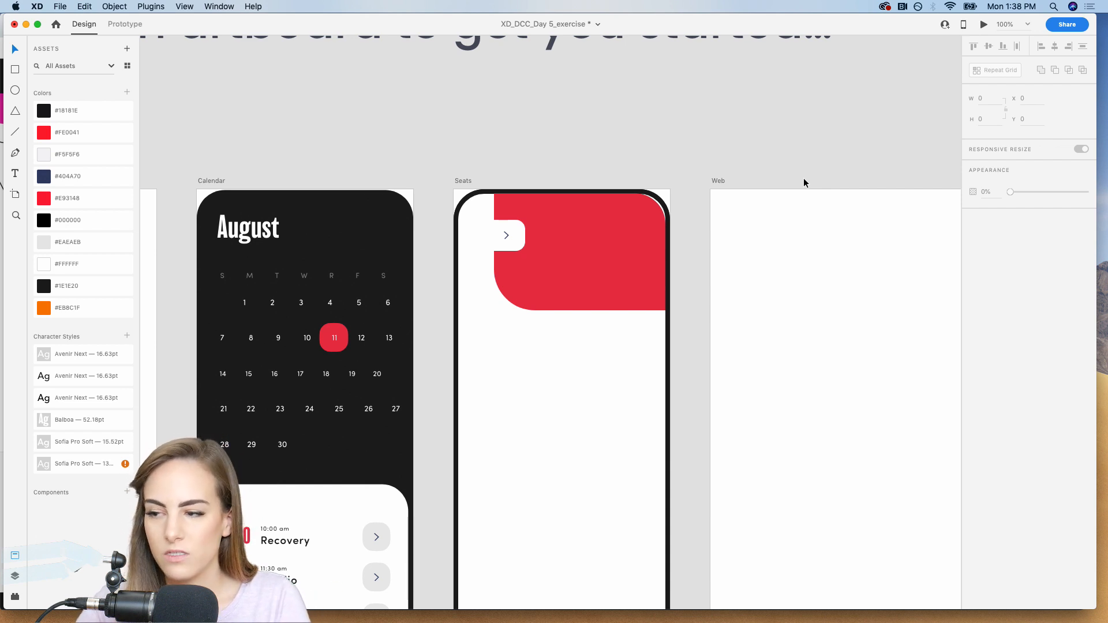
scroll(804, 178, down, 2)
scroll(804, 177, left, 1)
click(297, 188)
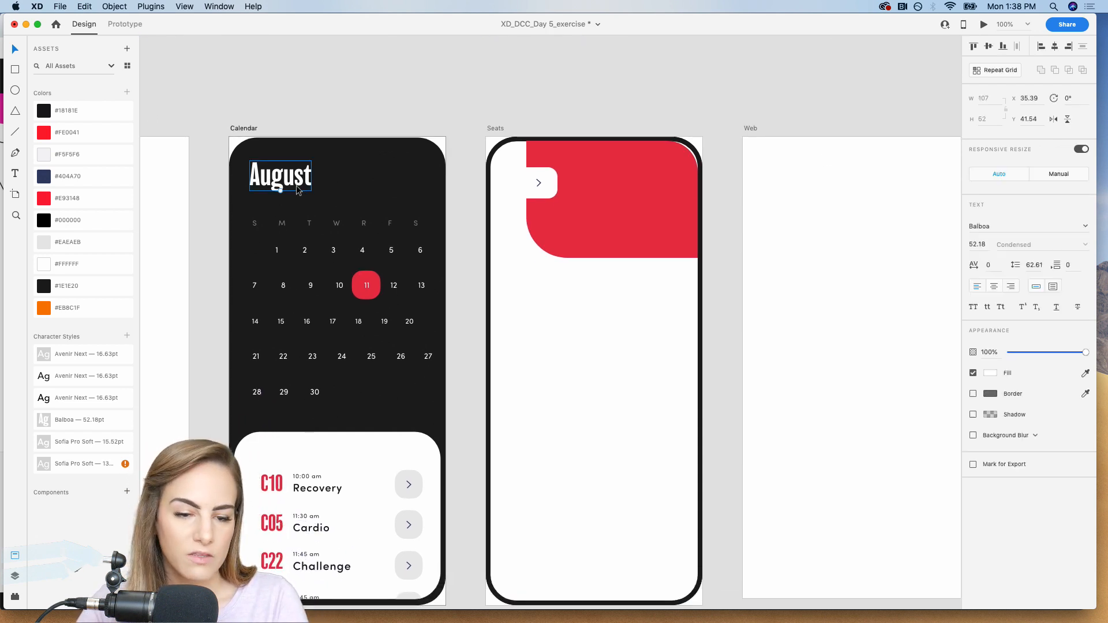
double_click(297, 189)
key(Escape)
key(super+c)
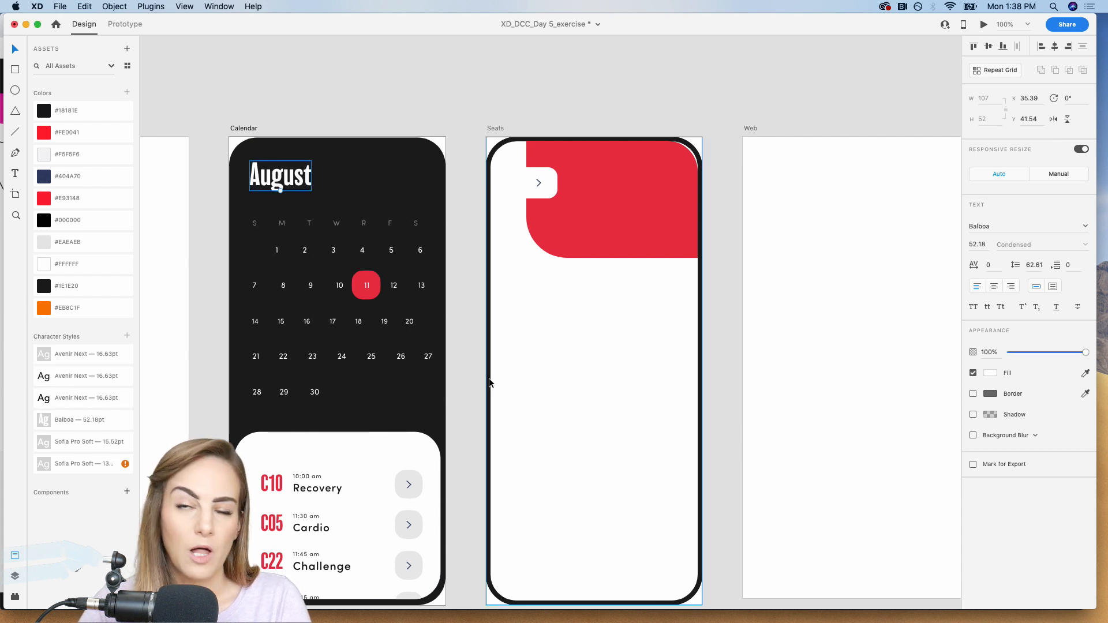
click(628, 238)
key(super+v)
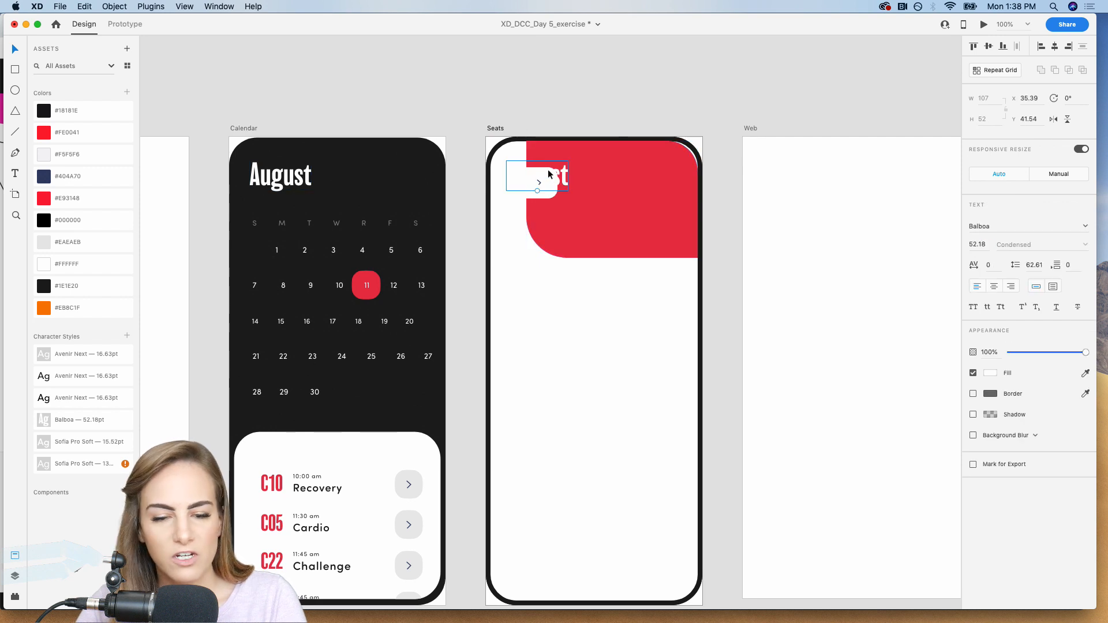
drag(569, 180, 616, 222)
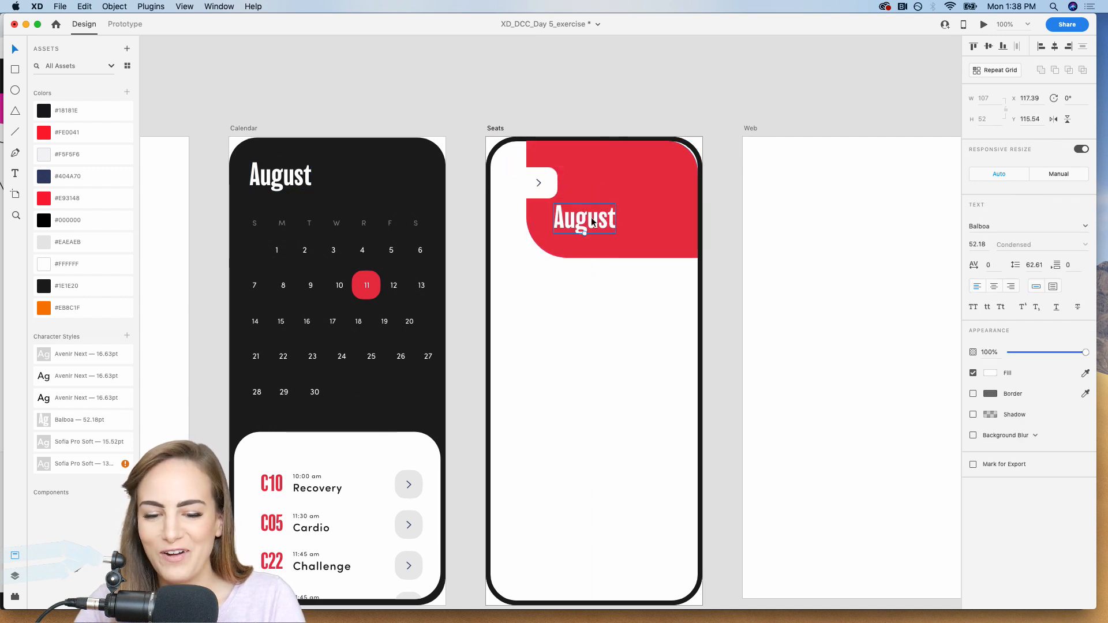
Change the copied heading's text to "Seats" and move it to about X 105, Y 124.
double_click(591, 217)
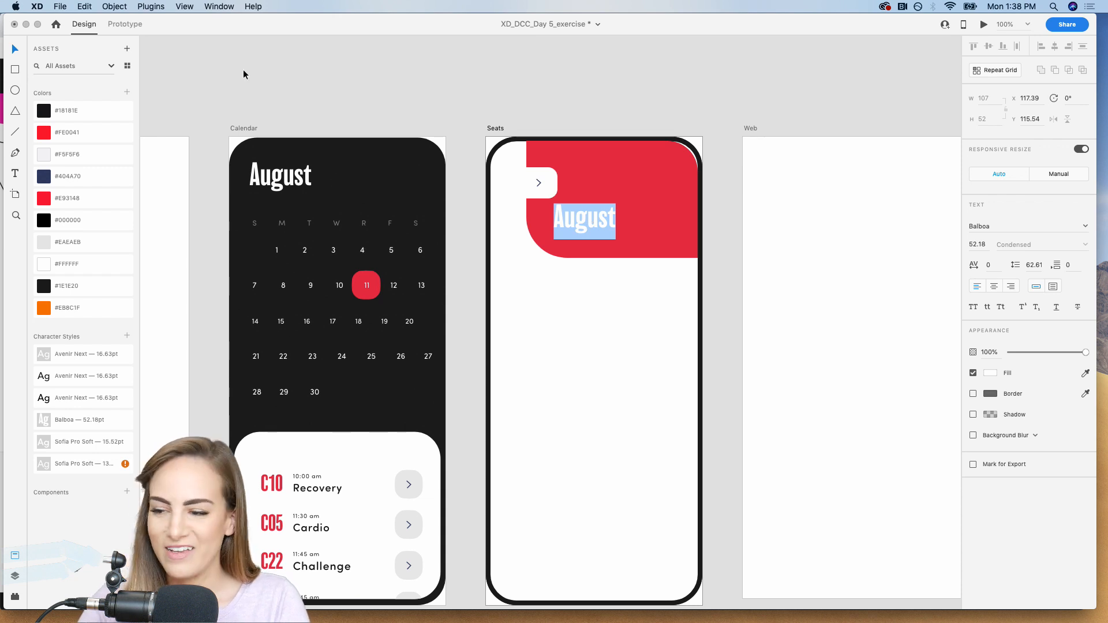
text(Seats)
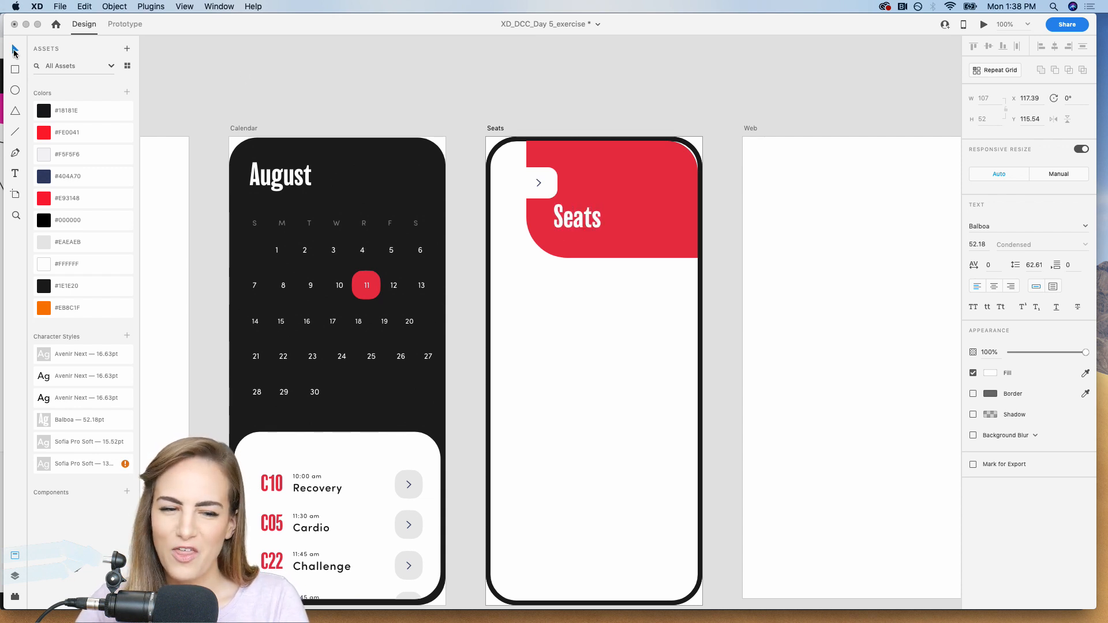
key(Escape)
click(454, 89)
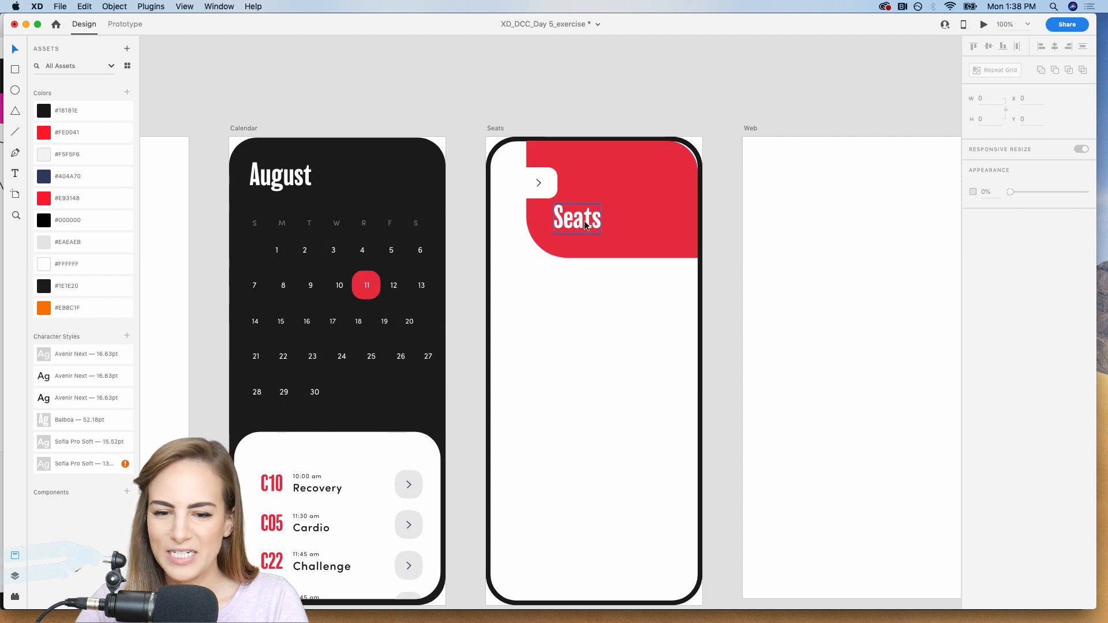
drag(584, 222, 577, 226)
Add a borderless #EAEAEB square, about 27 by 27 with corner radius 7, beside the Seats heading at about X 238, Y 146.
scroll(653, 112, down, 2)
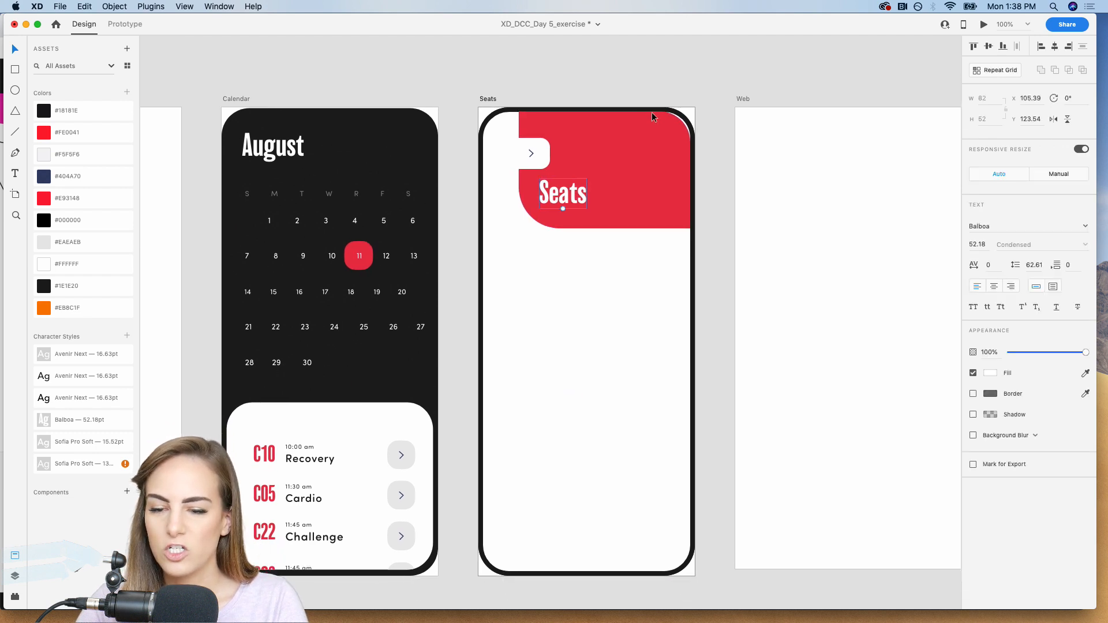
scroll(652, 112, right, 5)
scroll(652, 112, up, 3)
key(z)
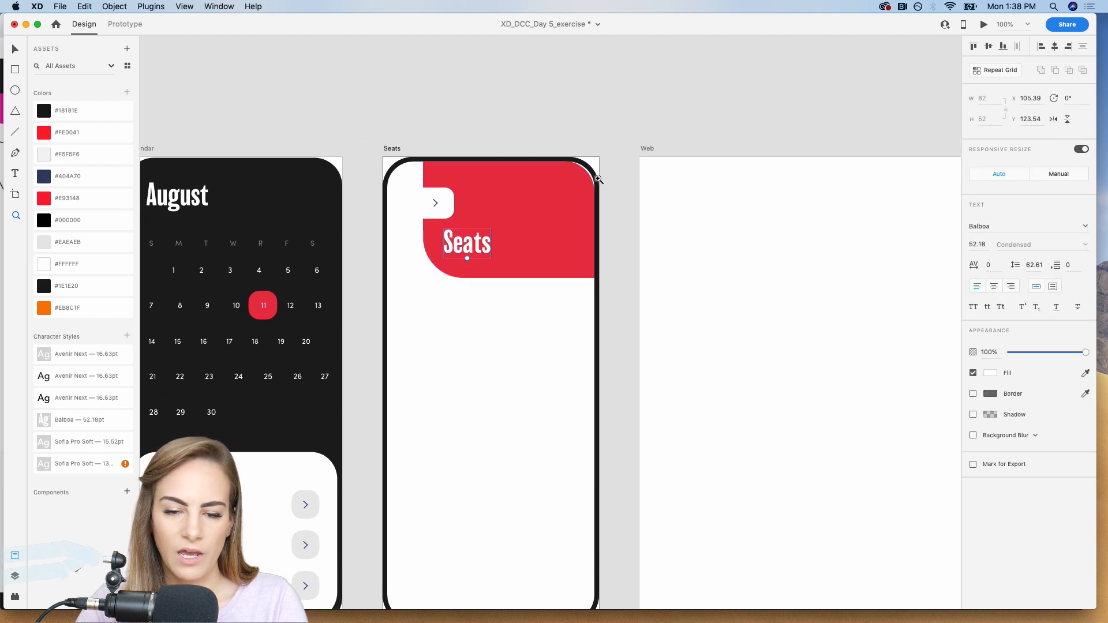
drag(598, 179, 494, 316)
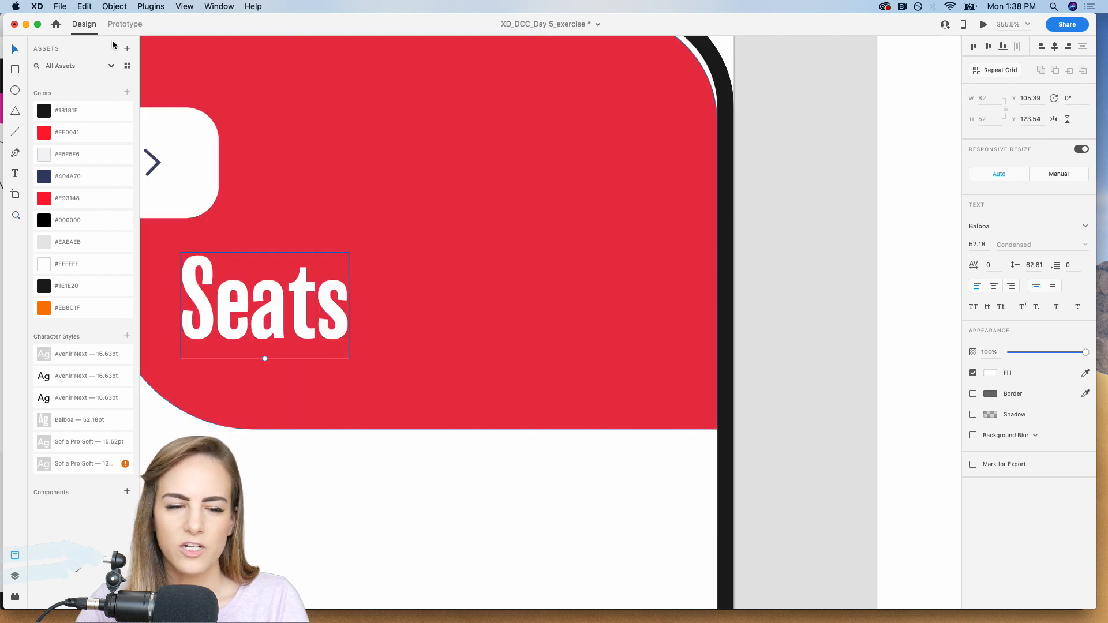
click(14, 71)
drag(452, 207, 499, 252)
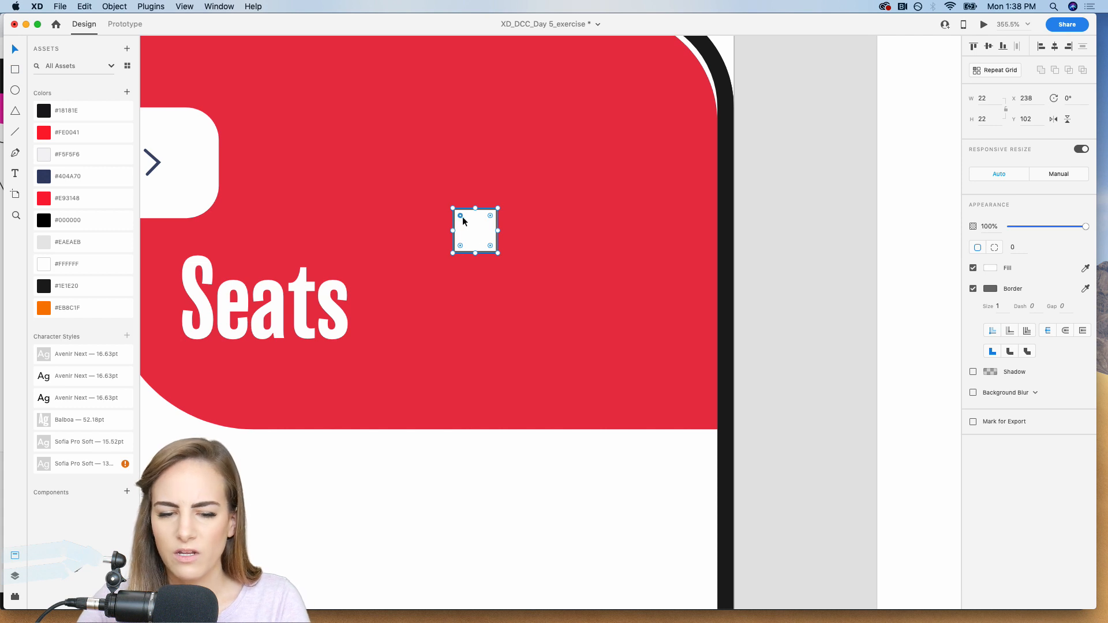
drag(463, 221, 466, 227)
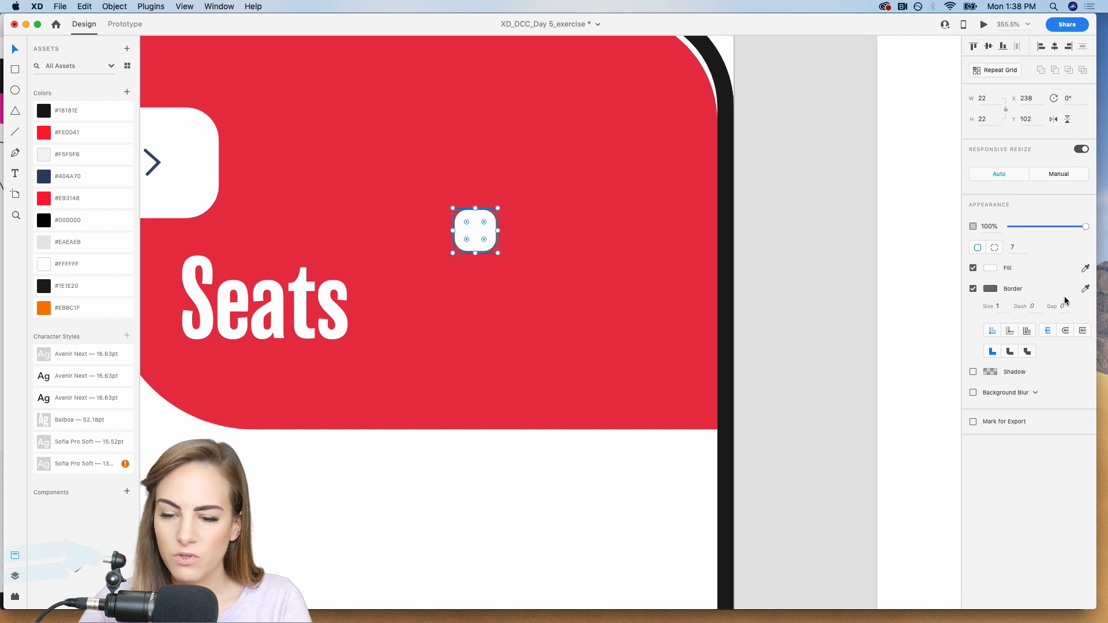
click(973, 289)
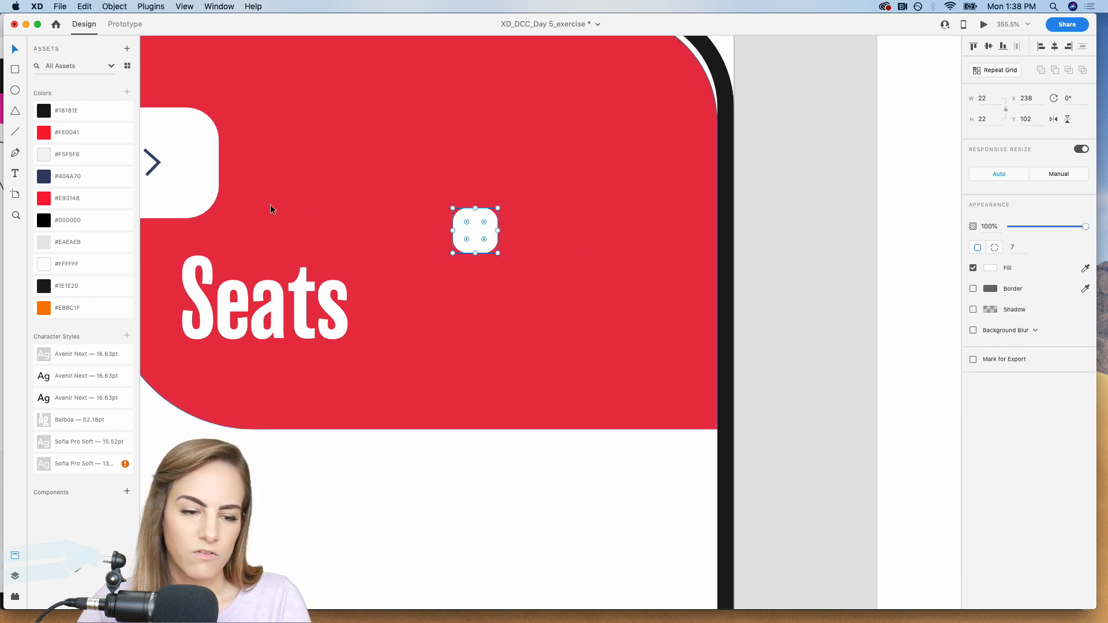
click(76, 242)
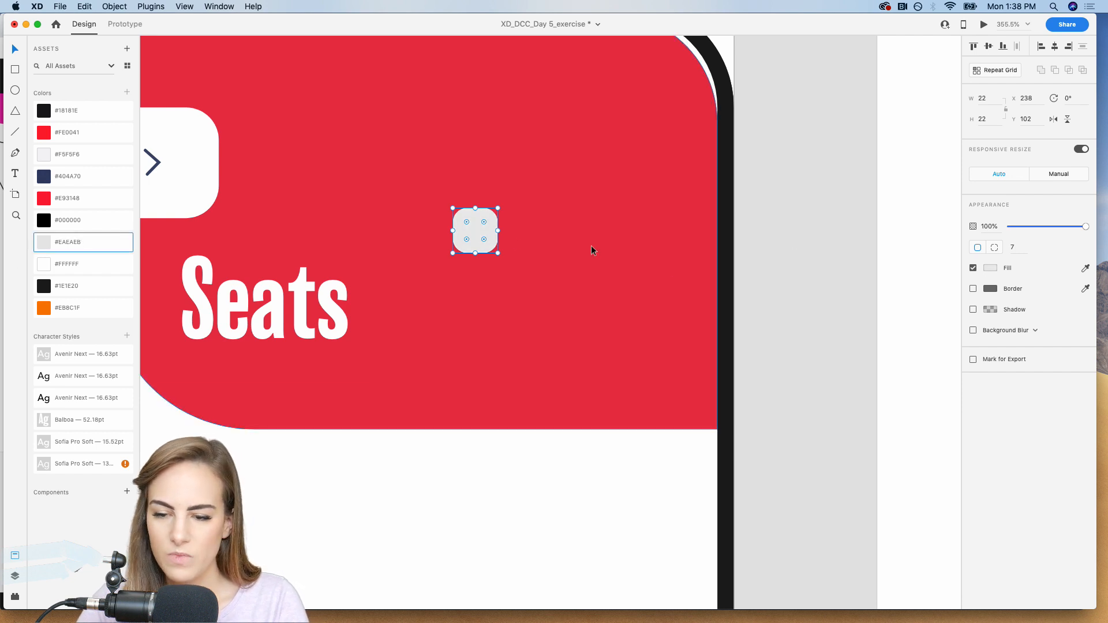
drag(473, 231, 508, 290)
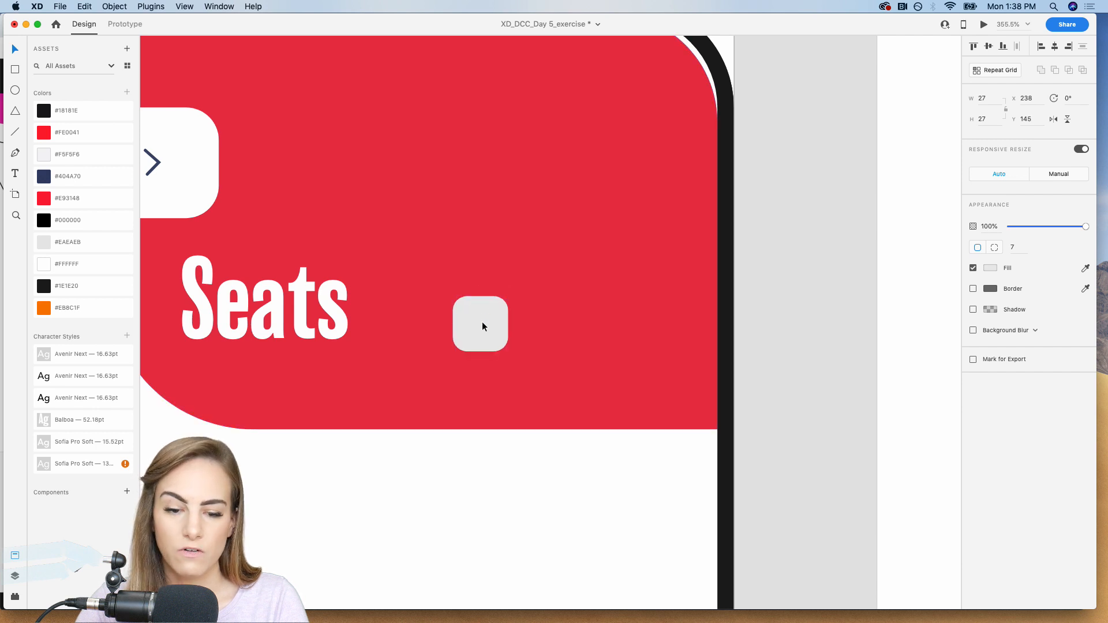
Add the text "Reserved" in an area about 110 by 53 on the red shape, above the grey square.
key(super+2)
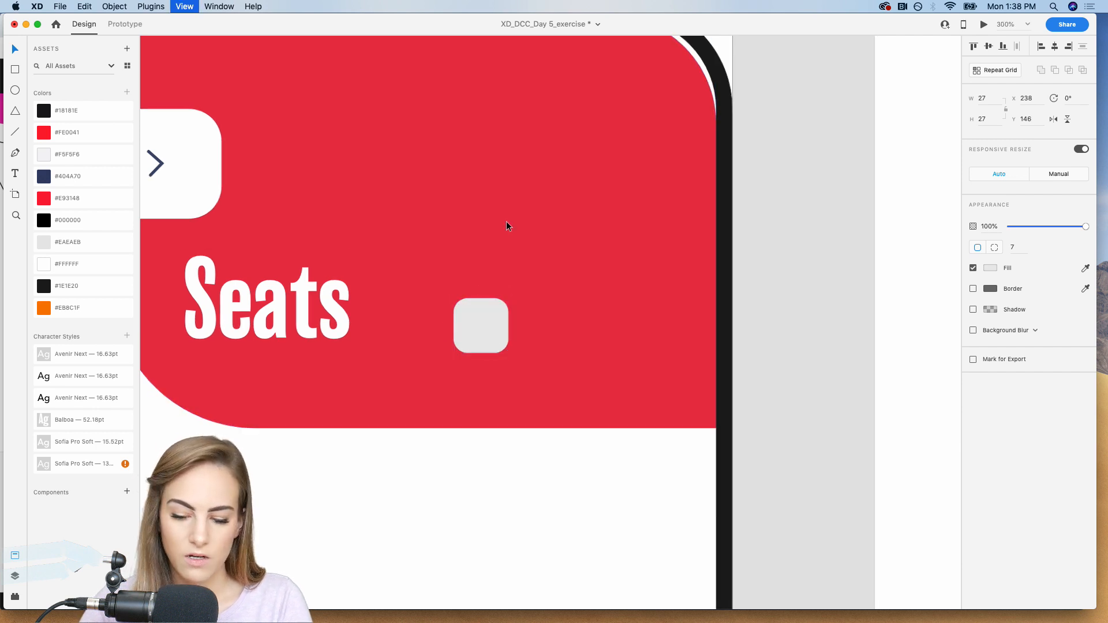
scroll(506, 220, down, 15)
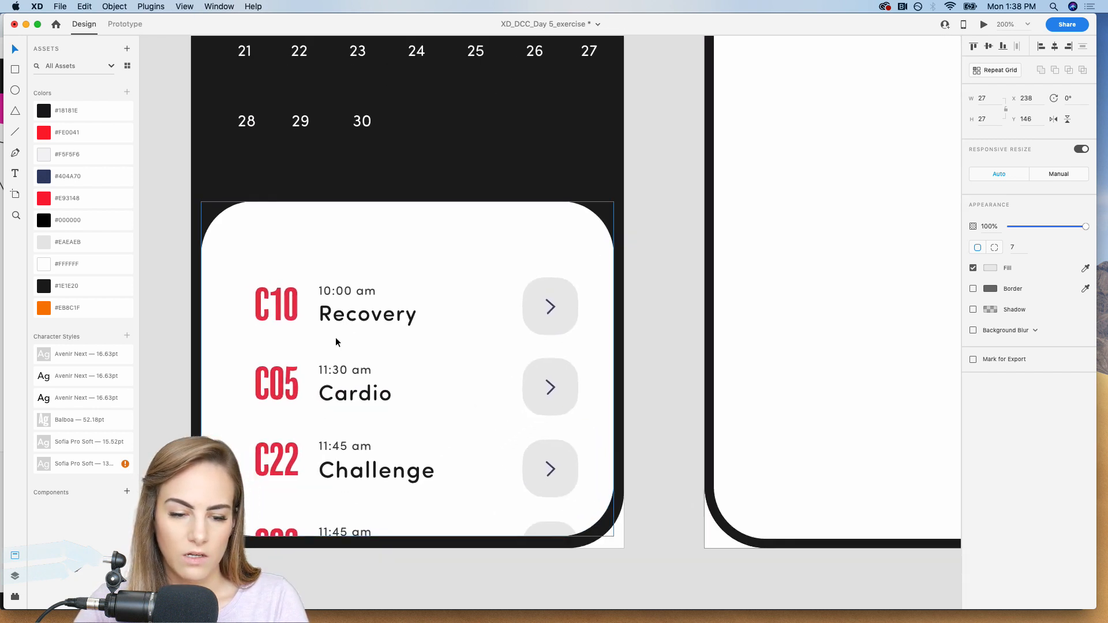
click(378, 314)
scroll(376, 310, up, 15)
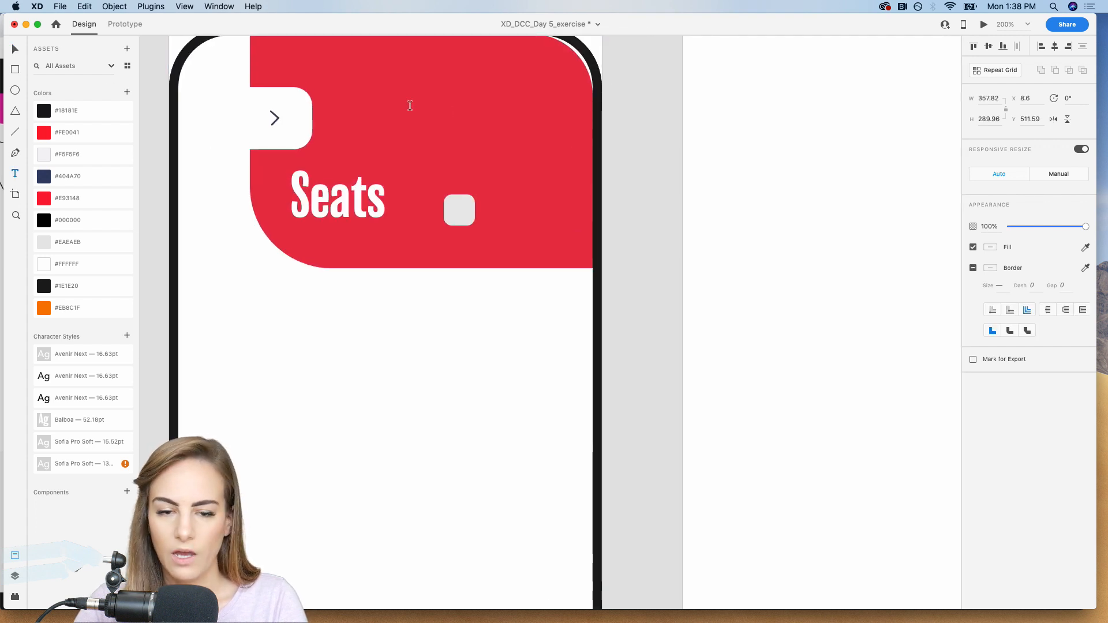
drag(409, 106, 536, 169)
text(Reserver)
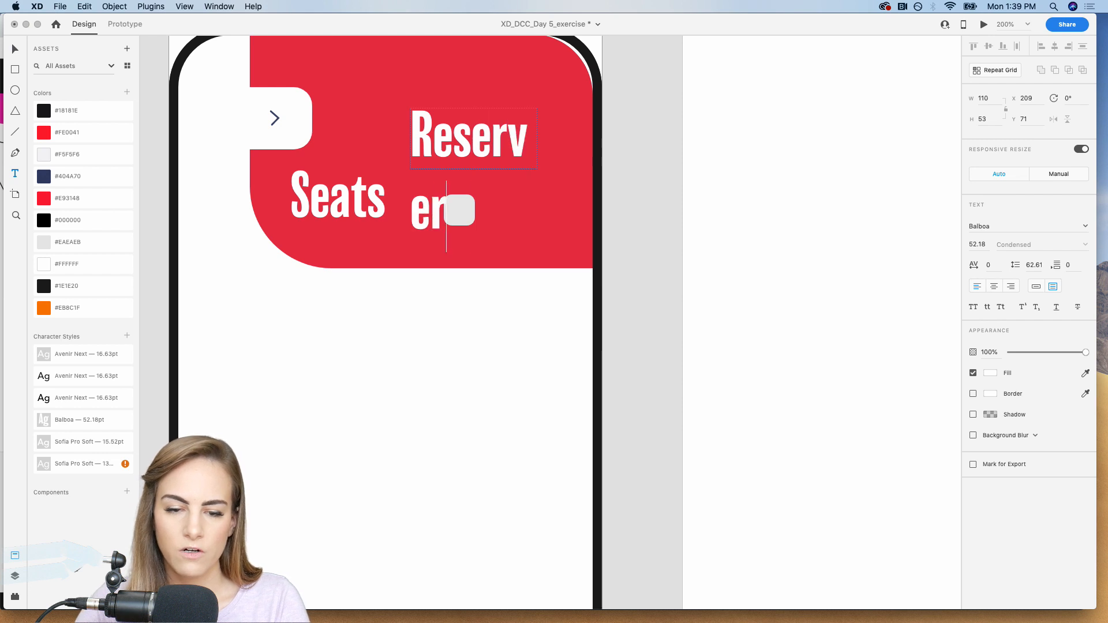
key(BackSpace)
text(d)
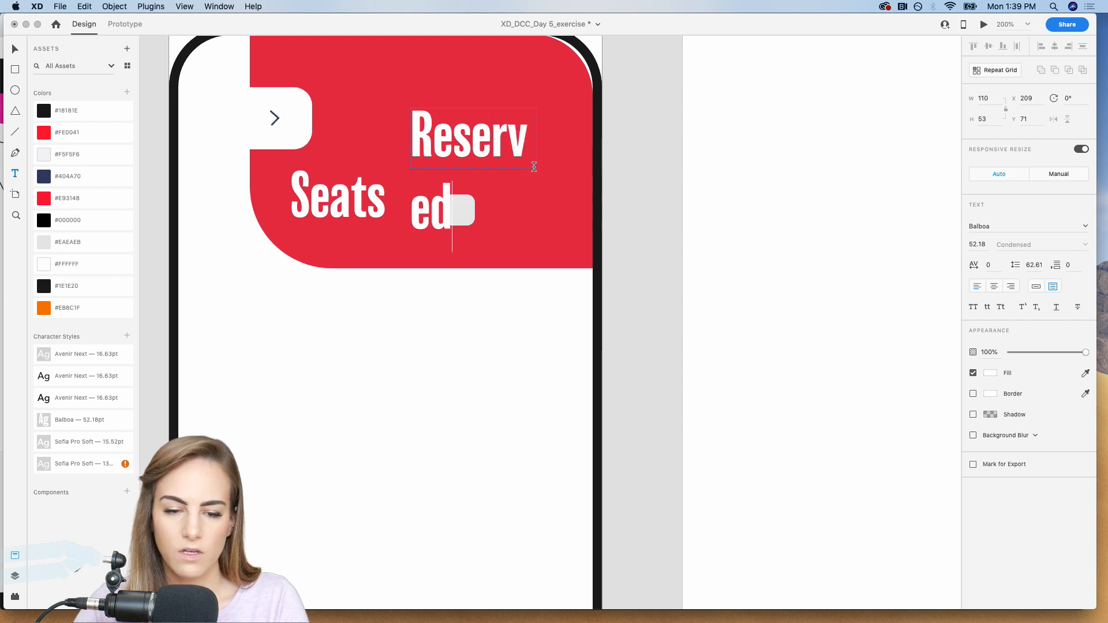
click(13, 51)
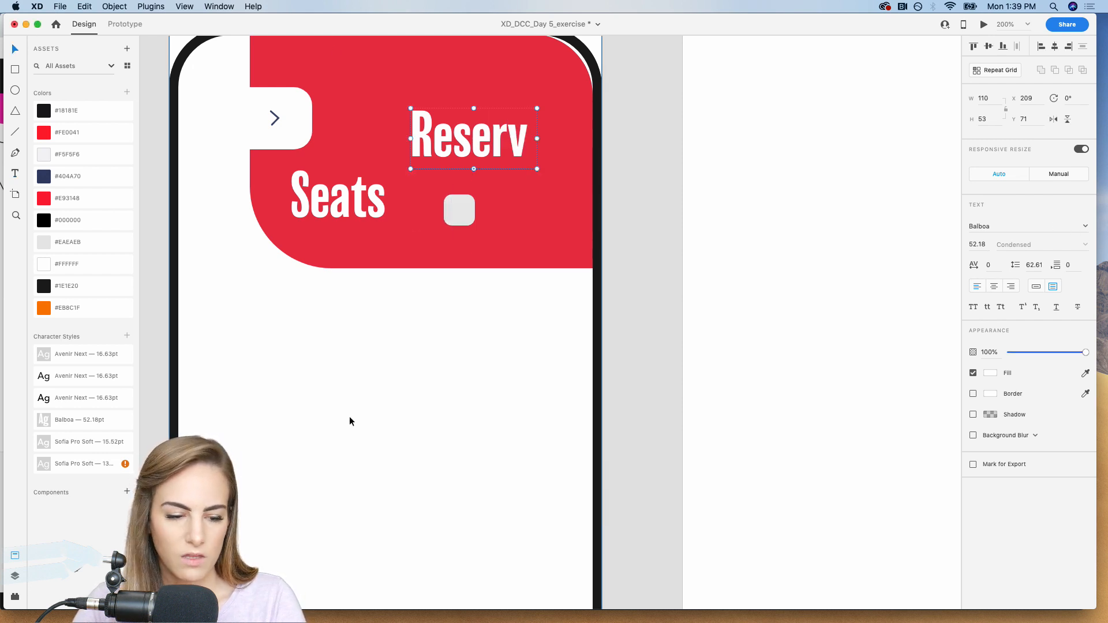
Format the Reserved label as auto-width Sofia Pro Soft Medium text, size 13, beside the grey square at about X 278, Y 149.
click(57, 444)
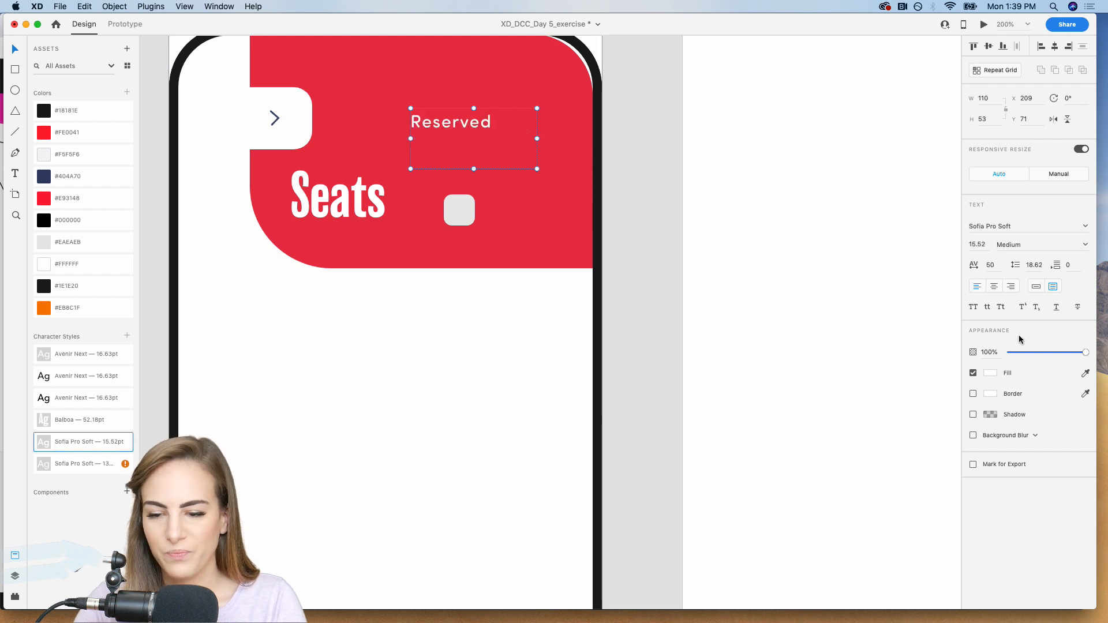
click(1036, 290)
drag(477, 131, 553, 209)
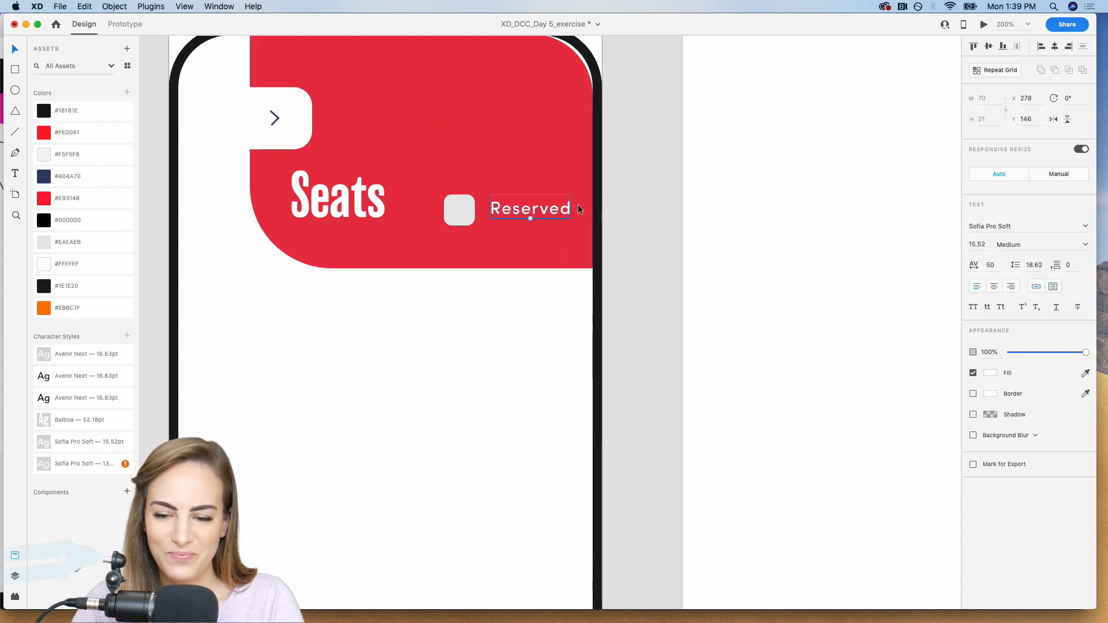
click(984, 245)
text(13)
key(Return)
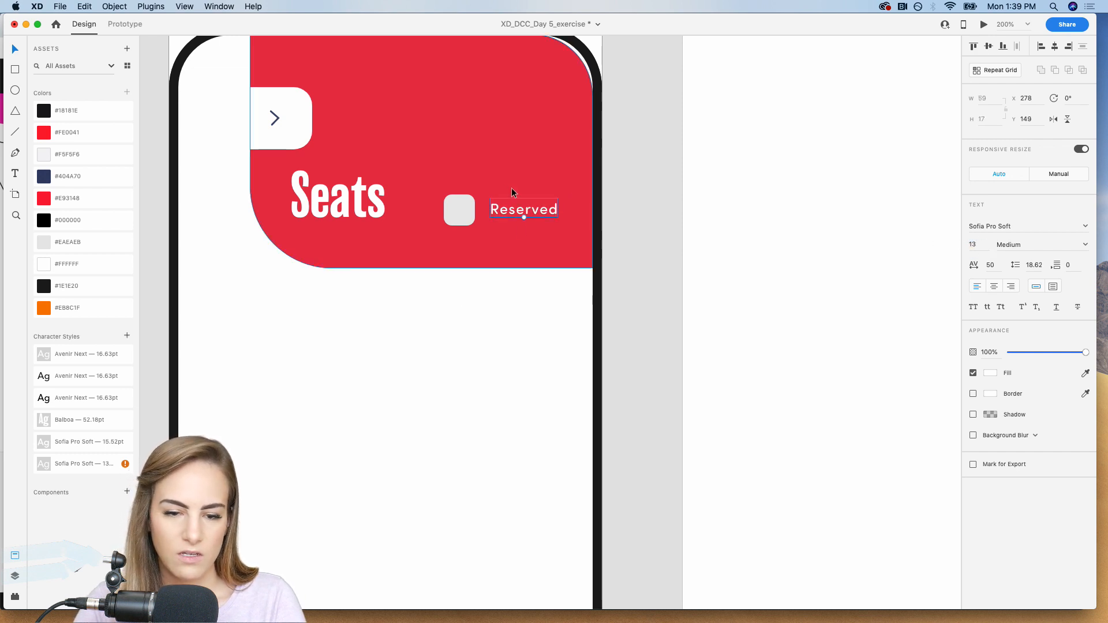
Group the grey square with the Reserved label, duplicate the group directly above, and change the copy's text to "Available".
shift+click(456, 212)
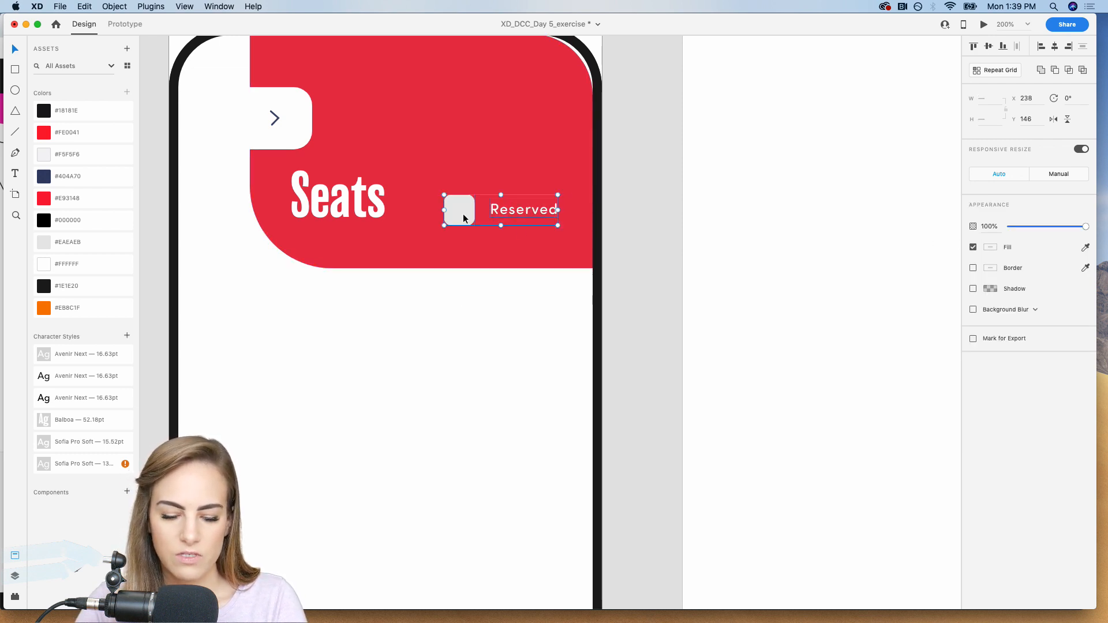
key(super+g)
drag(463, 218, 463, 170)
double_click(539, 159)
double_click(538, 159)
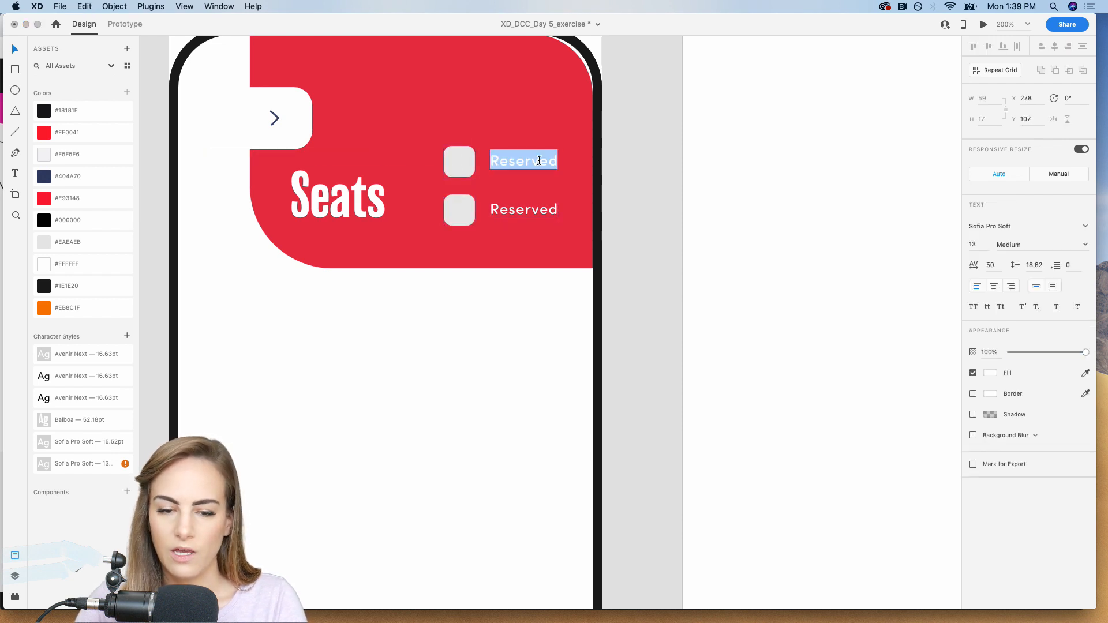
text(Available)
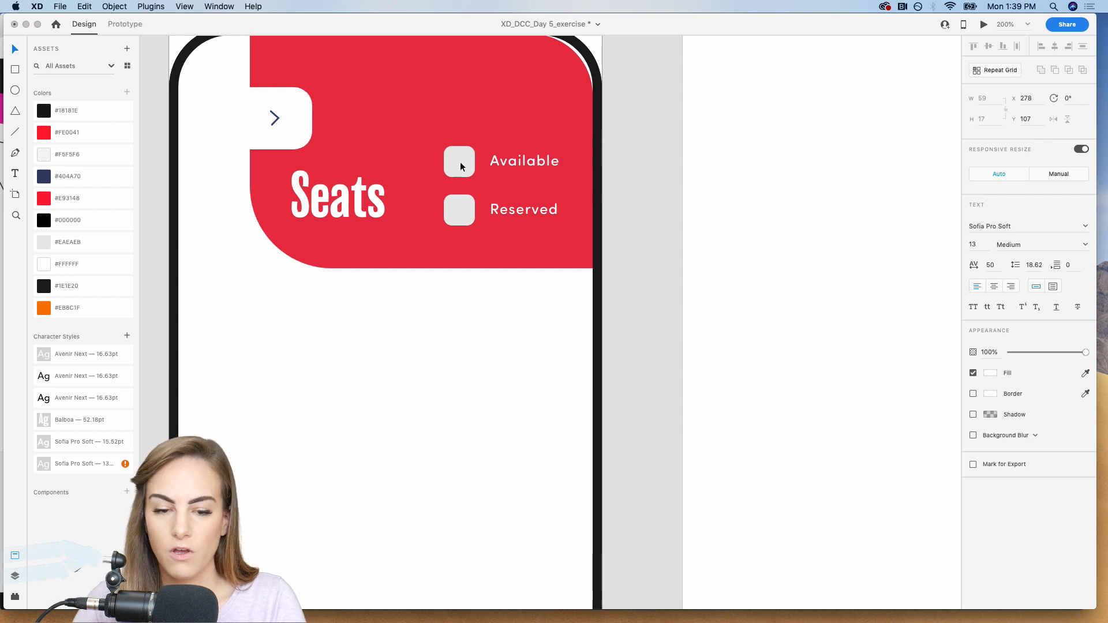
Give the Available square a #EAEAEB border of size 2 and remove its fill.
click(460, 166)
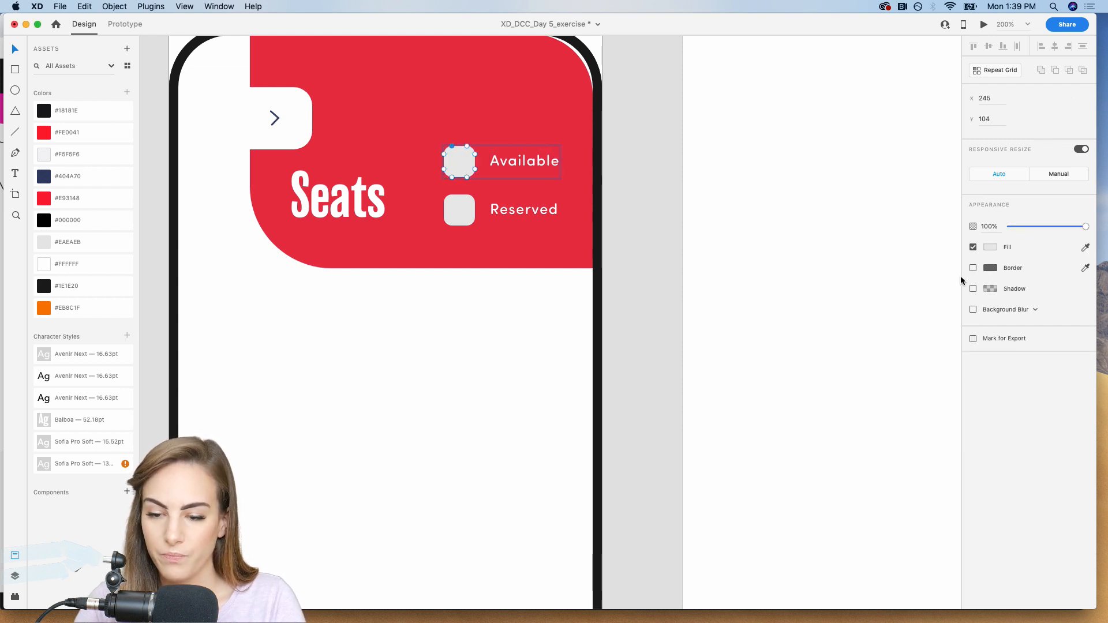
click(973, 269)
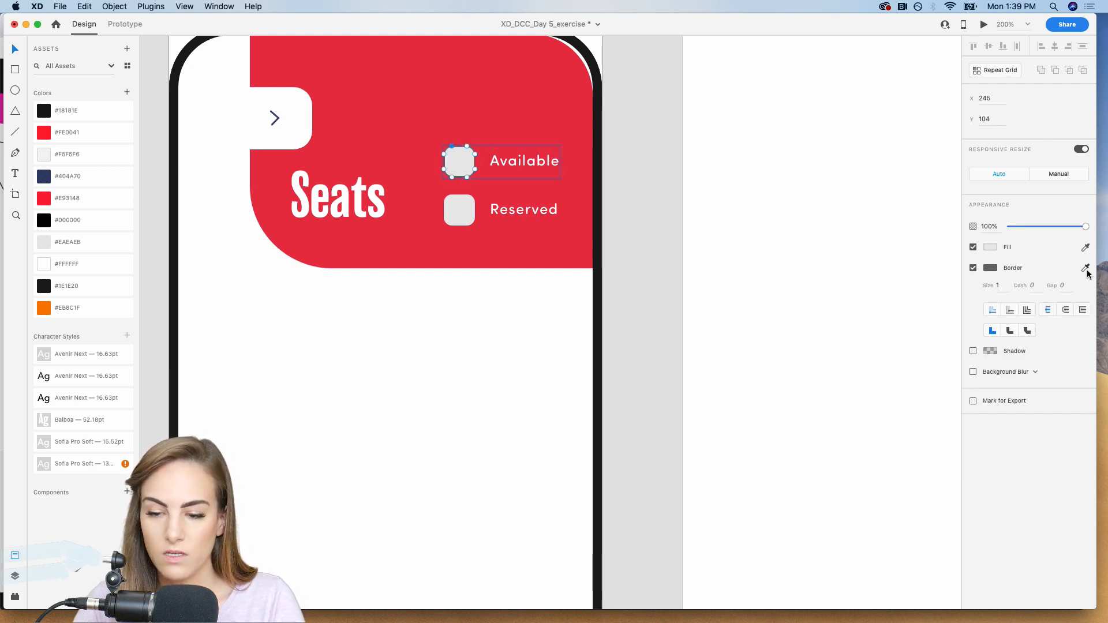
click(1085, 268)
click(43, 241)
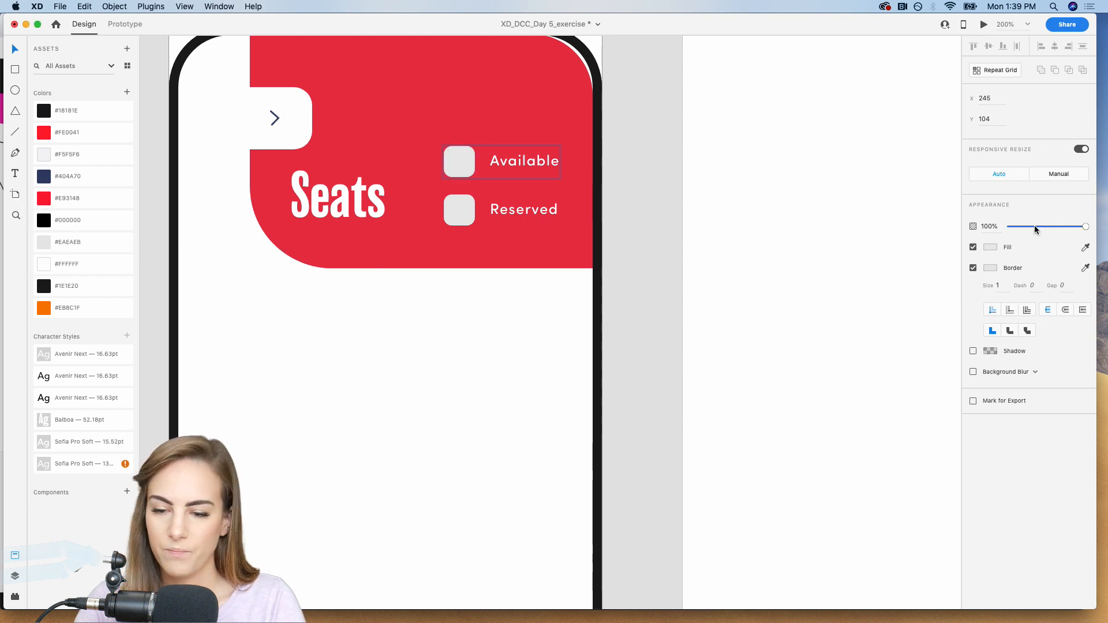
click(973, 247)
scroll(631, 266, left, 4)
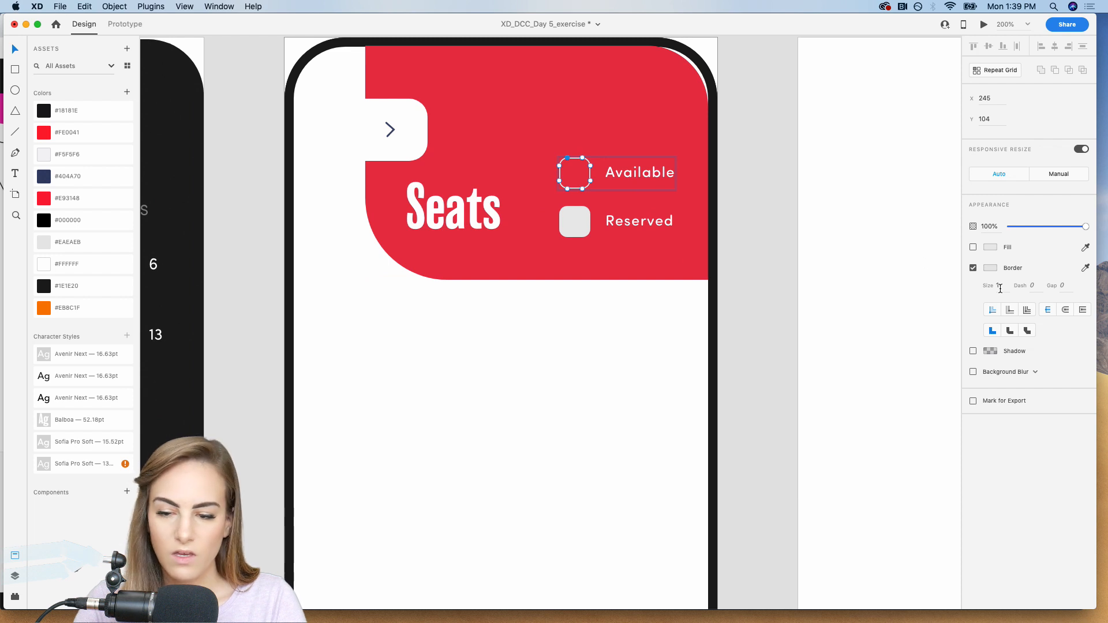
key(Up)
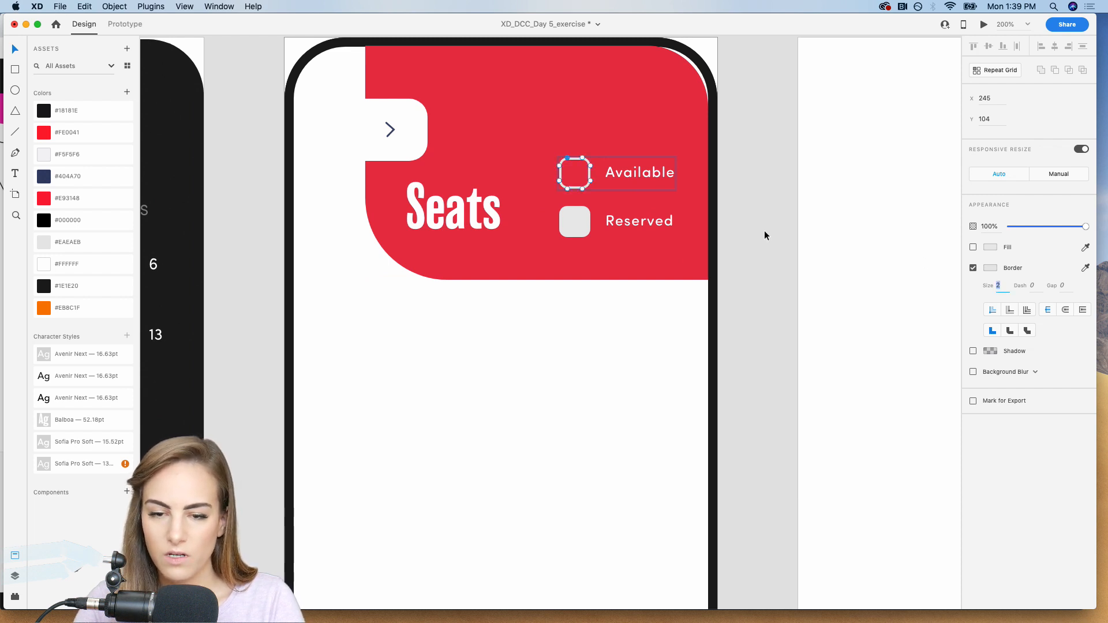
Reduce only the red header shape's upper-right corner radius to about 46 to fit the phone frame.
click(683, 114)
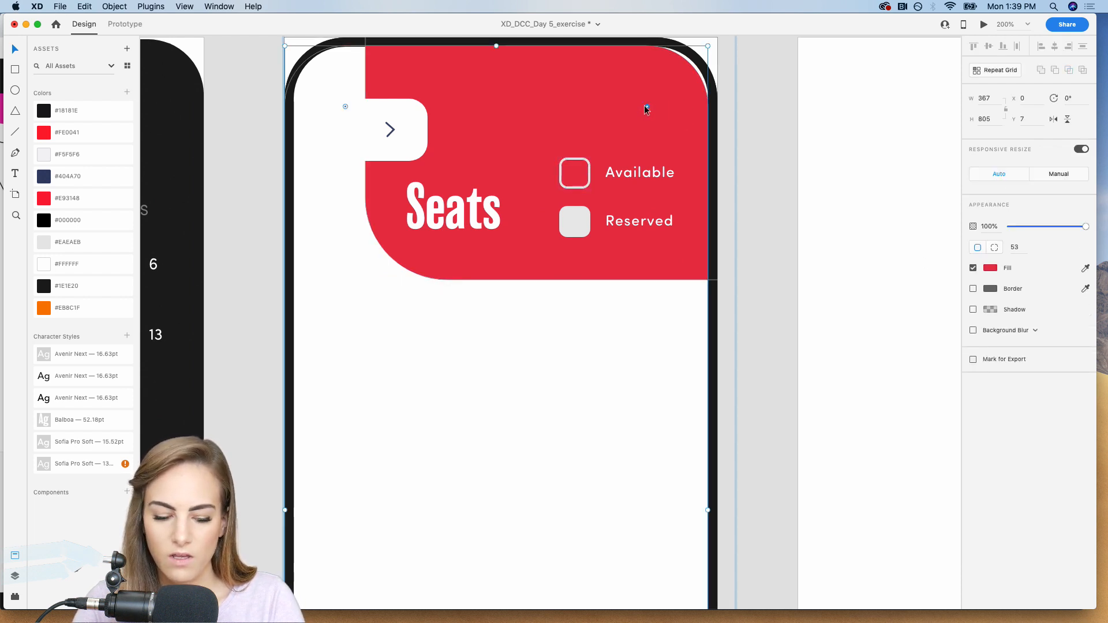
drag(645, 105, 656, 96)
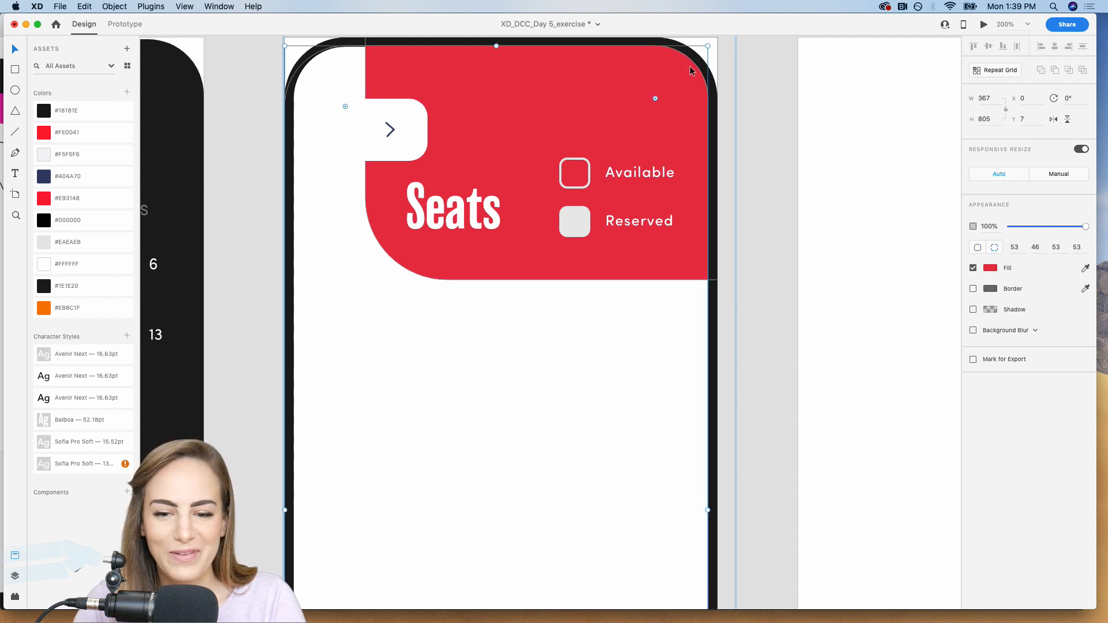
click(768, 151)
Add a borderless #EAEAEB square, 54 by 54 with corner radius 15, below the Seats header at about X 70, Y 260.
key(super+1)
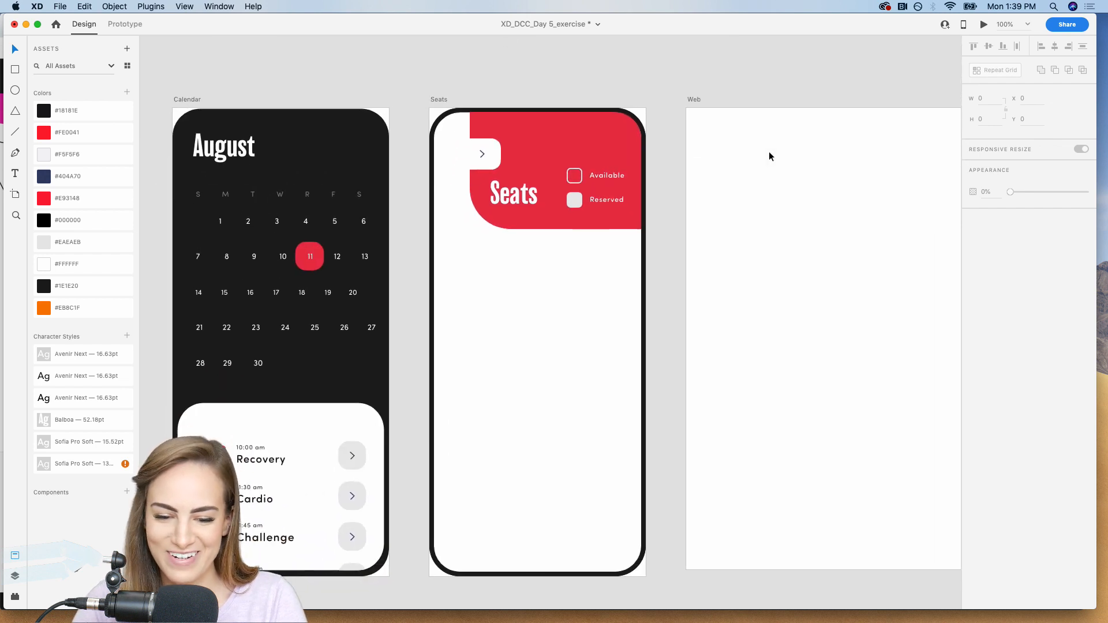
scroll(589, 279, down, 2)
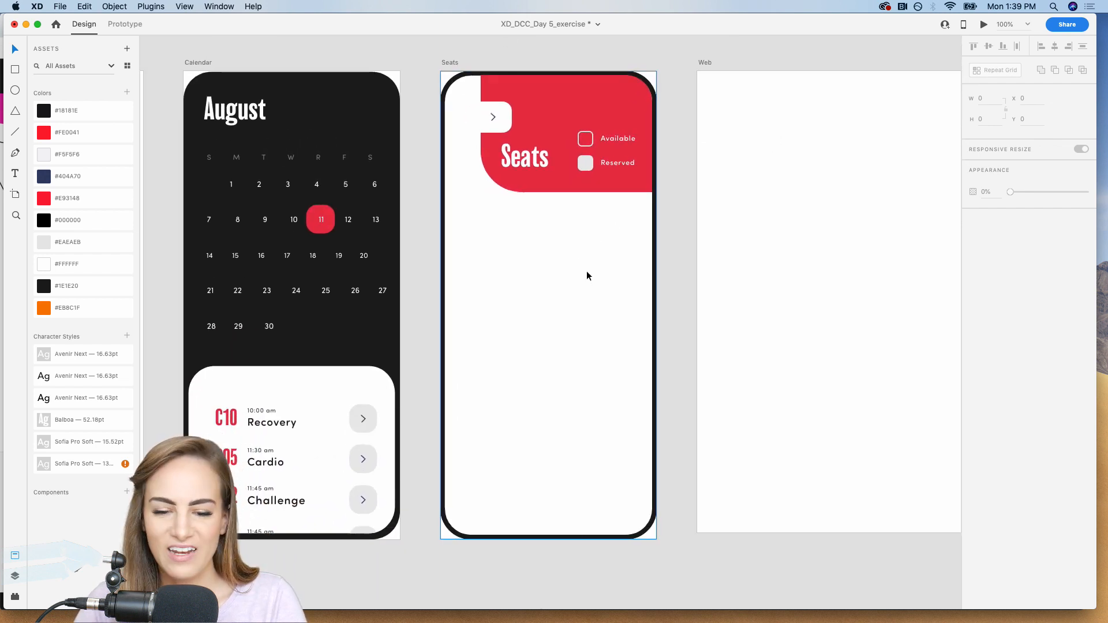
key(super+2)
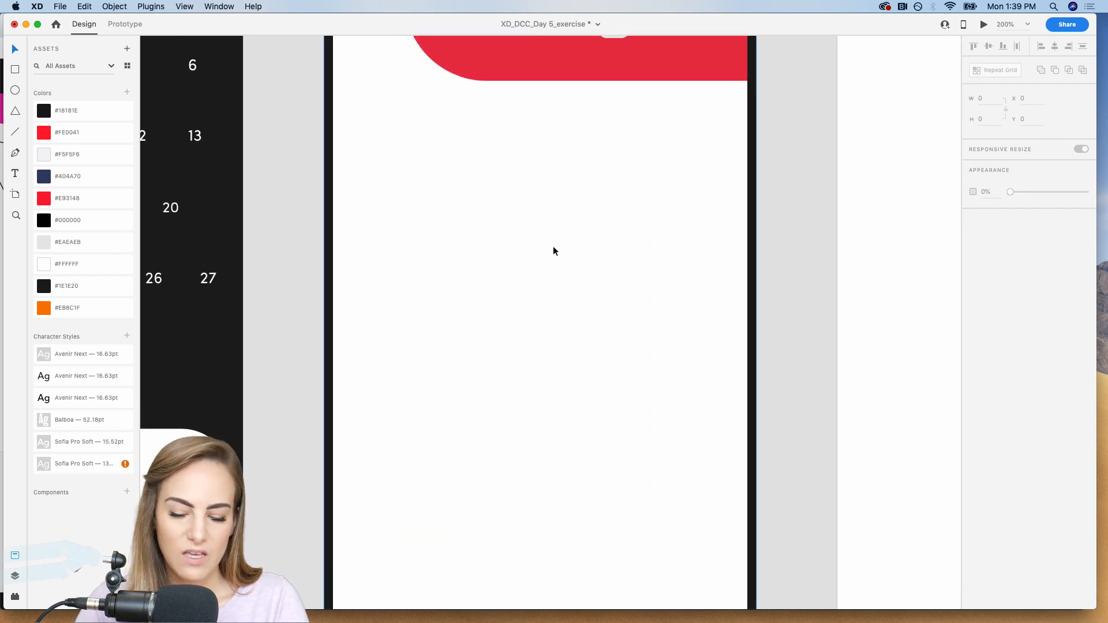
key(super+1)
click(16, 69)
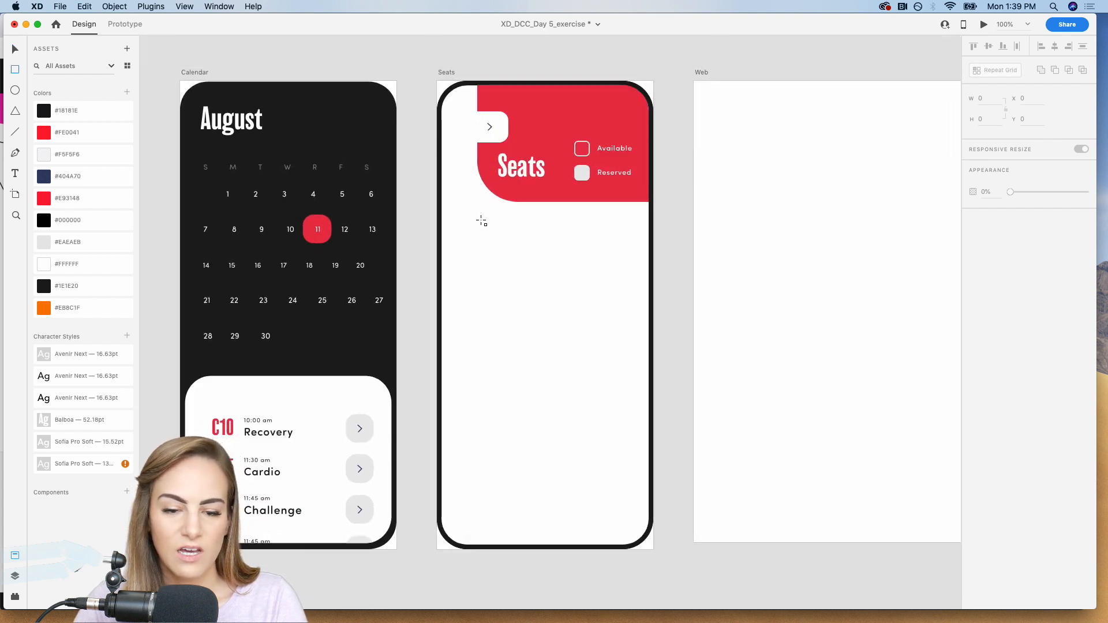
mouse_move(445, 193)
mouse_down()
mouse_move(510, 249)
mouse_move(484, 239)
mouse_move(511, 266)
mouse_move(485, 243)
mouse_up()
key(super+z)
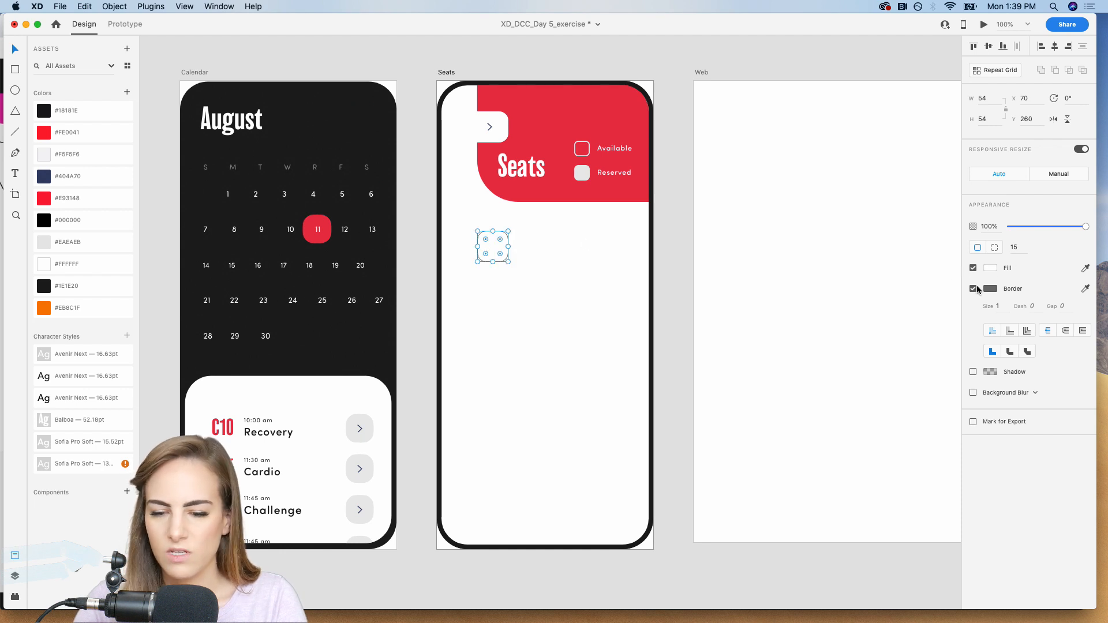
click(974, 288)
click(46, 243)
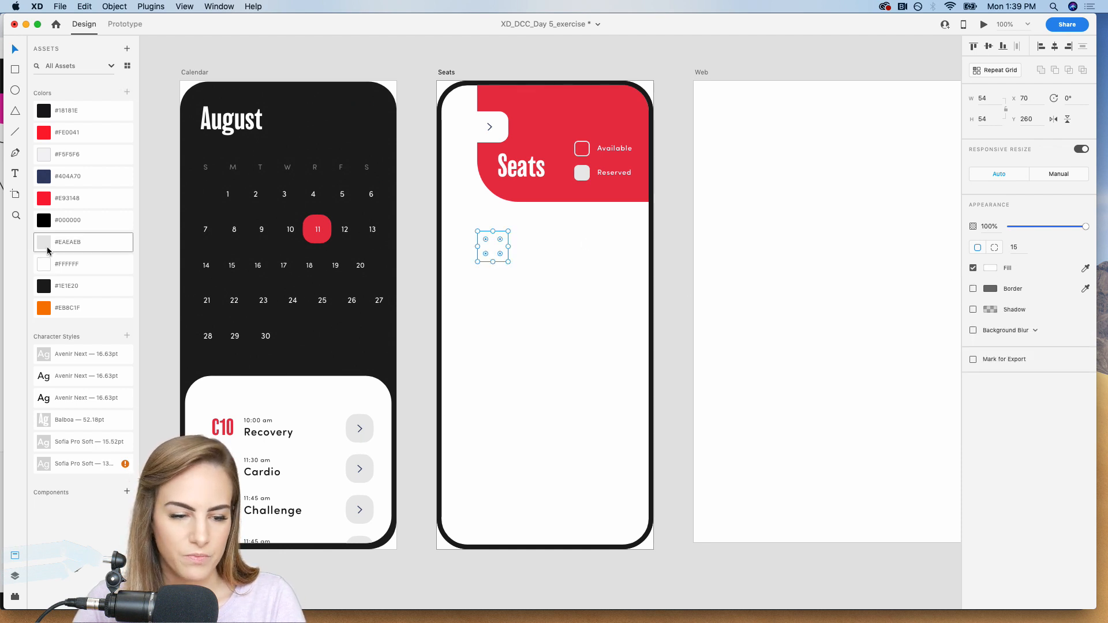
Turn the grey square into a Repeat Grid of four across, about 260 wide, and shrink the repeated squares slightly.
click(984, 71)
drag(507, 245, 585, 254)
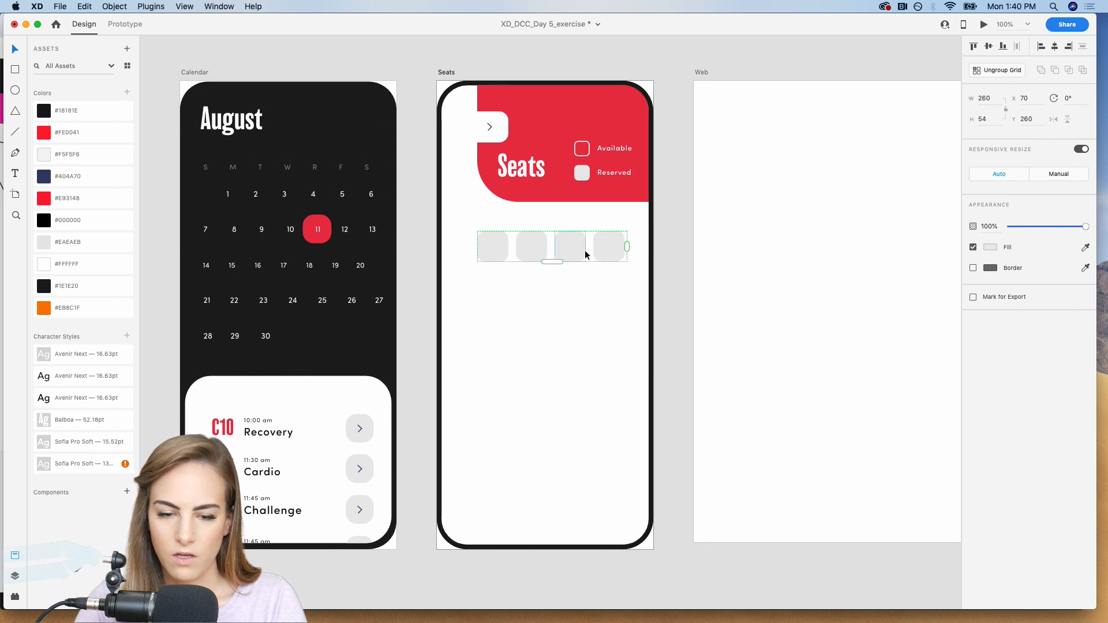
double_click(495, 249)
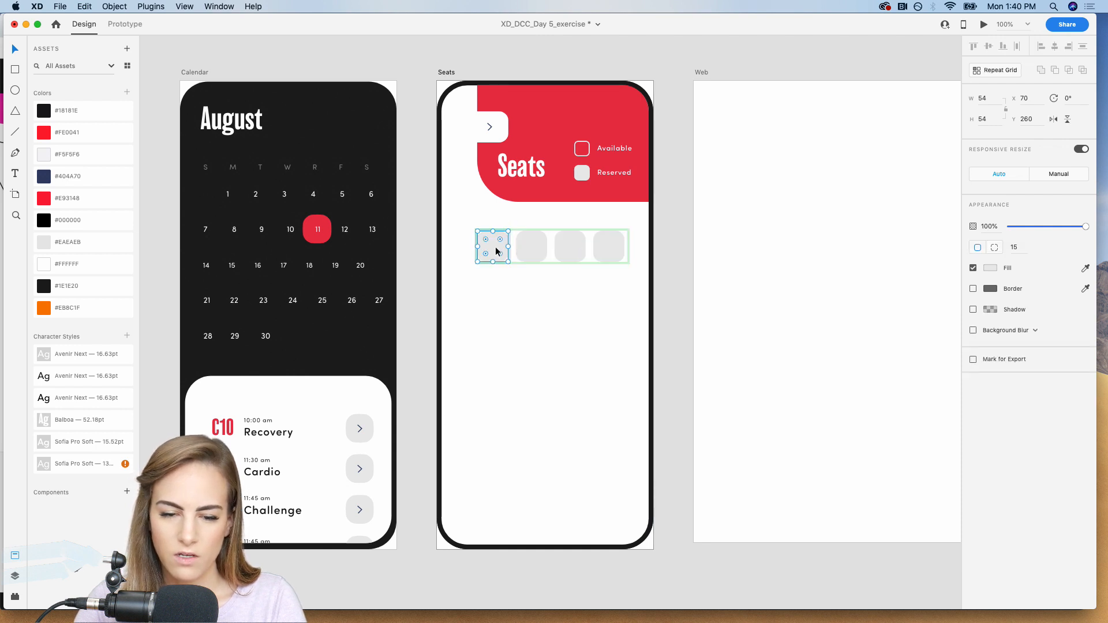
drag(508, 261, 506, 261)
click(681, 250)
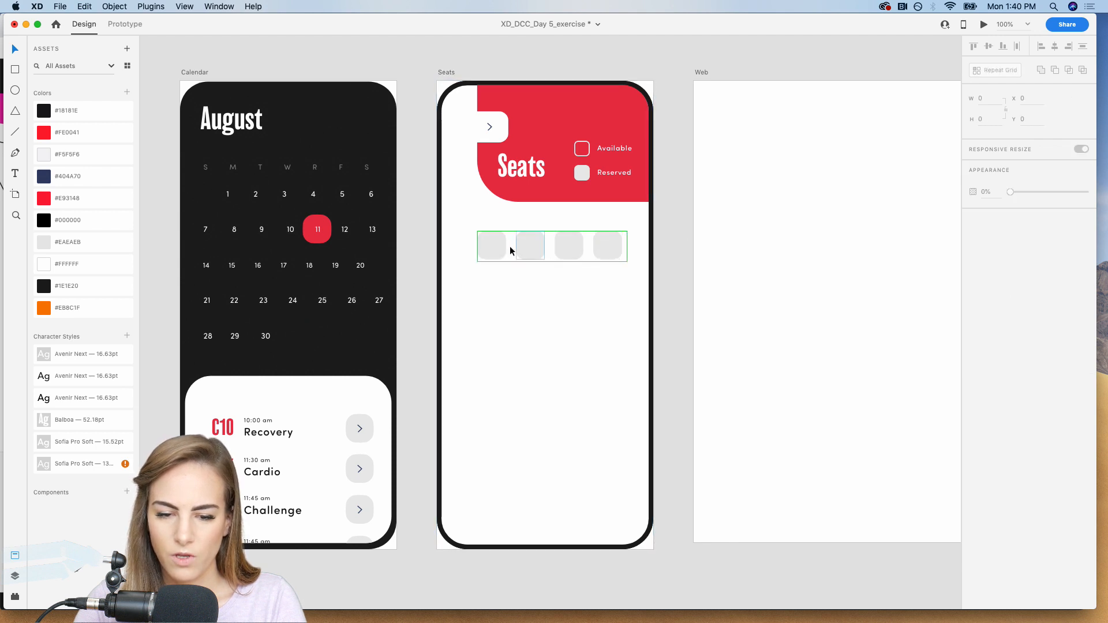
Tighten the seat grid's column spacing and extend it downward to six evenly spaced rows of four squares.
click(514, 250)
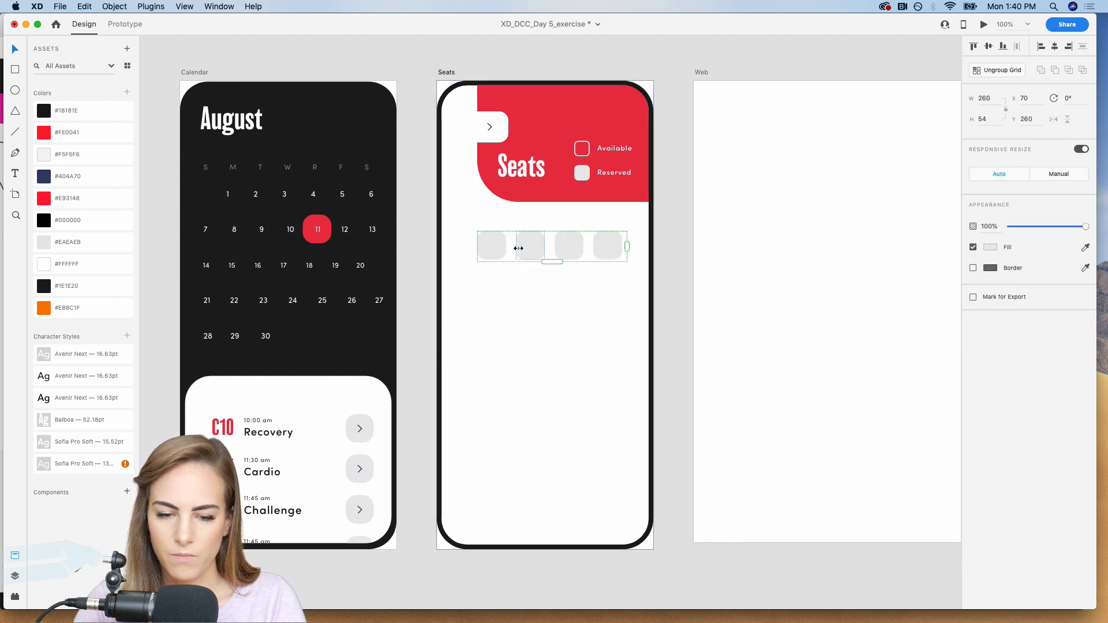
drag(518, 248, 563, 483)
click(670, 414)
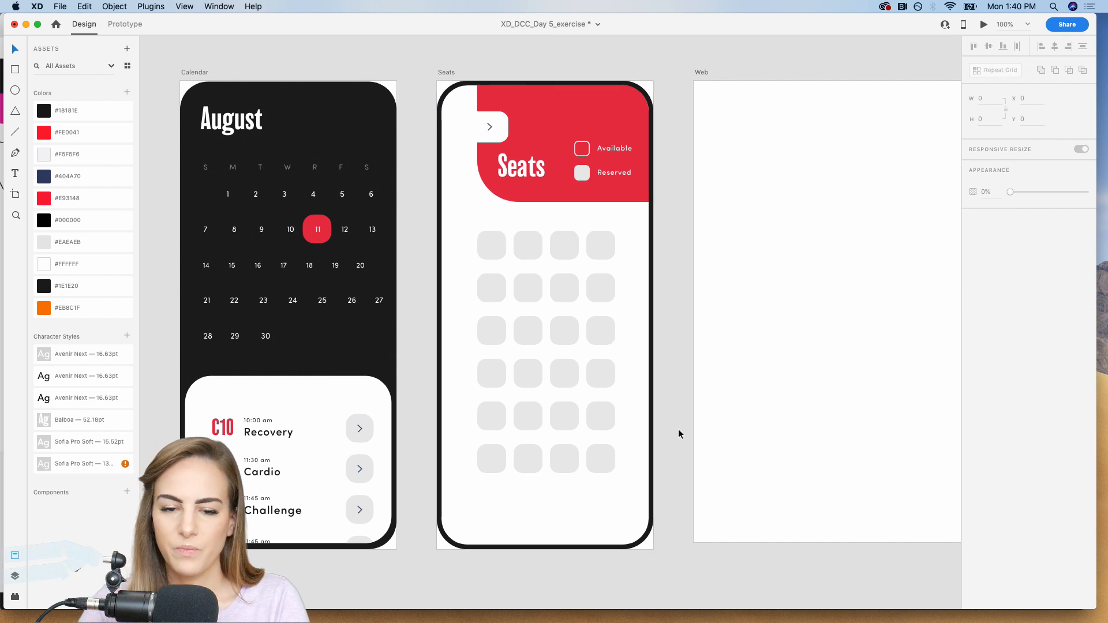
Add the text "1" in an area about 66 by 38 overlapping the first seat square, at about X 66, Y 235.
scroll(679, 430, right, 2)
scroll(679, 430, down, 1)
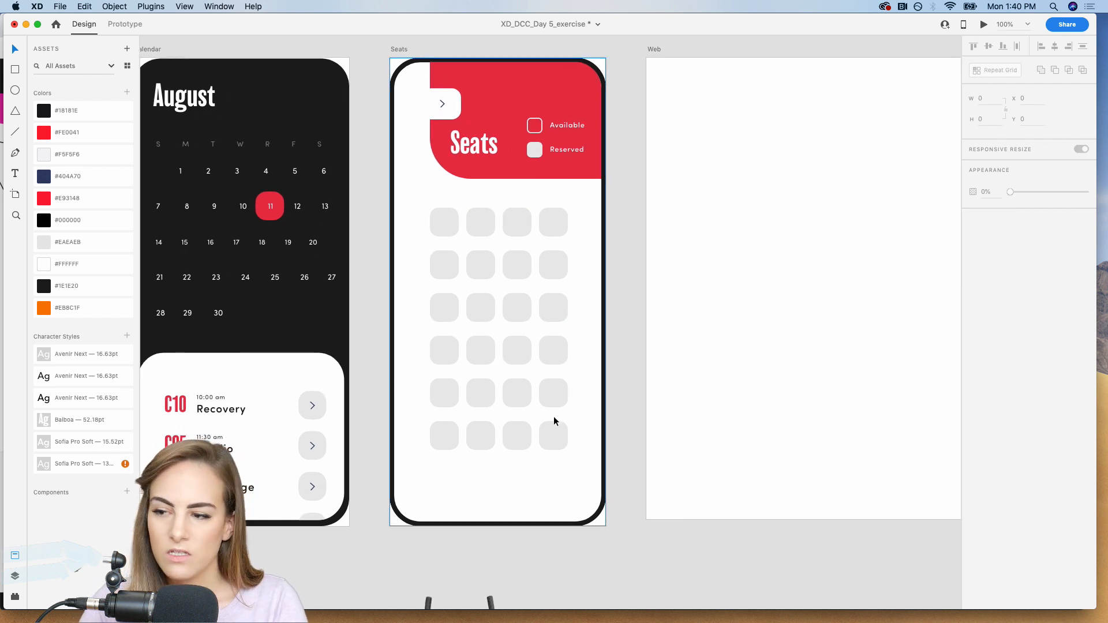
key(super+plus)
scroll(553, 418, left, 2)
scroll(553, 417, up, 1)
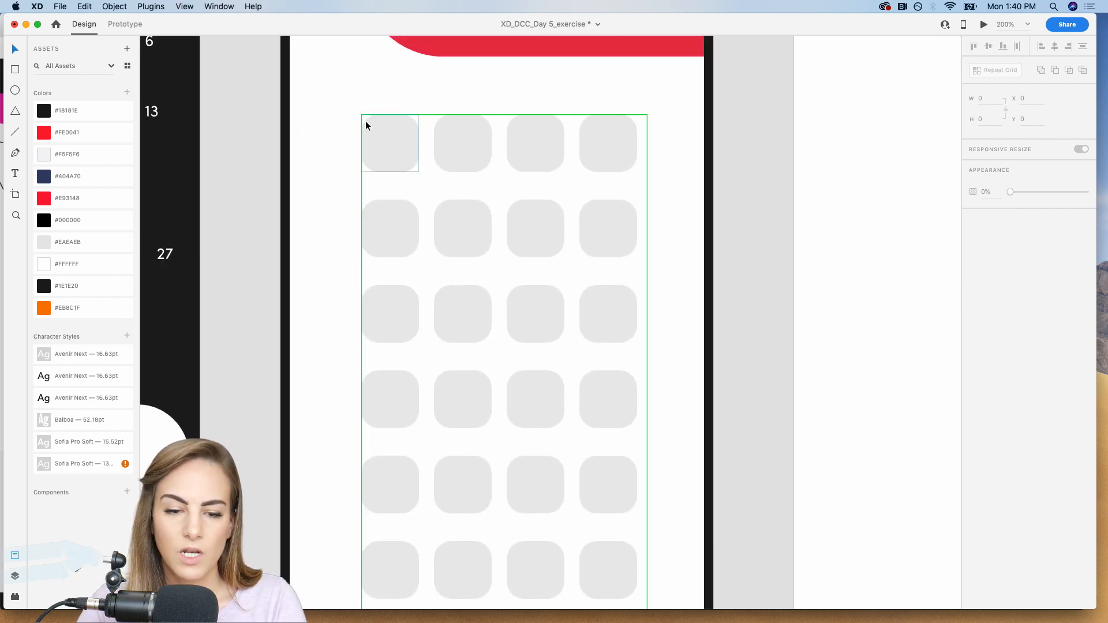
scroll(413, 174, up, 5)
scroll(413, 175, right, 1)
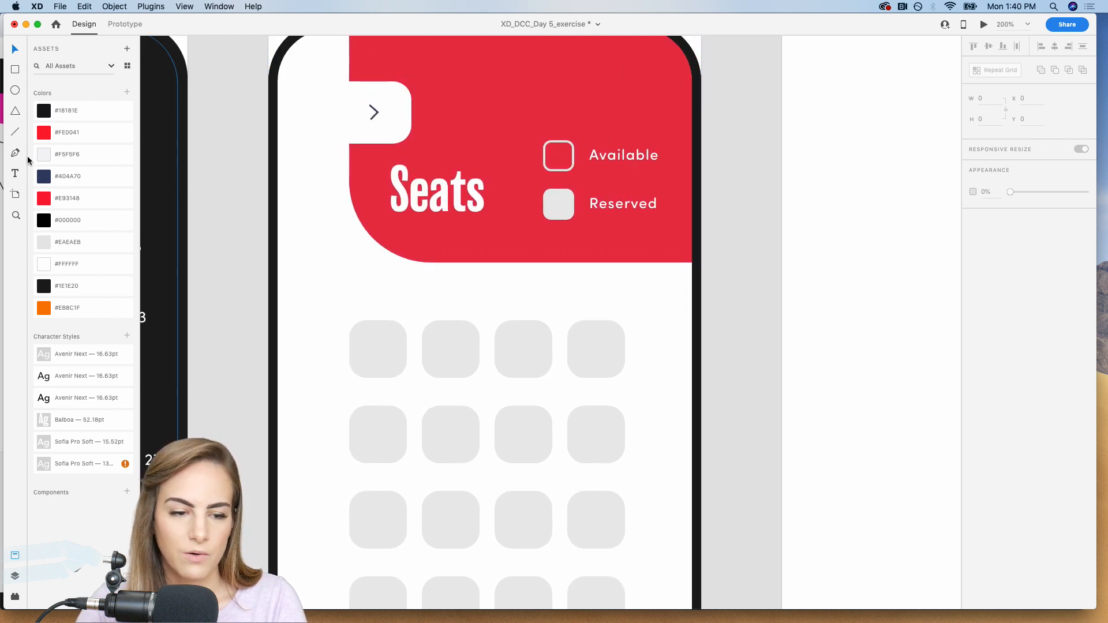
click(15, 174)
drag(344, 291, 420, 334)
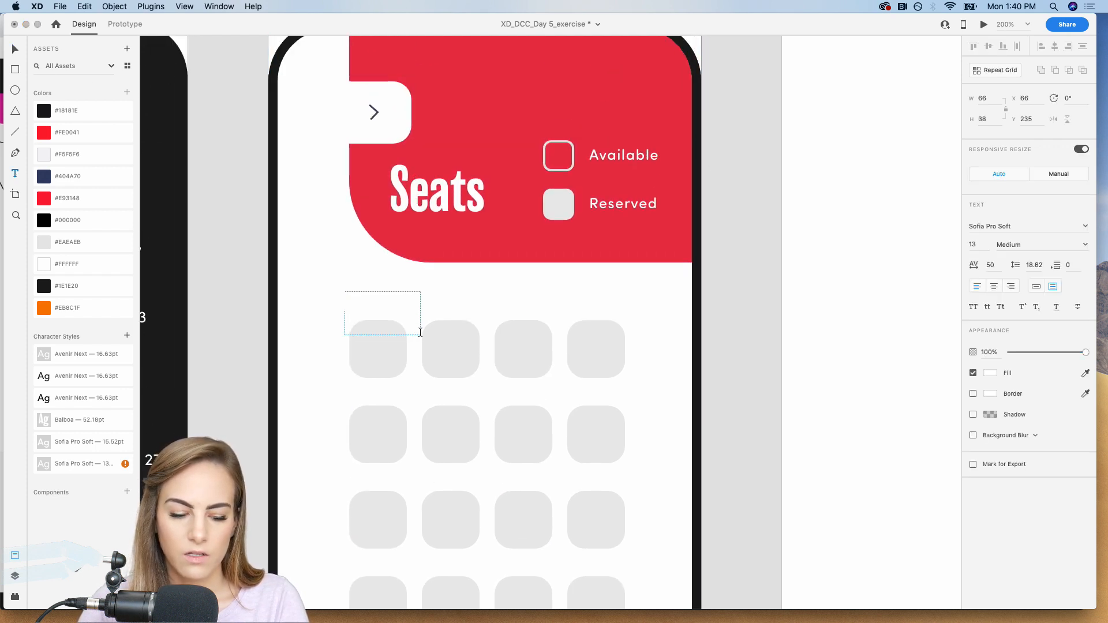
click(13, 48)
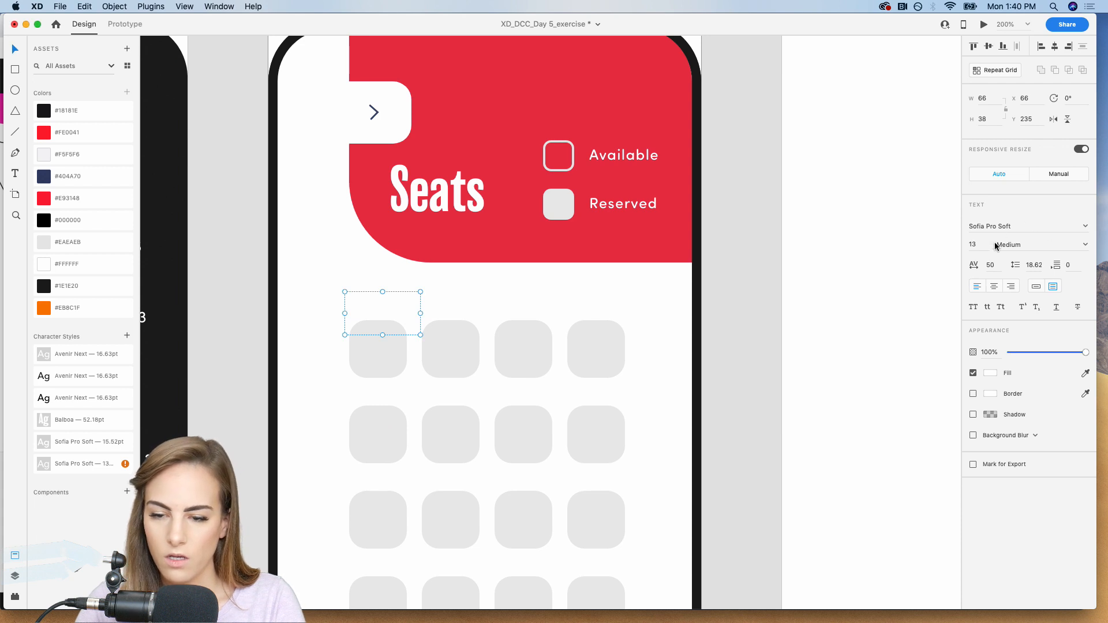
Make the number 1 black auto-width text and centre it in the first seat square at about X 93, Y 275.
click(990, 372)
drag(898, 334, 765, 387)
click(1037, 287)
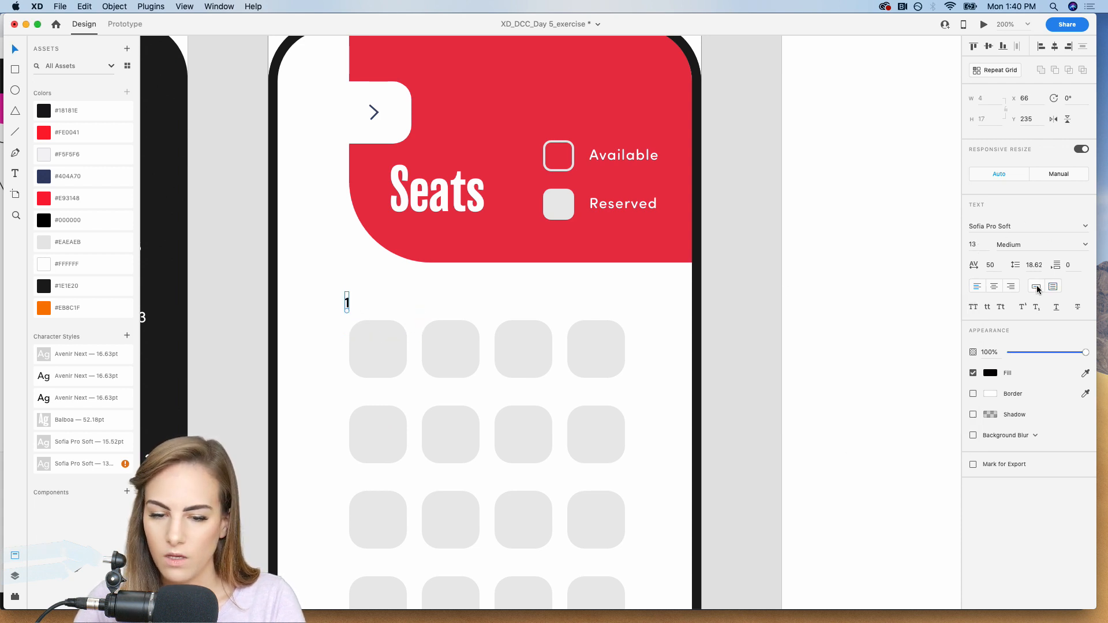
click(721, 287)
drag(340, 303, 379, 349)
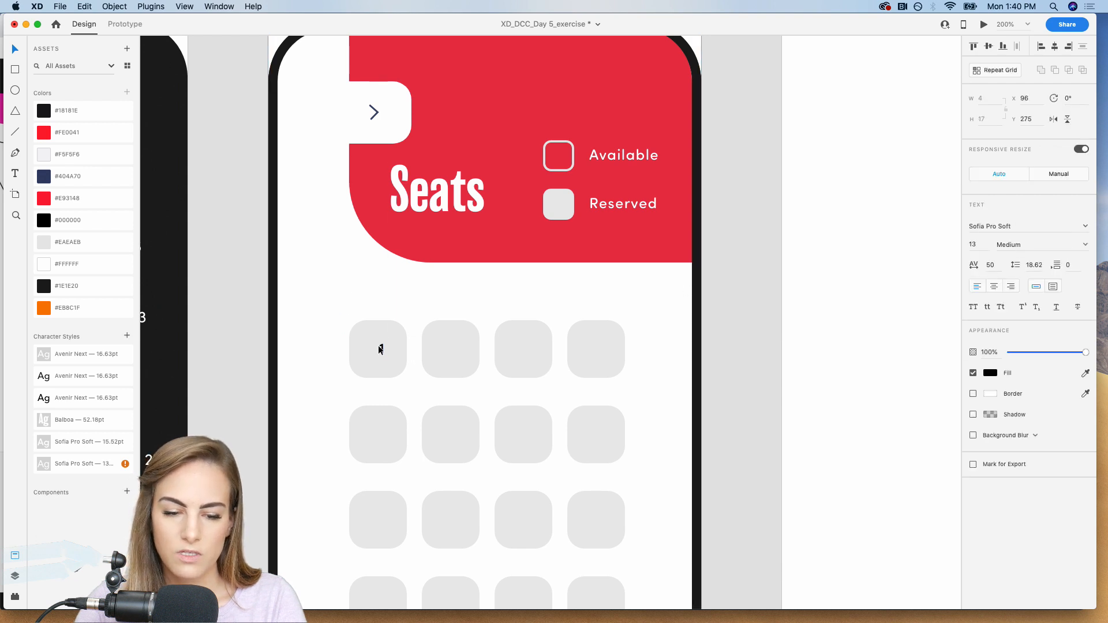
Repeat the number as a Repeat Grid about 222 wide, spaced so one number is centred in each of the four first-row squares.
scroll(618, 241, down, 4)
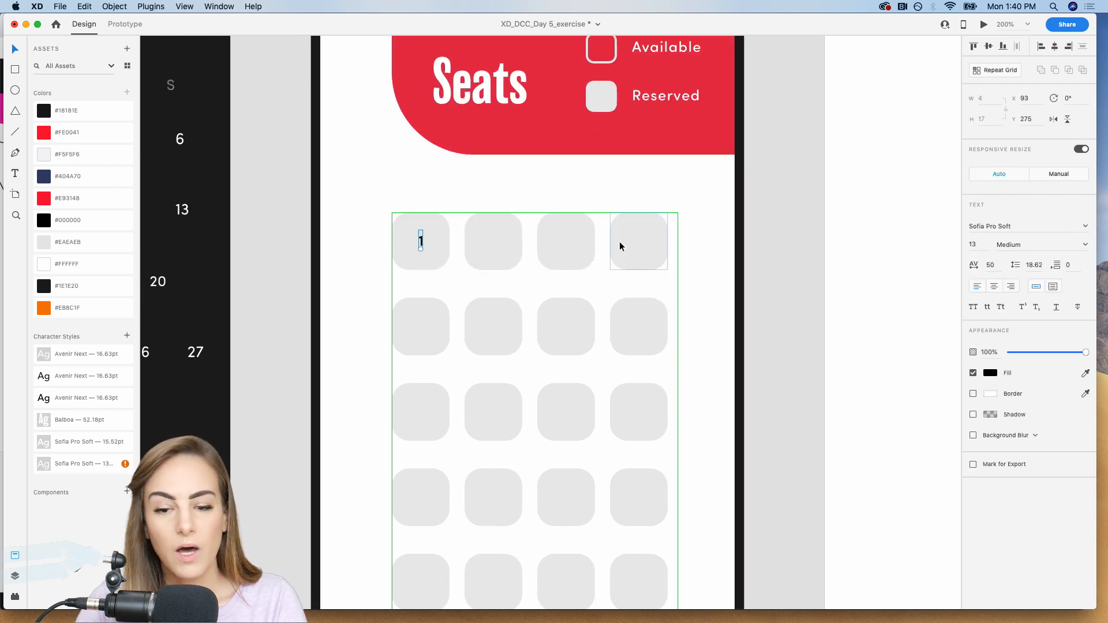
click(985, 74)
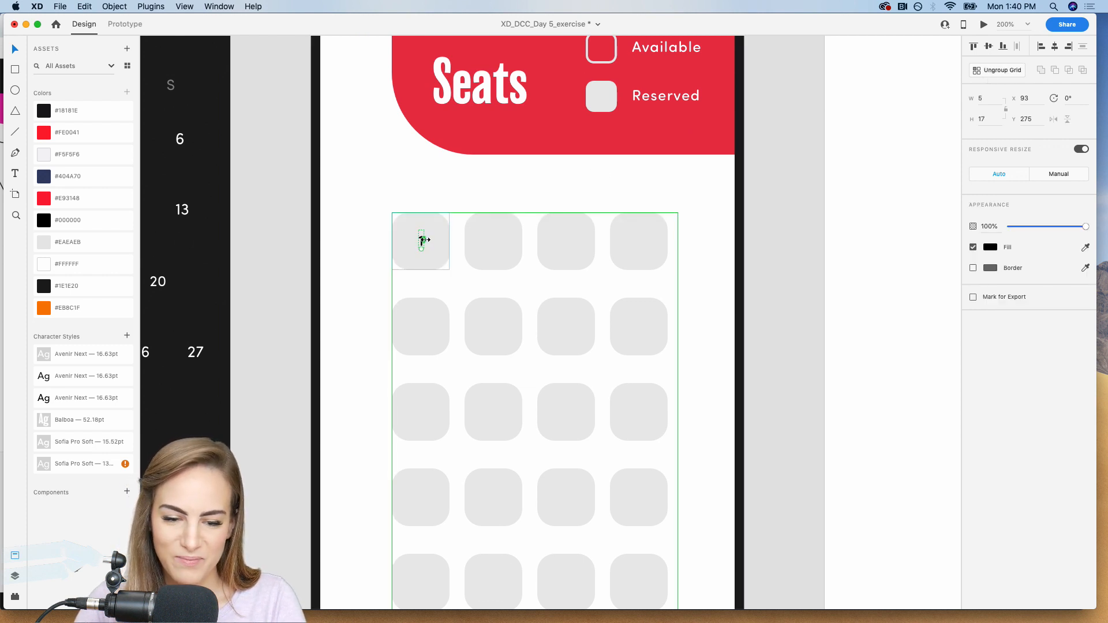
drag(424, 240, 580, 240)
drag(434, 249, 477, 243)
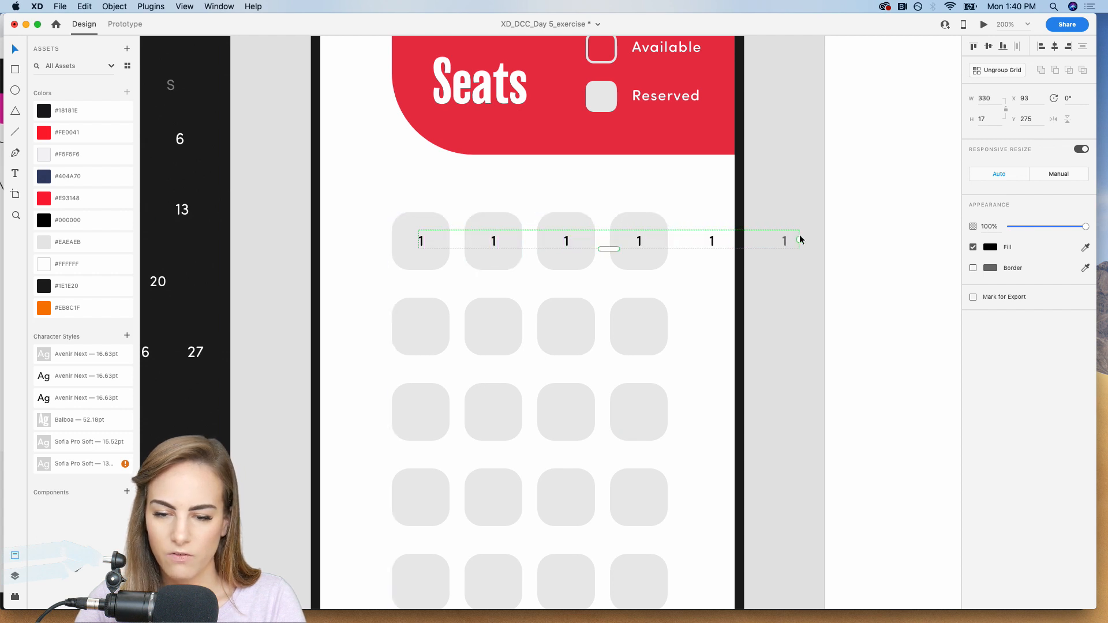
drag(801, 238, 673, 240)
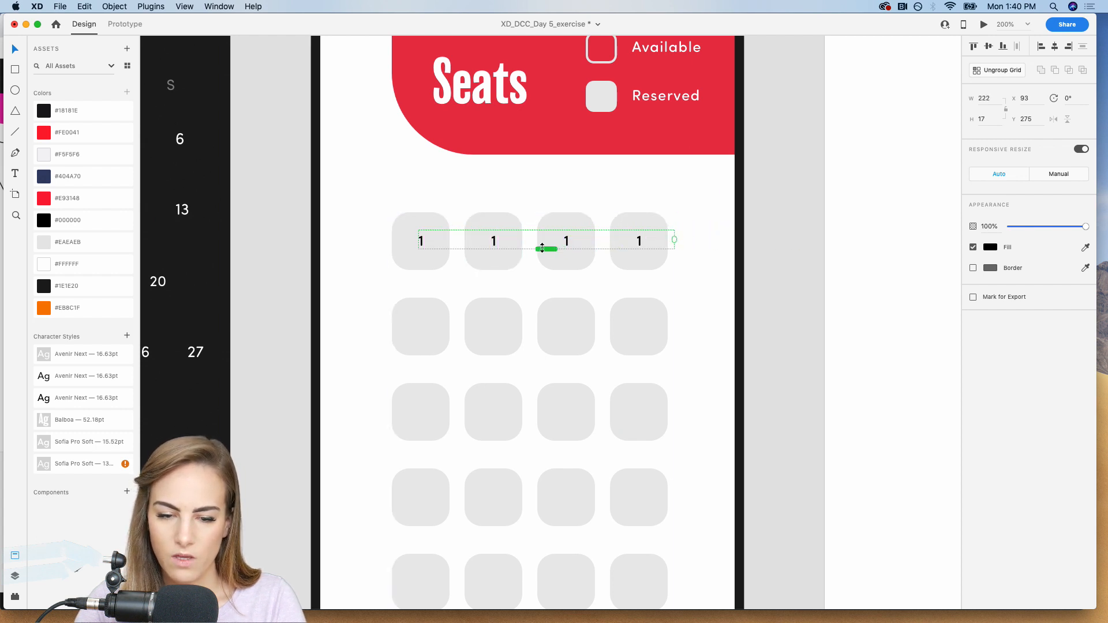
Extend the number grid down to six rows, with row spacing matching the seat squares.
drag(545, 248, 546, 389)
drag(494, 259, 494, 307)
key(super+1)
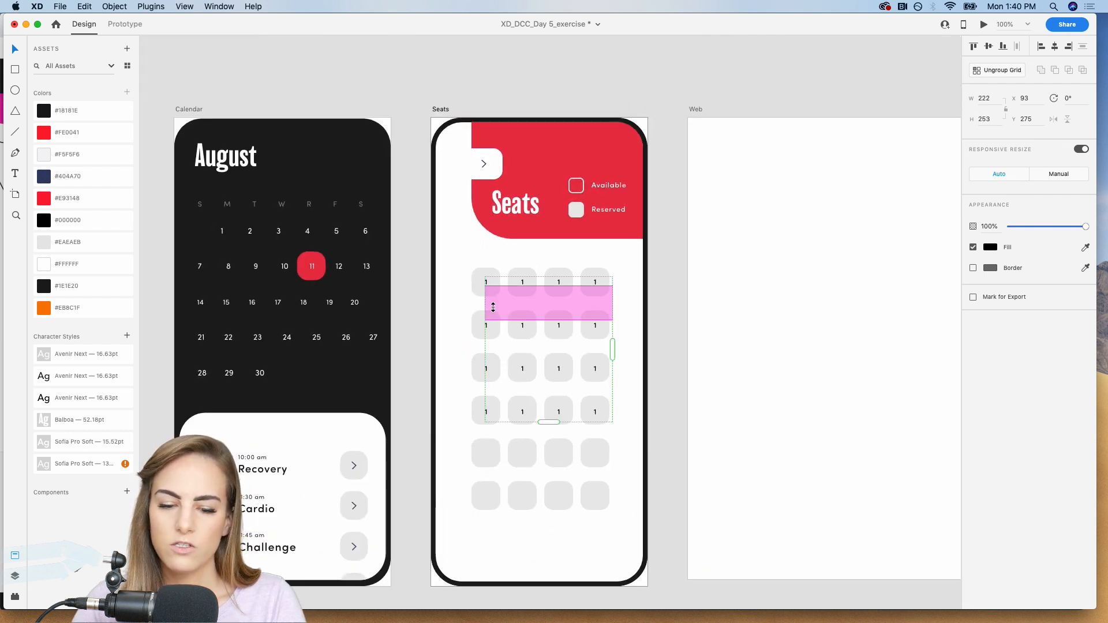
drag(538, 347, 536, 439)
click(664, 400)
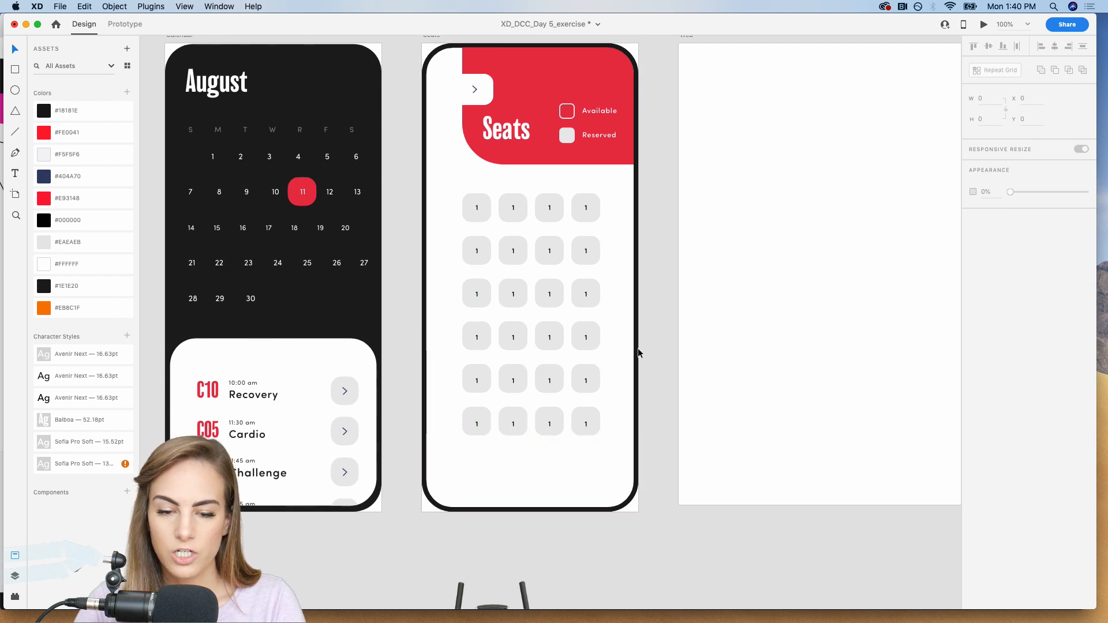
Change the second and third numbers in the first seat row to 2 and 3.
key(super+2)
double_click(513, 208)
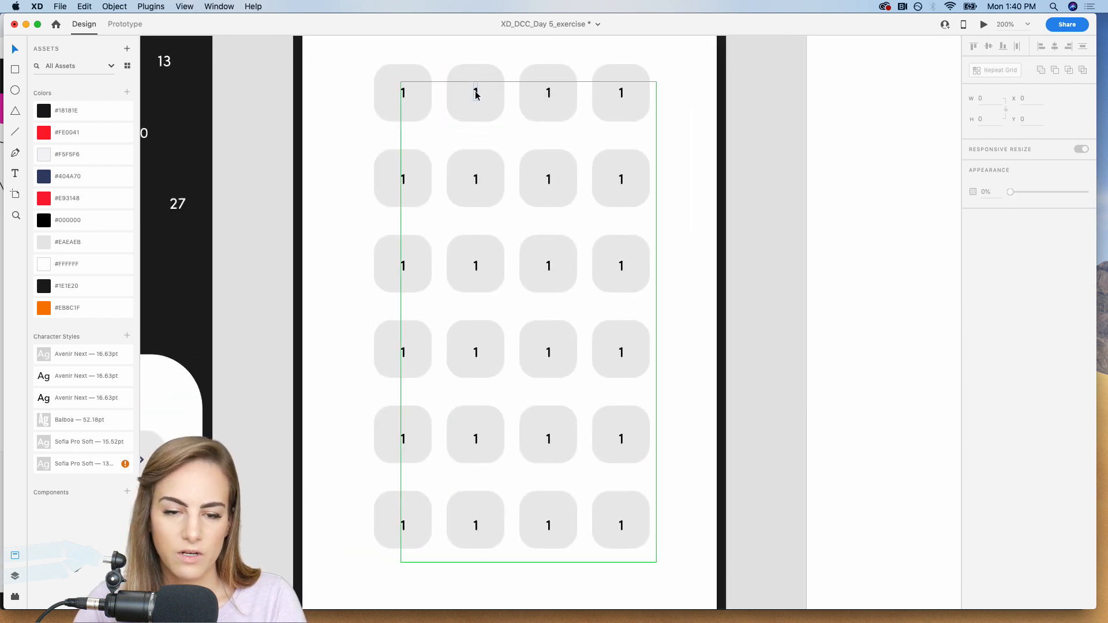
double_click(476, 92)
text(2)
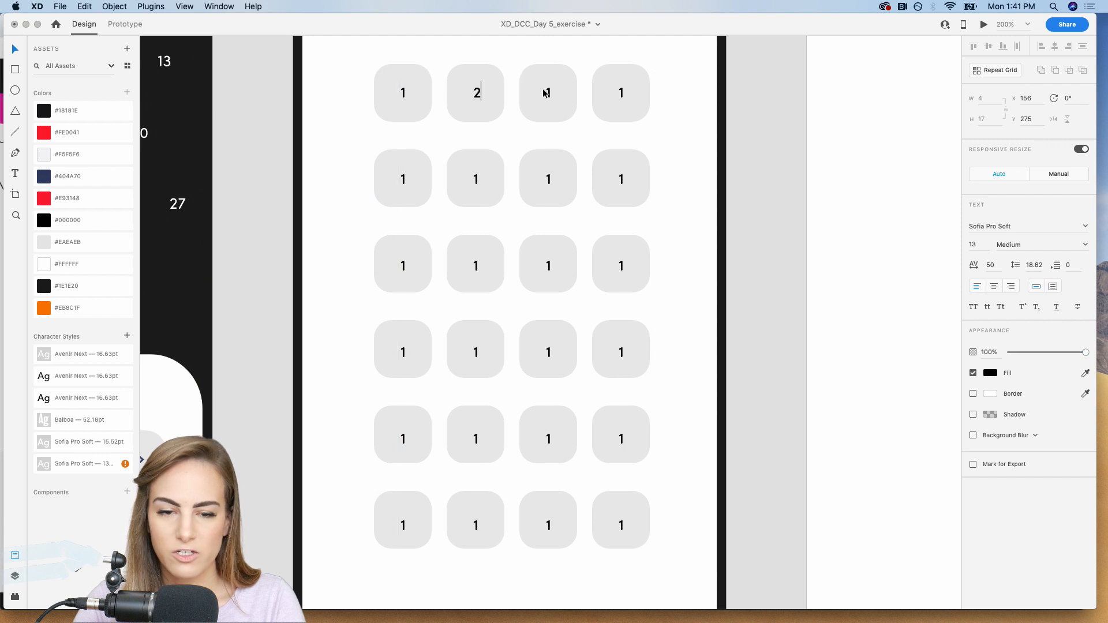
double_click(550, 92)
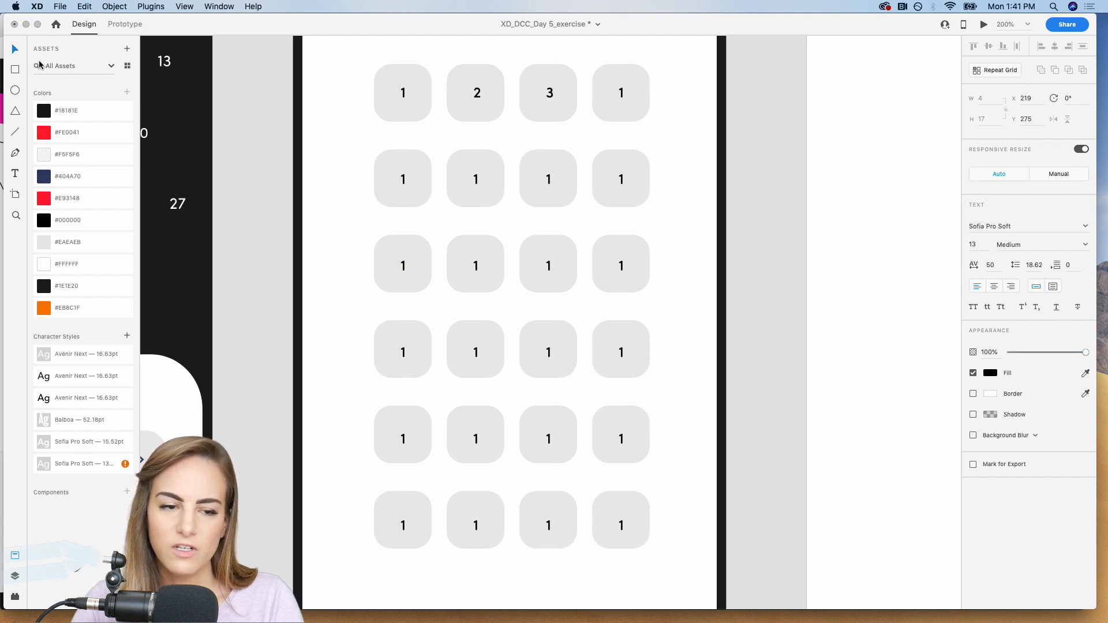
click(15, 49)
click(762, 105)
key(super+1)
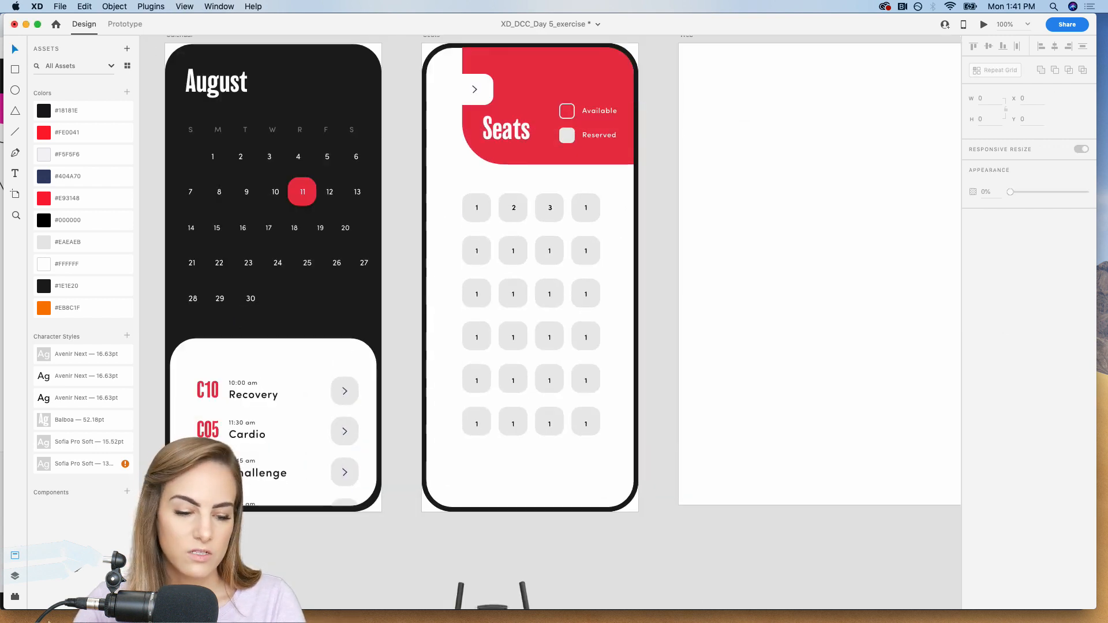
click(15, 576)
click(14, 595)
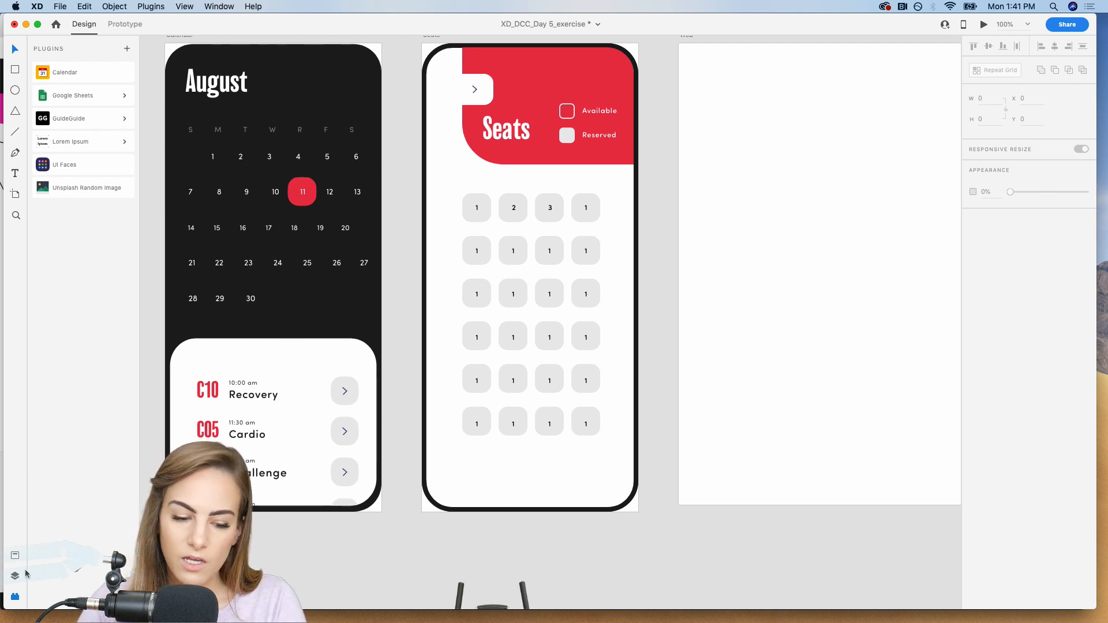
click(15, 555)
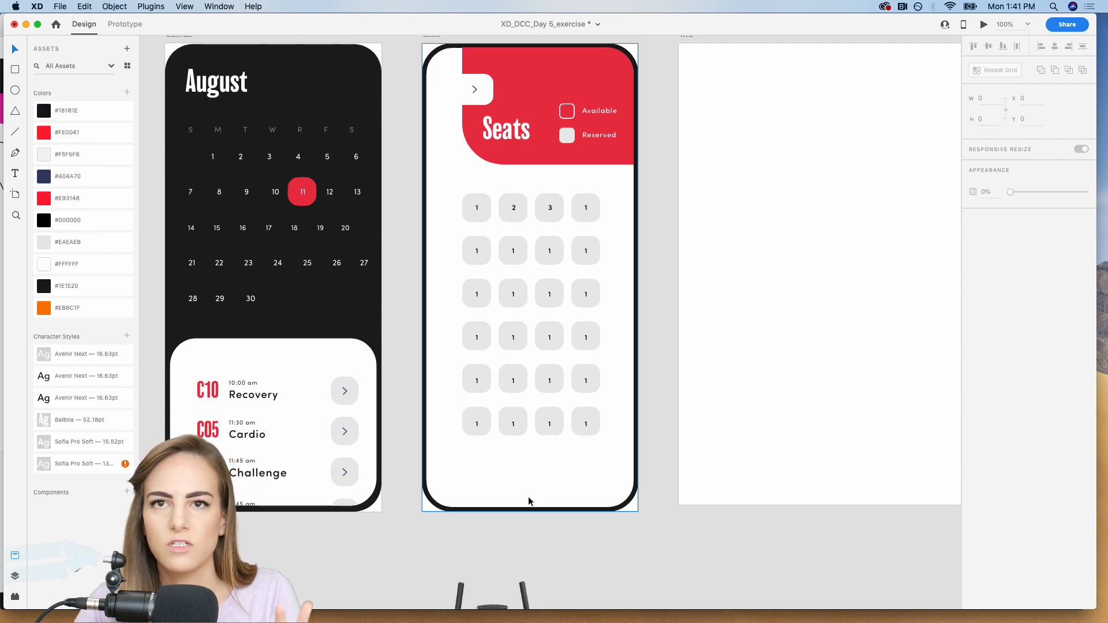
Ungroup the Repeat Grid of seat numbers into separate text objects.
key(super+plus)
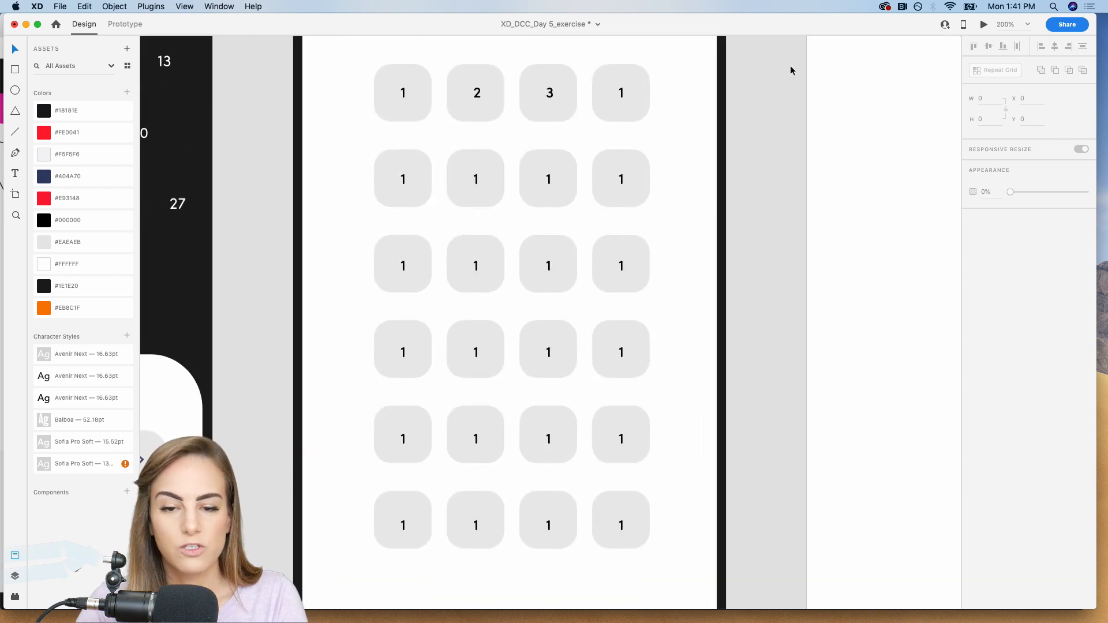
click(623, 93)
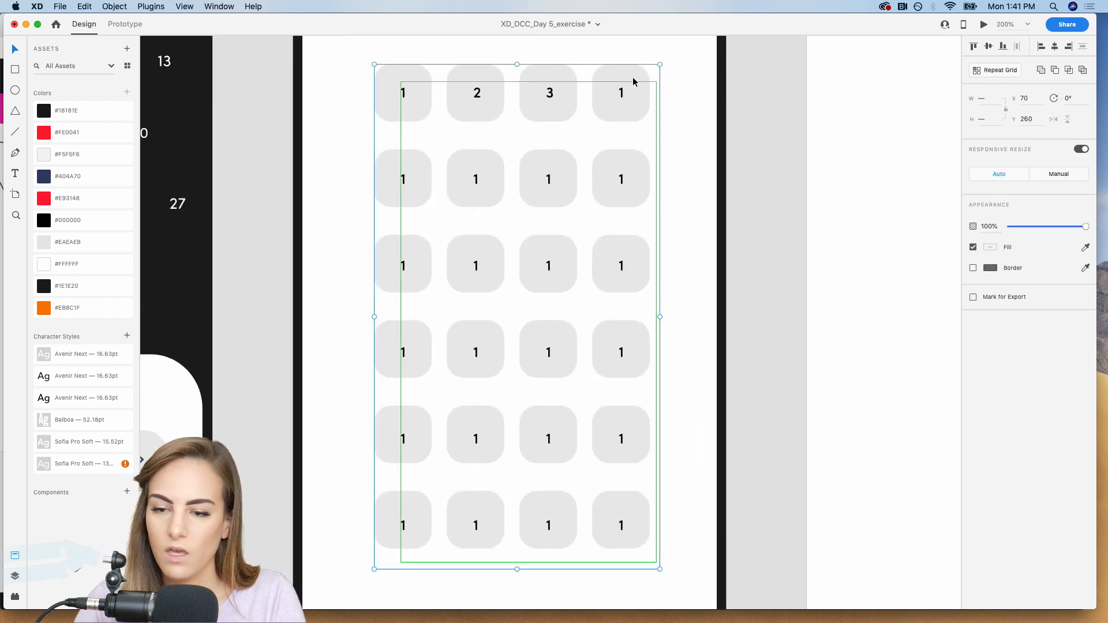
key(super+r)
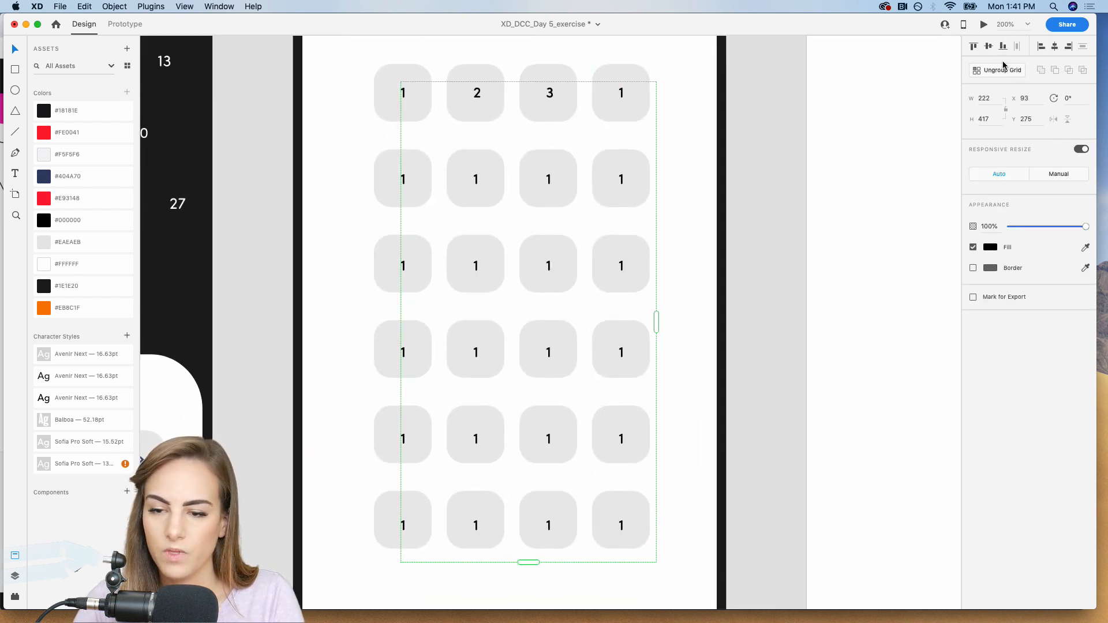
click(991, 68)
click(797, 115)
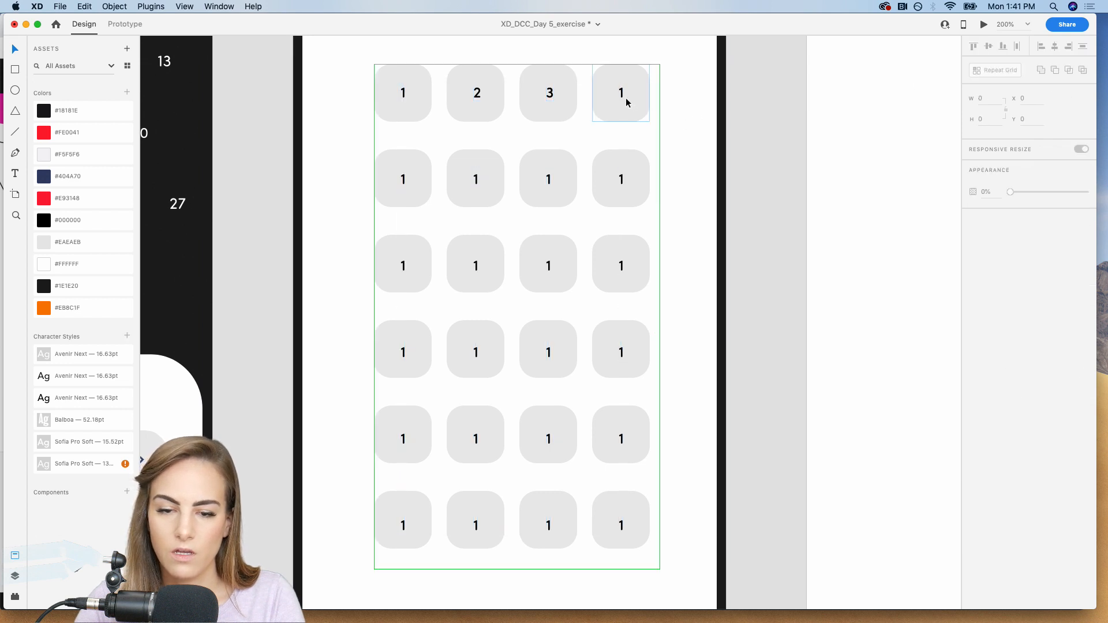
Ungroup the Repeat Grid of seat squares into individual shapes.
click(628, 103)
key(super+1)
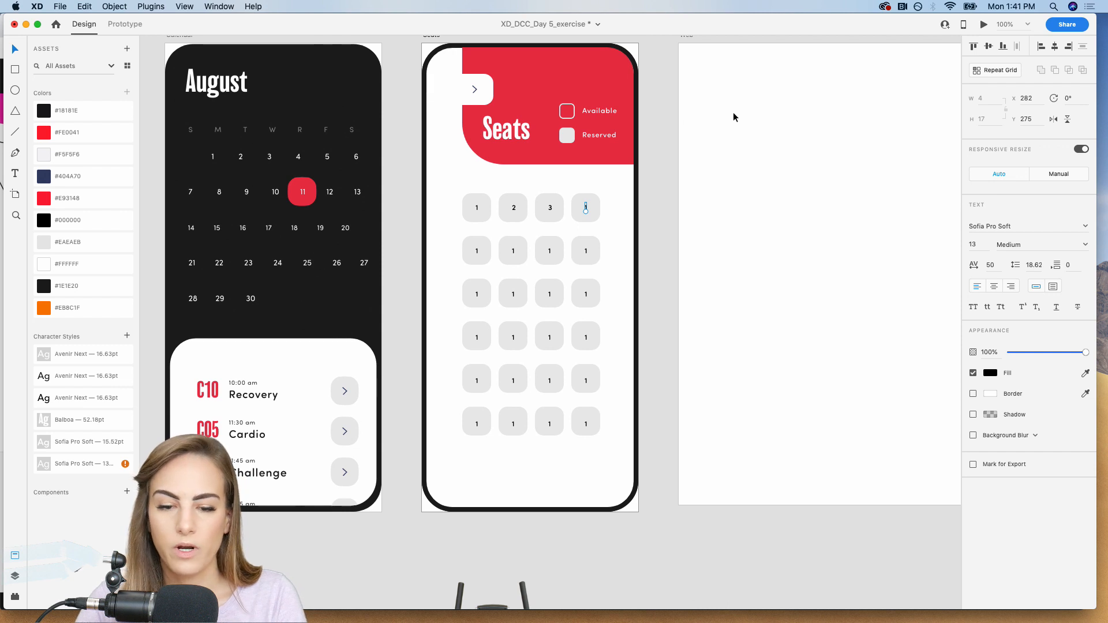
key(super+2)
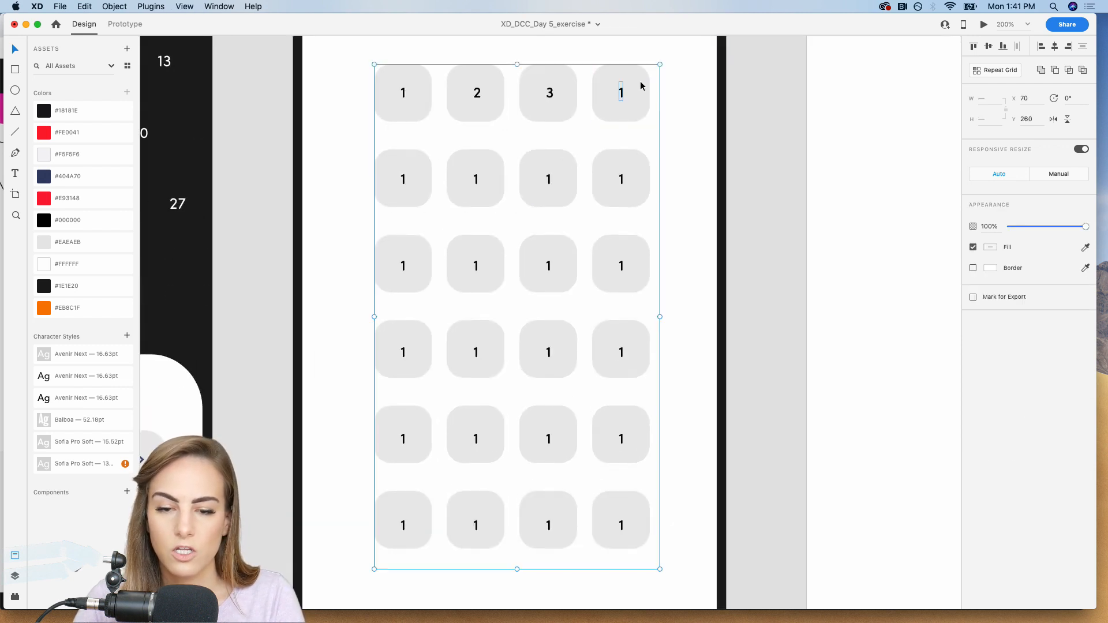
click(782, 95)
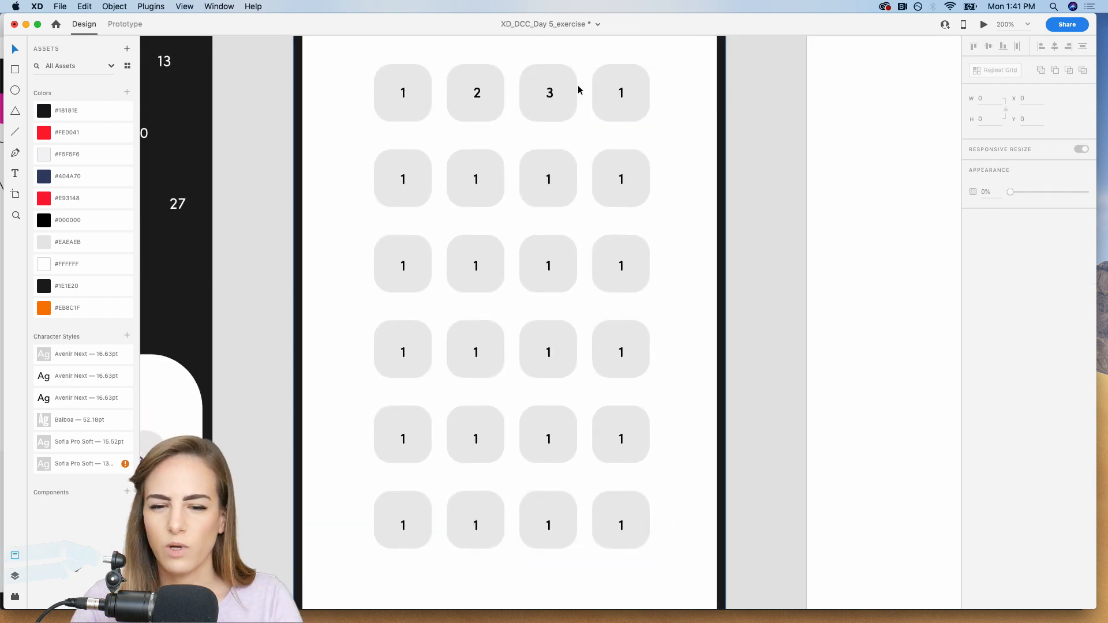
click(624, 83)
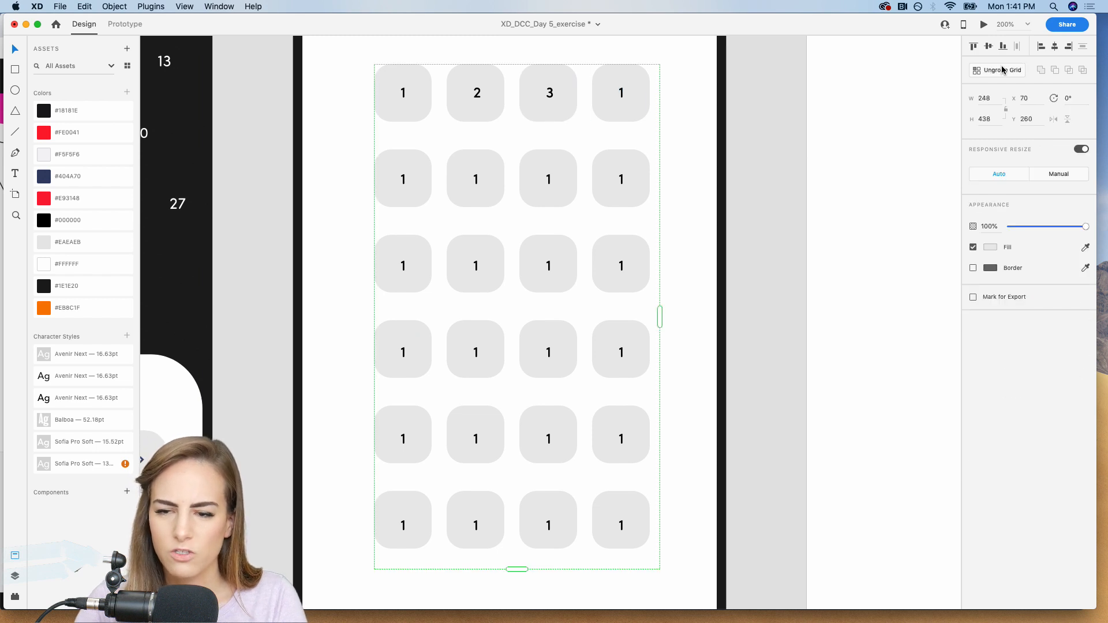
Group each number in the first seat row with the square behind it.
double_click(620, 92)
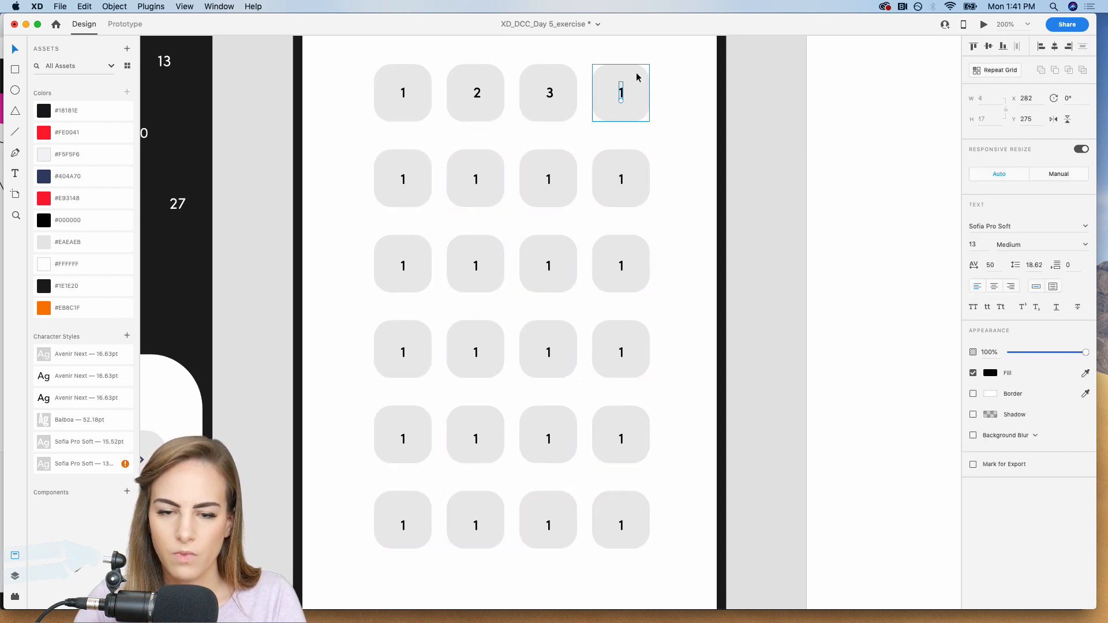
click(555, 84)
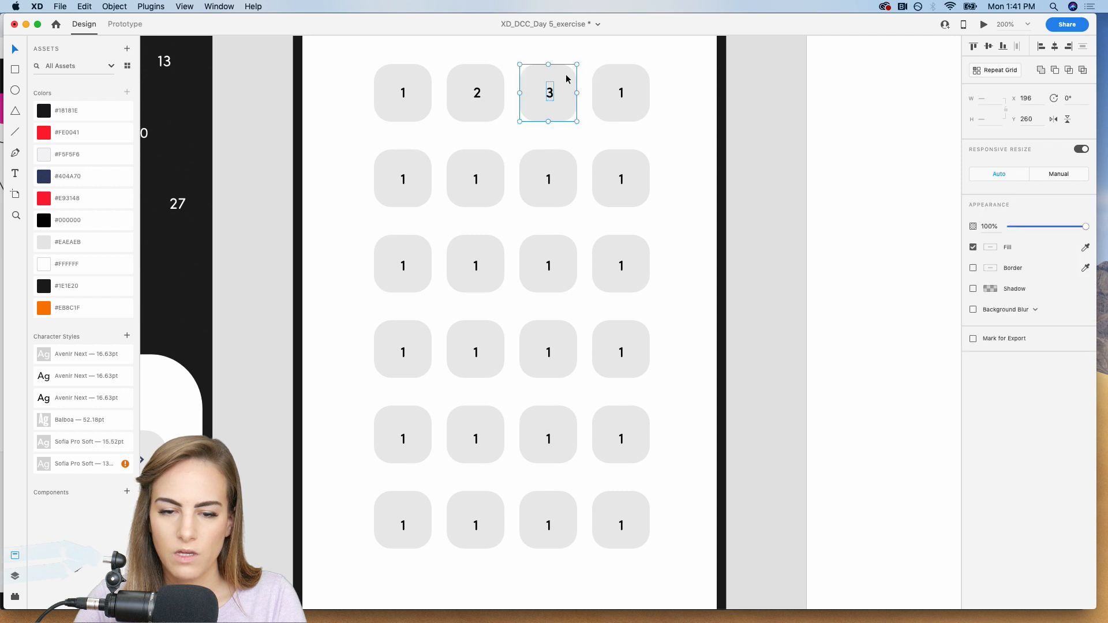
click(482, 92)
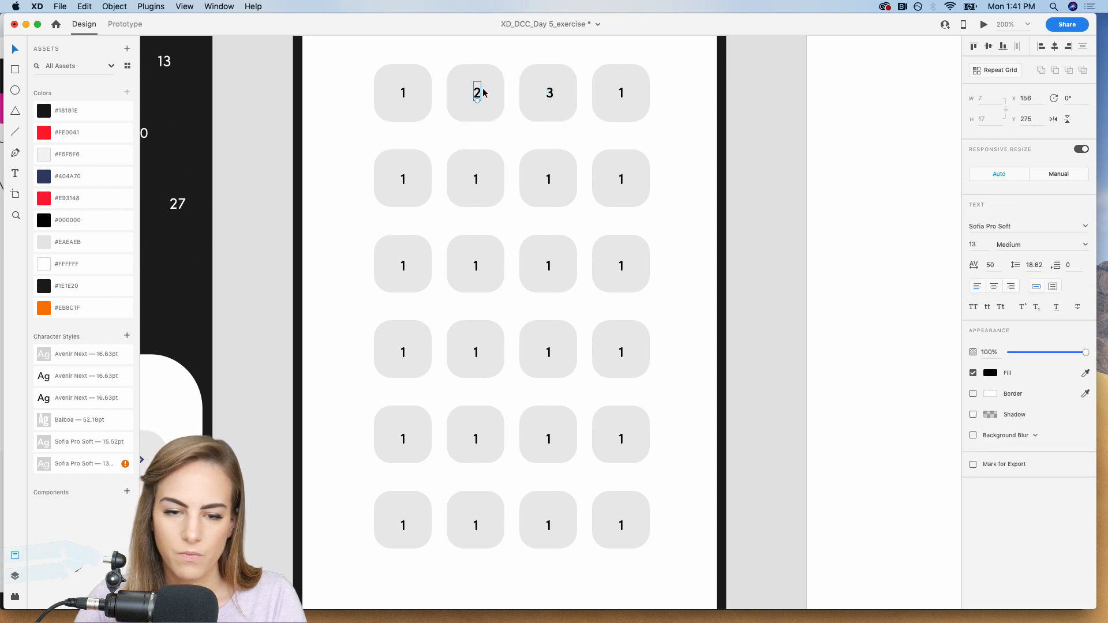
double_click(403, 94)
click(420, 91)
Group each of the four second-row numbers with its own seat square.
click(418, 175)
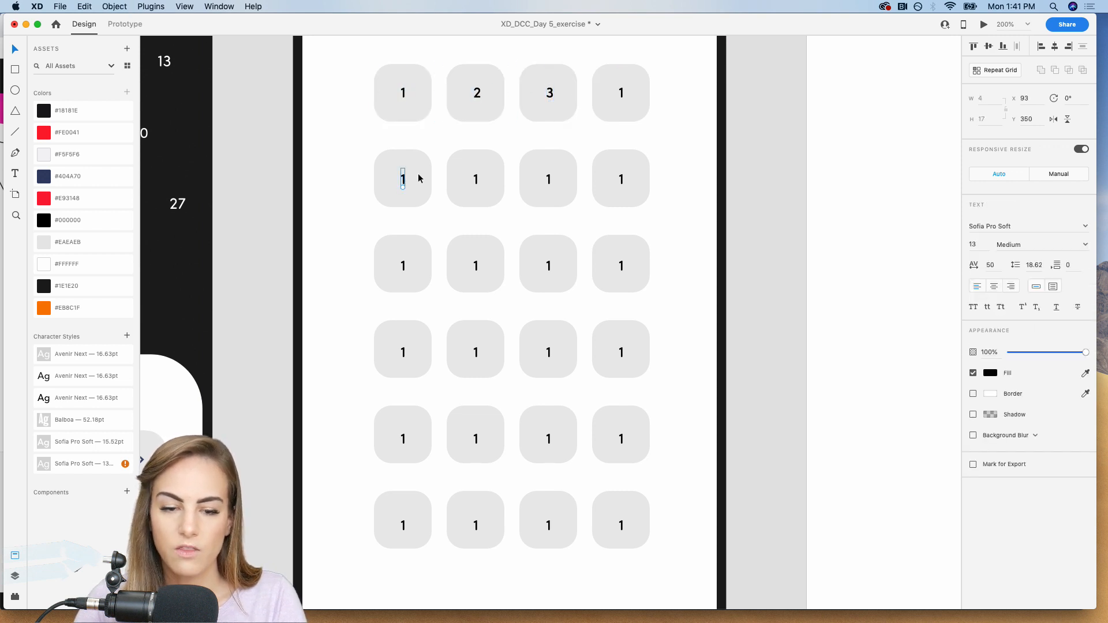
double_click(479, 180)
click(484, 181)
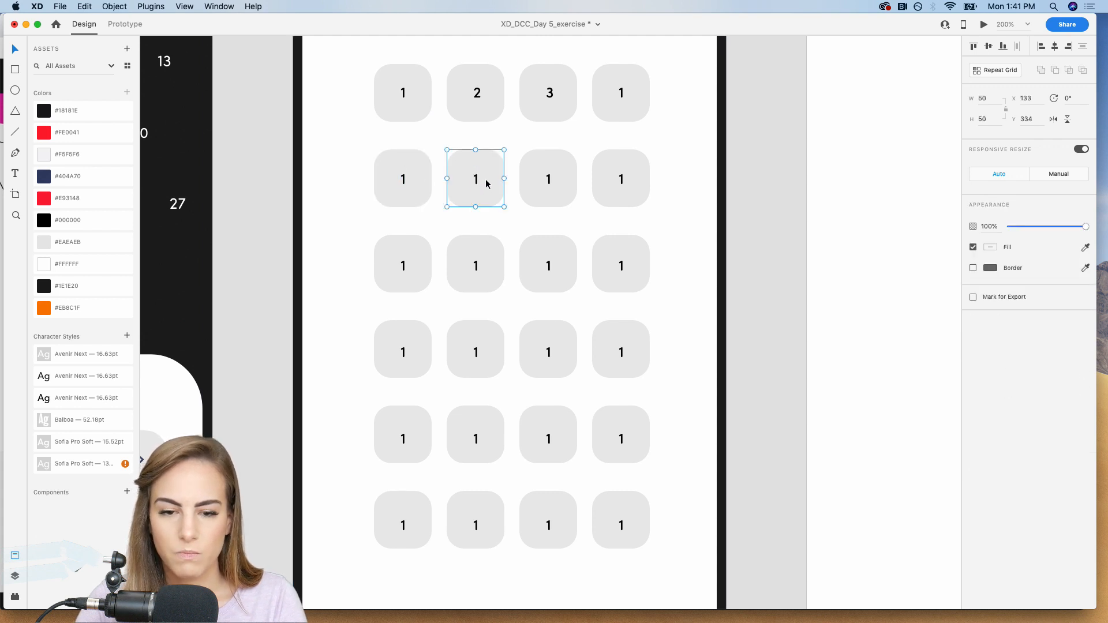
double_click(551, 184)
click(564, 181)
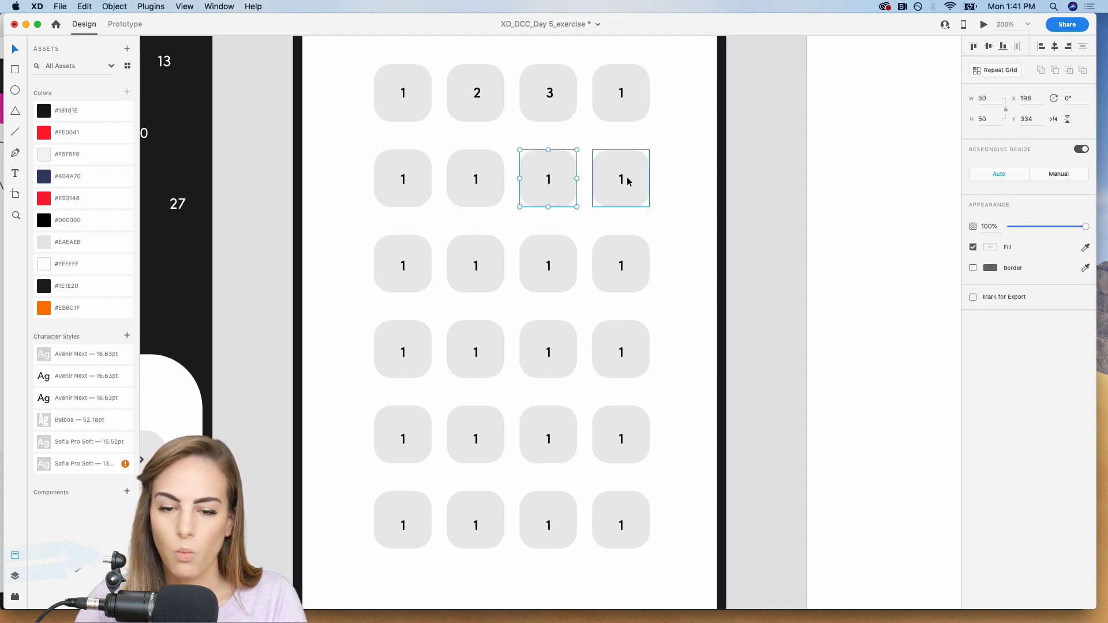
double_click(624, 179)
click(636, 179)
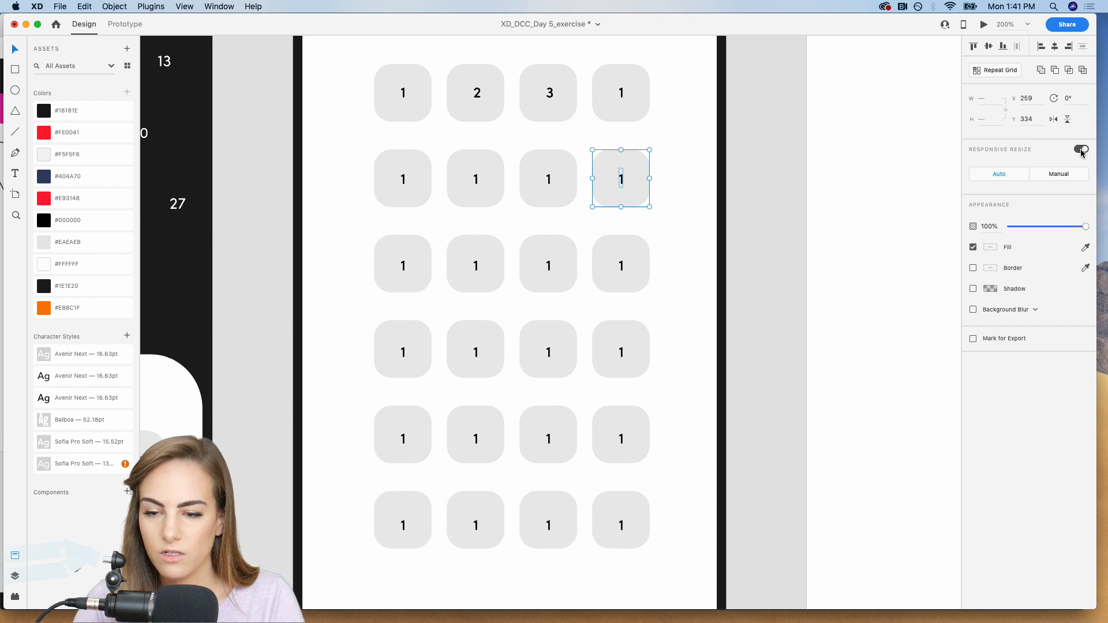
Group each of the four third-row numbers with its own seat square.
double_click(403, 264)
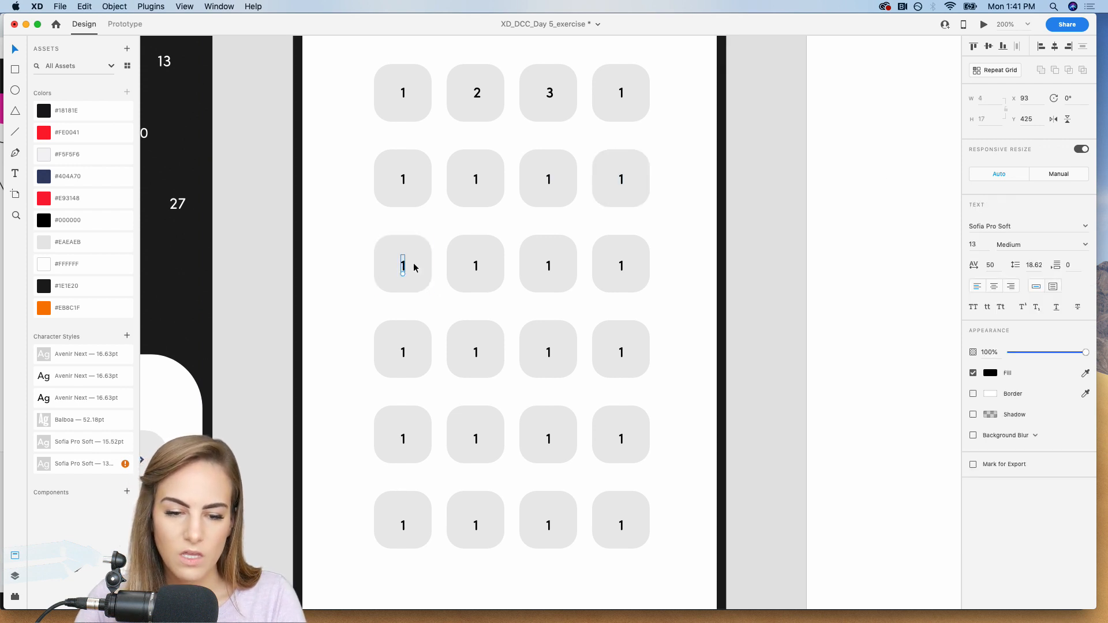
click(415, 267)
double_click(477, 264)
click(493, 265)
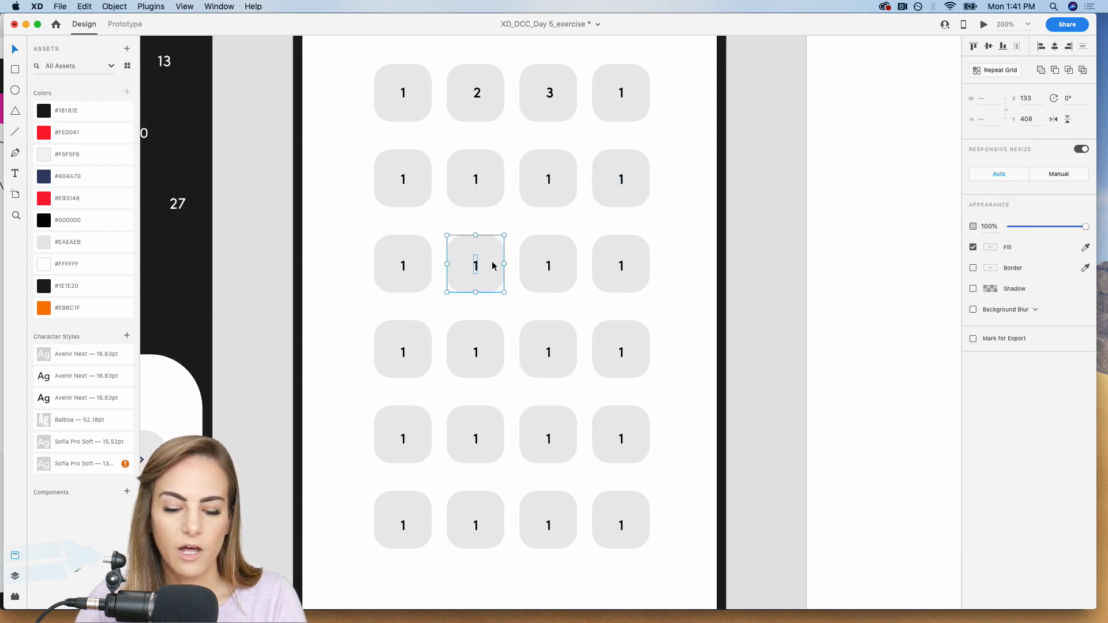
double_click(551, 265)
click(569, 265)
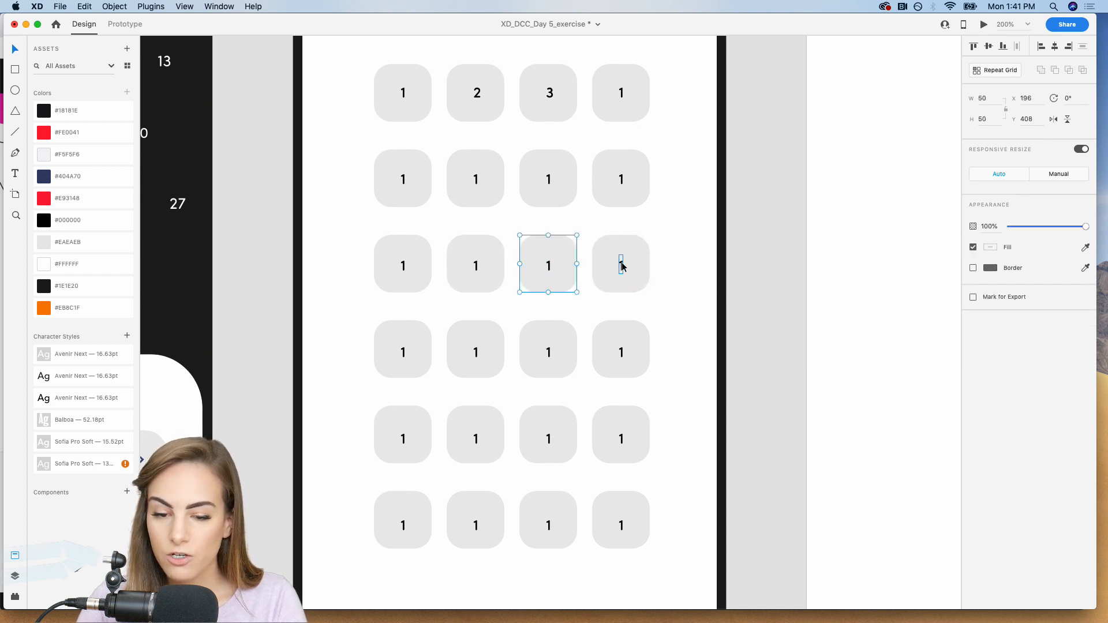
double_click(622, 266)
click(633, 265)
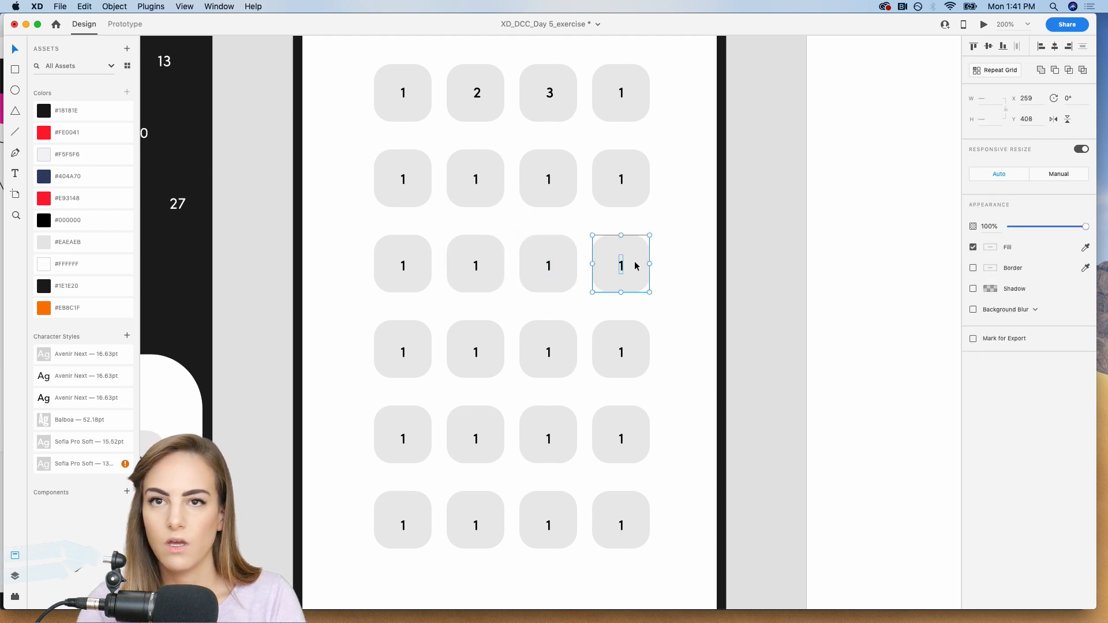
Group each of the four fourth-row numbers with its own seat square.
double_click(621, 354)
click(636, 350)
double_click(549, 356)
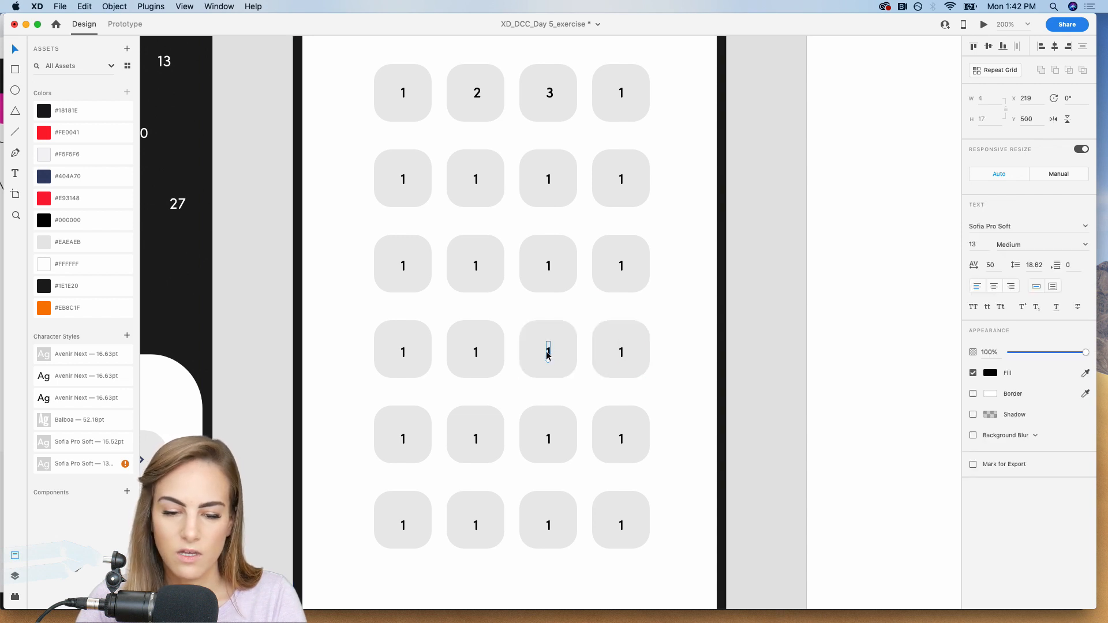
click(551, 351)
double_click(487, 353)
click(489, 350)
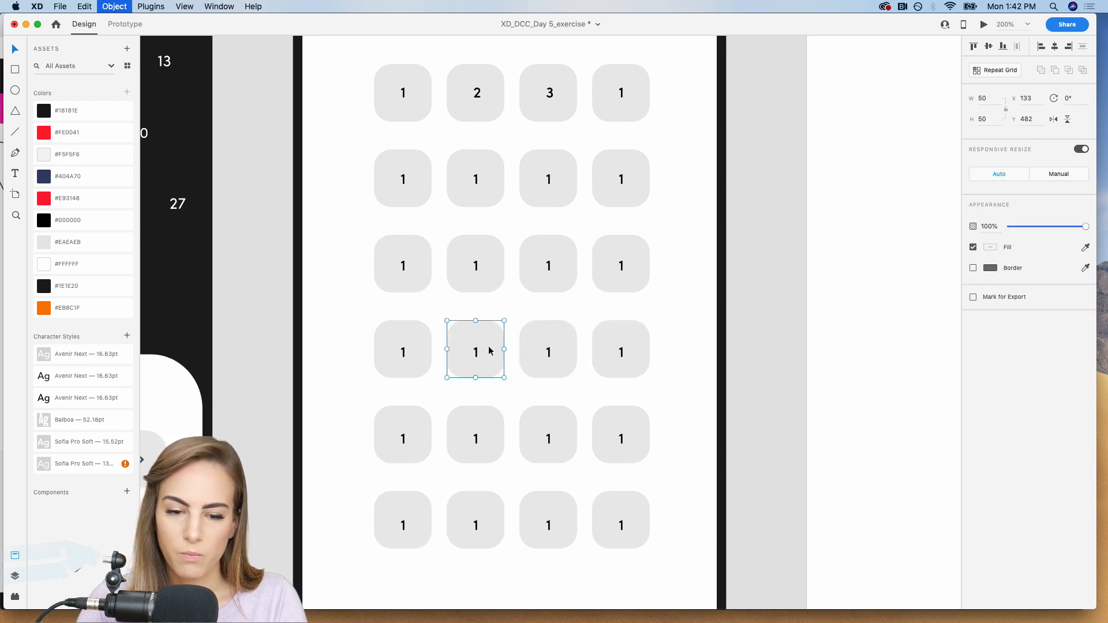
double_click(405, 353)
click(420, 351)
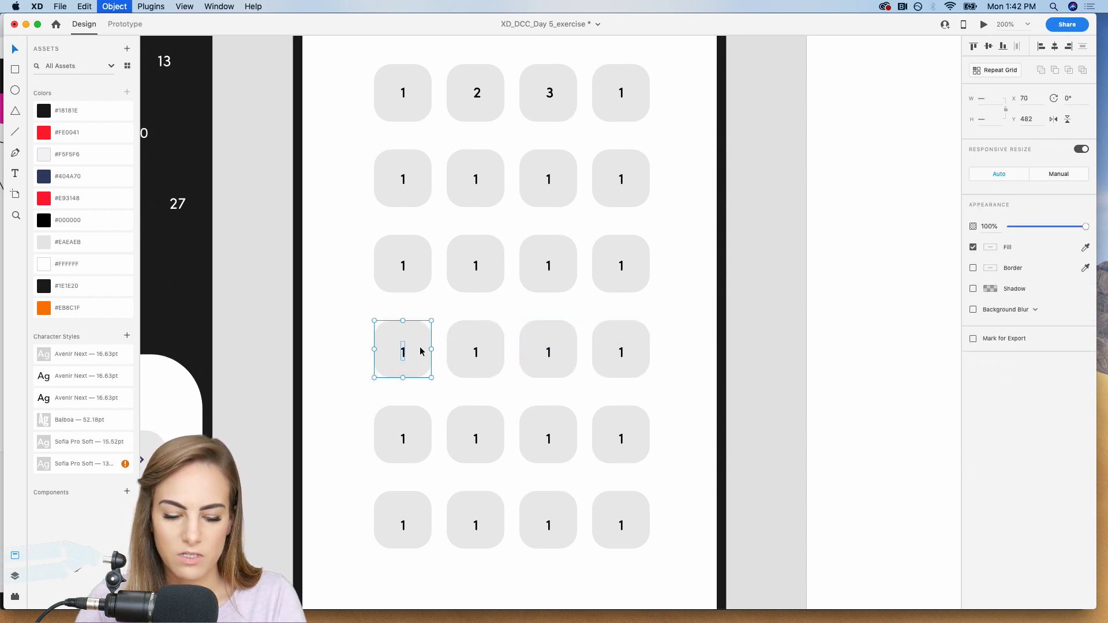
Group each of the four fifth-row numbers with its own seat square.
double_click(403, 436)
click(418, 434)
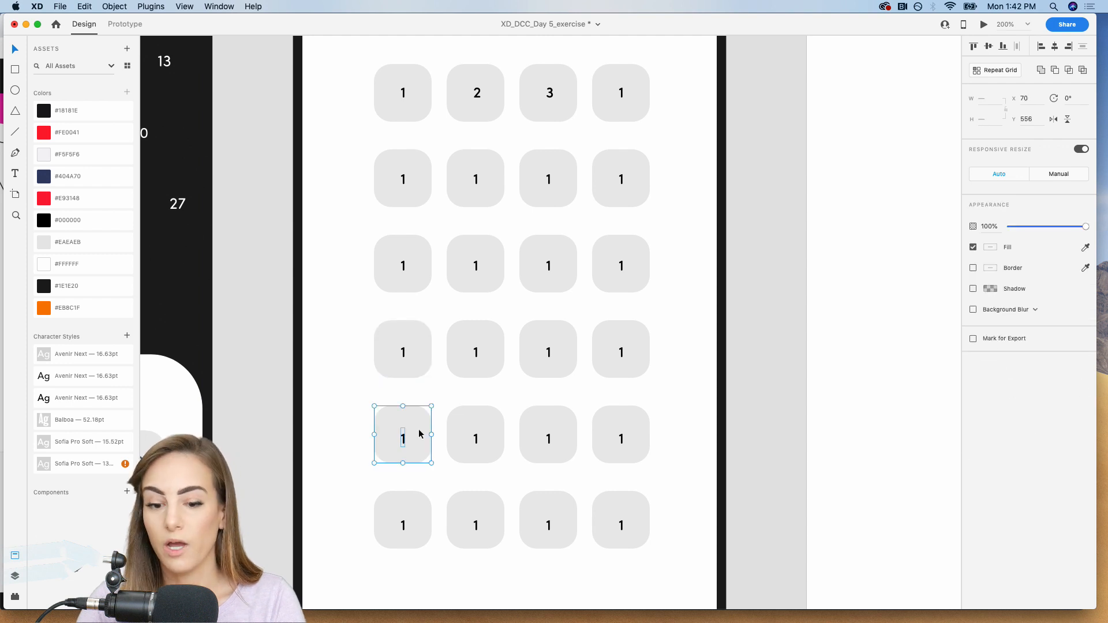
double_click(476, 437)
click(489, 435)
double_click(549, 438)
click(564, 436)
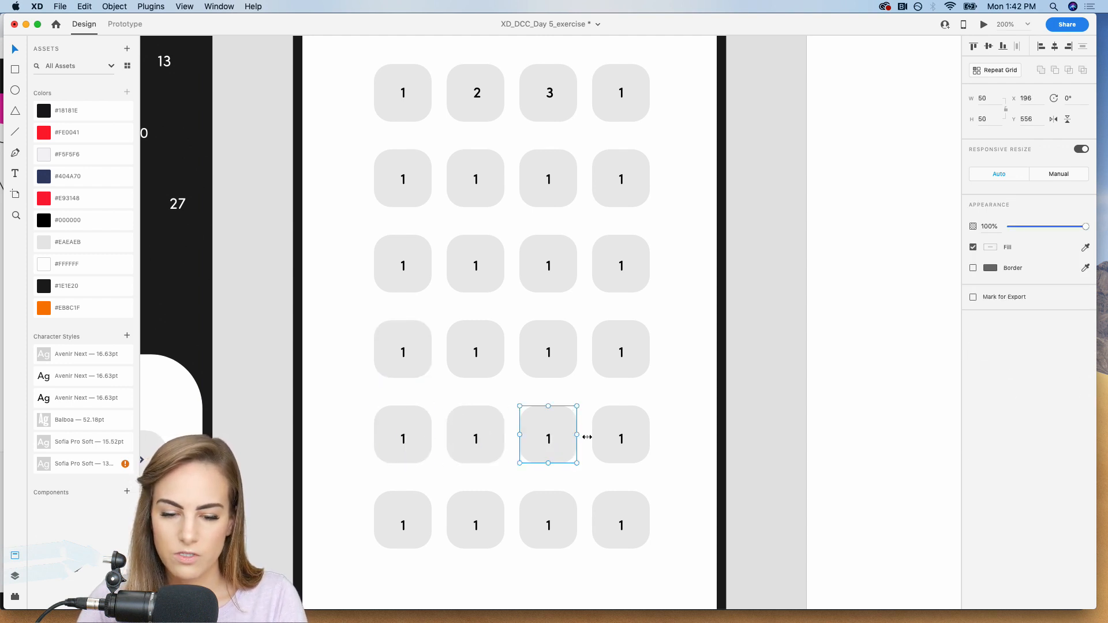
double_click(621, 439)
click(642, 437)
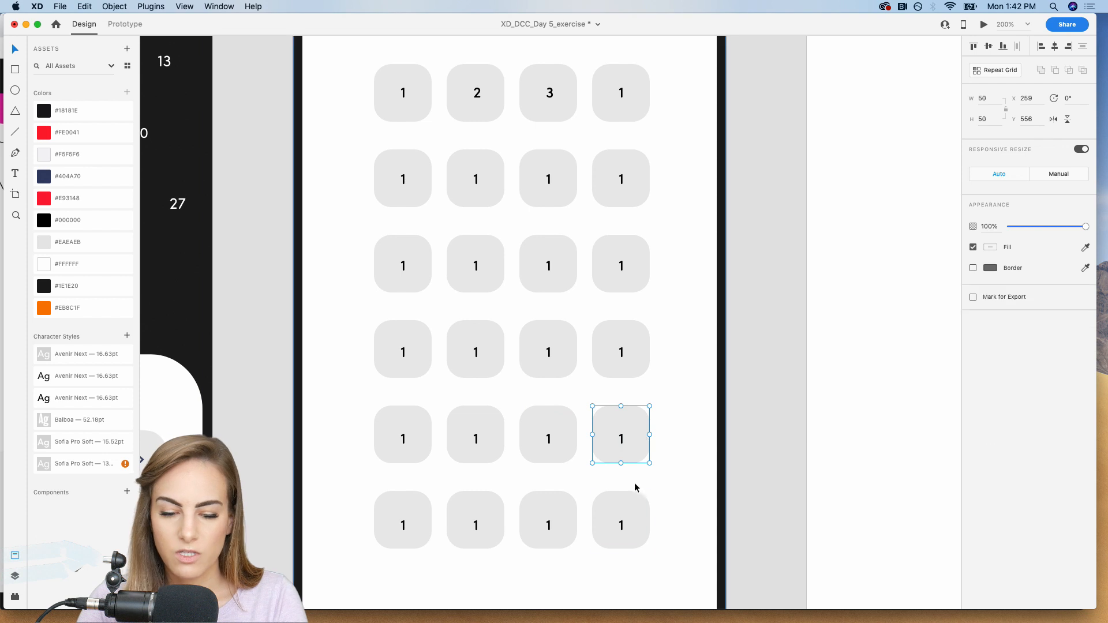
Group each of the four sixth-row numbers with its own seat square and clear the selection.
double_click(621, 526)
click(564, 524)
double_click(549, 525)
click(558, 524)
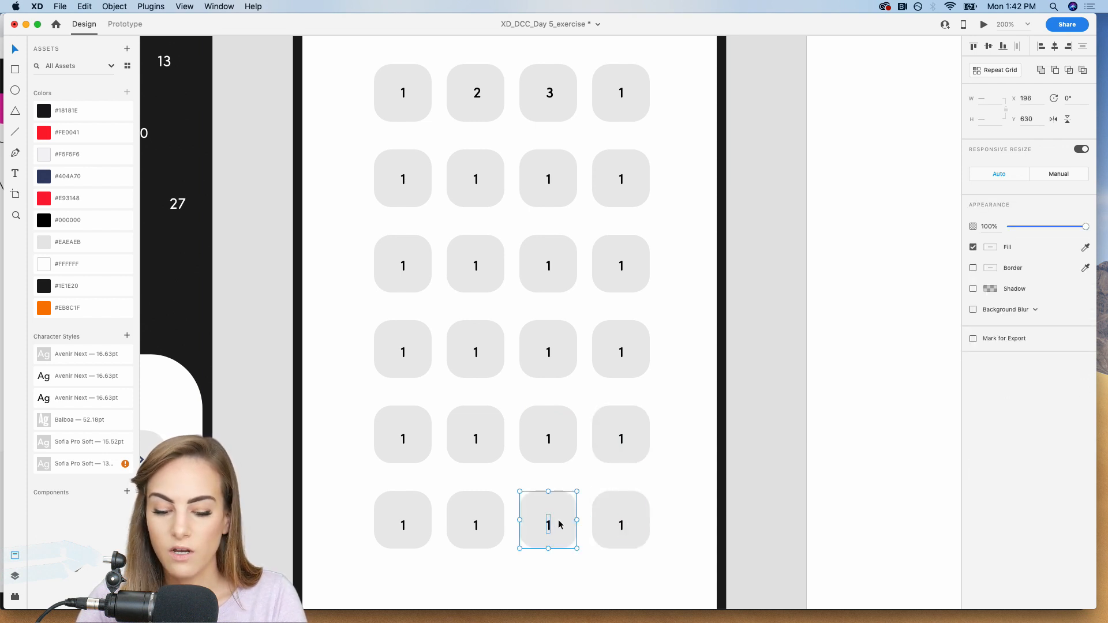
double_click(476, 525)
click(497, 519)
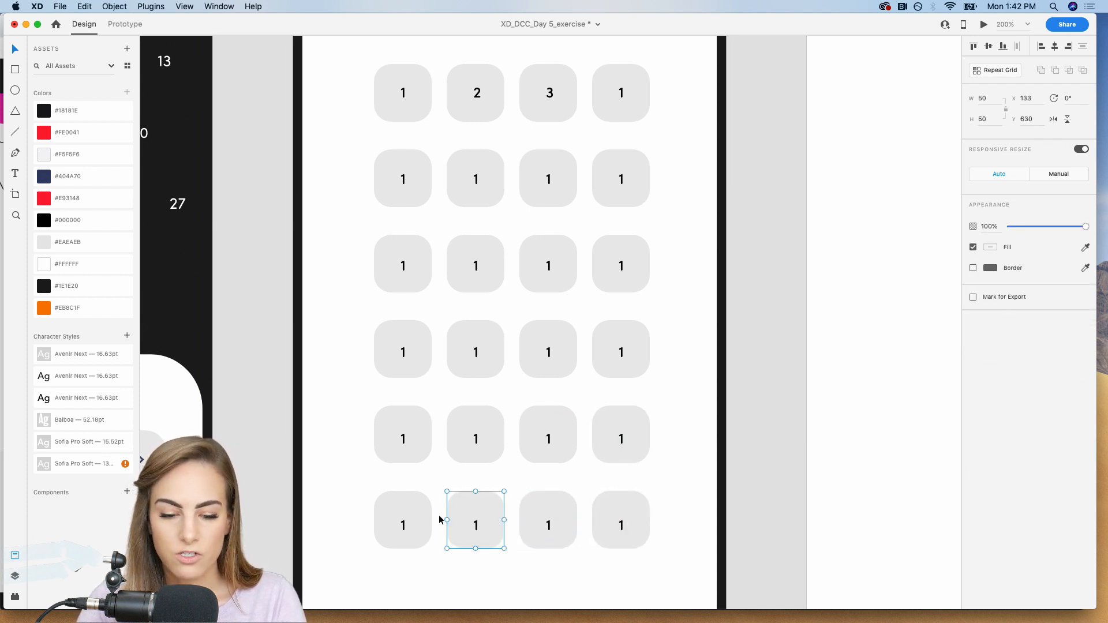
double_click(403, 524)
click(411, 521)
key(super+minus)
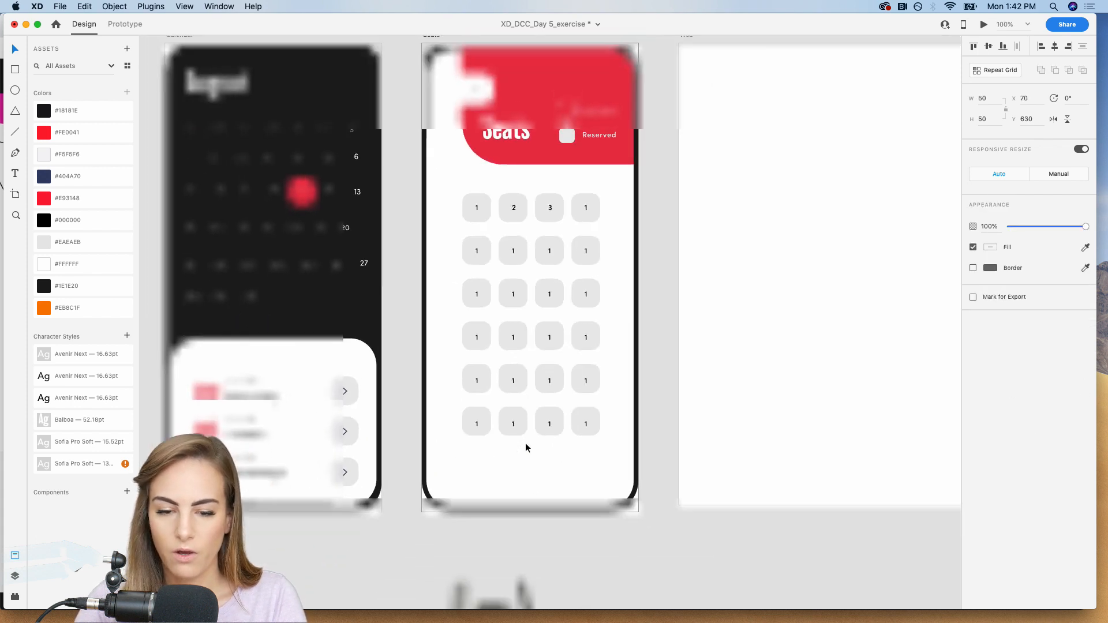
click(648, 519)
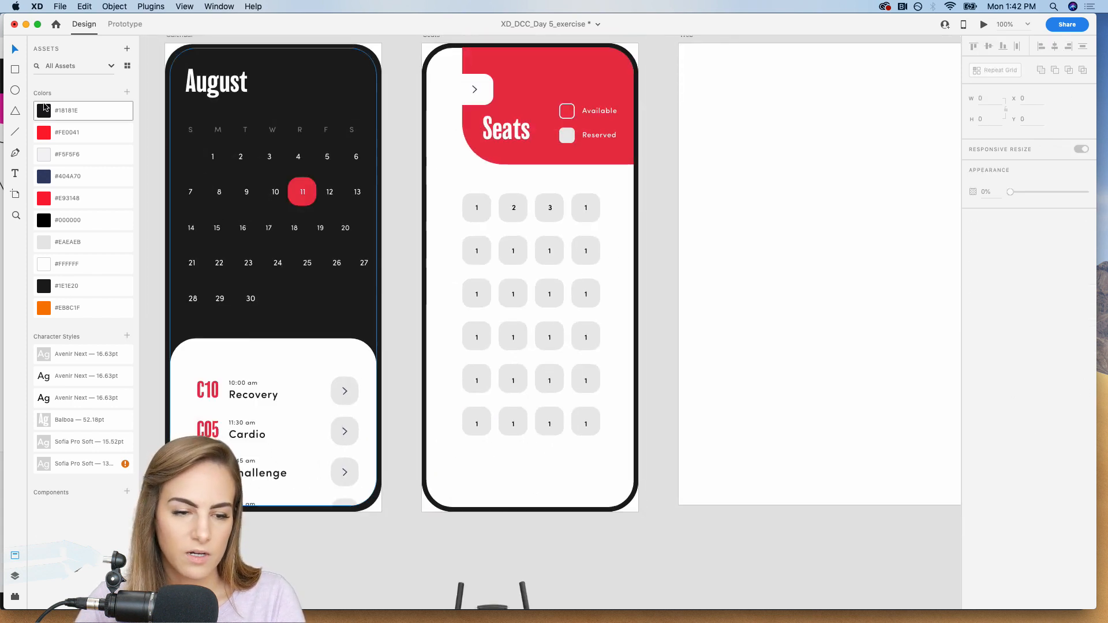
Draw a button rectangle about 239 by 57 below the seat grid, with corner radius 15 and the saved #000000 fill.
key(r)
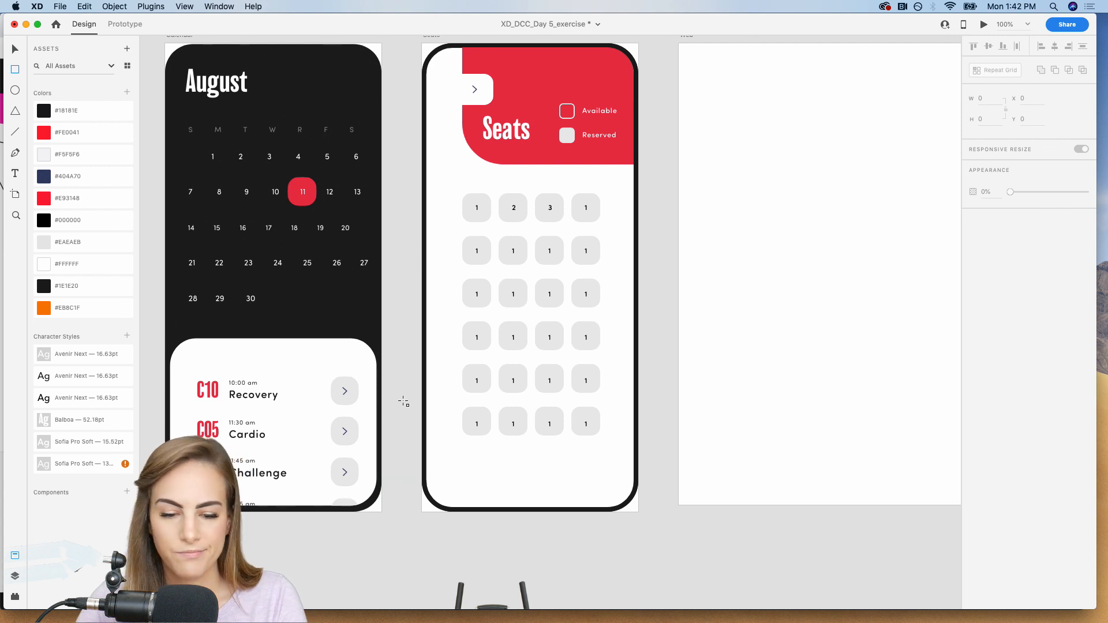
mouse_move(462, 456)
mouse_down()
mouse_move(539, 463)
mouse_move(600, 489)
mouse_up()
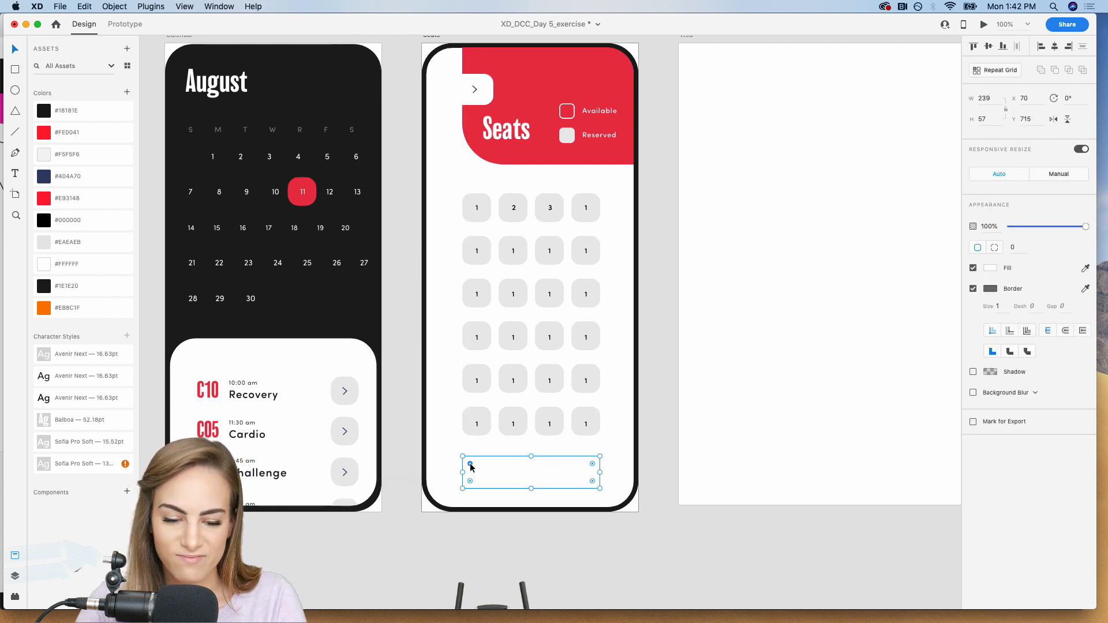
drag(470, 465, 478, 469)
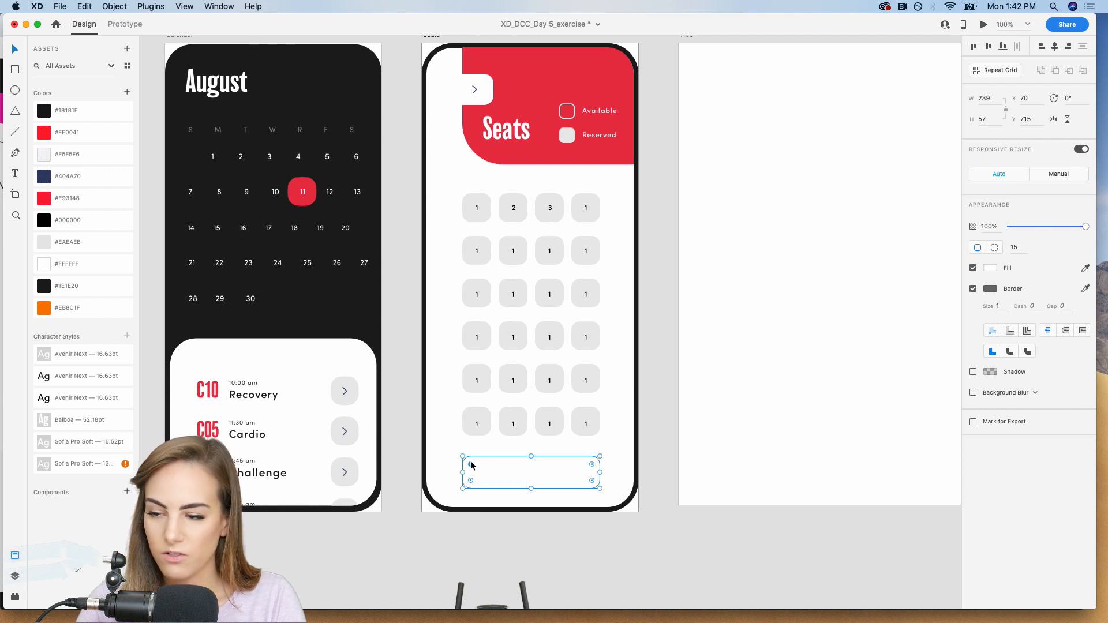
click(45, 221)
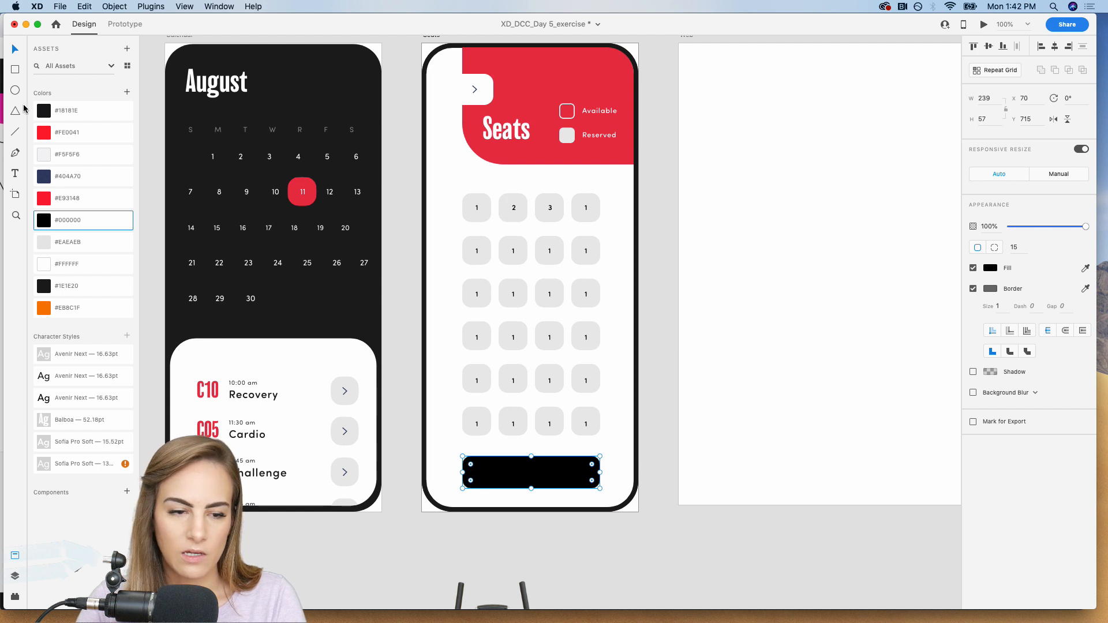
Add the text "Reserve Spot" above the black button and set it in all caps.
click(16, 176)
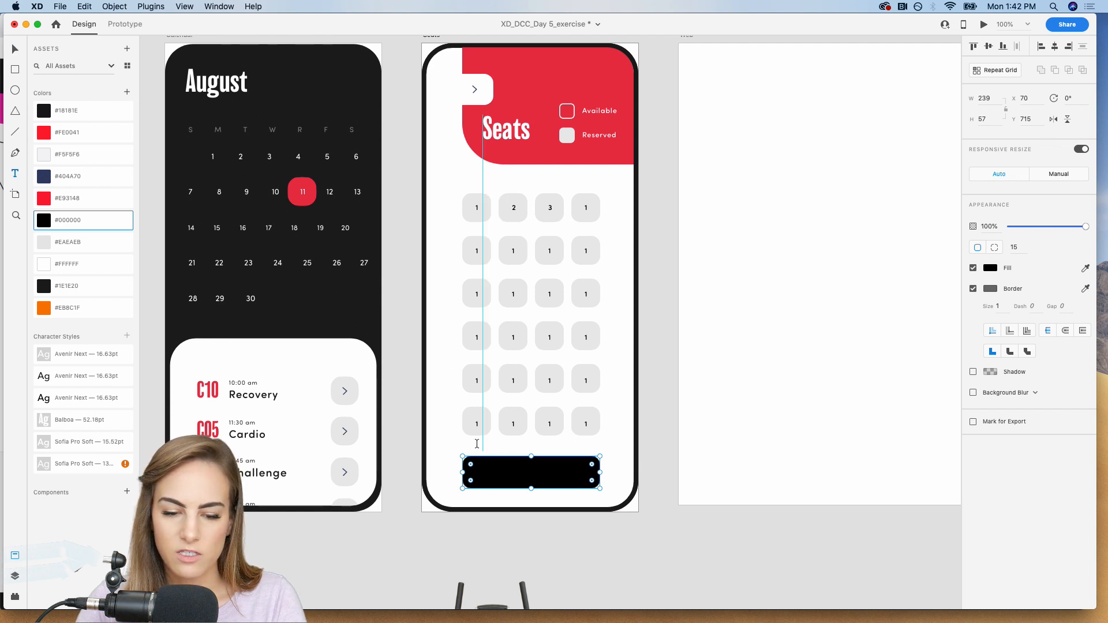
drag(450, 422, 563, 454)
text(Reser)
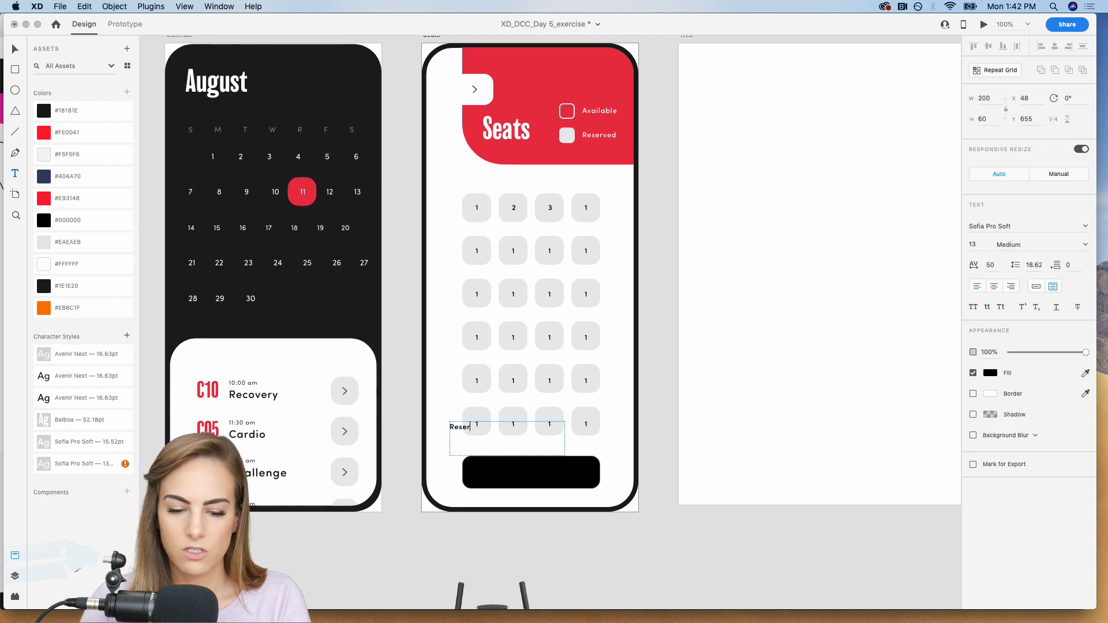
text(ve Spot)
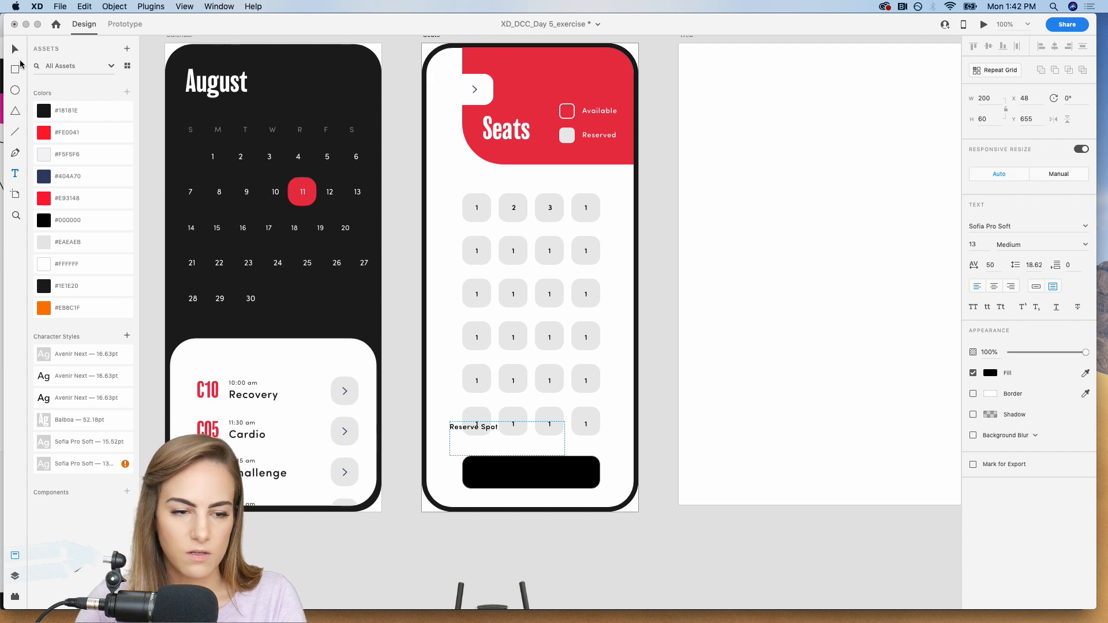
click(15, 50)
click(975, 310)
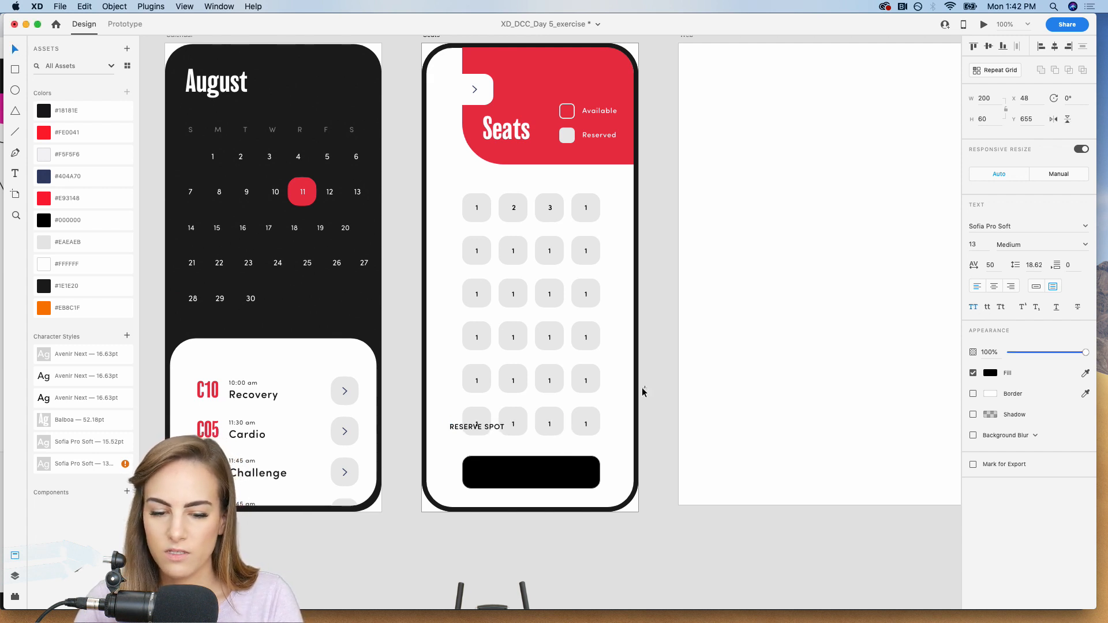
Switch the label to auto width, position it in the middle of the black button and colour it white, #FFFFFF.
drag(500, 430, 536, 447)
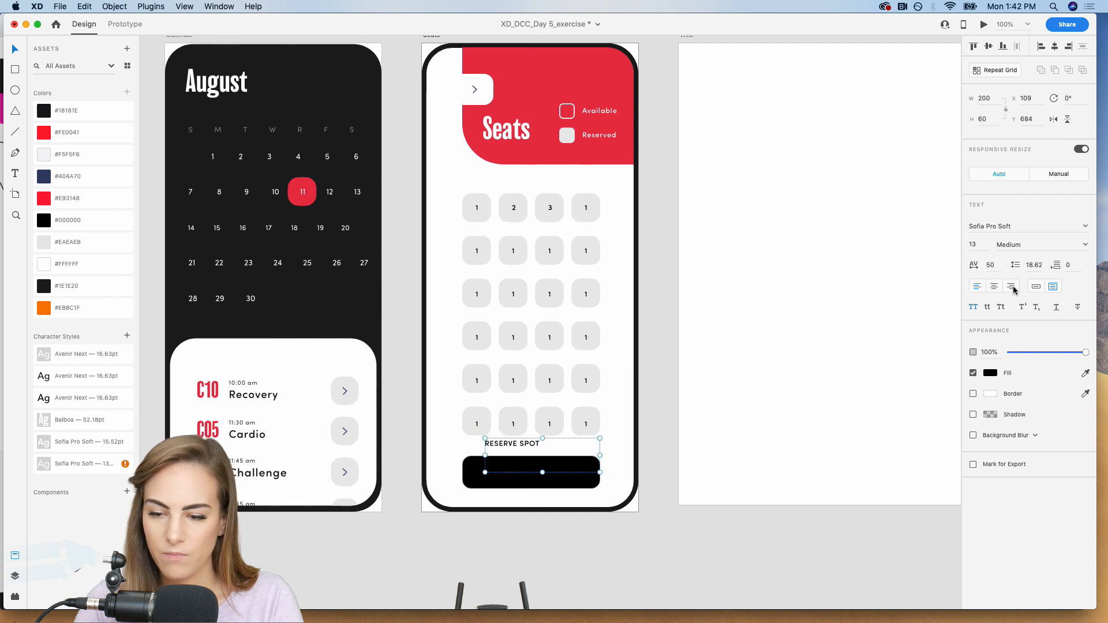
click(1036, 286)
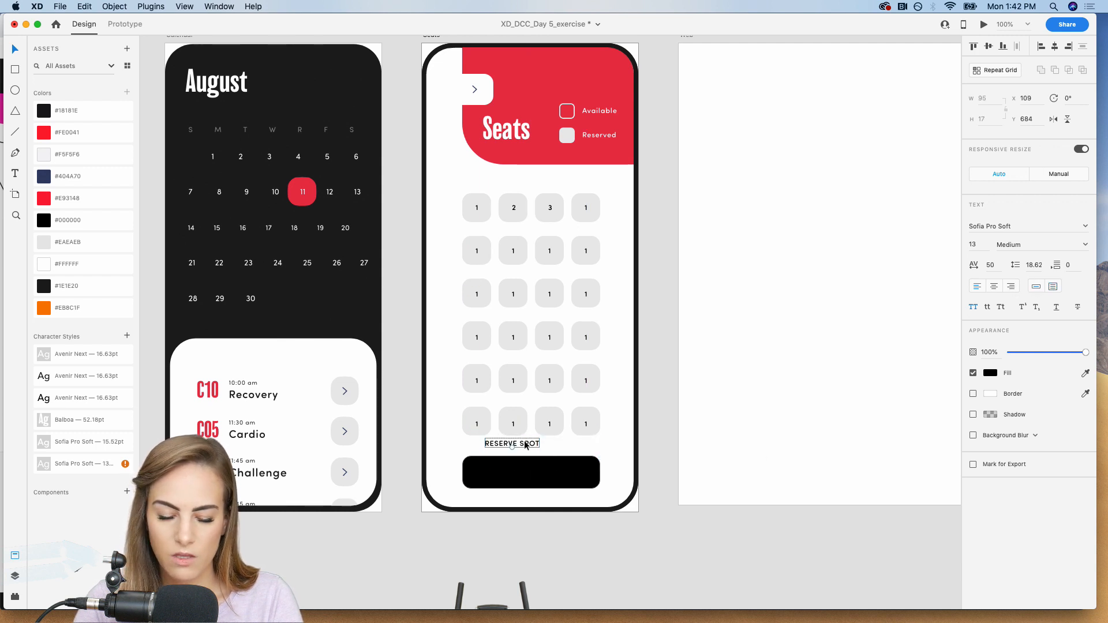
drag(527, 445, 544, 473)
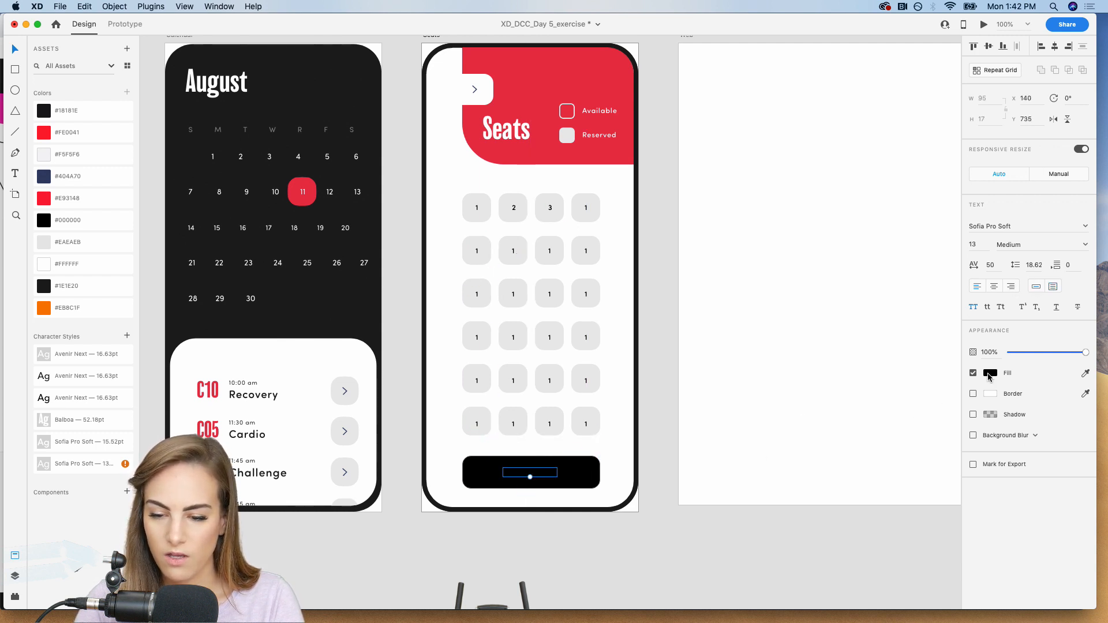
click(988, 374)
drag(893, 335, 831, 302)
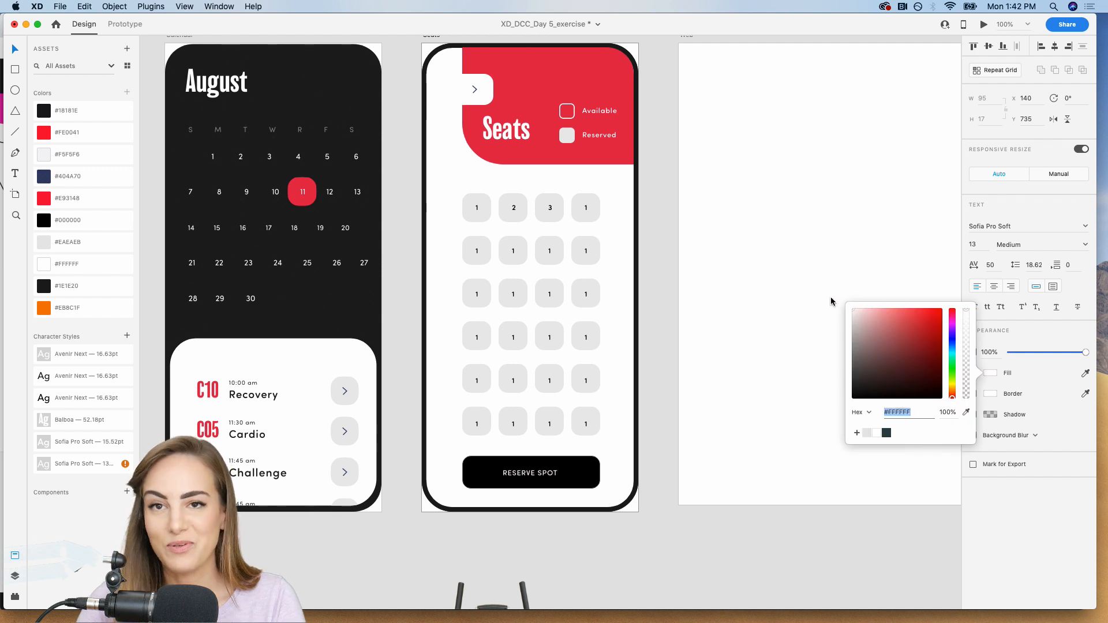
Set the button label's font size to 14 and recentre it on the button.
click(547, 473)
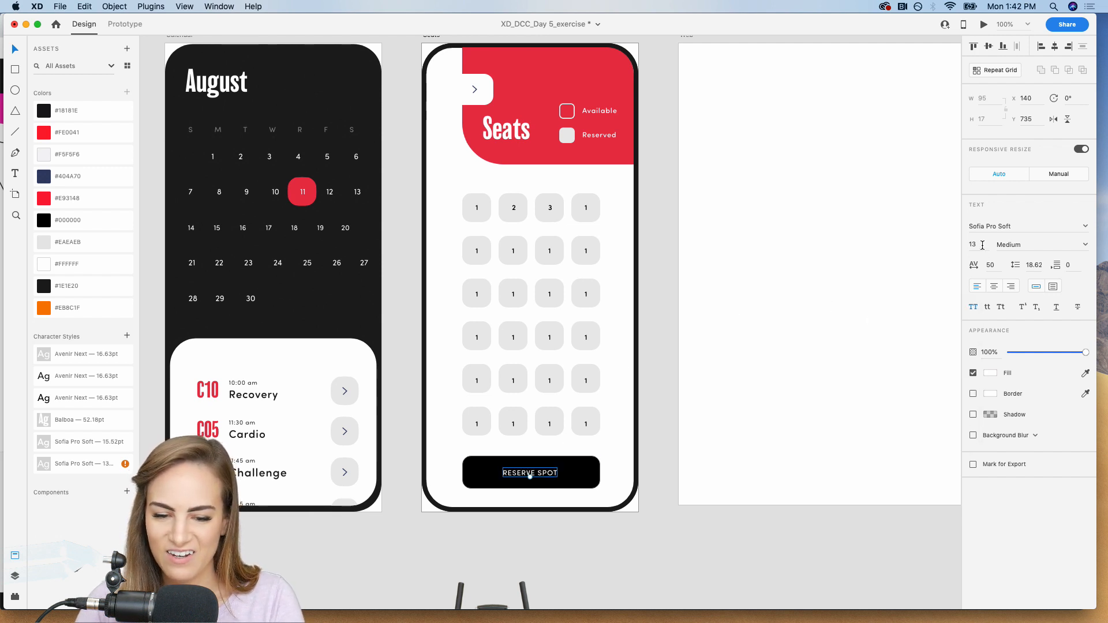
key(Up)
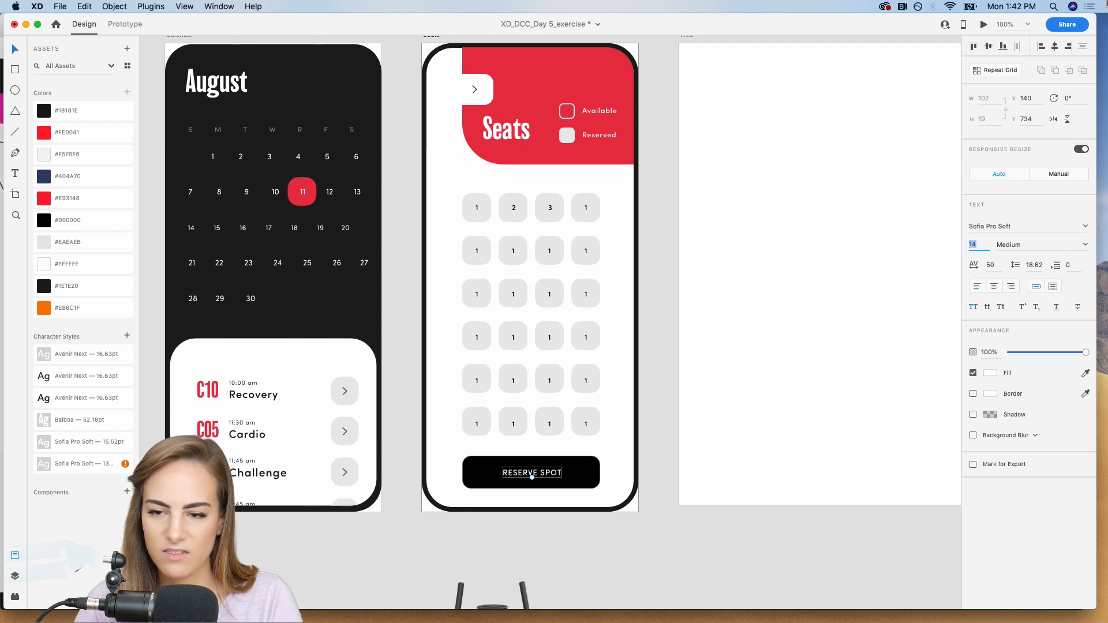
drag(553, 474, 552, 474)
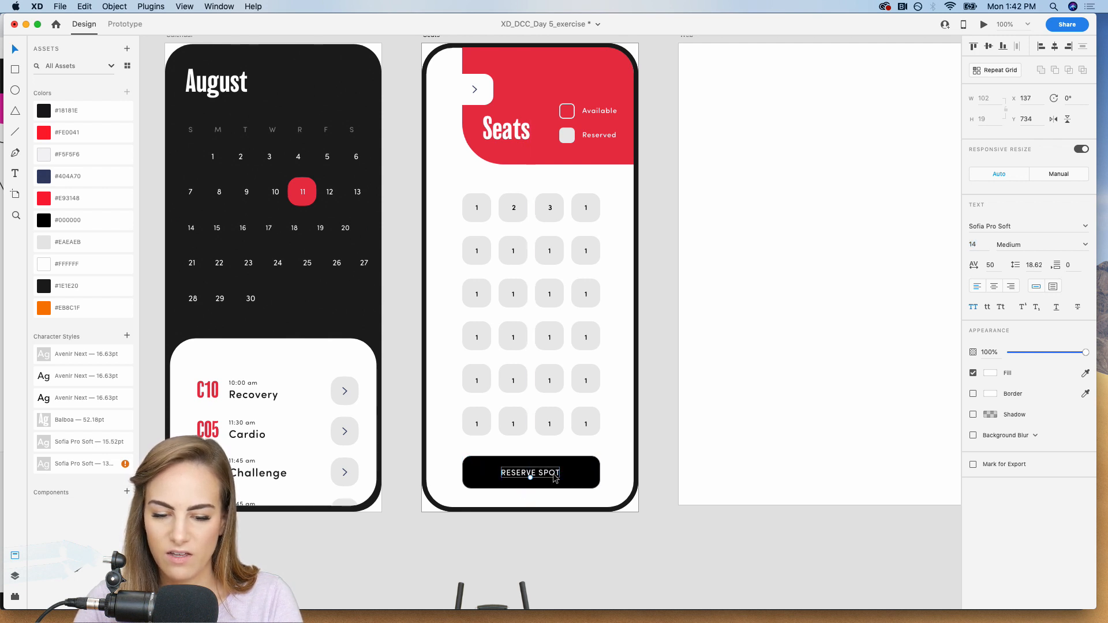
Group the label with the black button and centre the group horizontally on the Seats artboard.
shift+click(579, 469)
key(super+g)
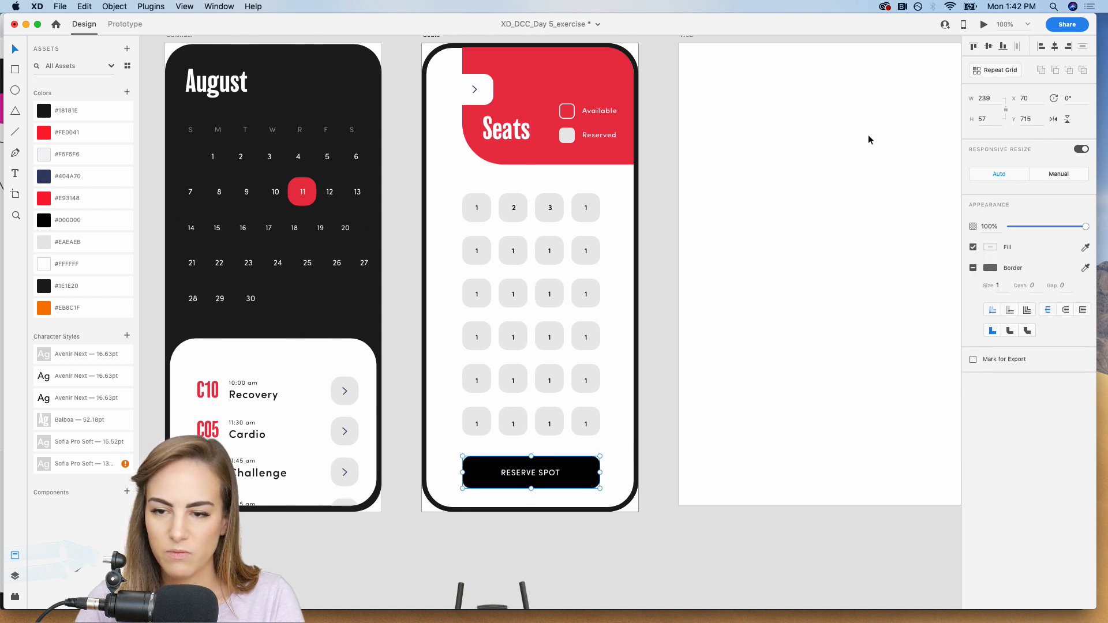
click(1053, 48)
click(666, 229)
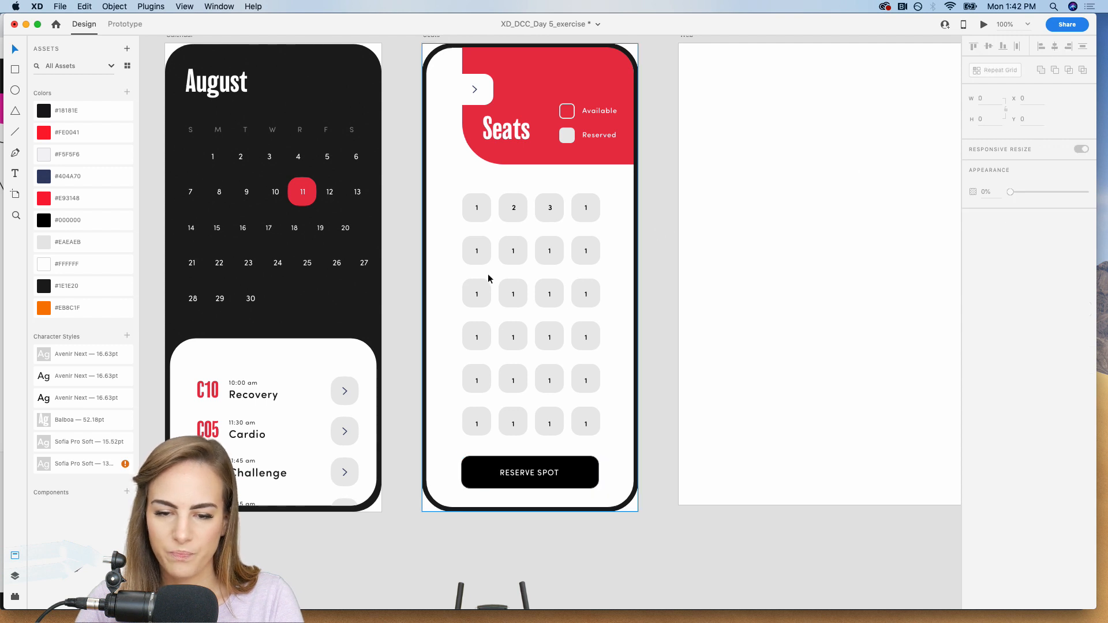
Fill the second seat of the third row with the saved red #E93148 and make its number white.
double_click(523, 288)
click(67, 198)
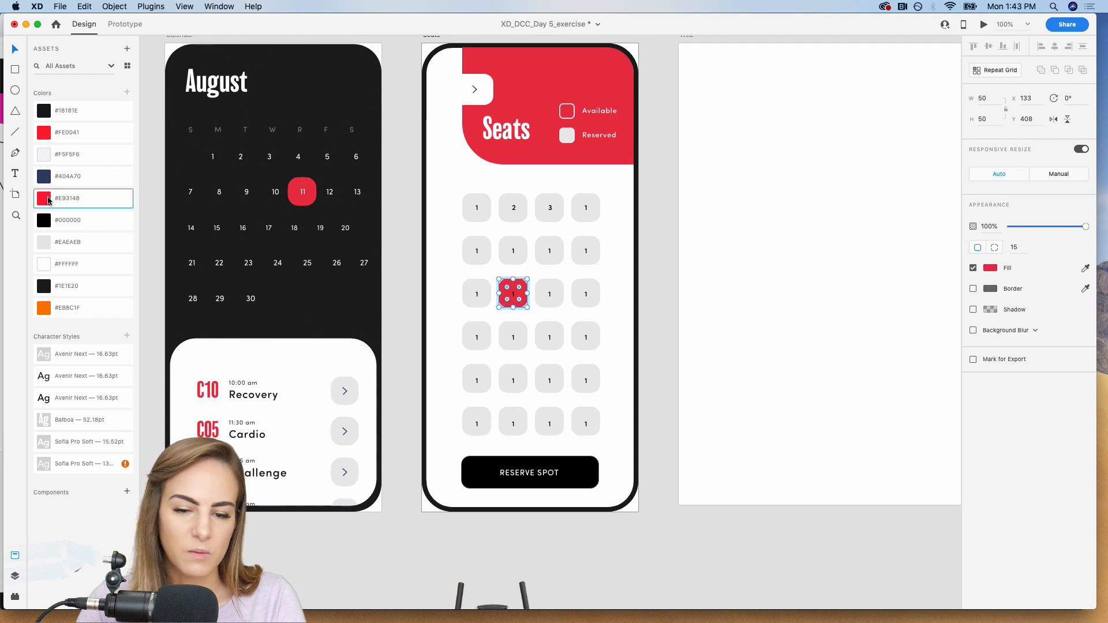
click(516, 298)
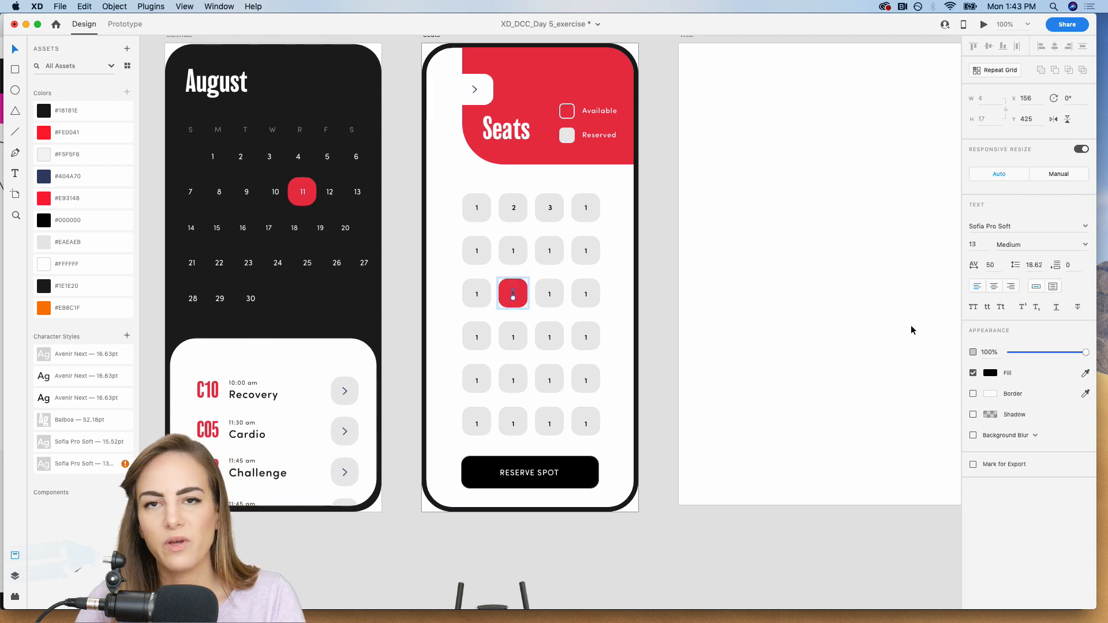
click(990, 374)
drag(914, 325, 824, 290)
click(652, 221)
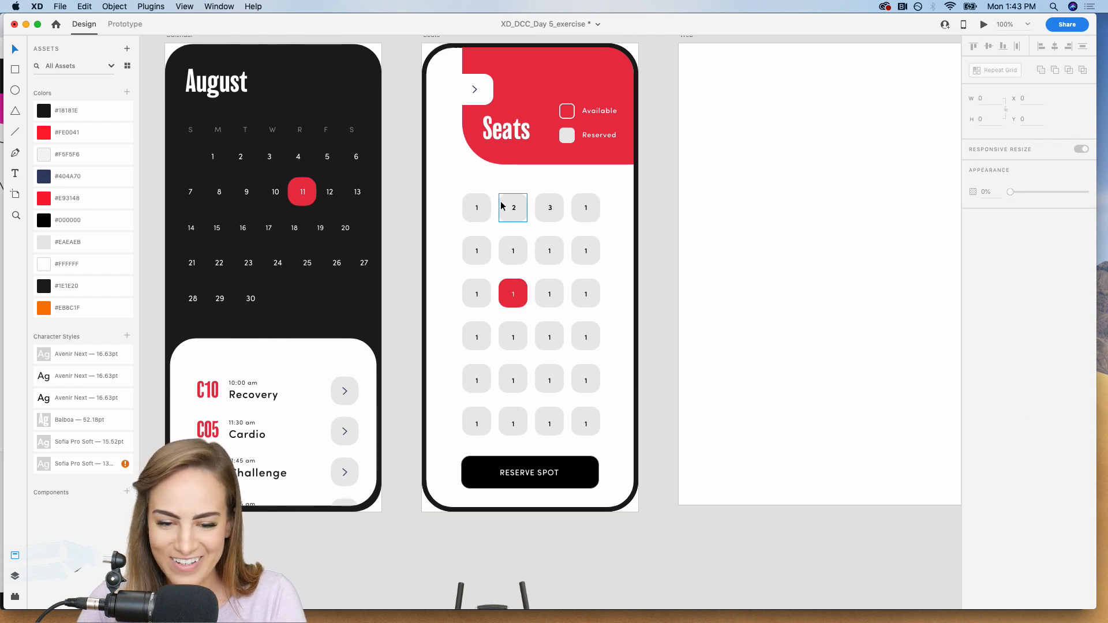
Copy the grey fan icon from below the artboards and place it over the first seat of the fourth row.
key(super+equal)
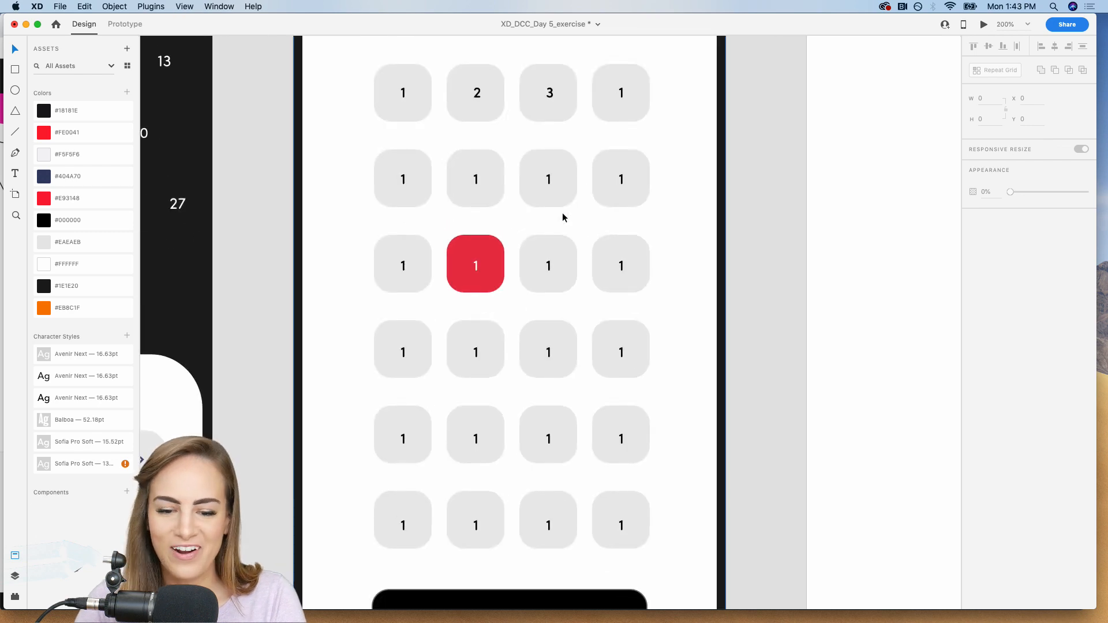
key(super+minus)
scroll(562, 217, down, 10)
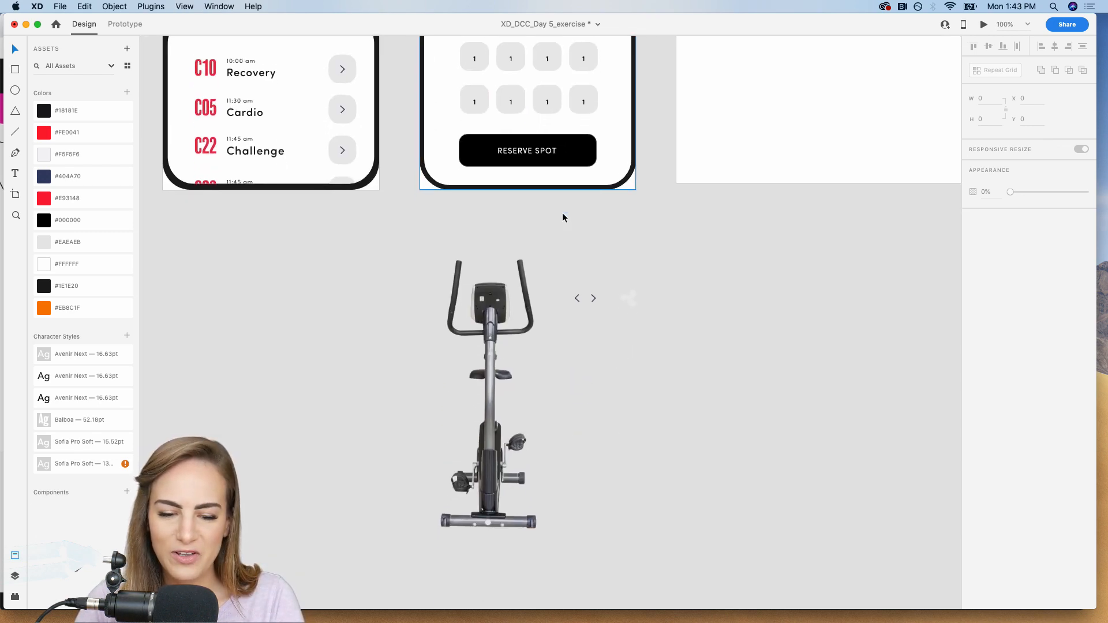
click(629, 292)
scroll(629, 292, up, 5)
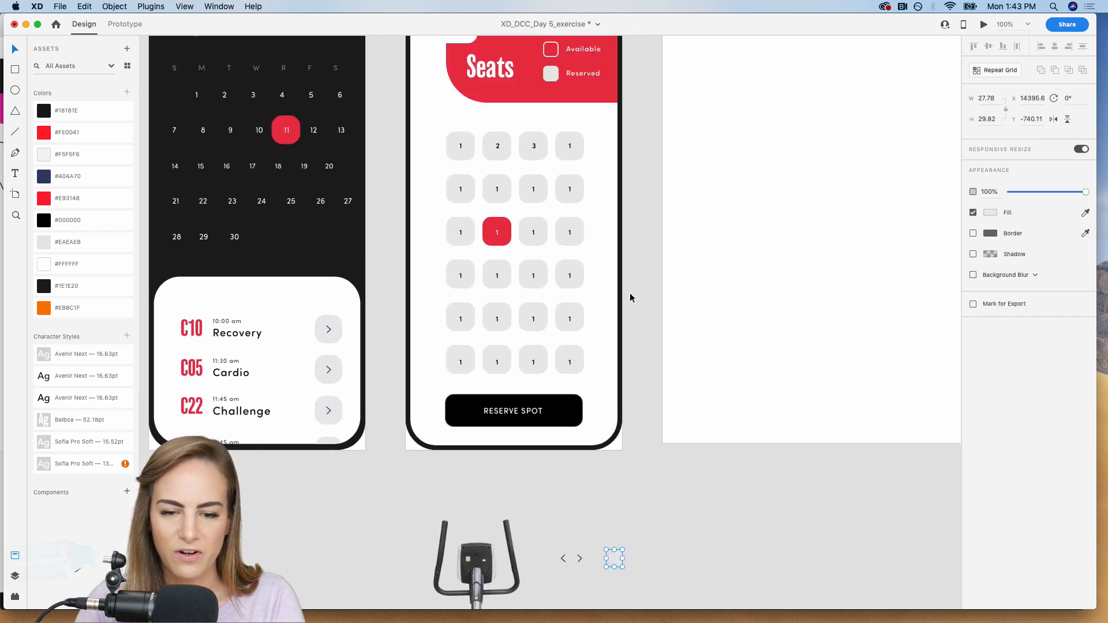
drag(398, 224, 685, 306)
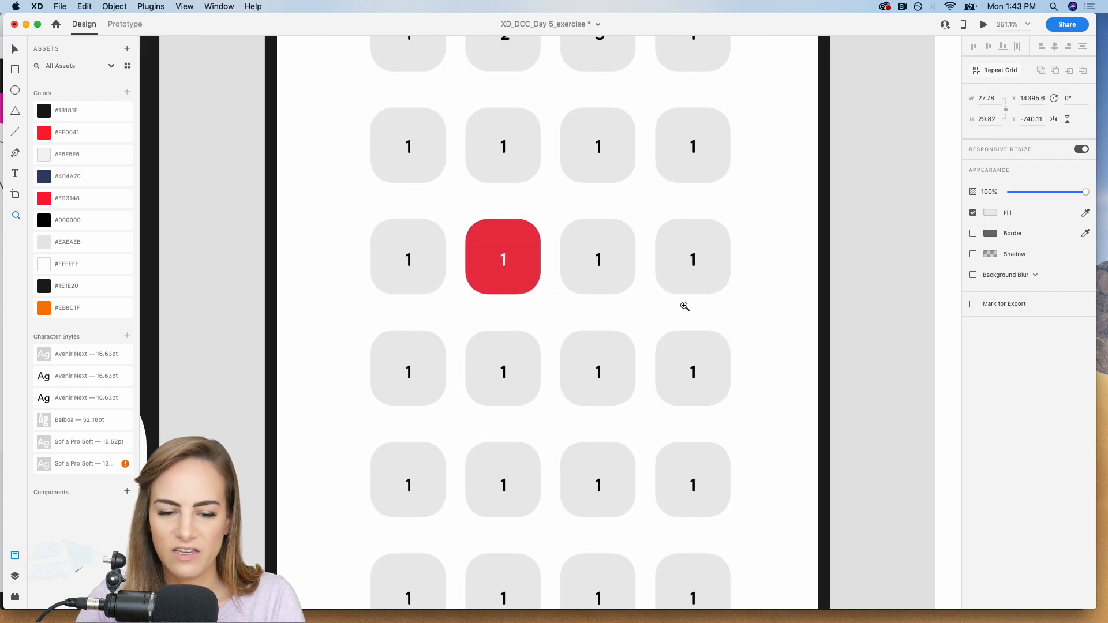
key(super+v)
drag(544, 314, 403, 368)
Delete the first and last seats of the fourth row, keeping the fan icon.
click(440, 358)
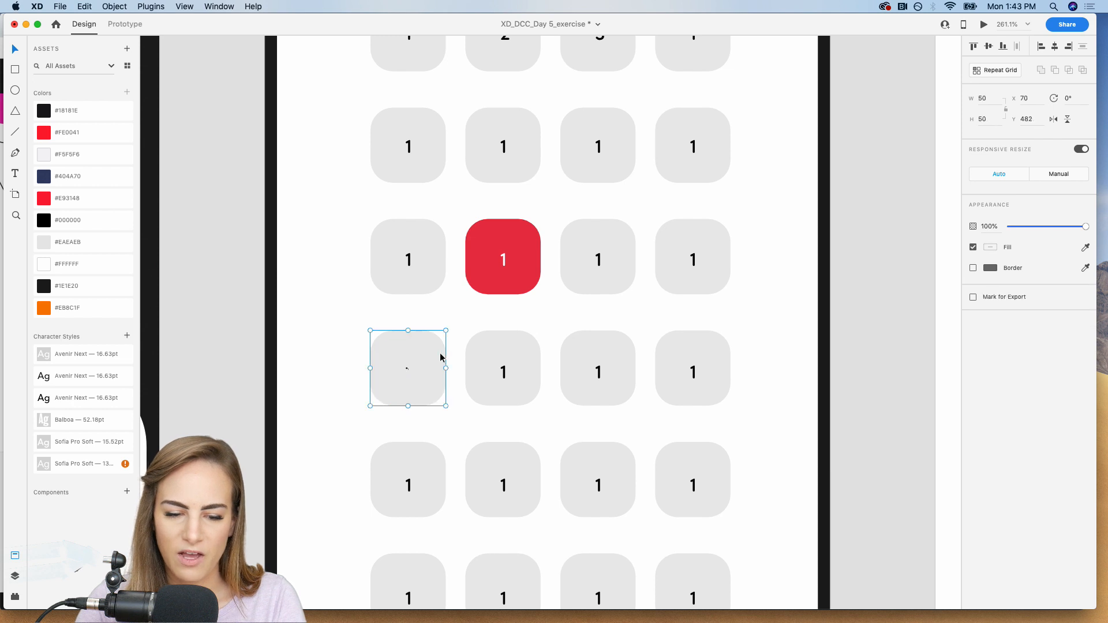
key(Delete)
click(409, 369)
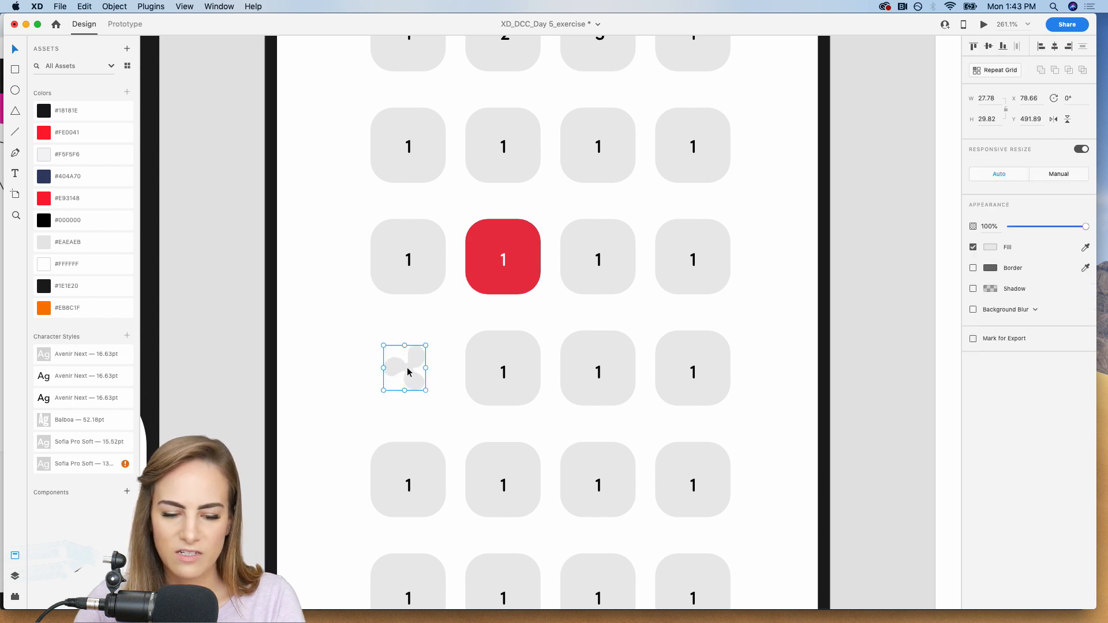
scroll(409, 371, right, 2)
click(607, 355)
key(Delete)
Duplicate the fan icon into the empty last position of the fourth row.
click(346, 370)
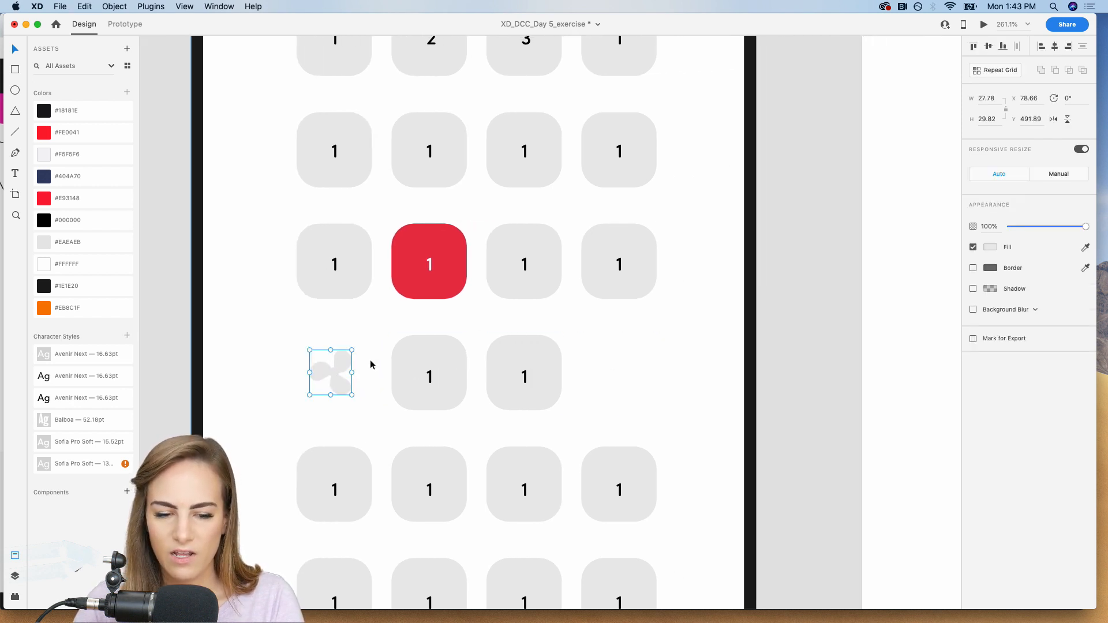
drag(333, 374, 620, 374)
click(822, 335)
key(super+minus)
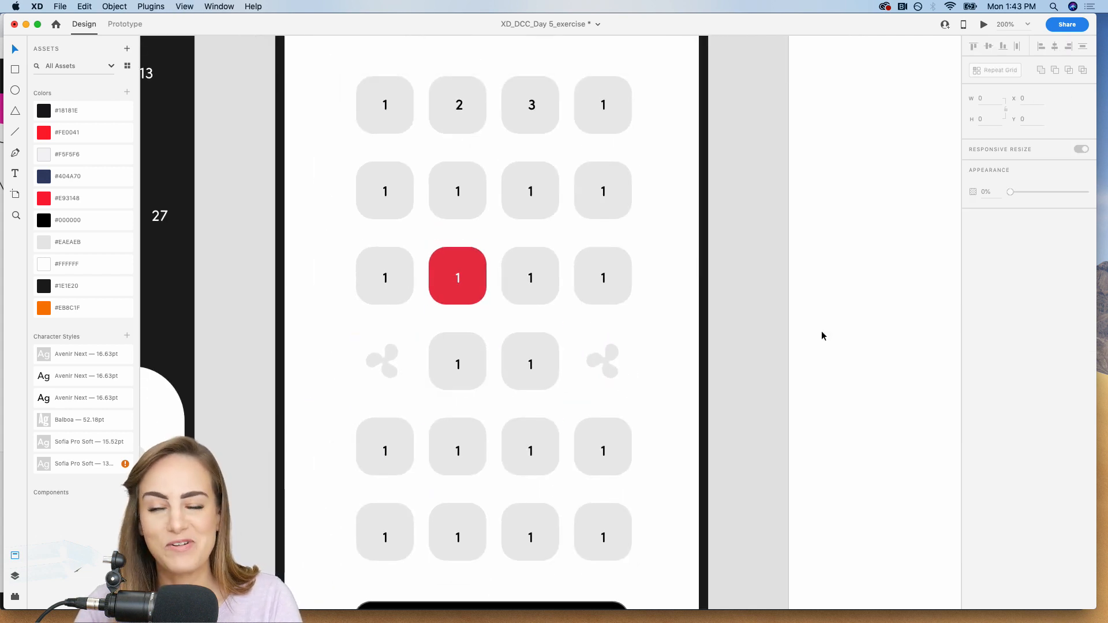
key(super+minus)
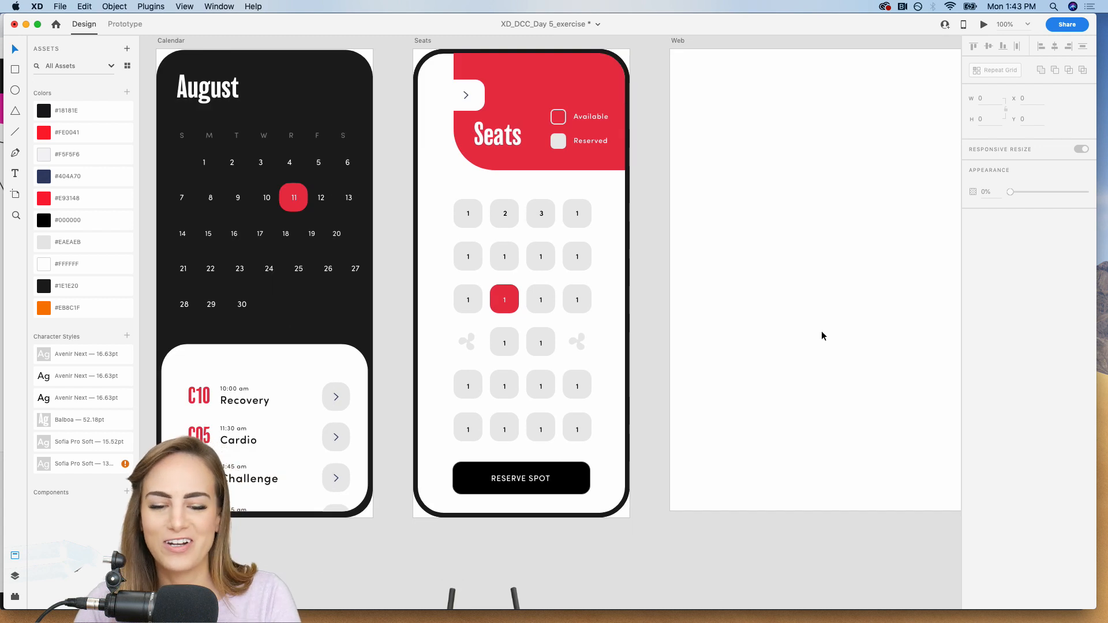
Turn on the border and turn off the fill of seat 3's square in the first row.
key(super+equal)
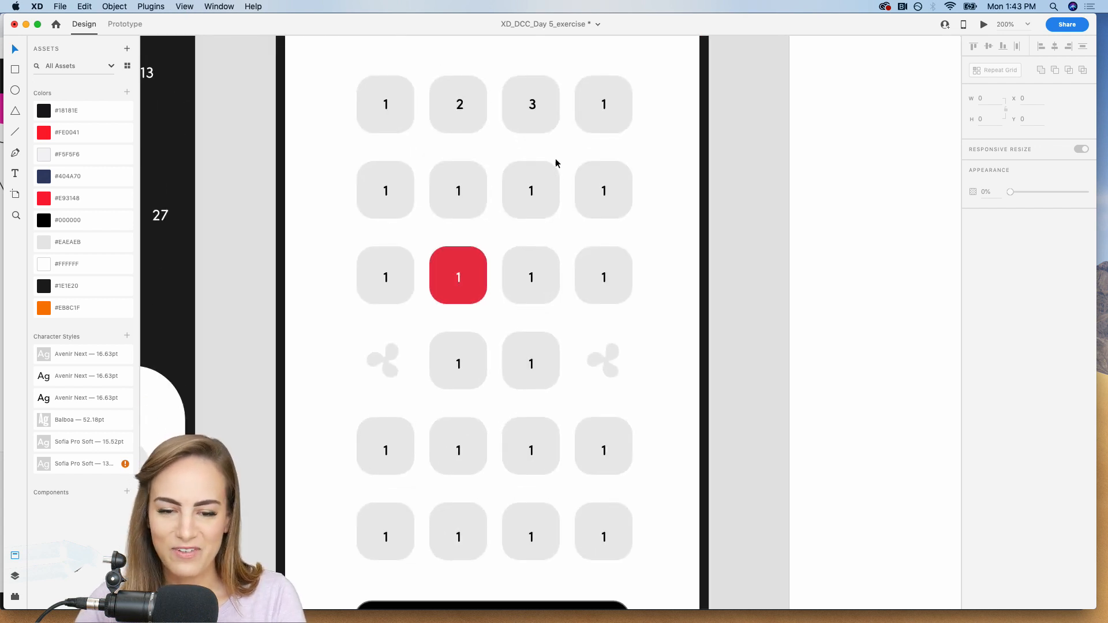
click(548, 99)
double_click(548, 99)
click(973, 288)
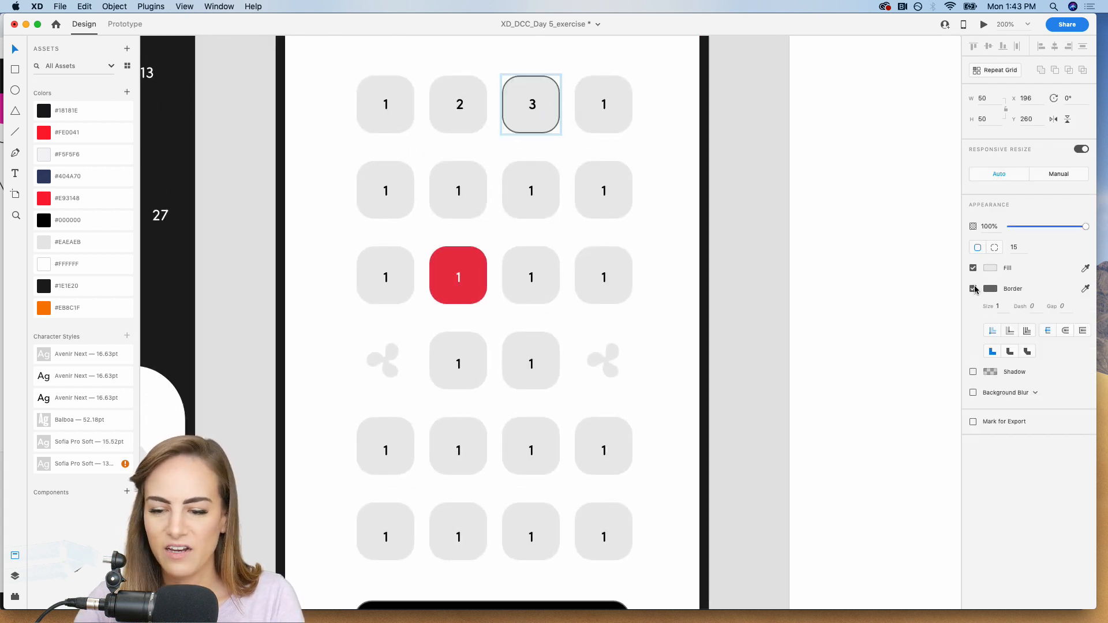
click(973, 268)
Set seat 3's border to size 2 and colour it with the saved light grey #EAEAEB.
click(990, 289)
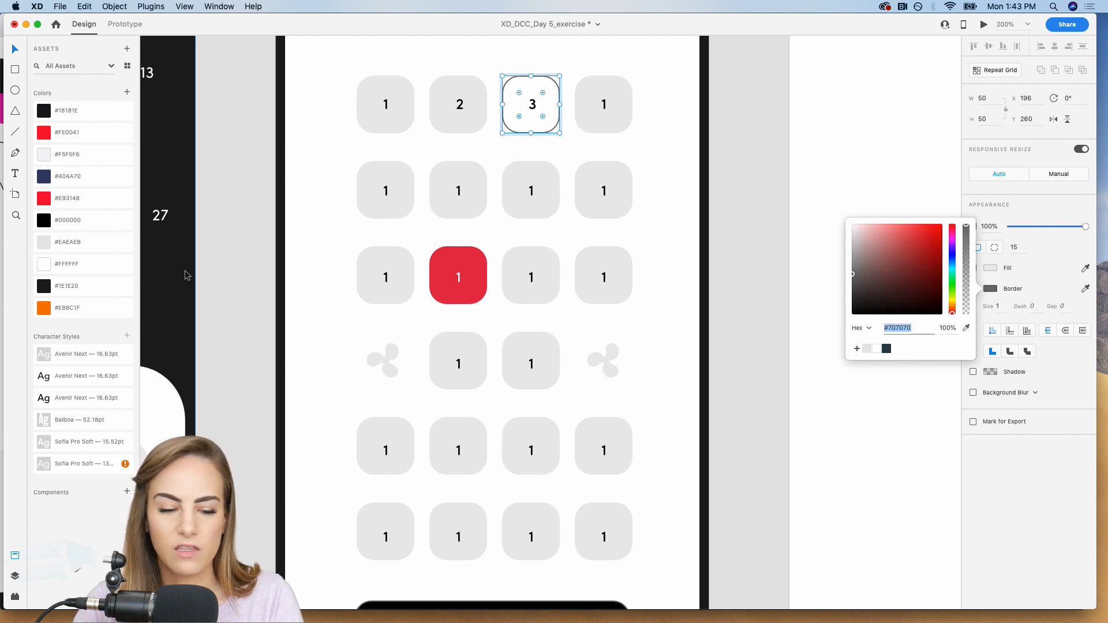
click(75, 242)
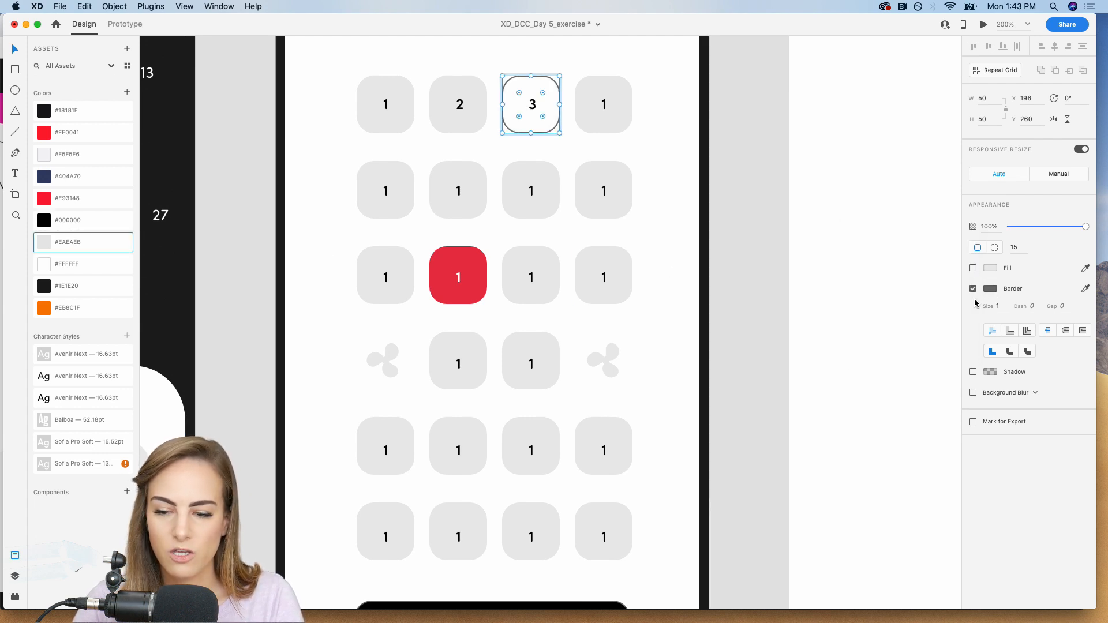
text(3)
key(Return)
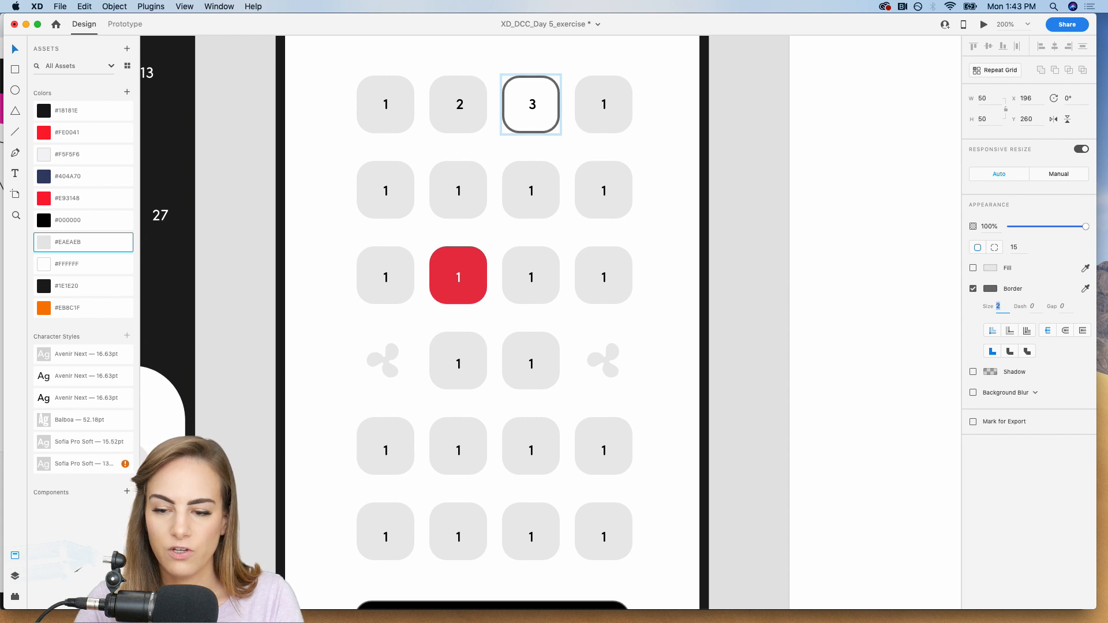
click(1085, 289)
click(48, 243)
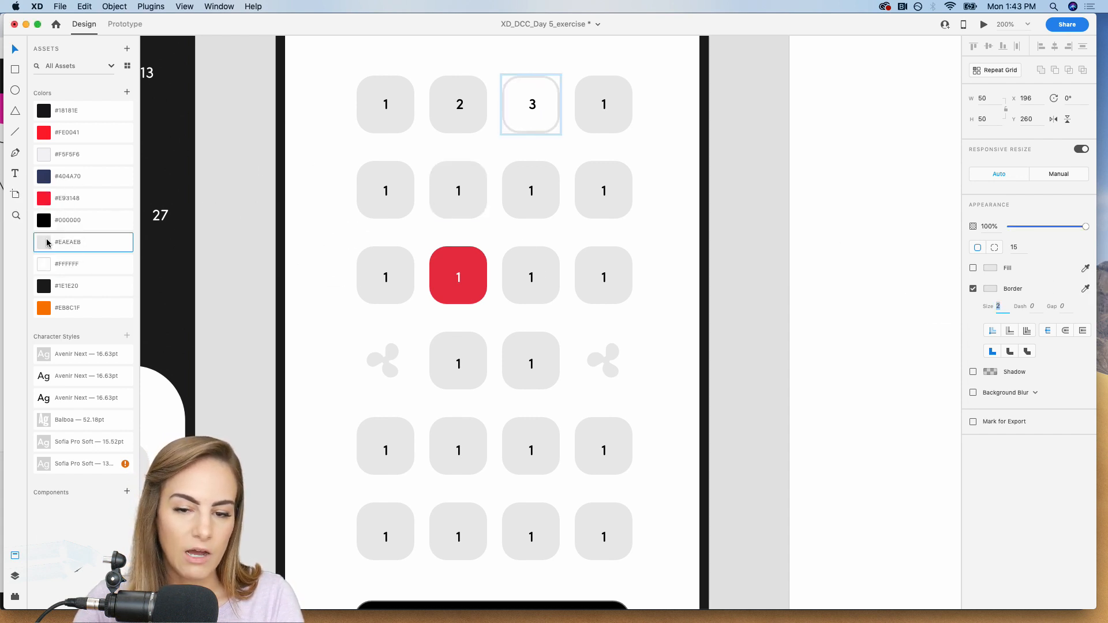
Turn off the fill of the fourth row's third seat and give it a size 3 border in the saved light grey #EAEAEB.
click(546, 365)
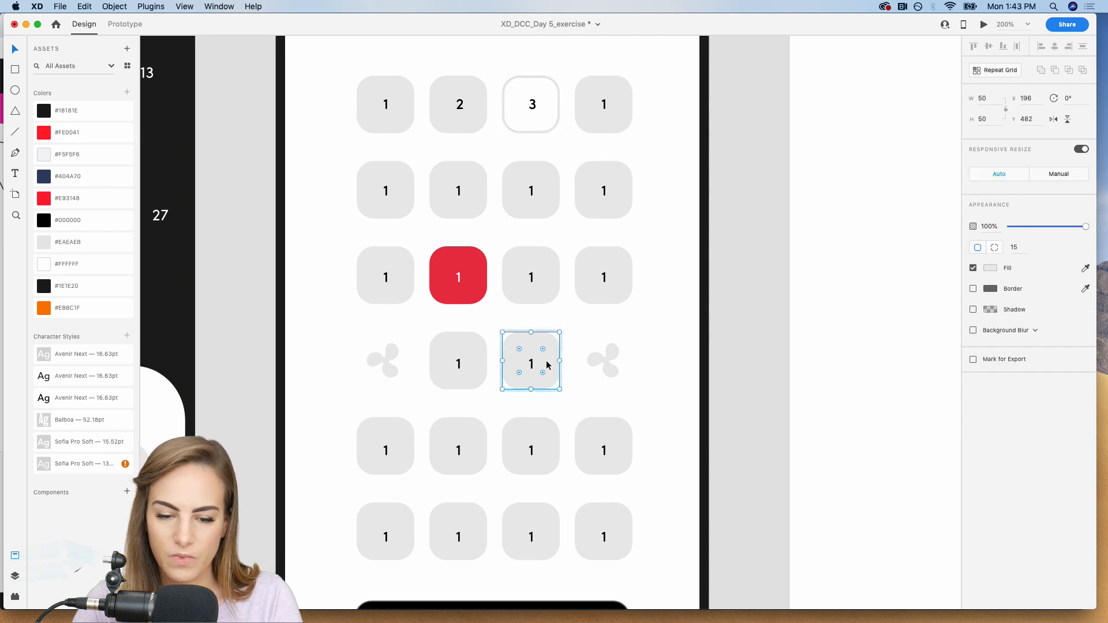
click(973, 268)
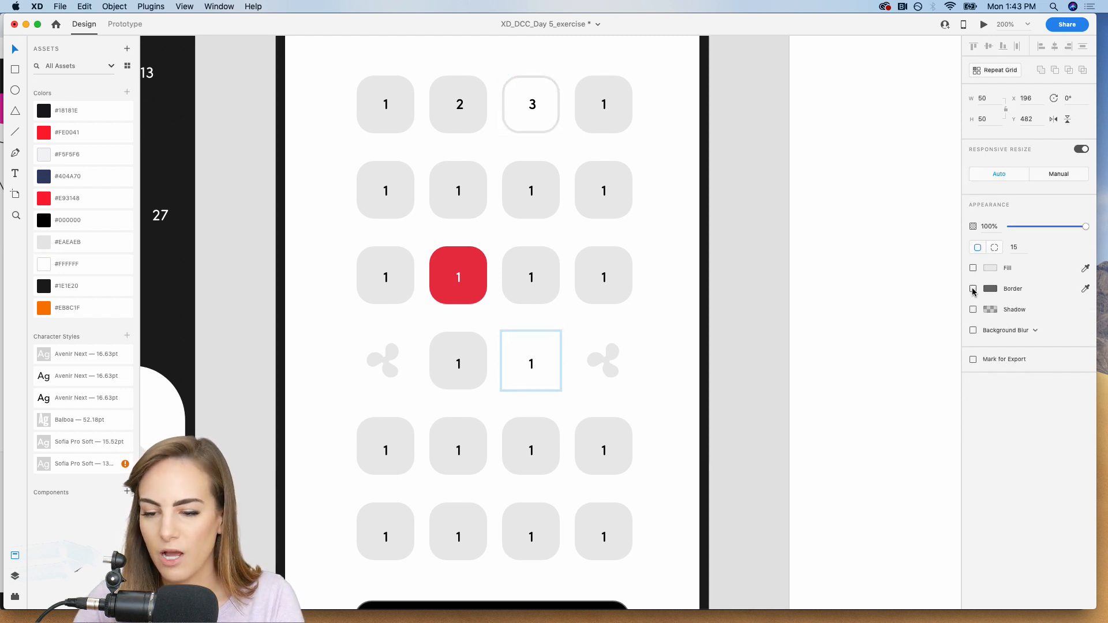
click(973, 289)
click(1085, 289)
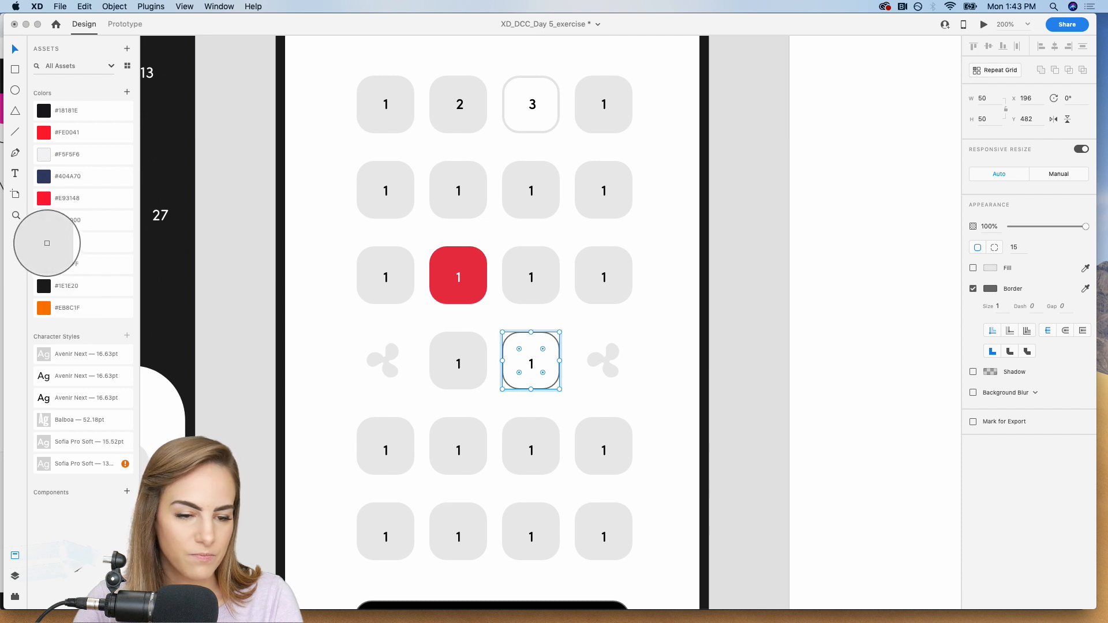
click(47, 243)
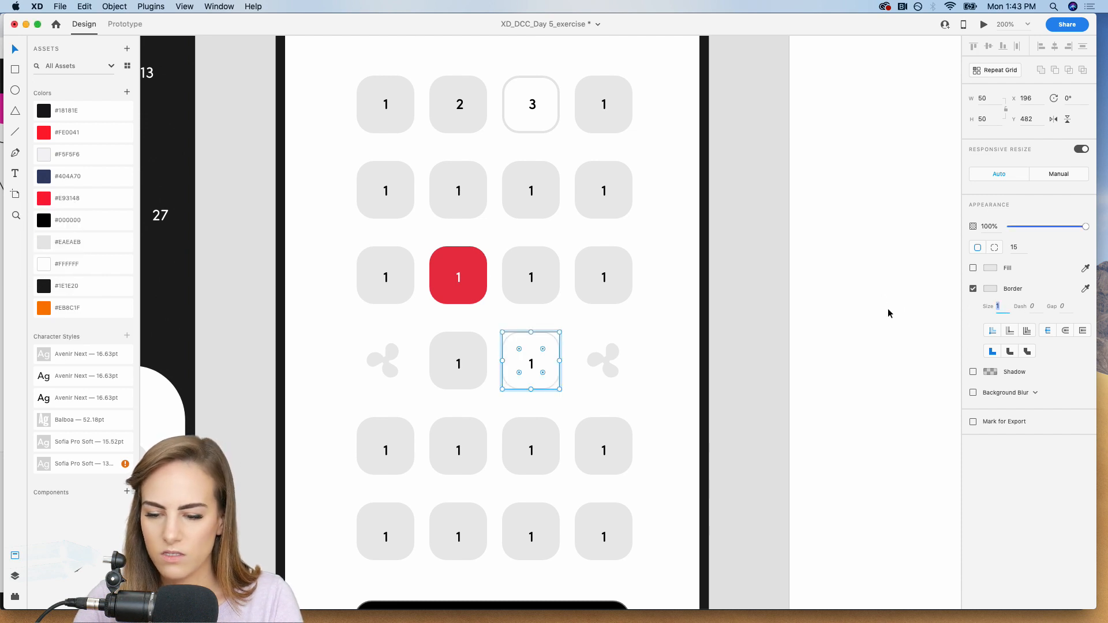
key(Up)
key(super+minus)
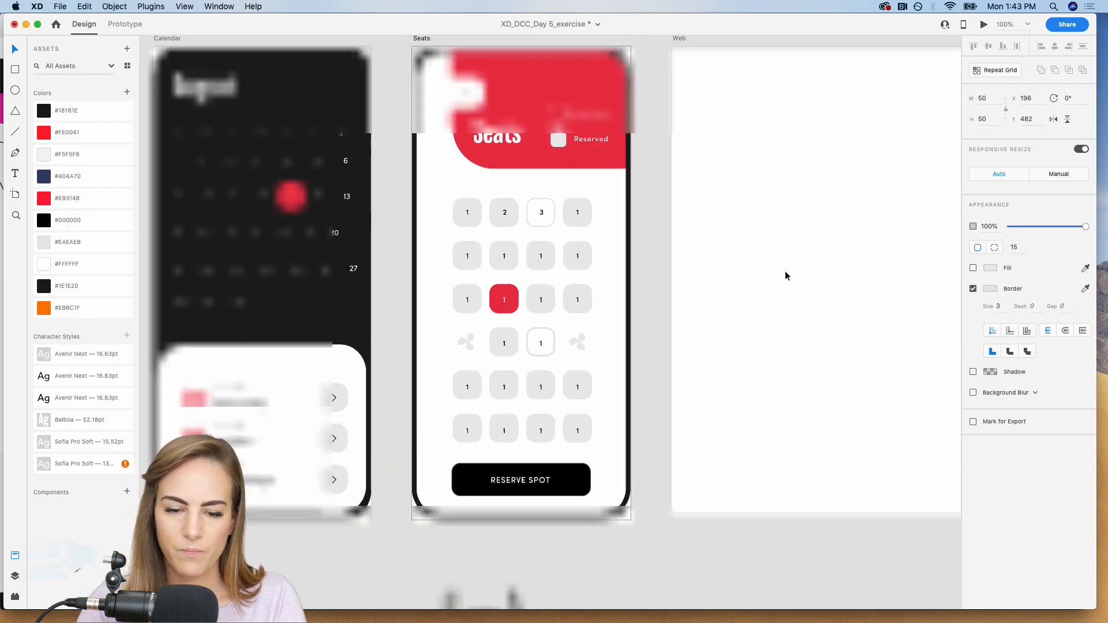
Turn off the fill of the third row's first seat and give it a size 2 border in the saved light grey #EAEAEB.
click(472, 298)
key(super+plus)
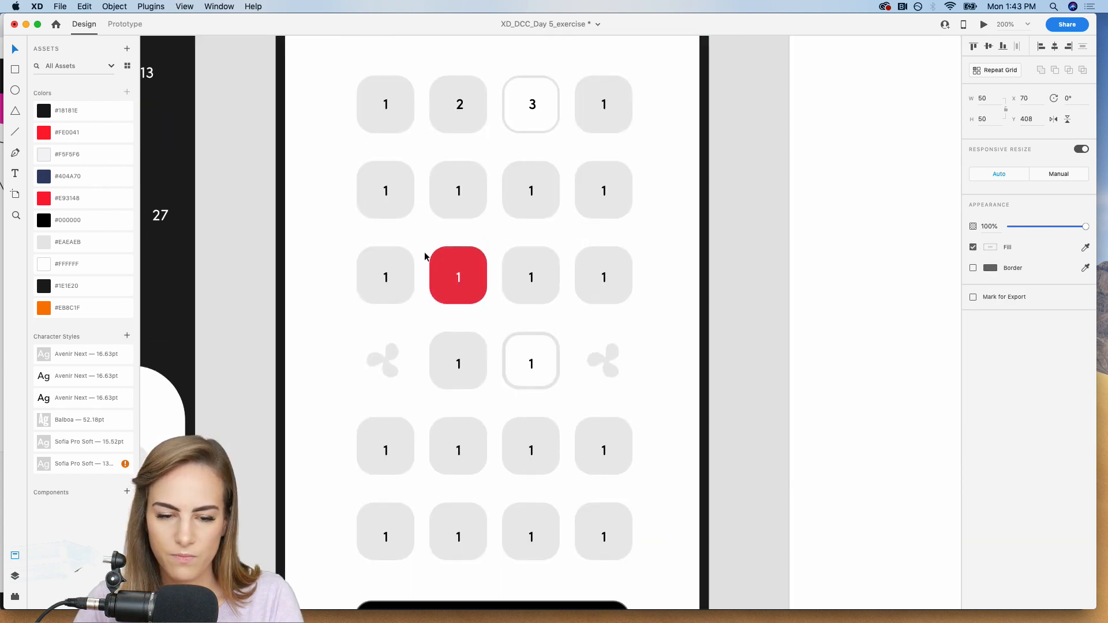
double_click(395, 261)
click(973, 289)
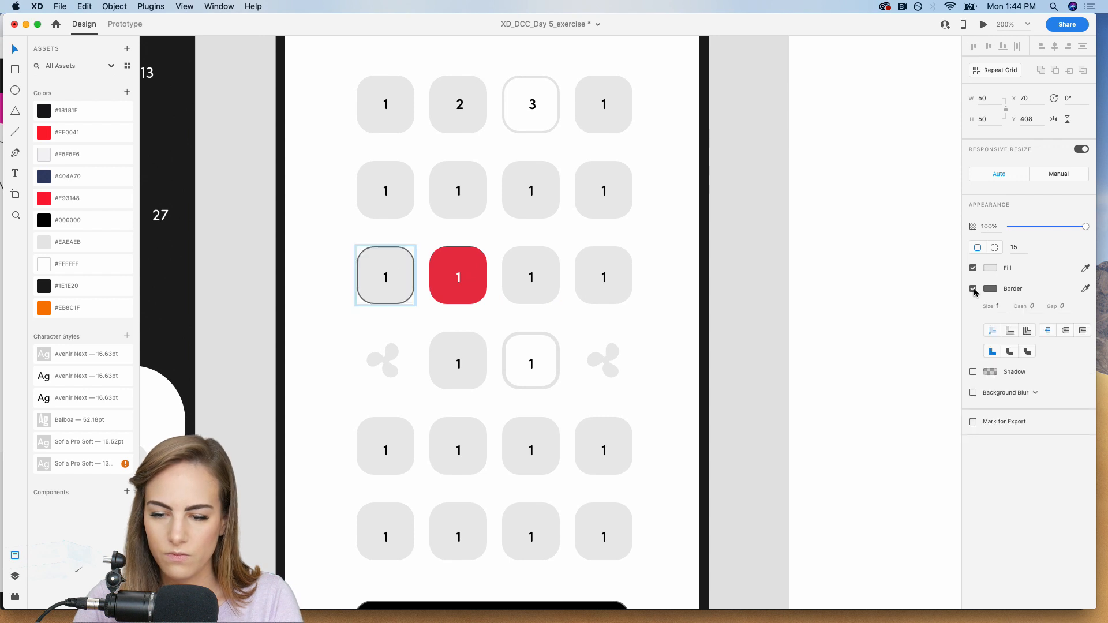
click(974, 268)
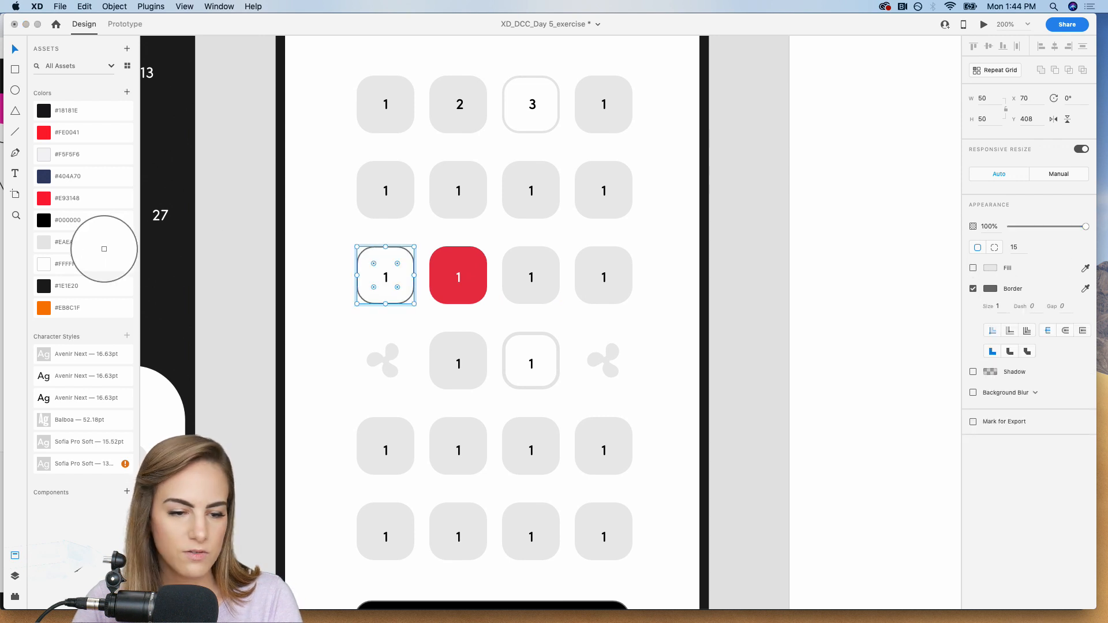
click(48, 242)
click(992, 350)
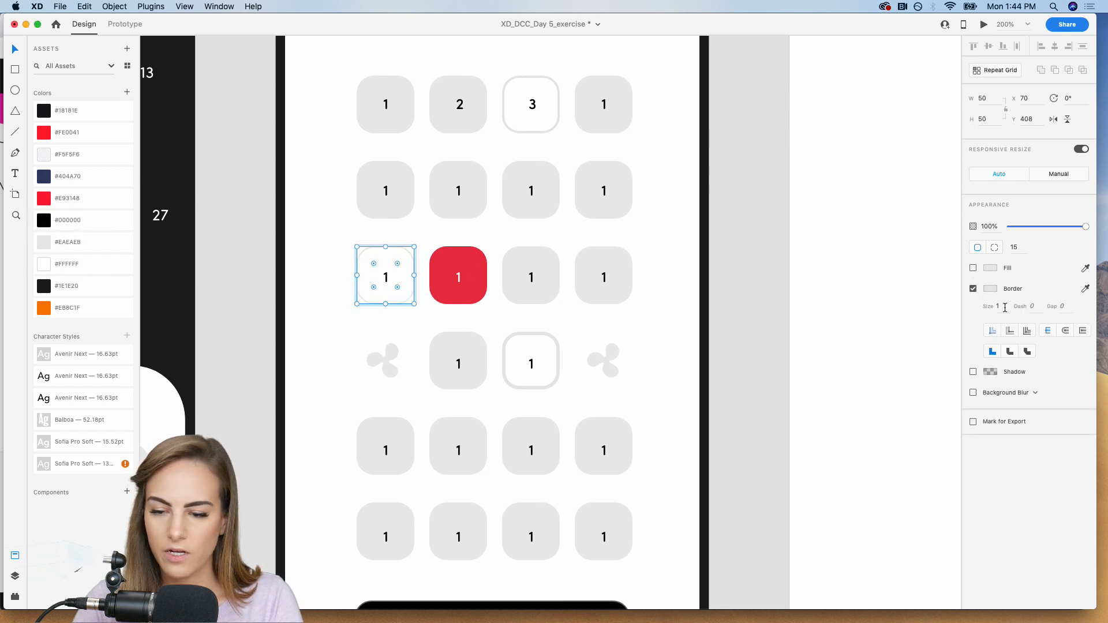
key(Up)
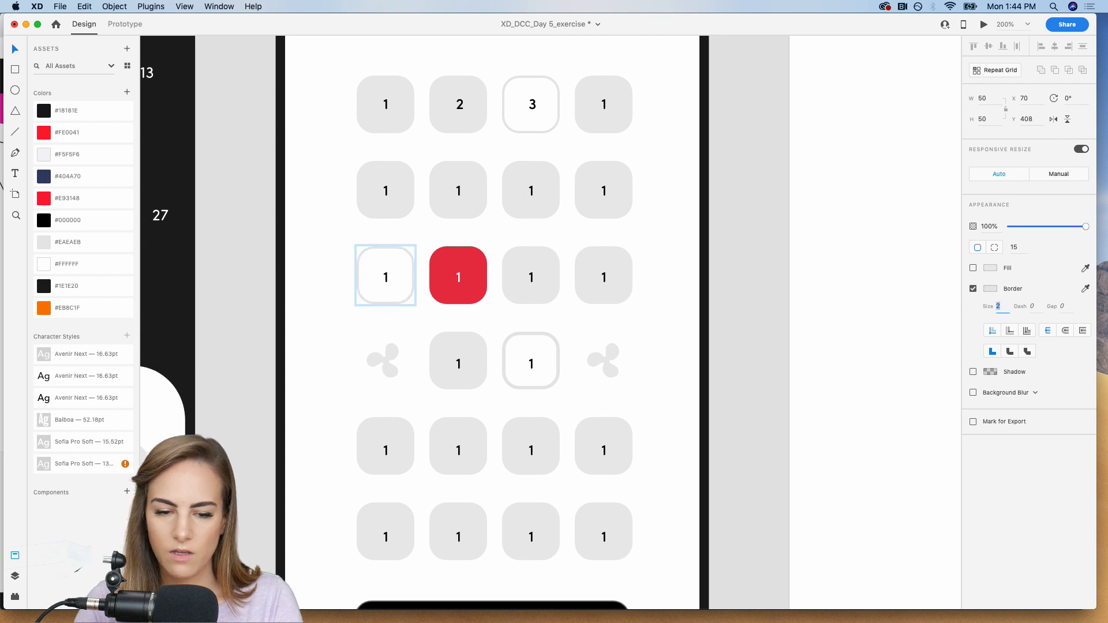
click(746, 274)
key(super+1)
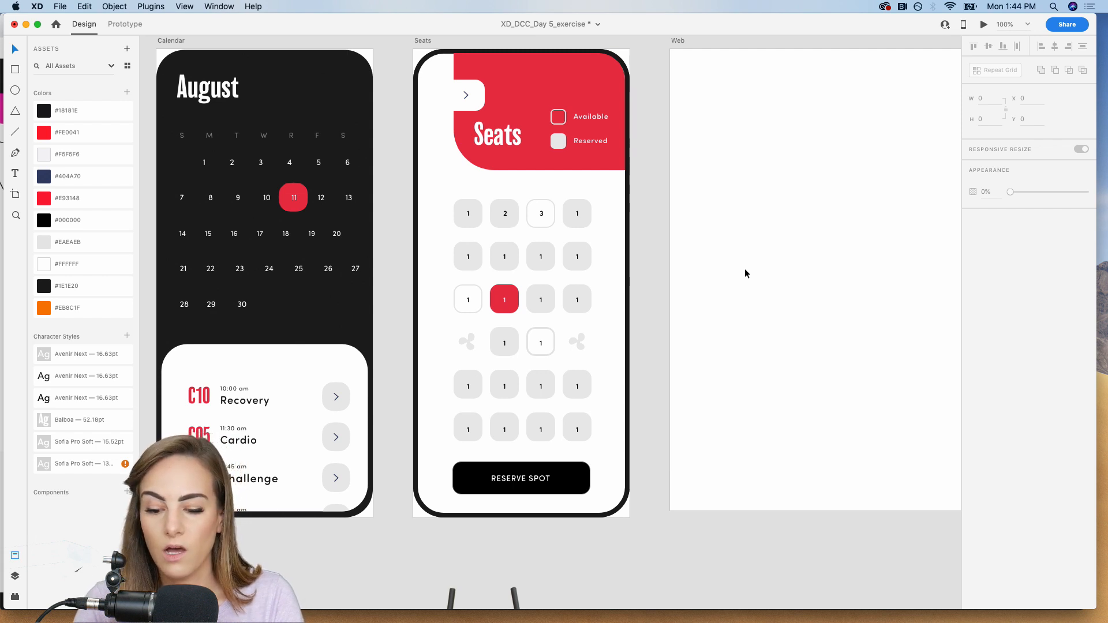
Move the exercise bike image, arrow icons and spare fan icon on the pasteboard to below the Calendar artboard.
key(super+minus)
scroll(744, 273, down, 5)
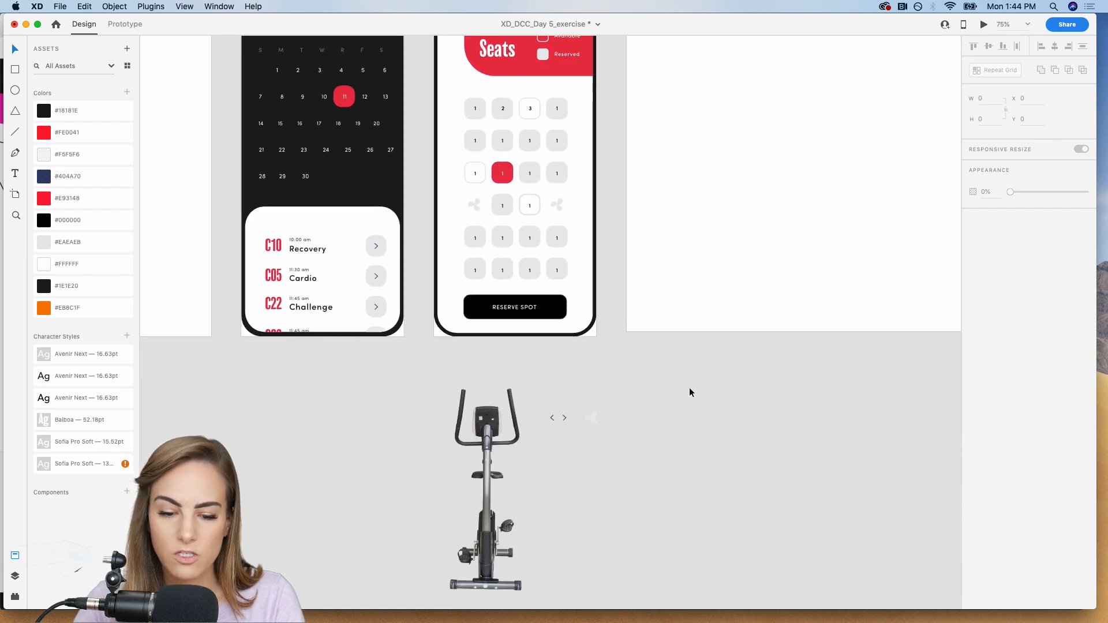
scroll(689, 393, down, 3)
drag(670, 285, 304, 385)
click(529, 355)
scroll(529, 355, up, 1)
scroll(529, 356, right, 1)
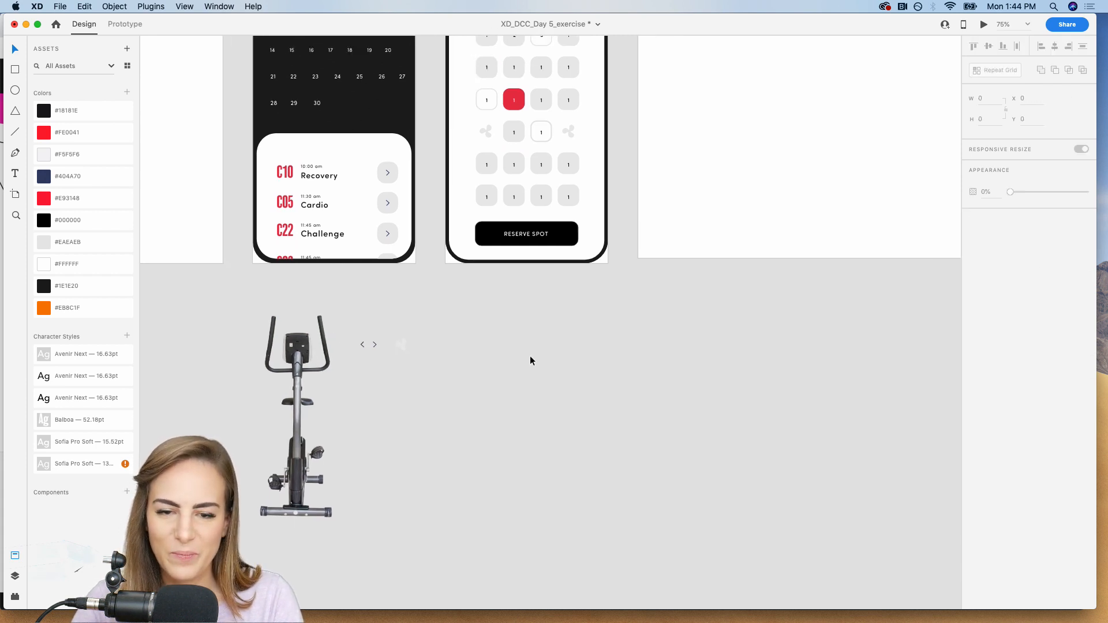
Duplicate the Seats artboard, placing the copy after the Web artboard.
scroll(529, 355, up, 5)
scroll(530, 355, right, 2)
click(373, 114)
key(super+d)
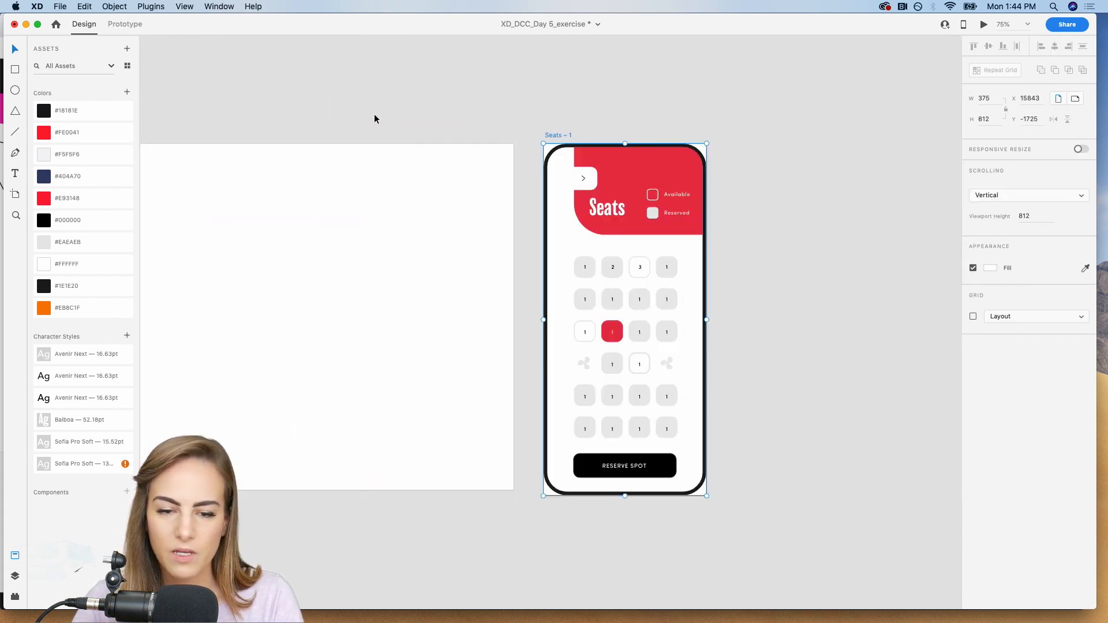
scroll(374, 119, left, 5)
scroll(374, 119, down, 3)
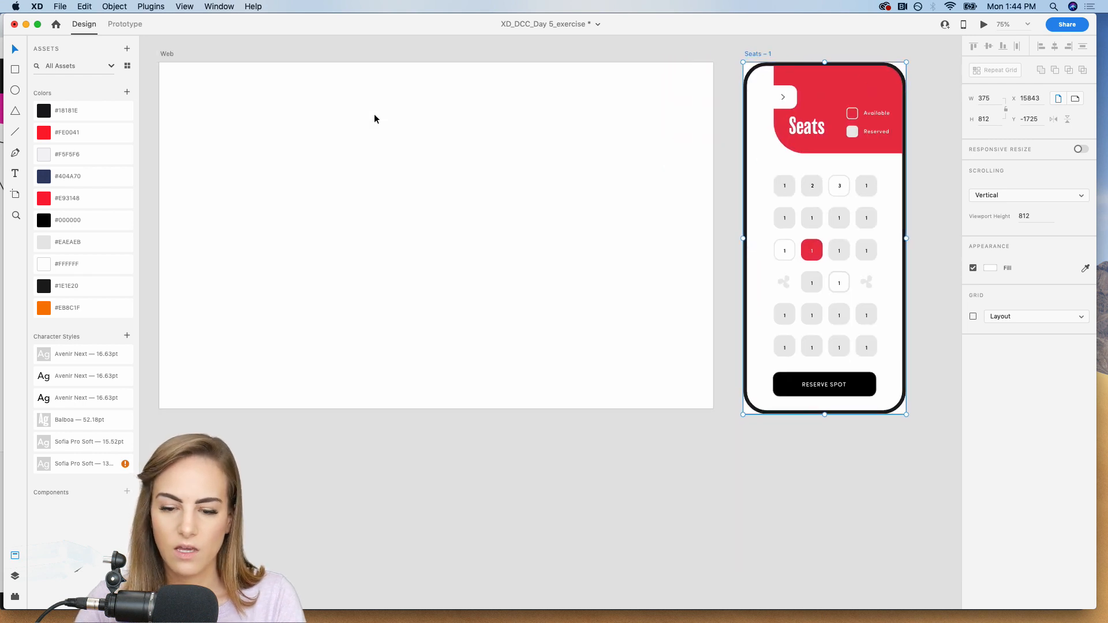
click(939, 459)
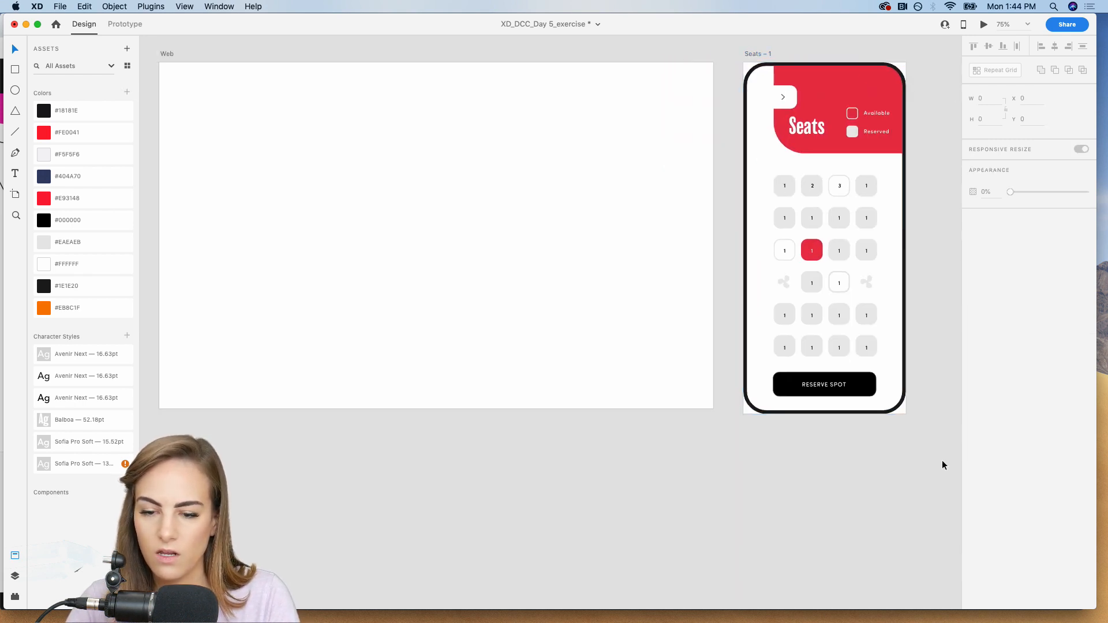
Turn on responsive resize for the duplicated Seats artboard and reduce its height to 800 to match the Web artboard.
click(761, 53)
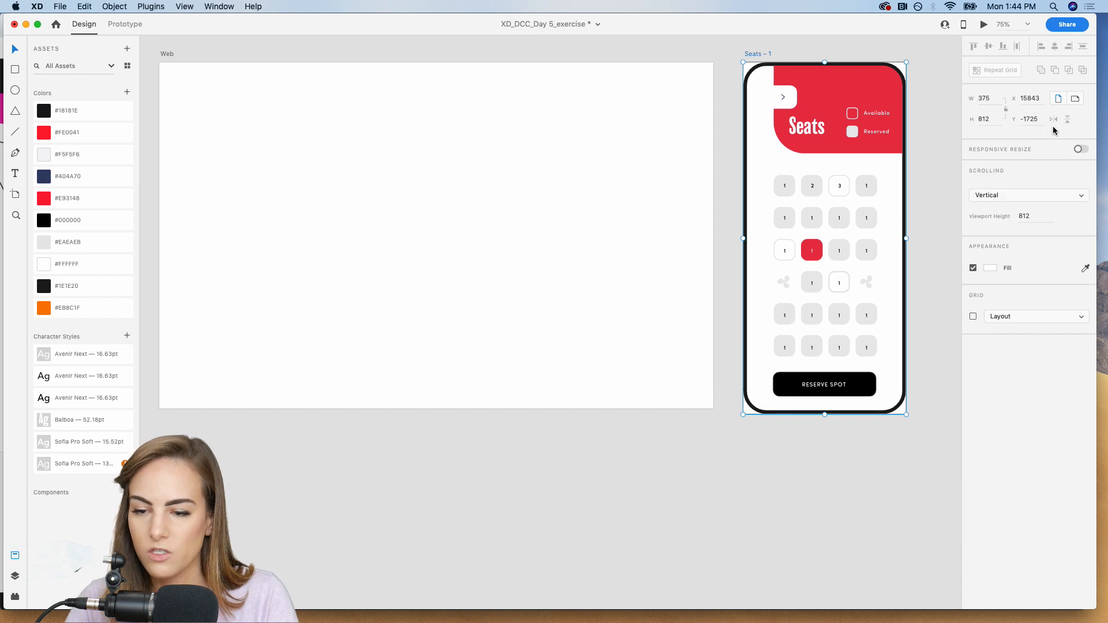
click(1082, 150)
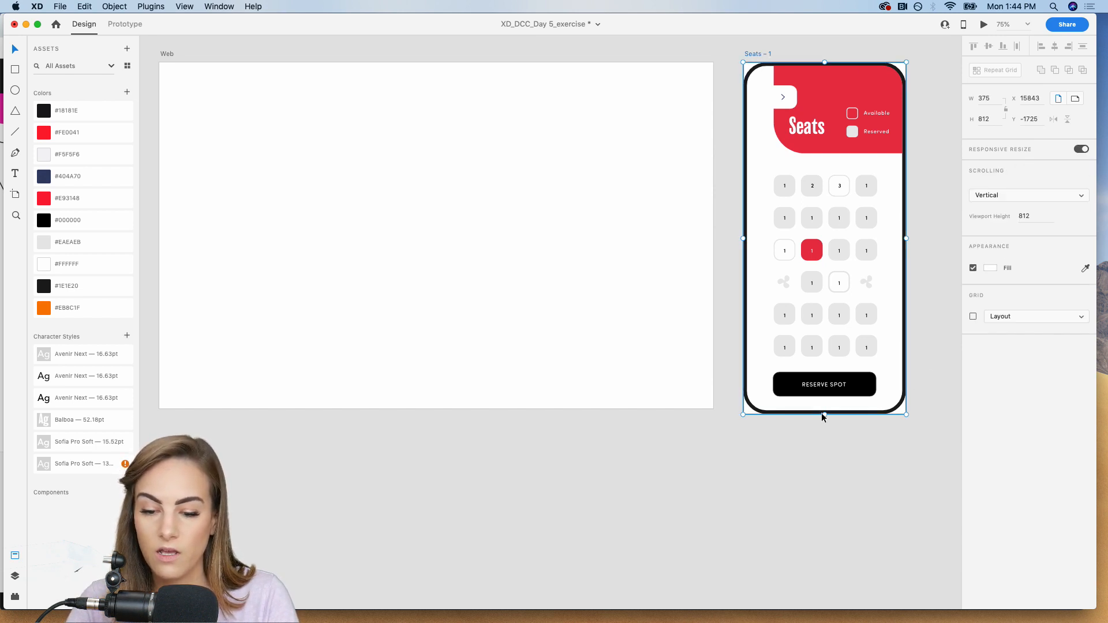
drag(824, 413, 825, 408)
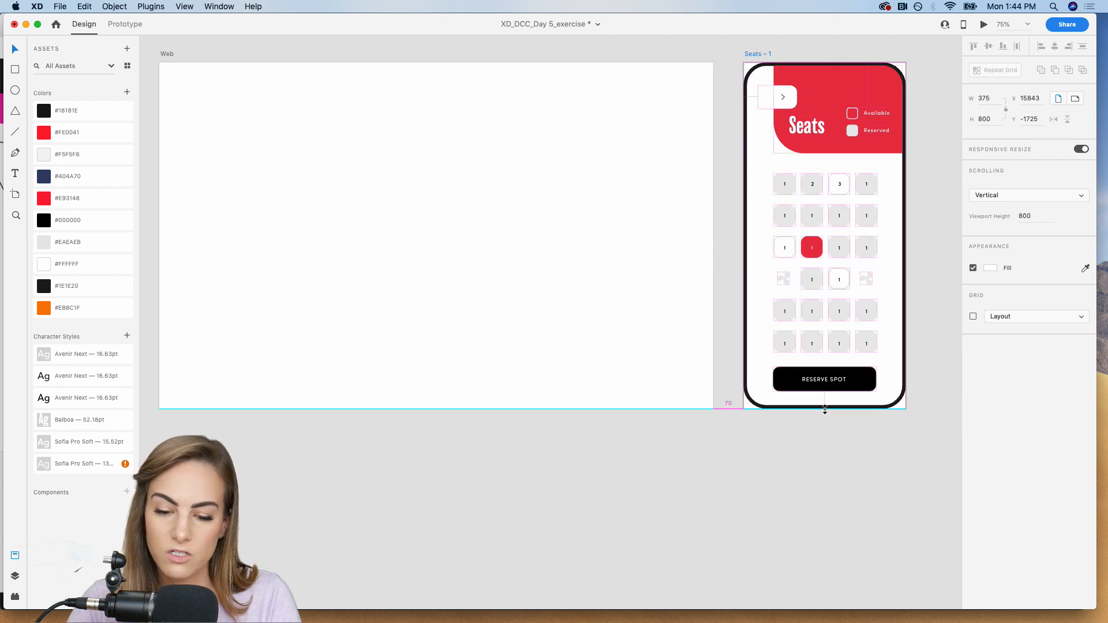
click(789, 441)
Move the duplicated Seats artboard below the Web artboard, aligned with its left edge.
scroll(788, 441, left, 5)
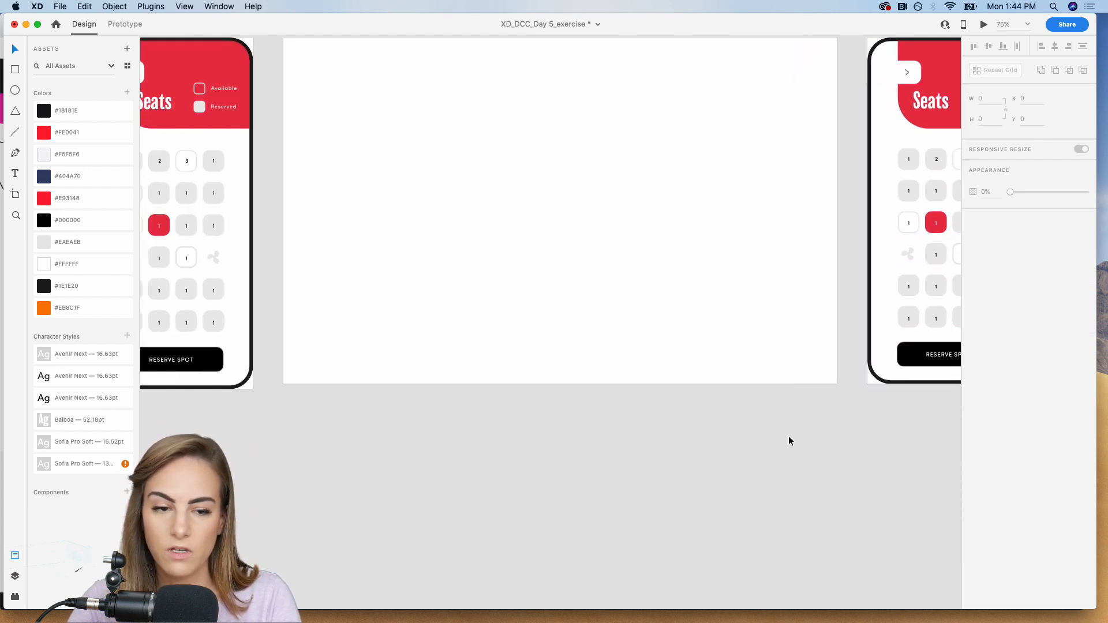
scroll(845, 227, up, 2)
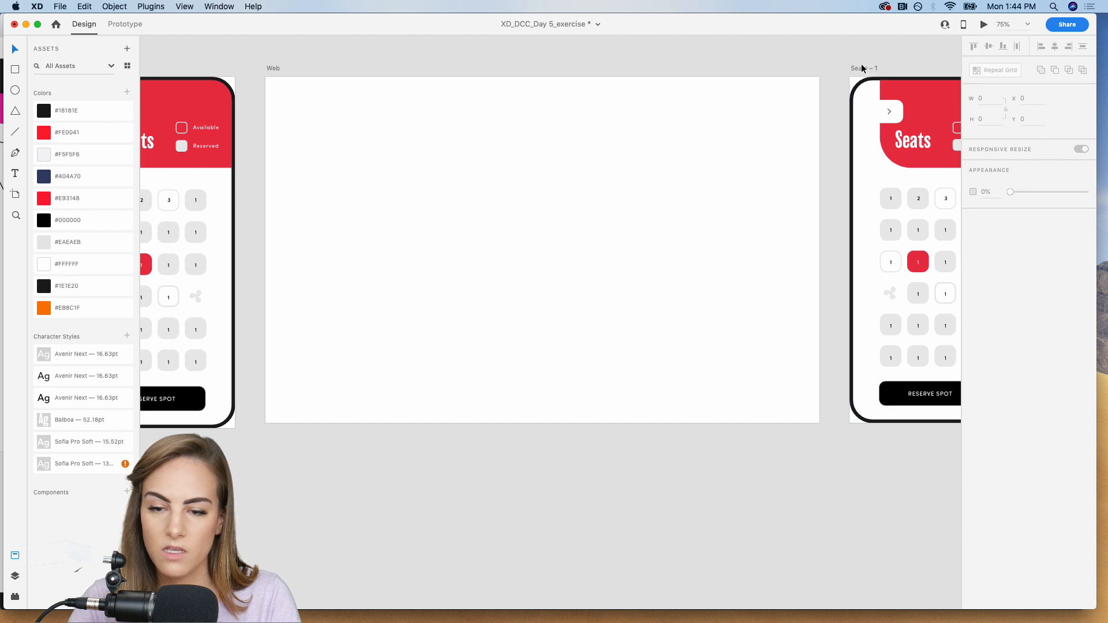
drag(861, 67, 279, 447)
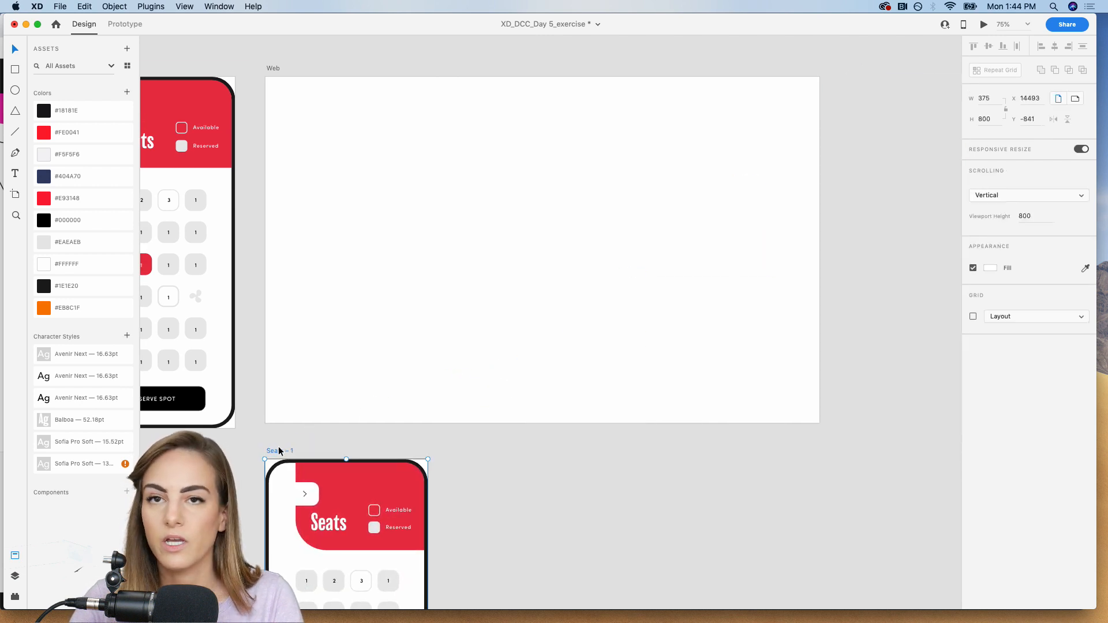
scroll(278, 447, down, 5)
scroll(362, 297, up, 5)
scroll(361, 297, up, 1)
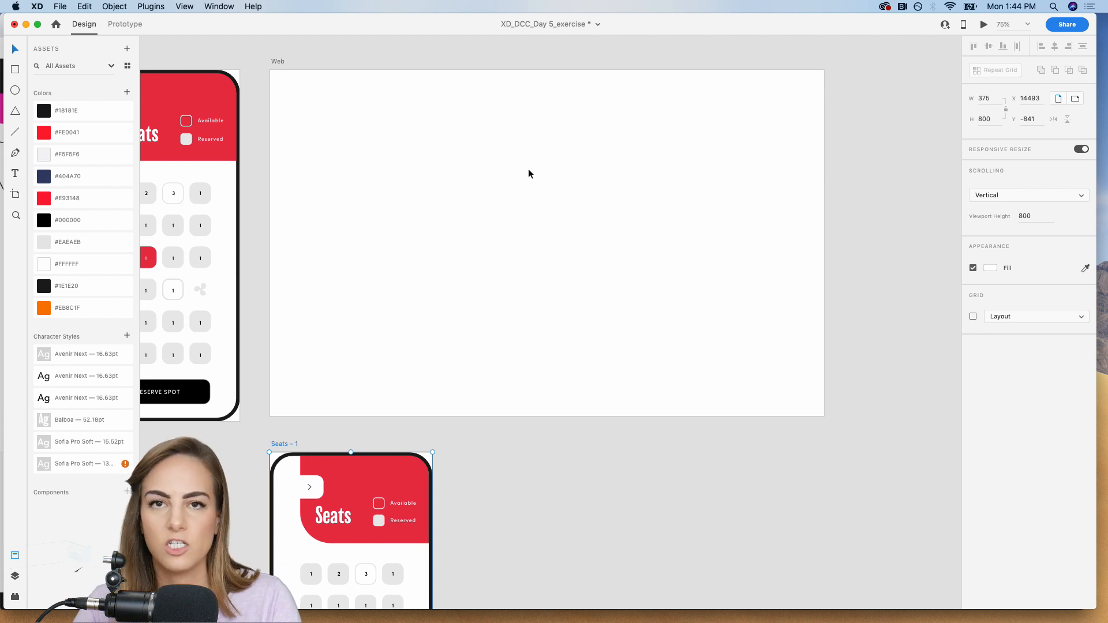
Try narrowing the duplicated Seats artboard to a width of 366 with responsive resize, and undo it.
scroll(502, 289, down, 5)
scroll(503, 290, down, 2)
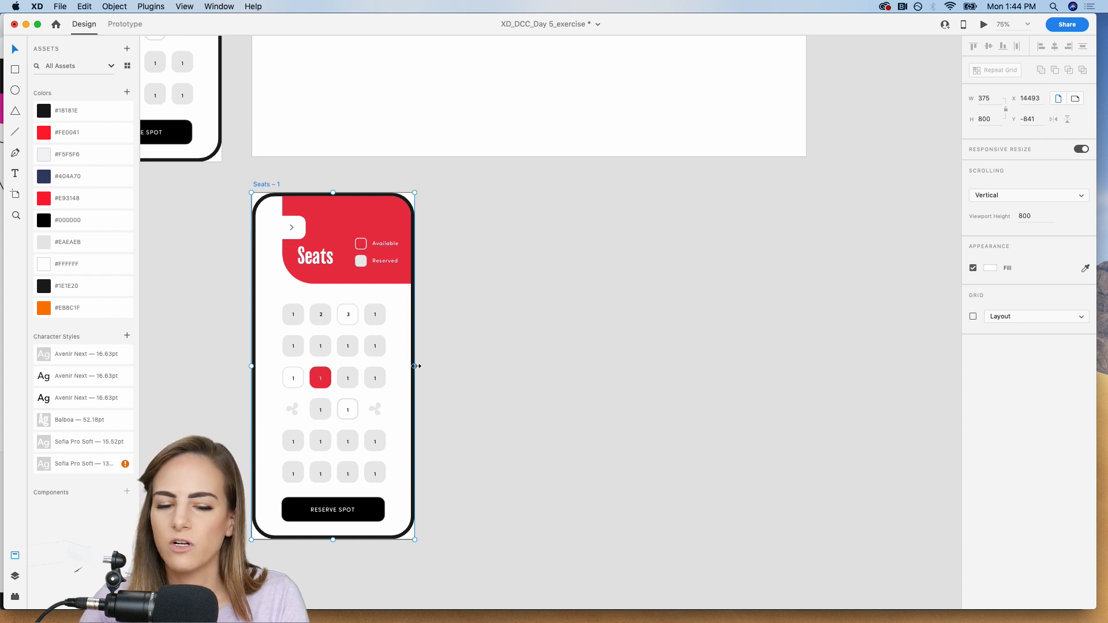
mouse_move(416, 366)
mouse_down()
mouse_move(512, 366)
mouse_move(411, 363)
mouse_up()
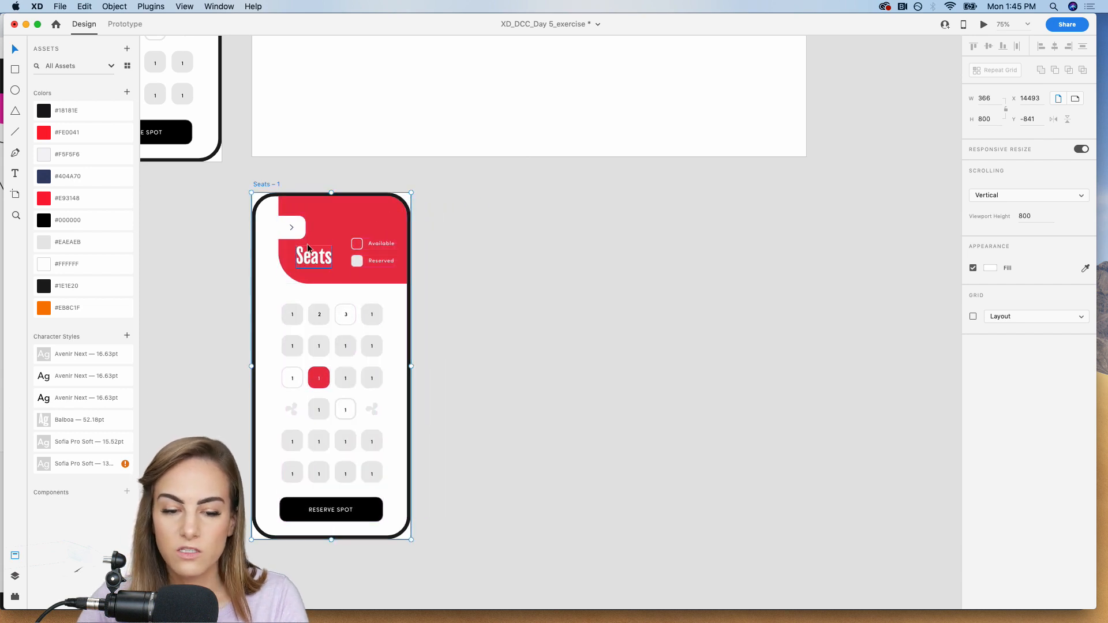
key(super+z)
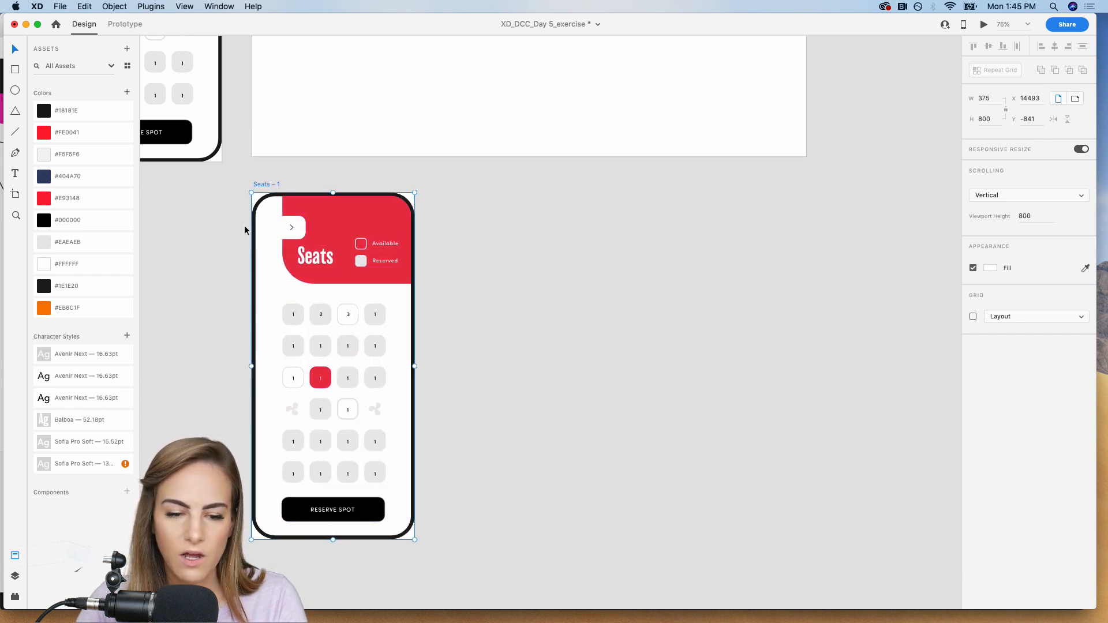
Group the Available and Reserved legend entries in the duplicated Seats artboard's header.
click(368, 263)
double_click(368, 263)
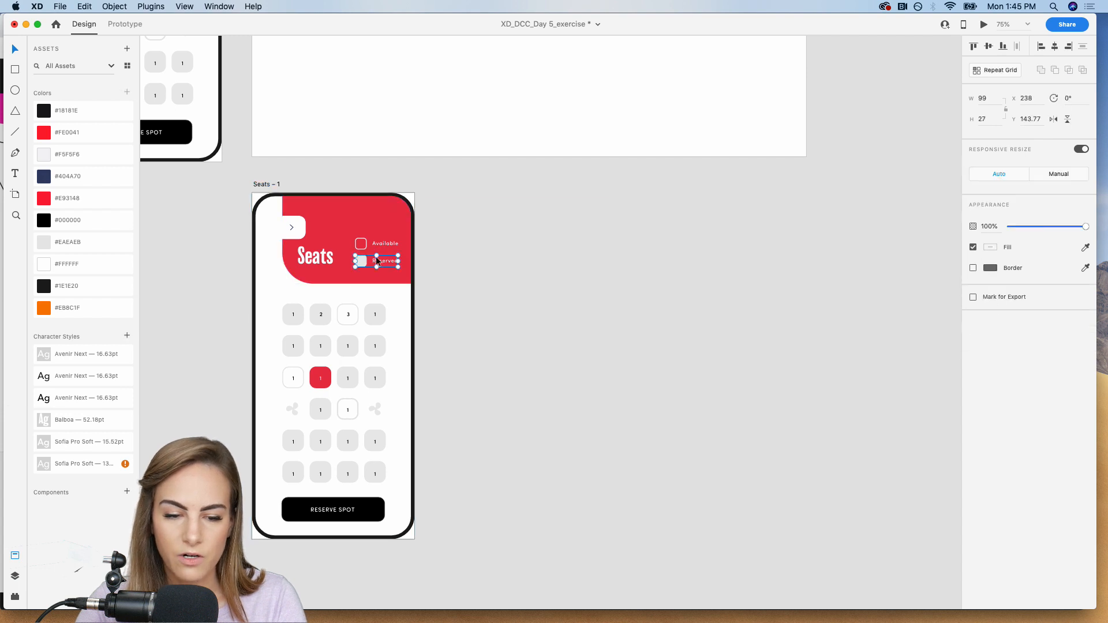
shift+click(384, 245)
key(super+g)
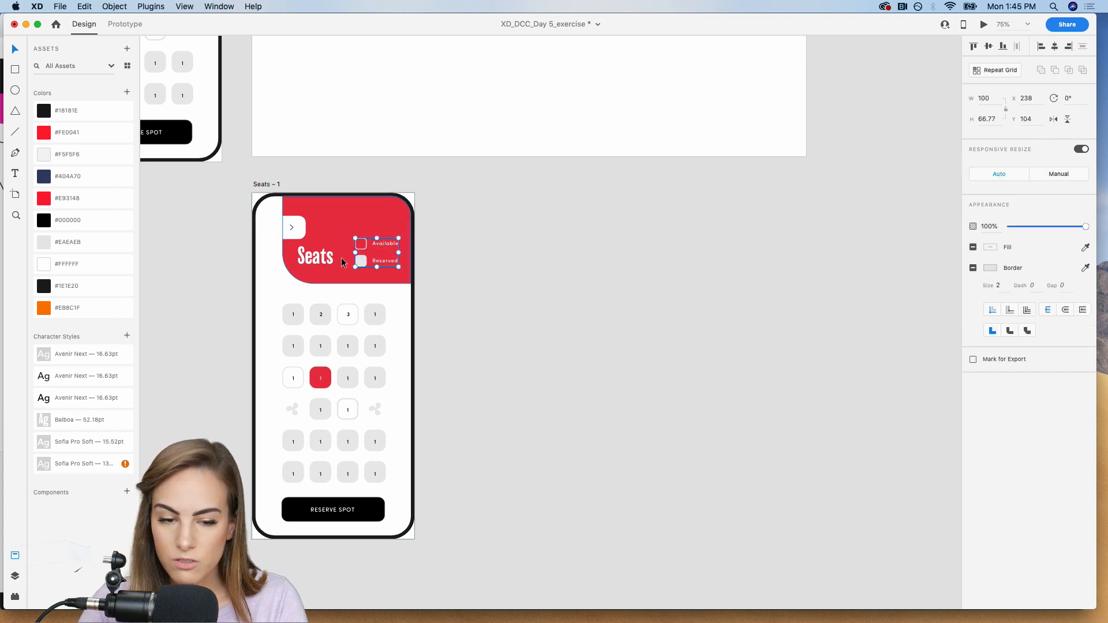
shift+click(323, 259)
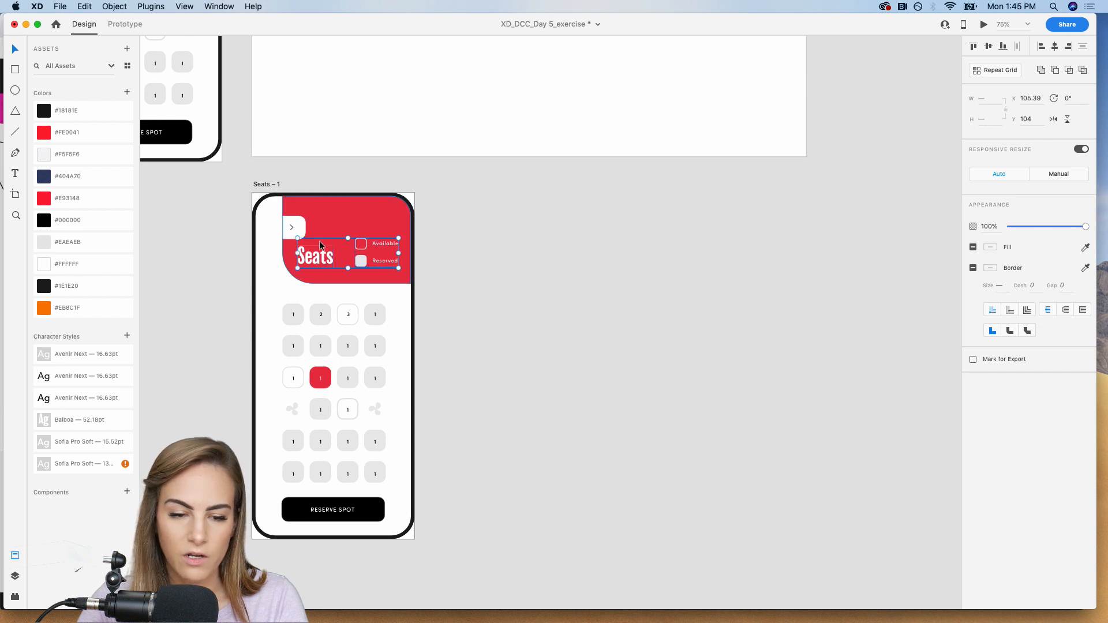
shift+click(285, 225)
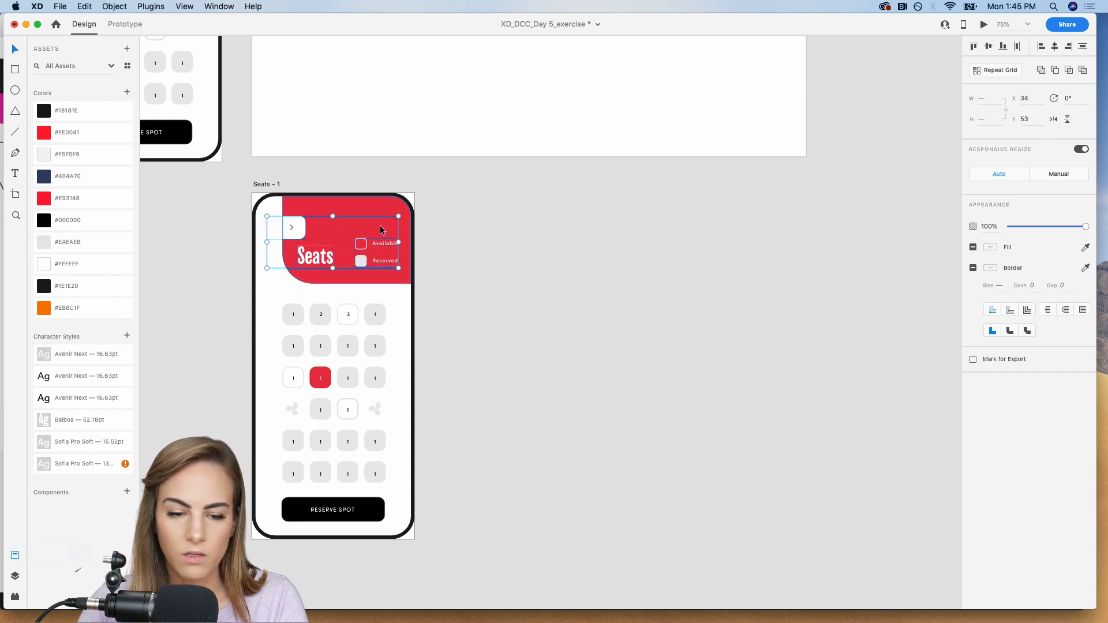
click(465, 218)
key(z)
drag(198, 162, 524, 328)
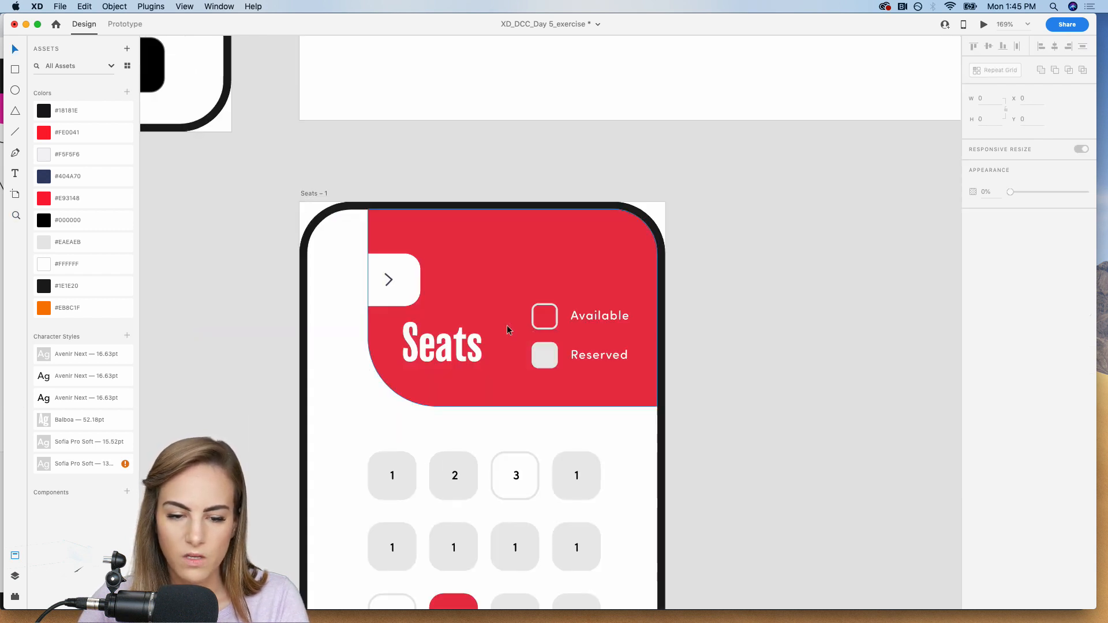
click(388, 281)
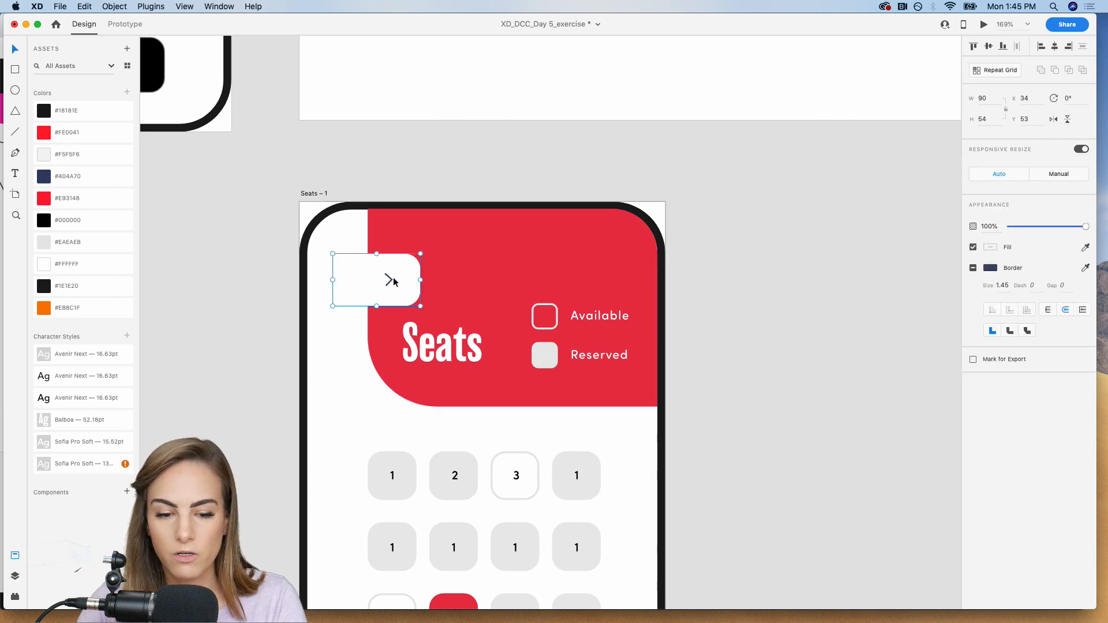
drag(394, 279, 400, 258)
key(super+z)
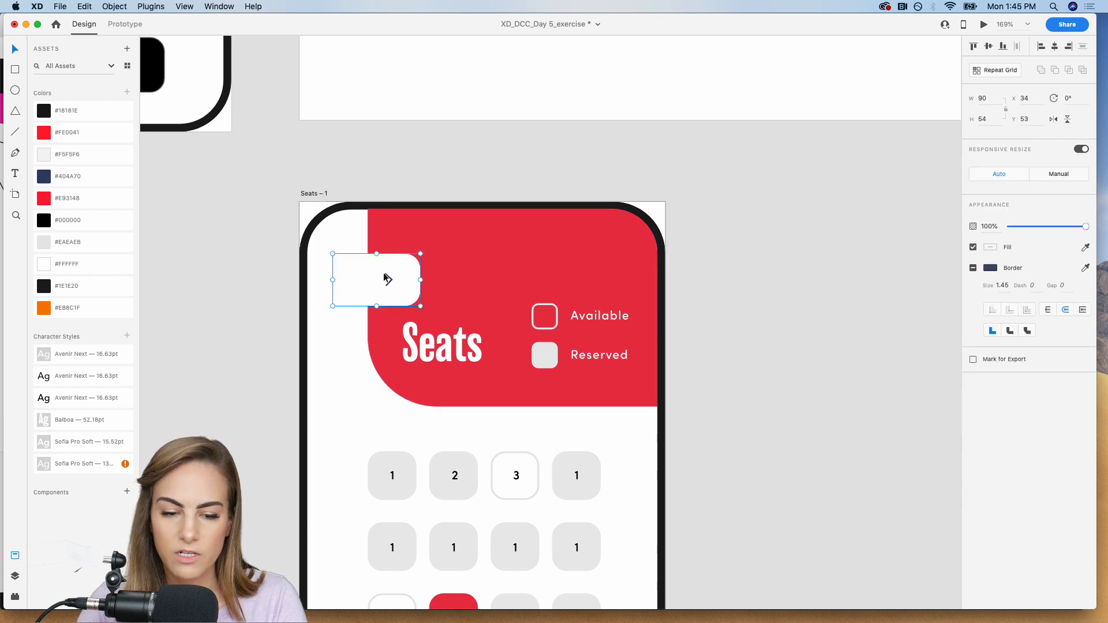
Group the Seats title, the legend and the red header shape, and send the group behind the white arrow tab.
click(470, 356)
shift+click(608, 318)
shift+click(551, 253)
key(super+g)
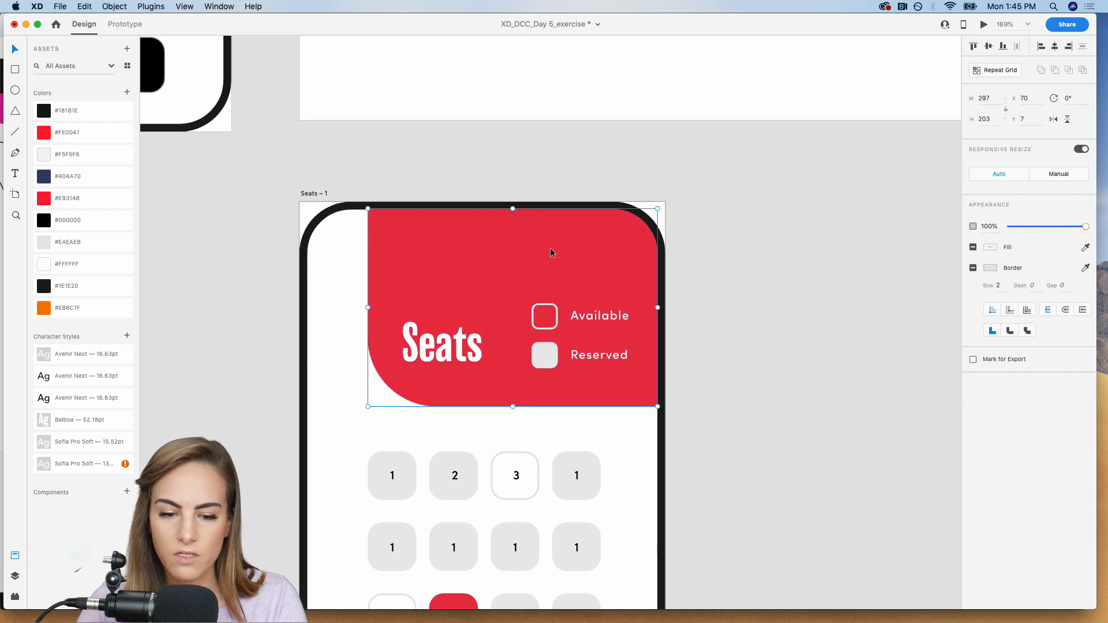
key(super+[)
Group the white arrow tab together with the red header group.
shift+click(406, 261)
key(super+g)
click(711, 237)
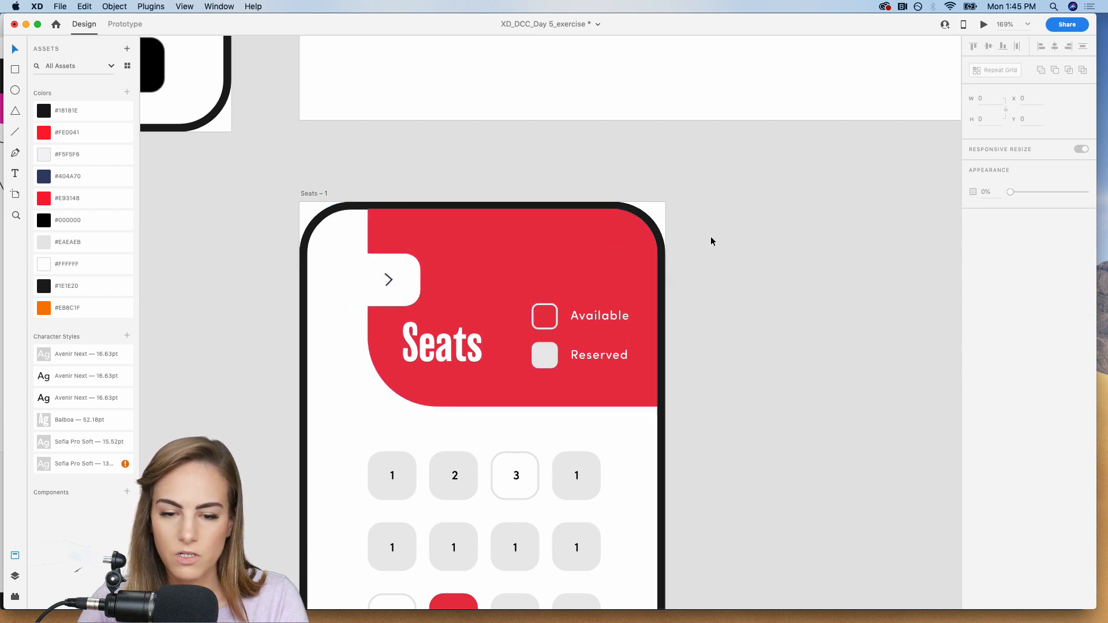
Try widening the duplicated Seats artboard to 1109 with responsive resize, and undo it.
key(super+1)
scroll(711, 237, down, 2)
scroll(711, 237, right, 3)
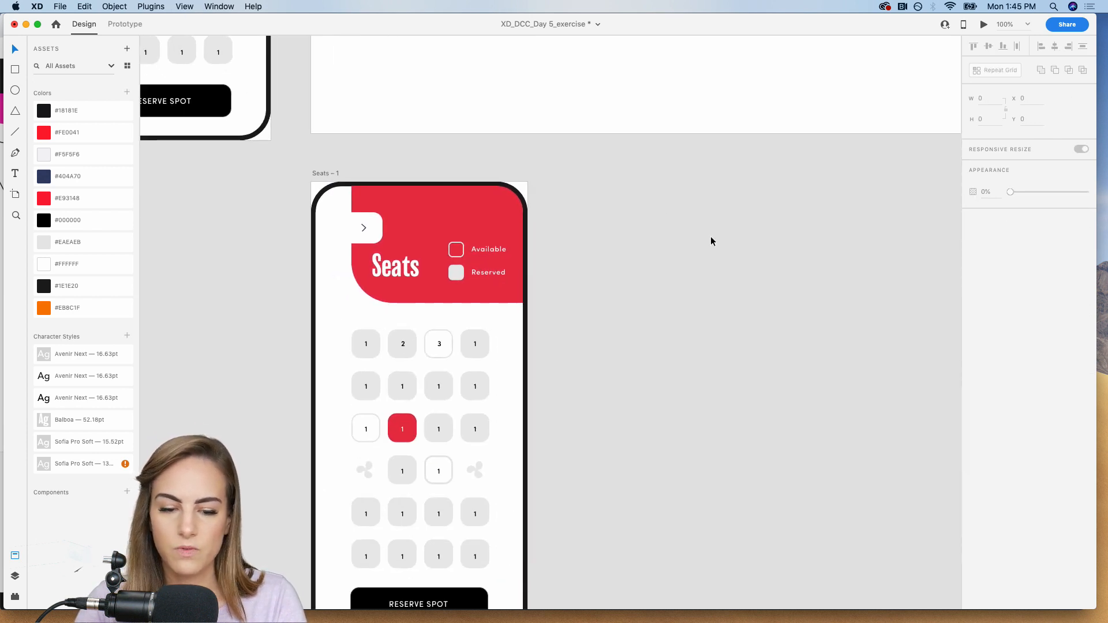
key(super+minus)
scroll(711, 241, down, 1)
scroll(711, 241, right, 2)
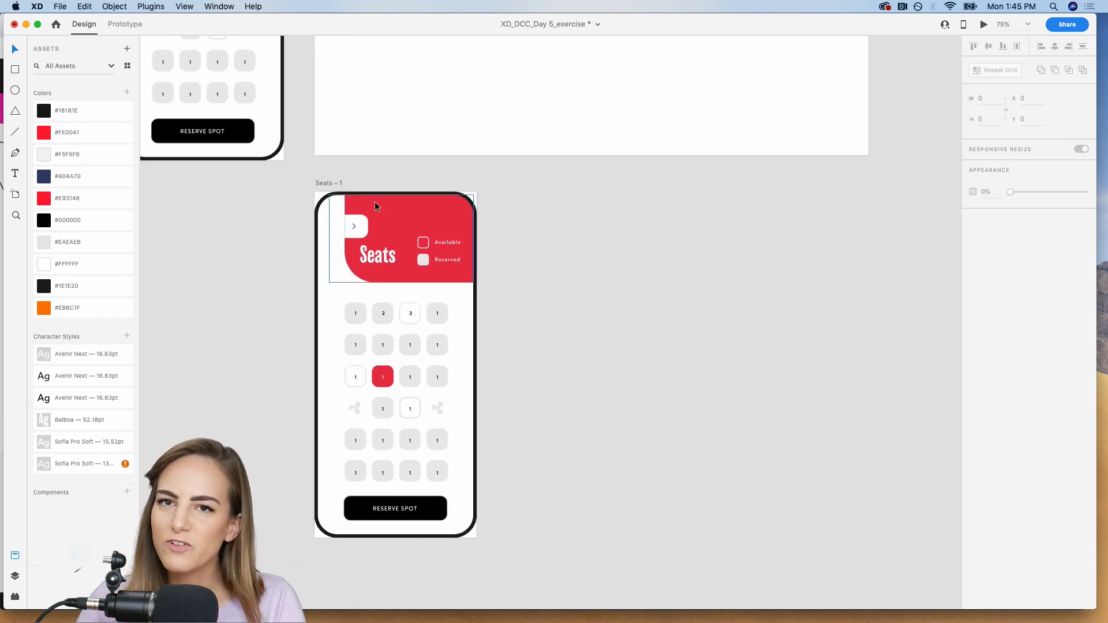
click(324, 183)
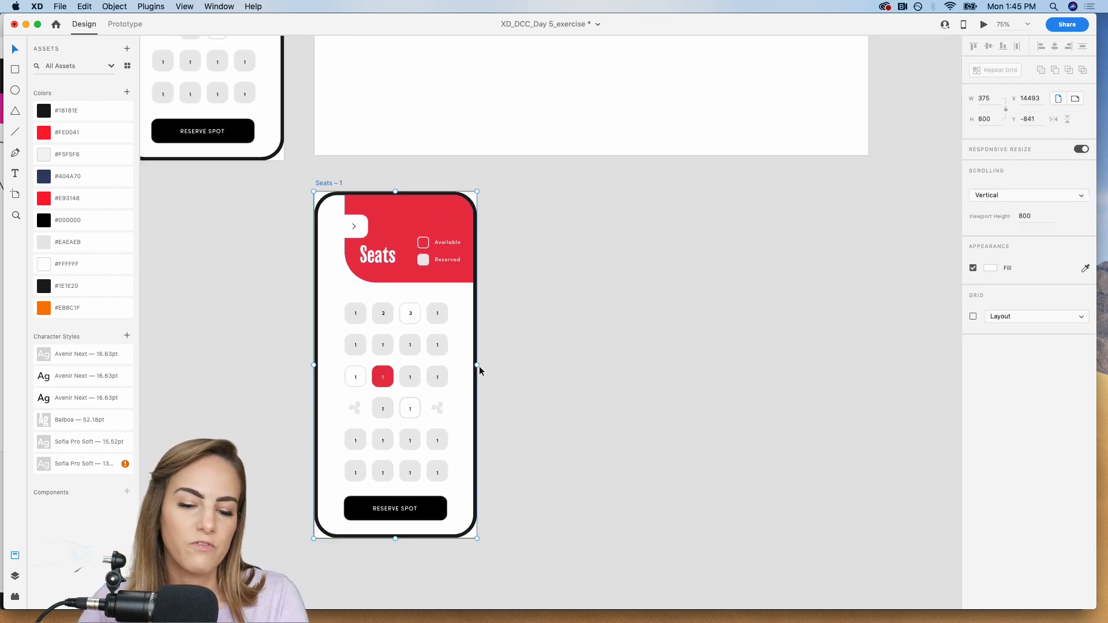
drag(478, 365, 794, 363)
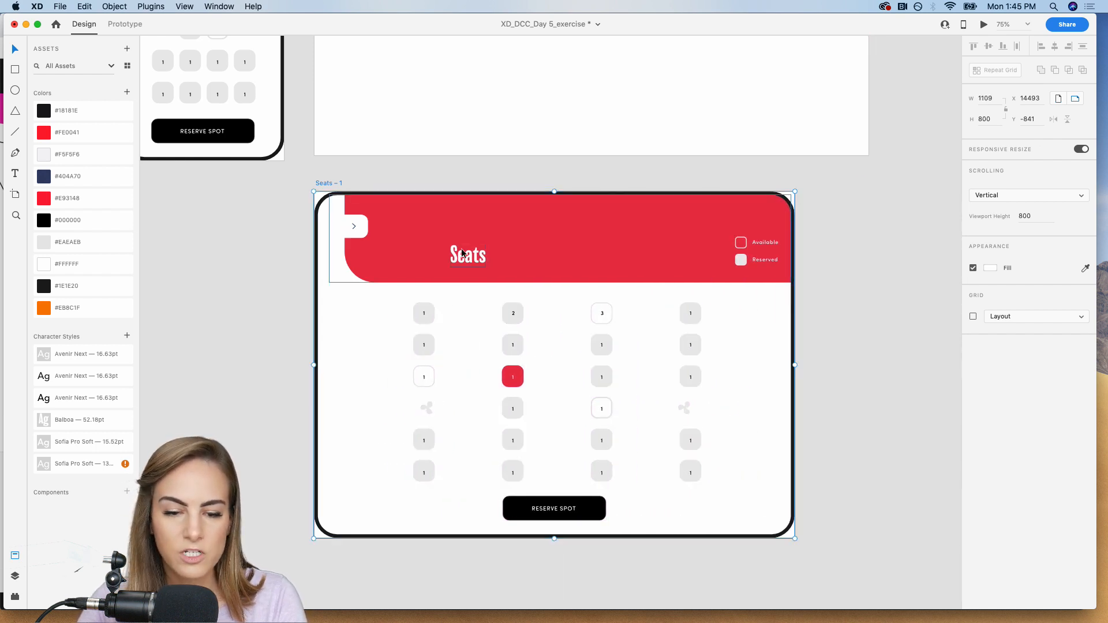
key(super+z)
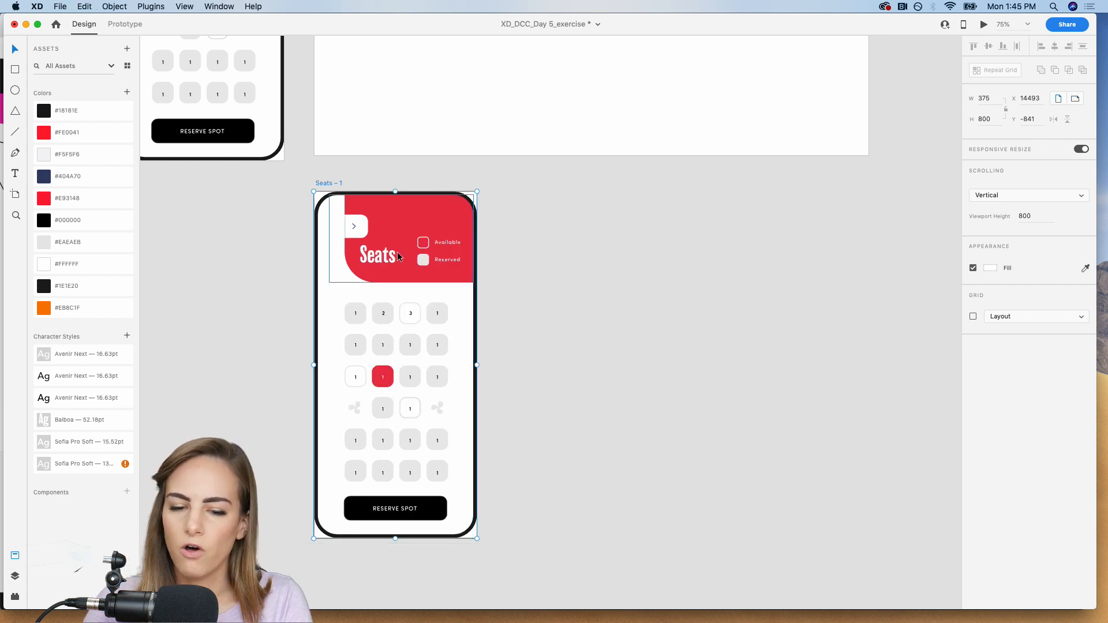
Set the Seats title in the duplicated artboard's header to manual responsive resize and pin it to the left edge.
double_click(380, 259)
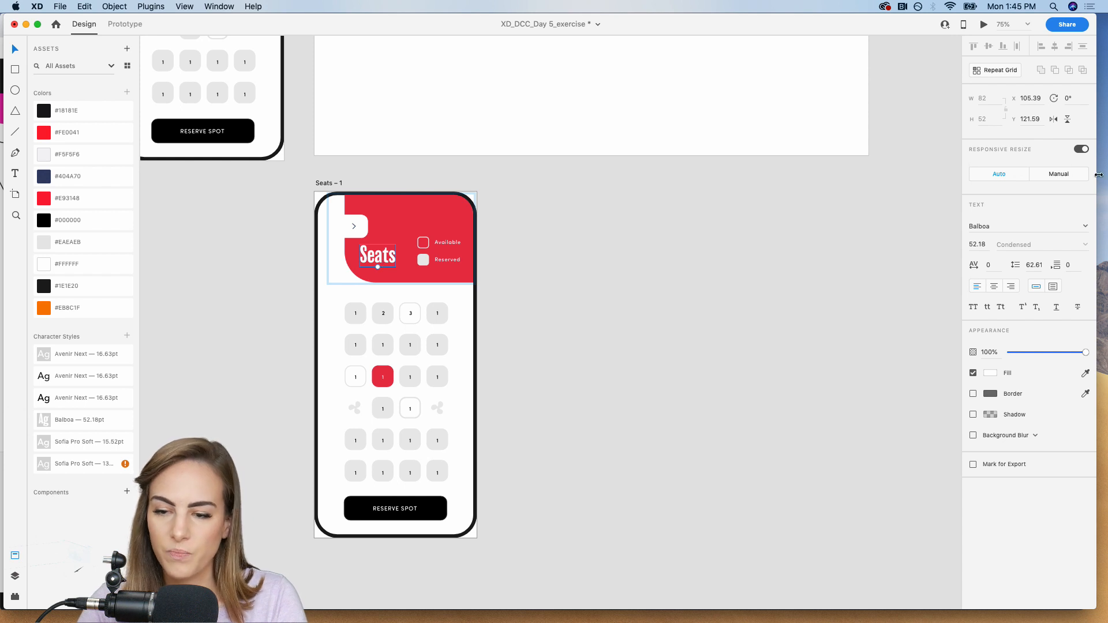
click(1067, 173)
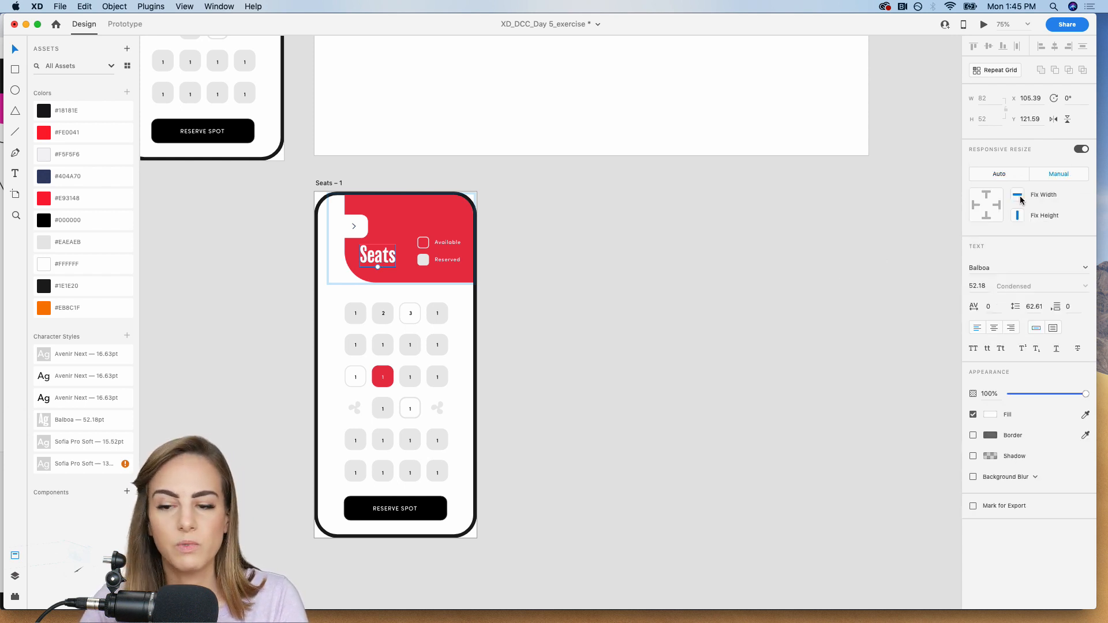
click(974, 204)
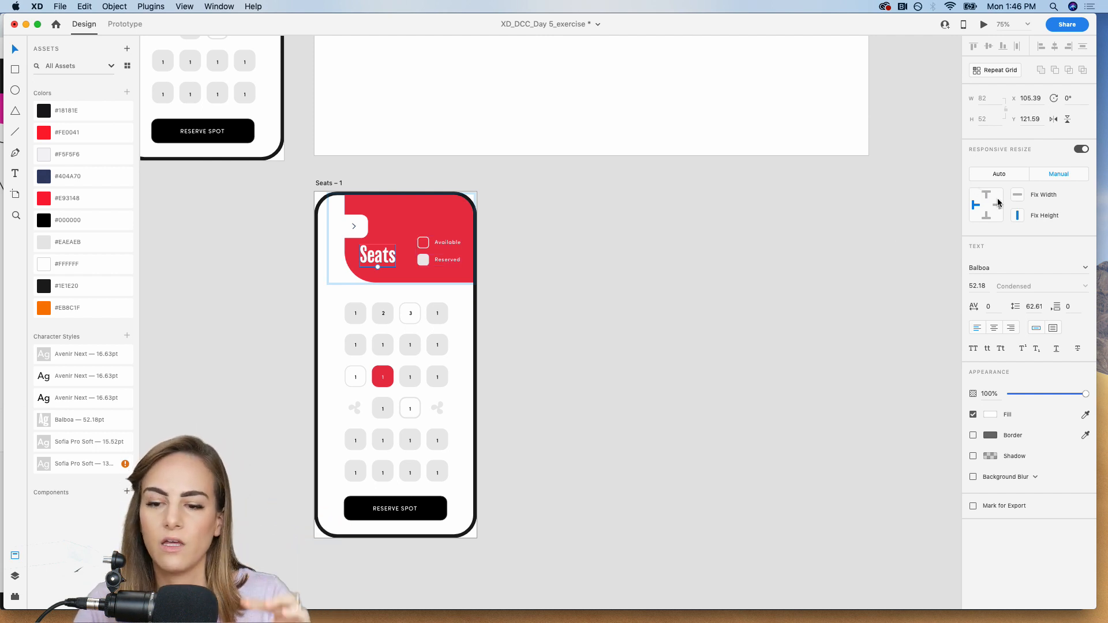
Test the title's left pin by widening the duplicated Seats artboard, including to 705, and undo each resize.
click(328, 183)
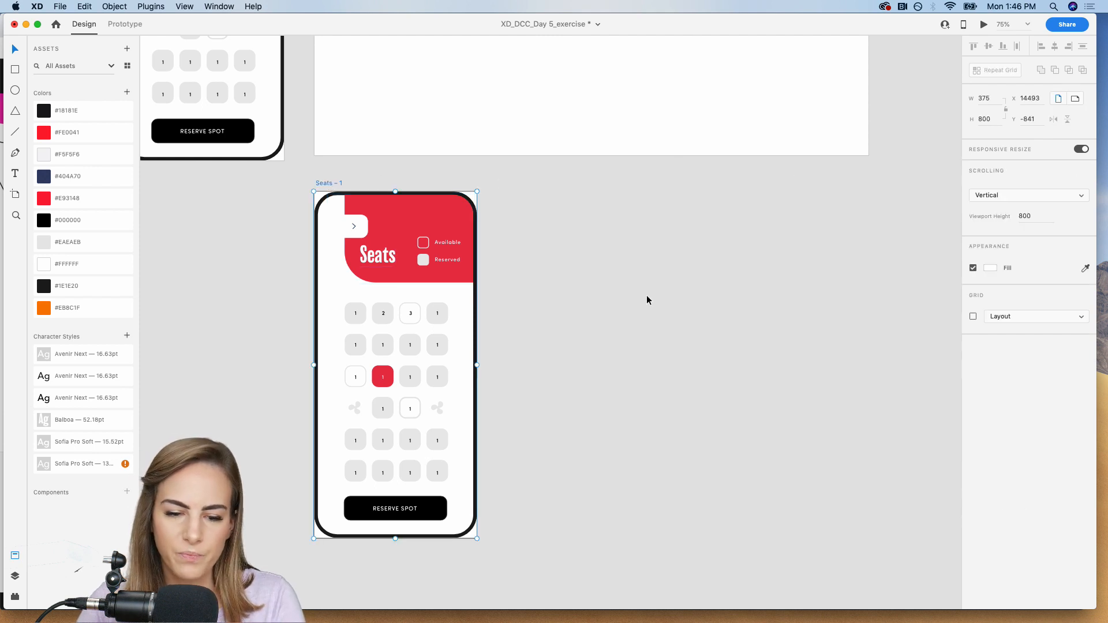
drag(477, 366, 619, 363)
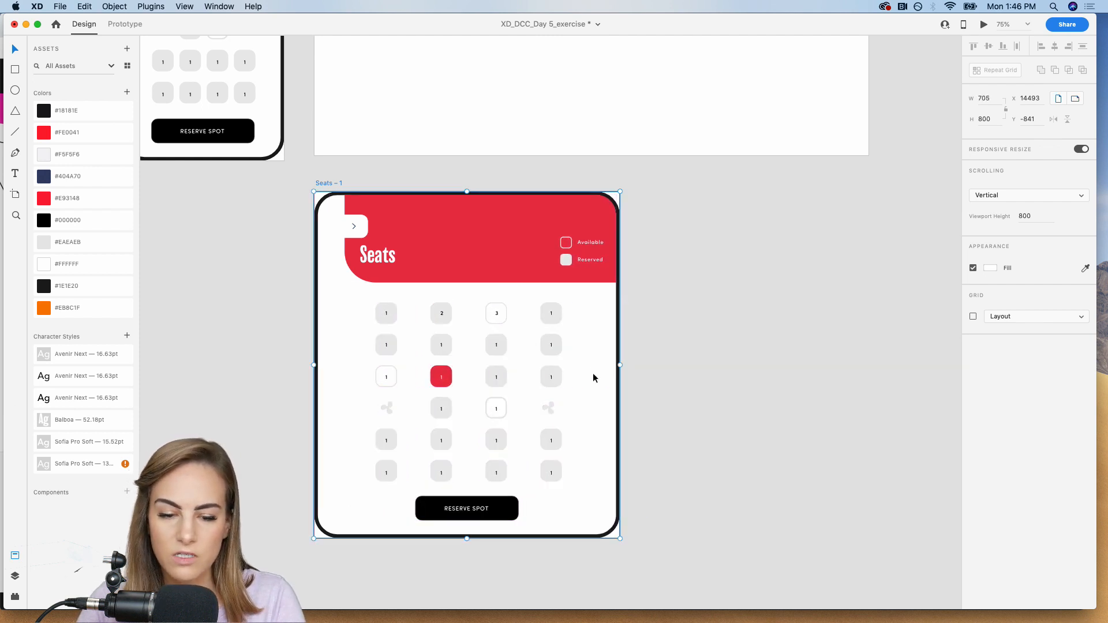
key(super+z)
click(580, 355)
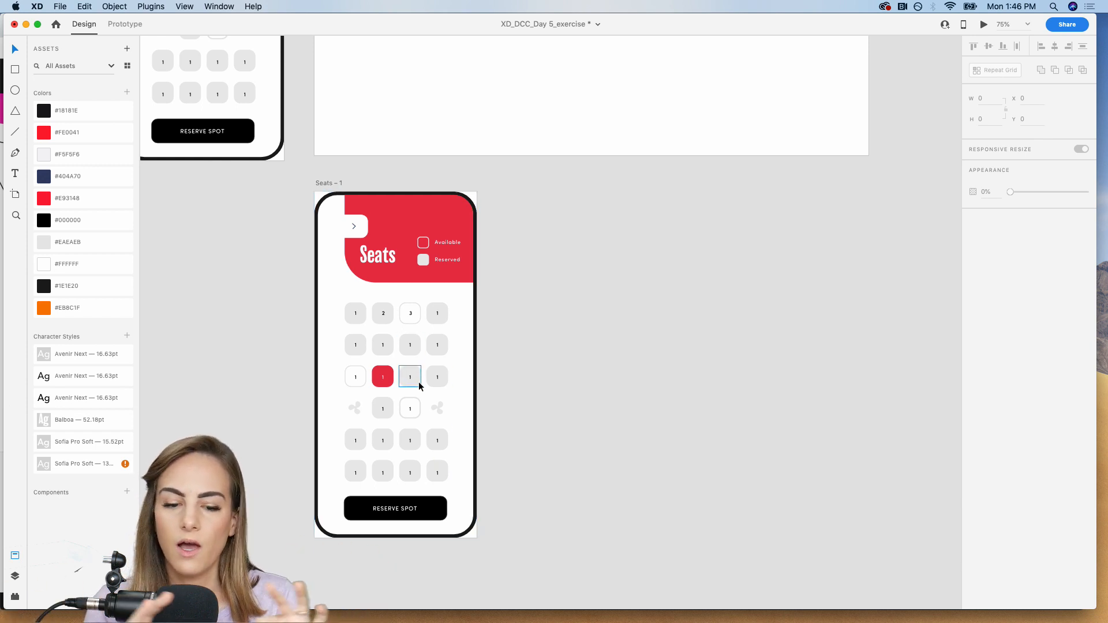
click(326, 183)
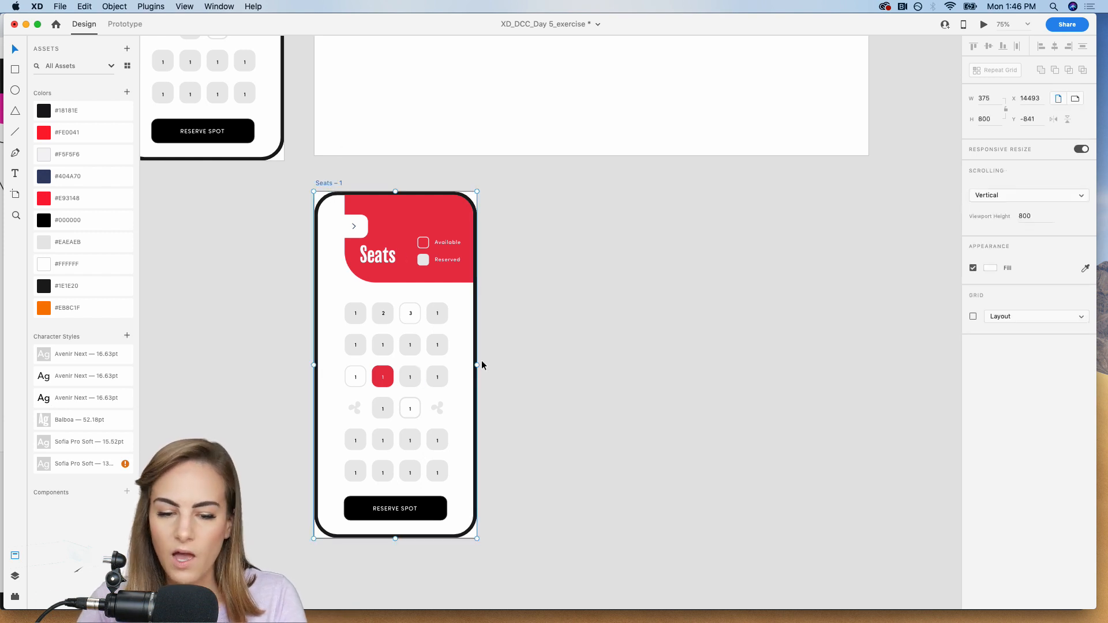
drag(479, 366, 735, 365)
key(super+z)
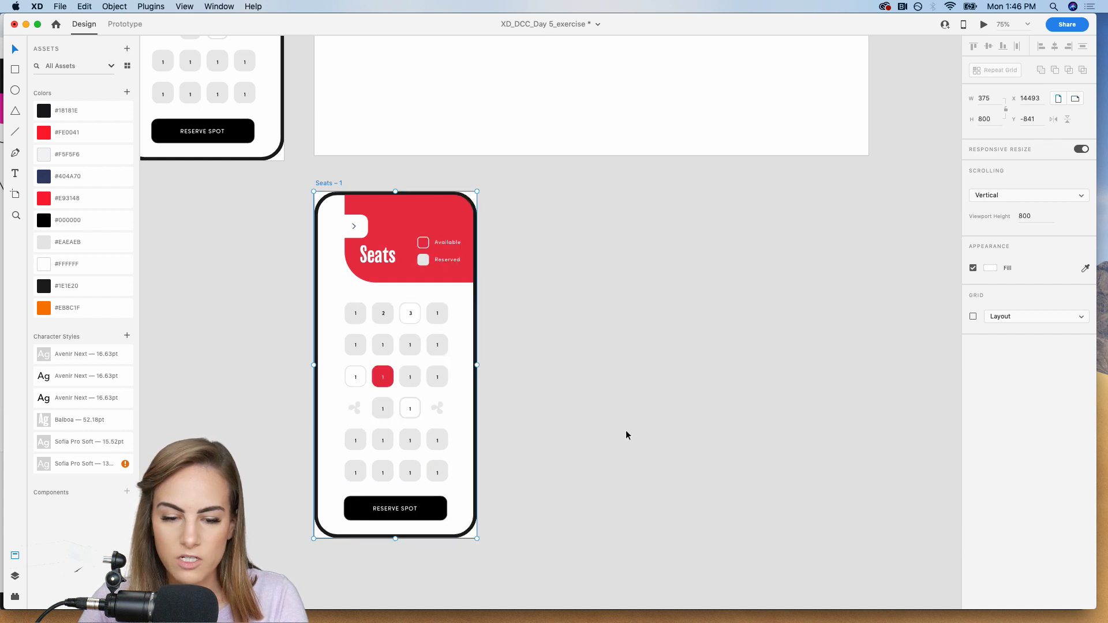
Switch all seat tiles and fan icons in the duplicated artboard to manual responsive resize.
drag(494, 483, 341, 301)
drag(490, 328, 463, 351)
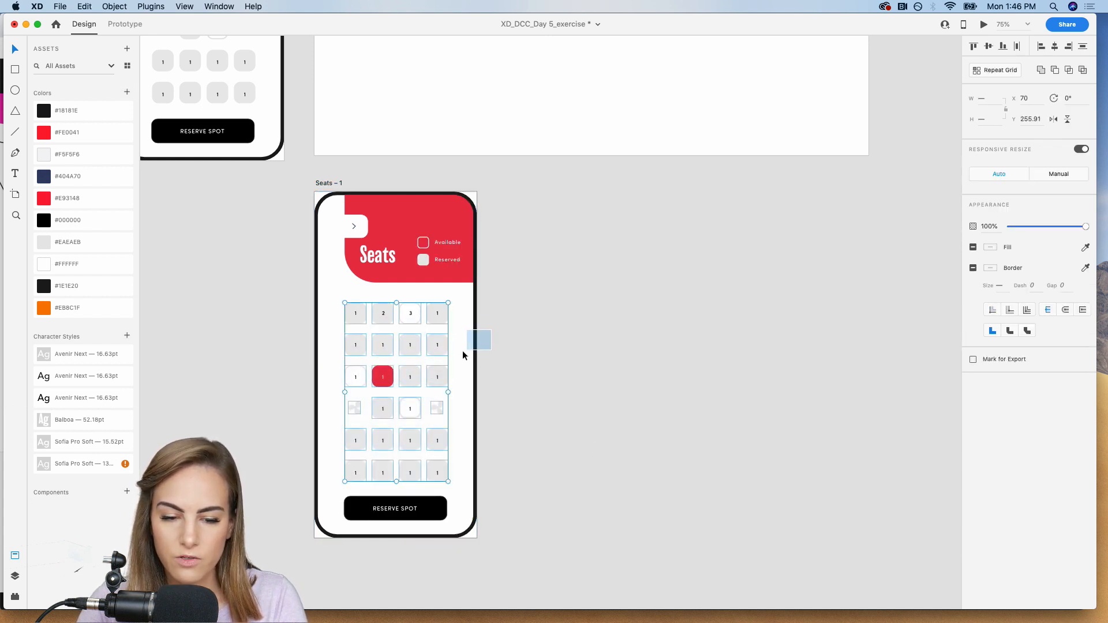
click(1069, 175)
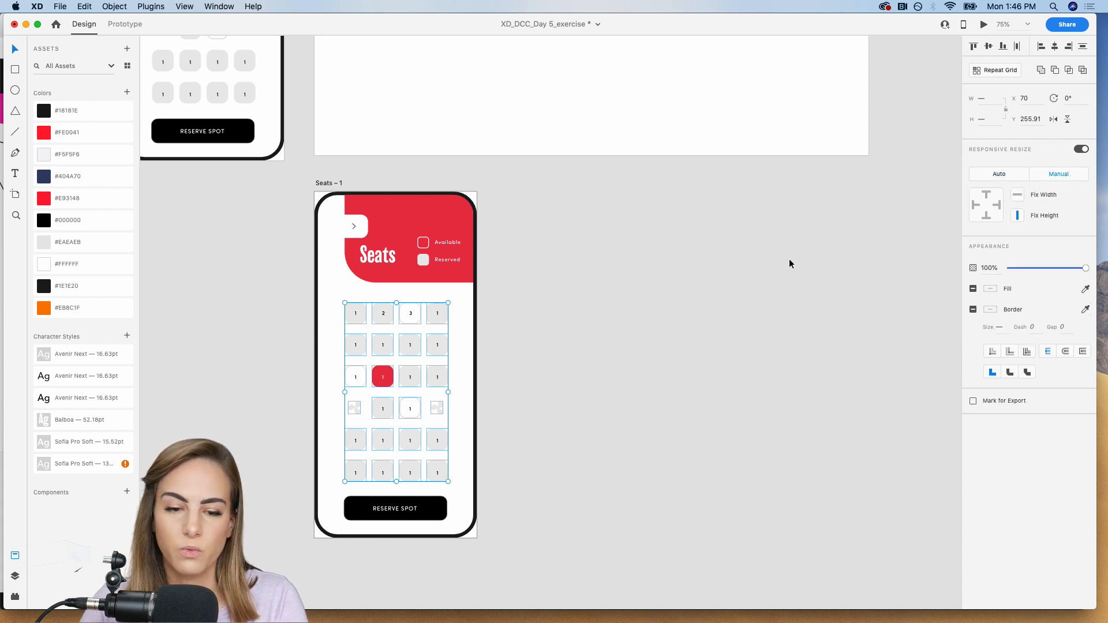
Widen the duplicated Seats artboard to match the width of the Web artboard above it.
click(325, 183)
drag(476, 365, 868, 354)
click(888, 352)
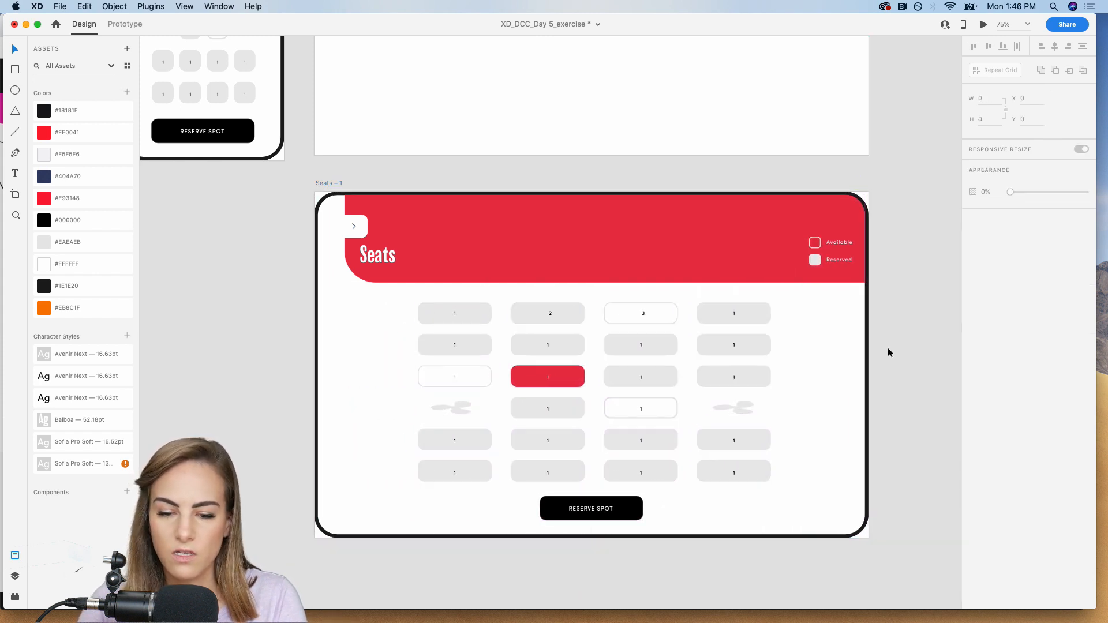
Delete the two stretched fan icons from the fourth seat row of the widened artboard.
click(736, 407)
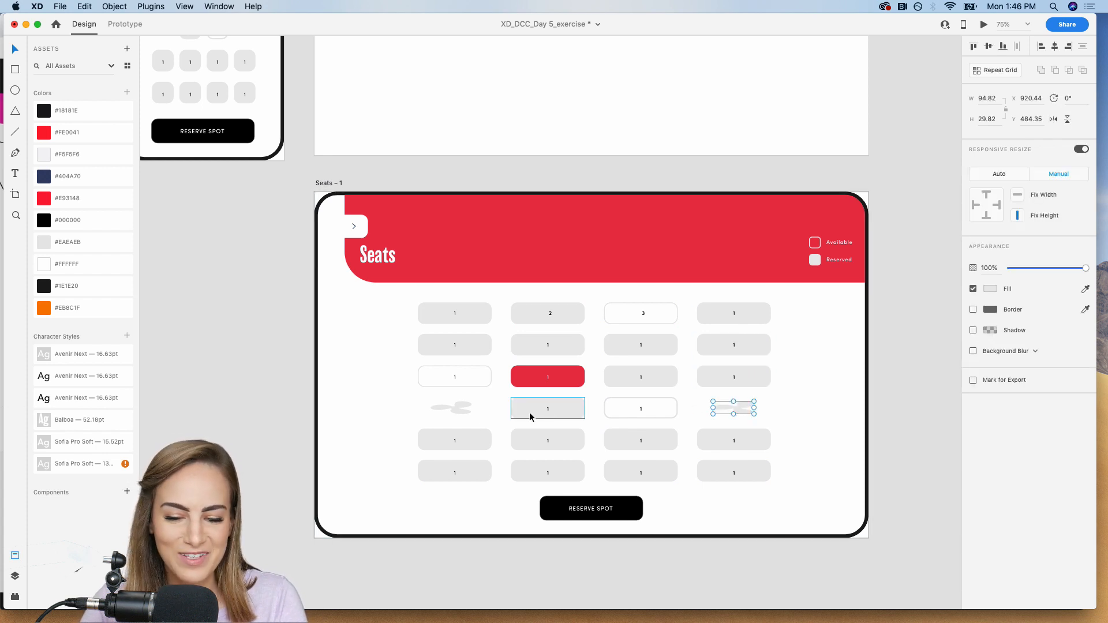
click(458, 410)
key(Delete)
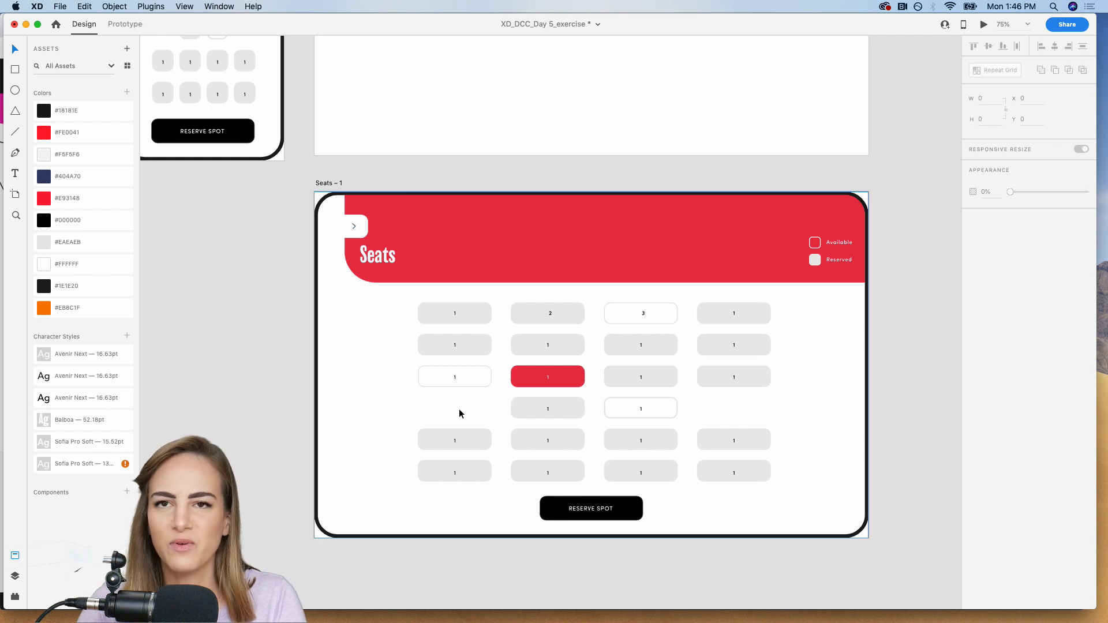
Select the fan icon at the right end of the original Seats artboard's fourth row for copying.
scroll(459, 409, up, 5)
scroll(459, 408, left, 4)
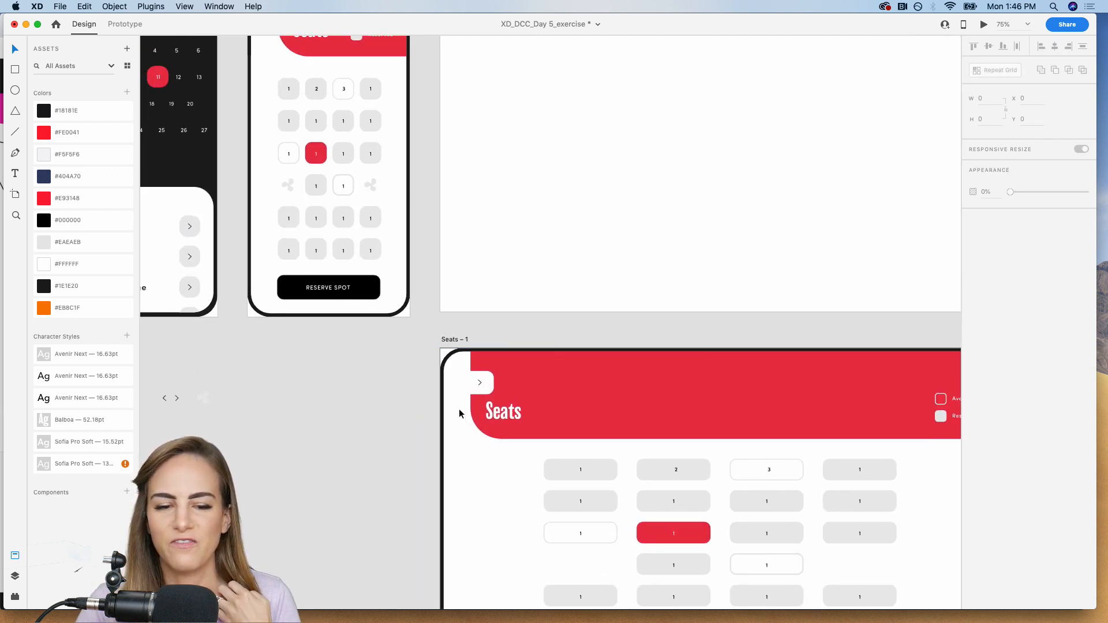
scroll(380, 220, up, 3)
scroll(379, 220, left, 2)
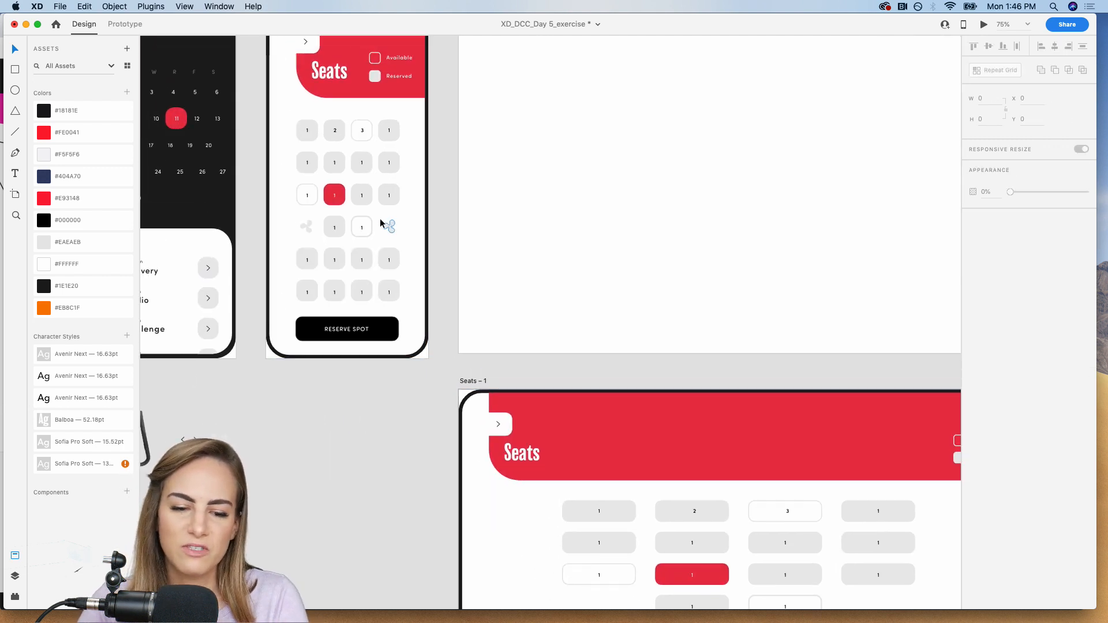
click(328, 256)
shift+click(413, 258)
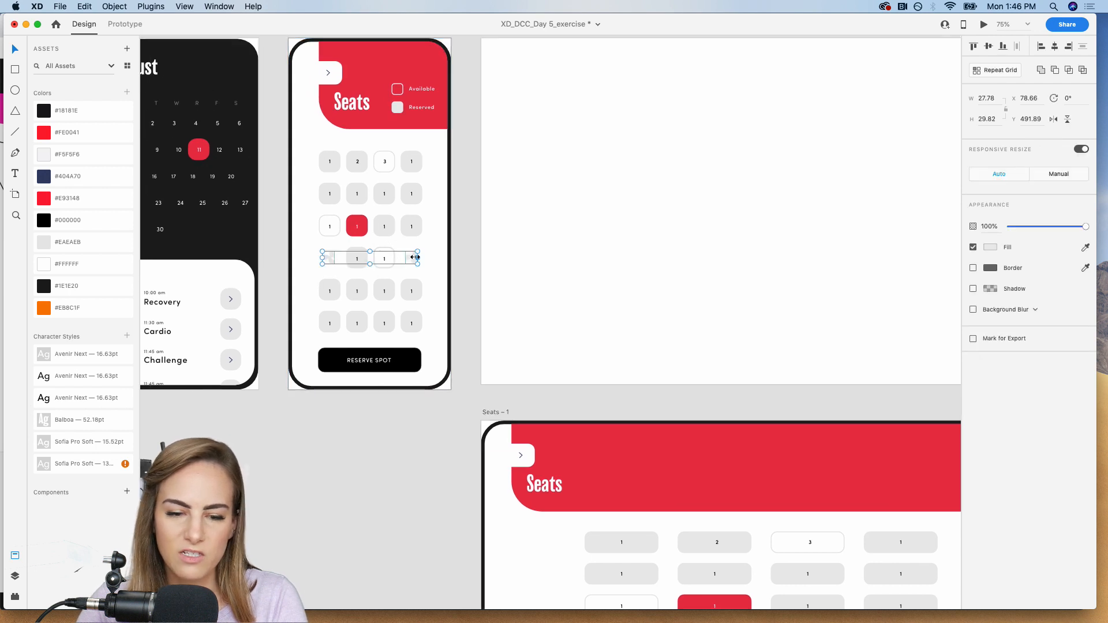
click(459, 256)
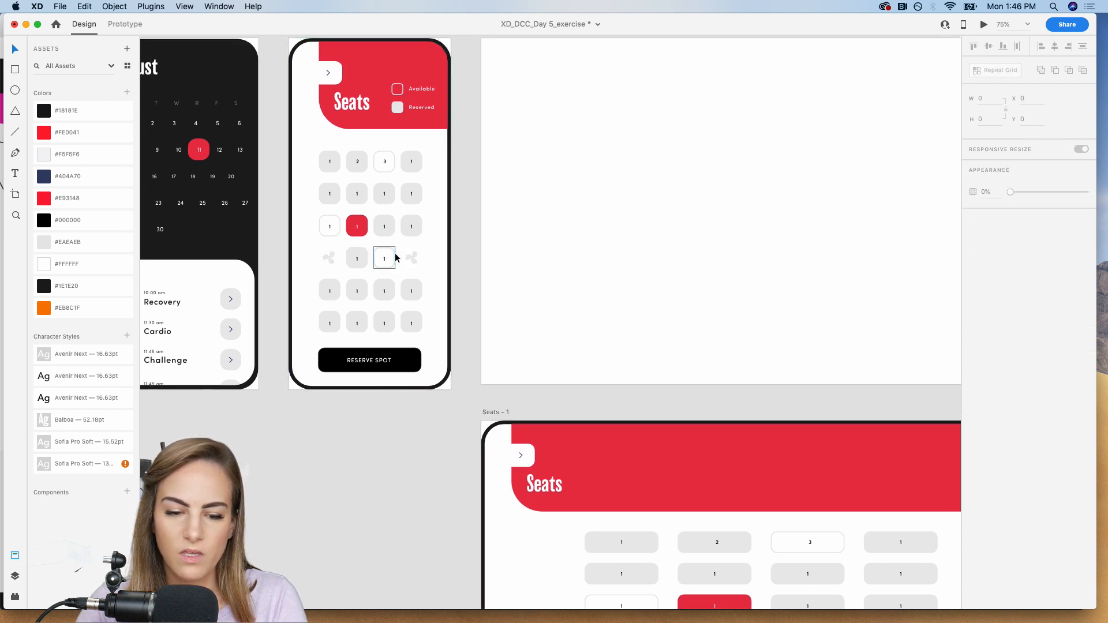
click(414, 260)
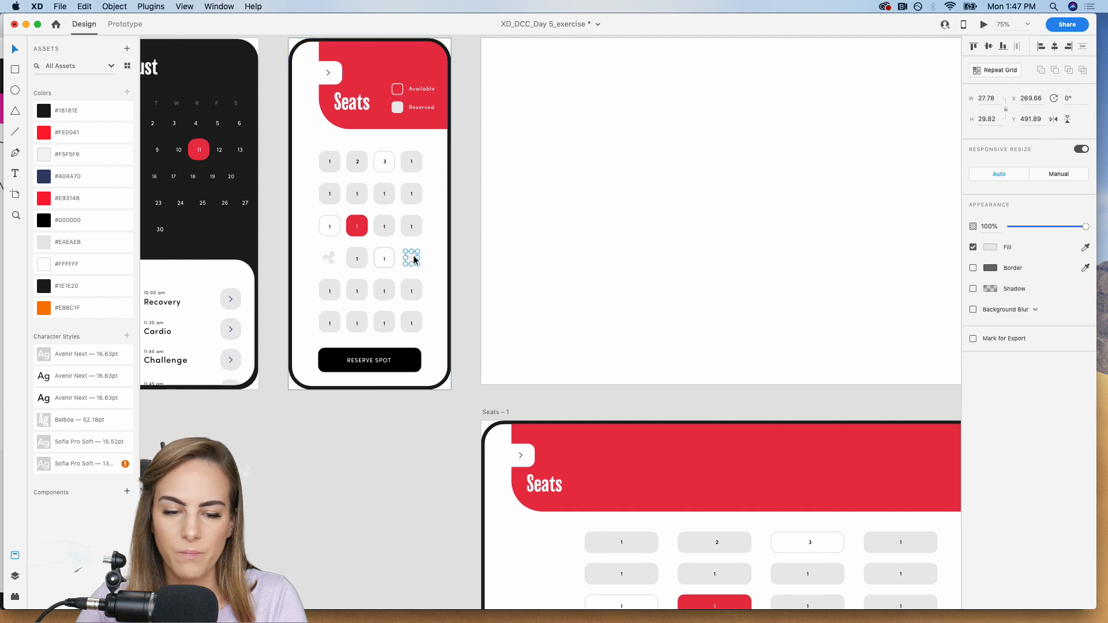
Paste the fan icon into the empty left spot of the widened artboard's fourth row and enlarge it to about 37.55 by 40.31.
scroll(413, 260, down, 5)
scroll(413, 260, right, 2)
key(z)
drag(461, 302, 624, 405)
key(super+v)
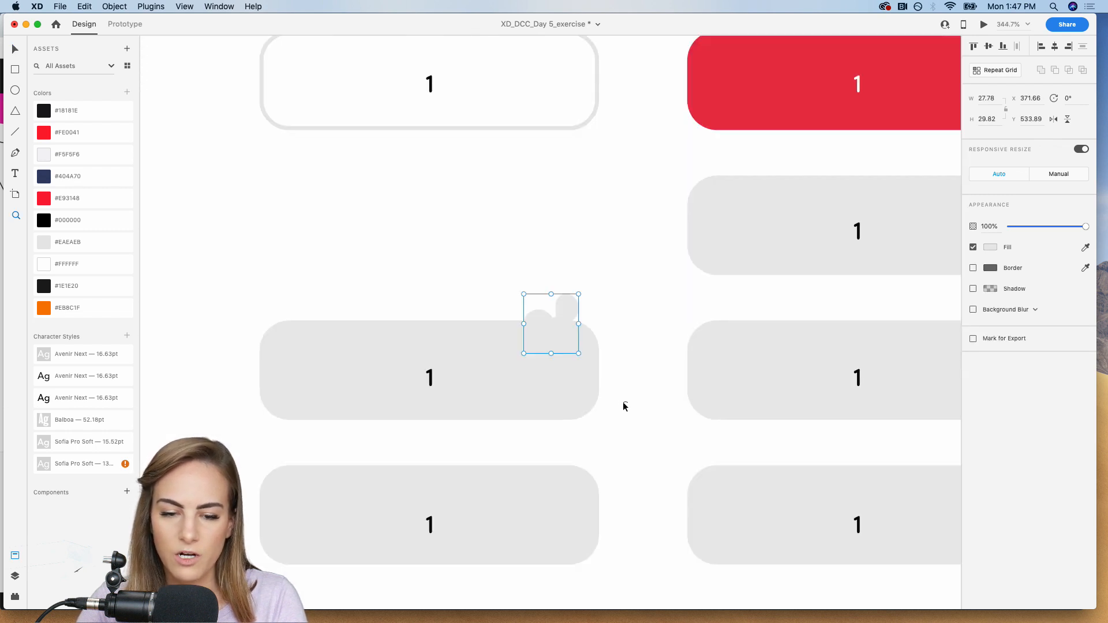
drag(556, 337, 430, 239)
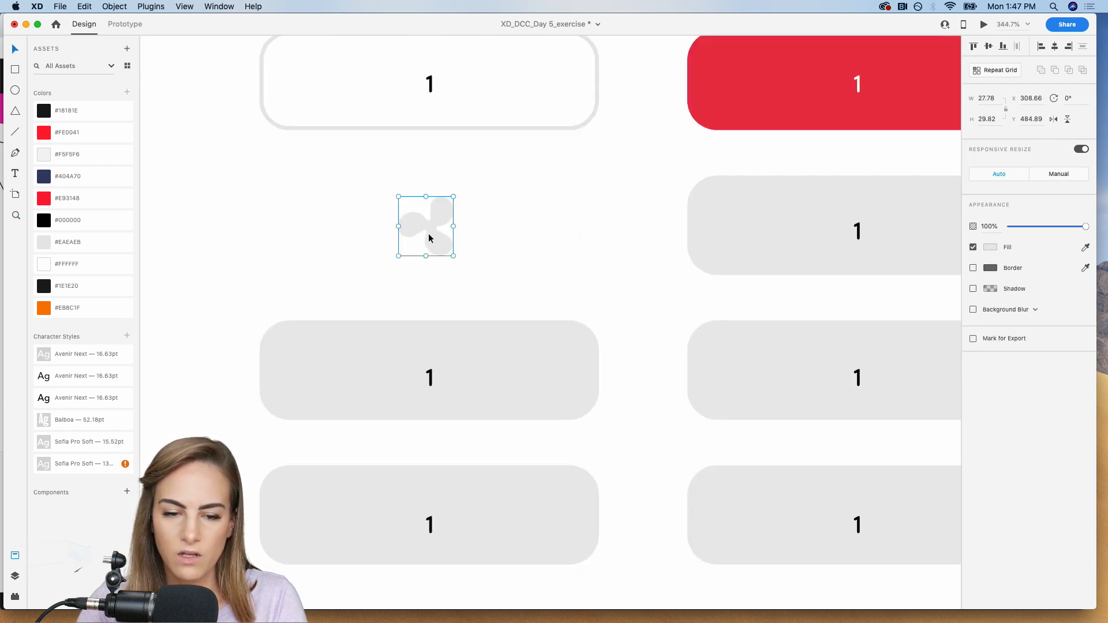
drag(426, 197, 425, 176)
Paste a second enlarged fan icon into the empty right spot of the widened artboard's fourth row.
scroll(453, 203, right, 10)
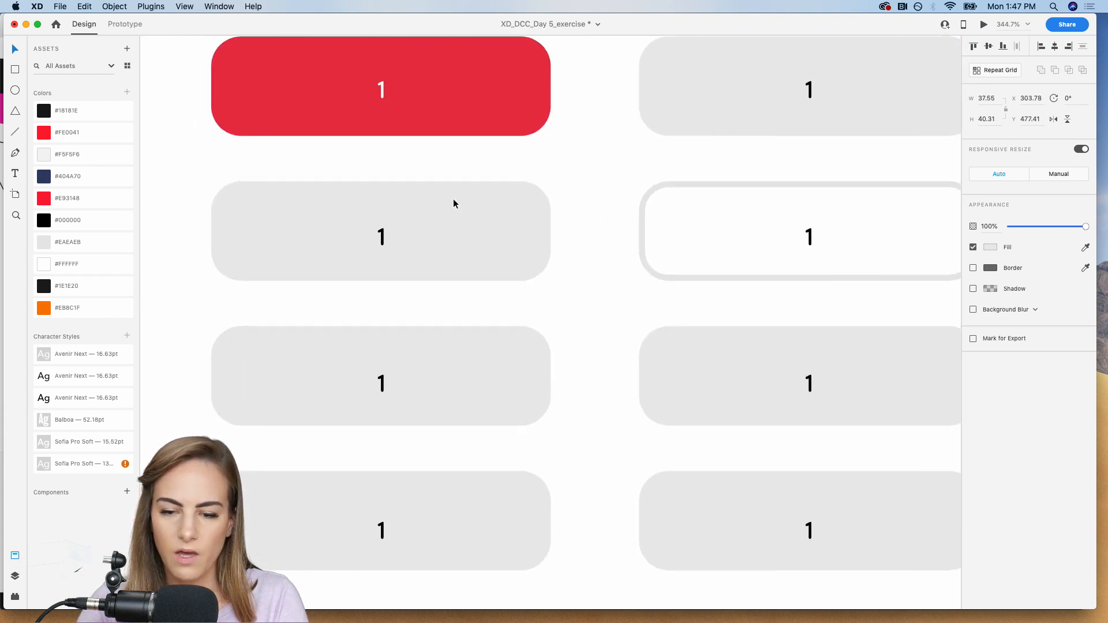
key(super+v)
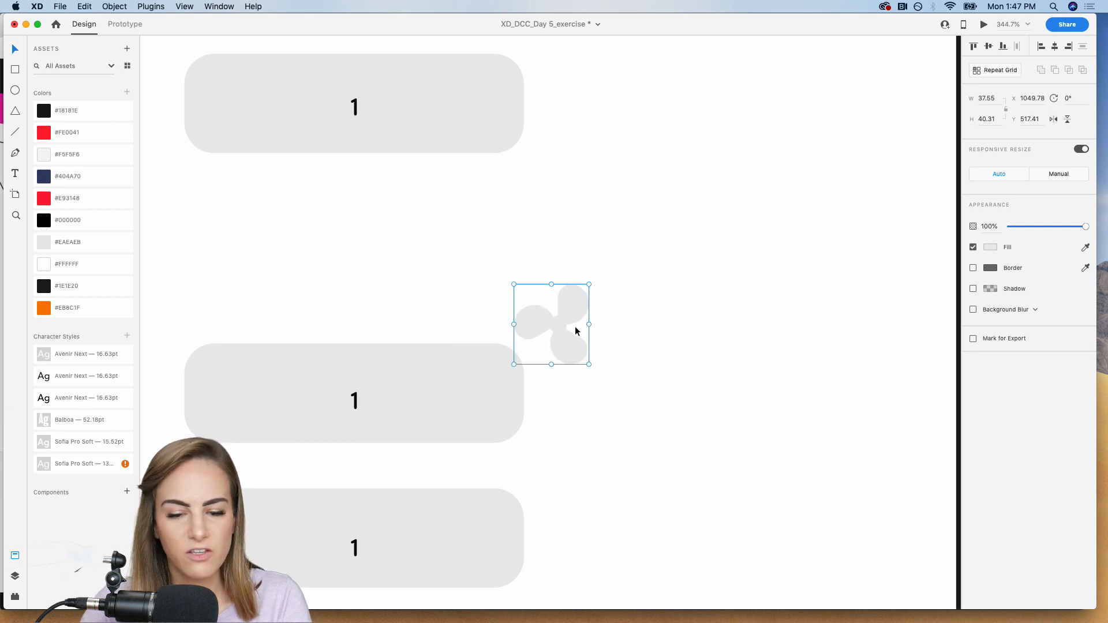
drag(575, 326, 357, 254)
key(super+minus)
key(super+minus)
key(super+minus)
key(super+minus)
key(super+minus)
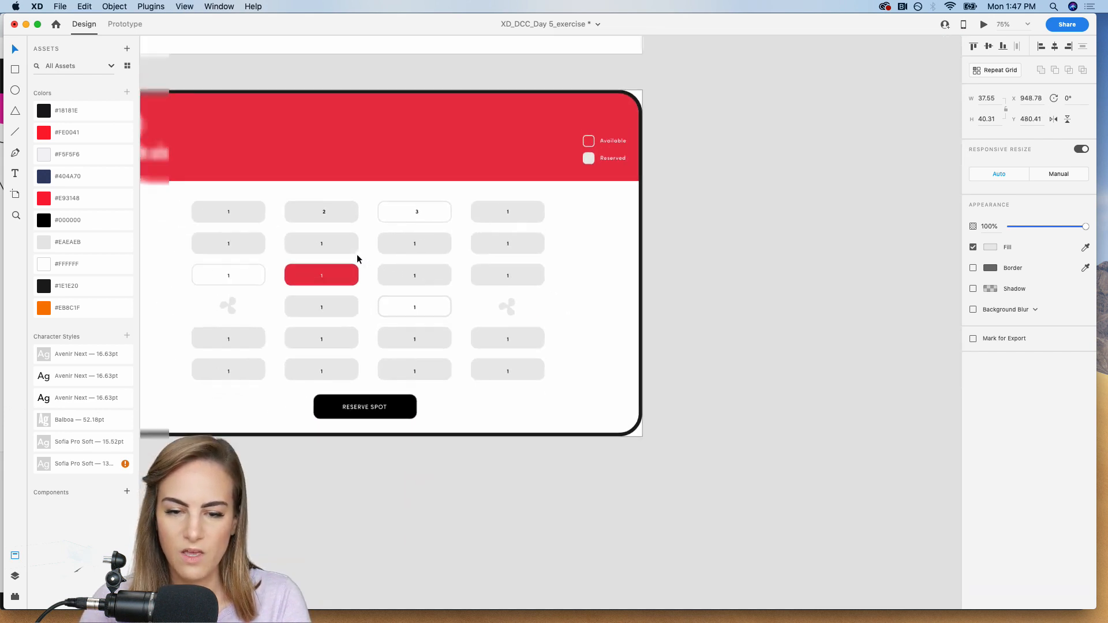
Move the Seats title right within the widened header to X about 249, near the first seat column's left edge.
scroll(356, 255, left, 5)
scroll(357, 259, right, 2)
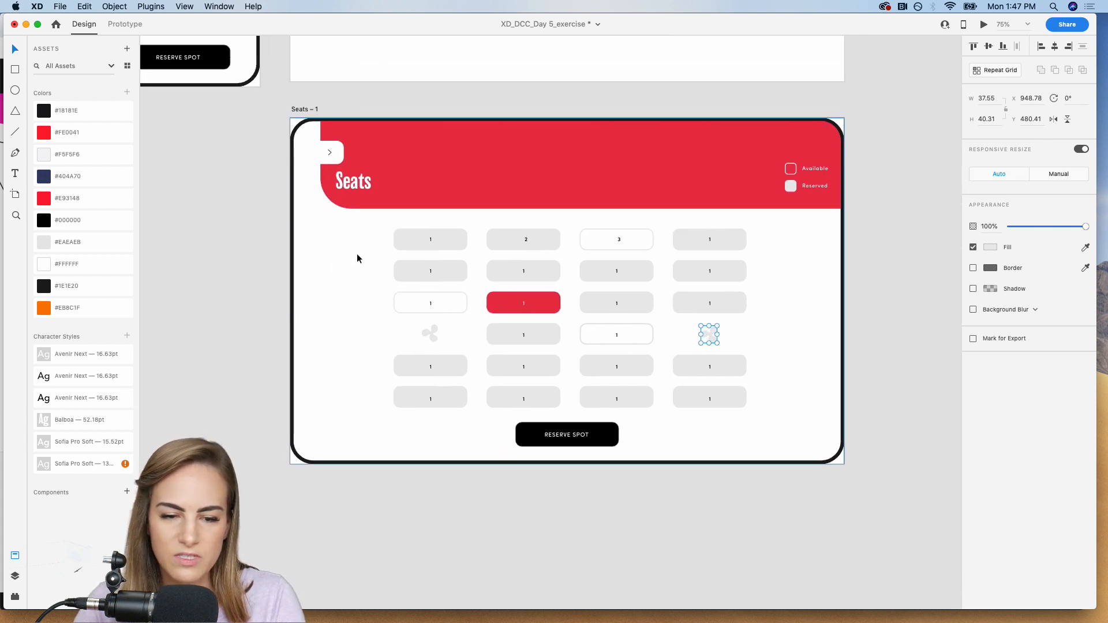
click(359, 184)
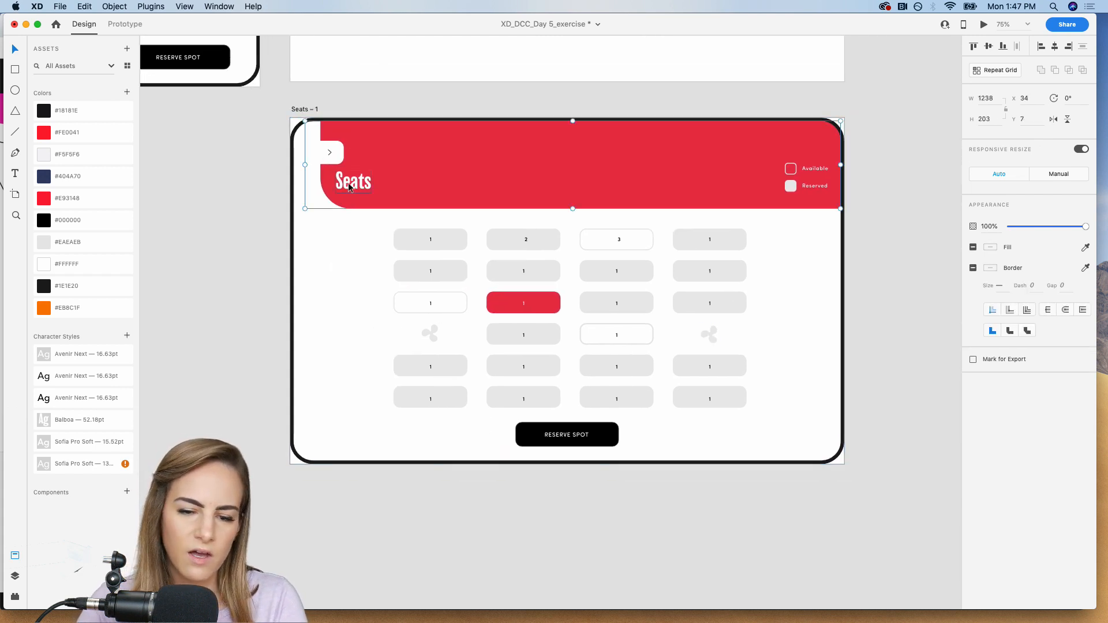
double_click(348, 183)
drag(348, 183, 391, 183)
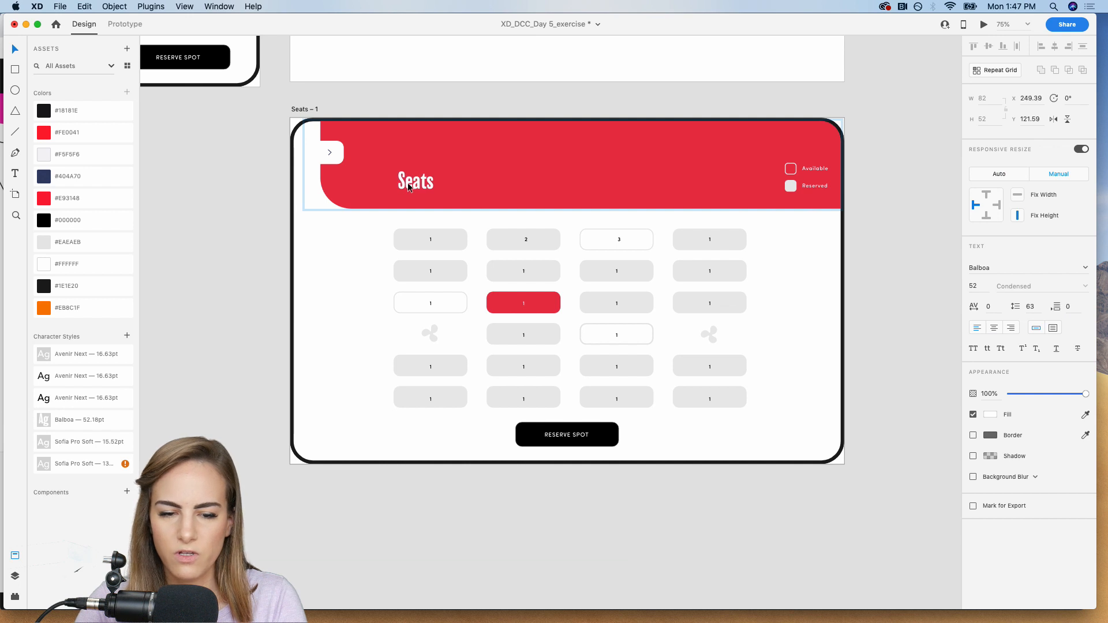
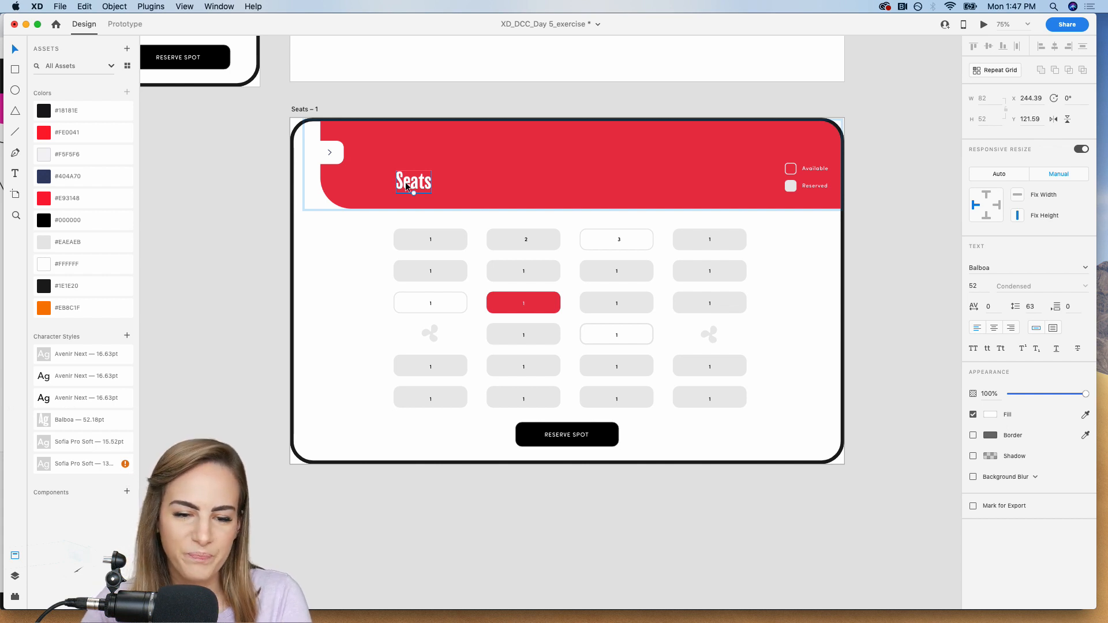
Retitle the widened artboard's header to "Choose a Seat" and move the title up to Y about 78.
double_click(405, 182)
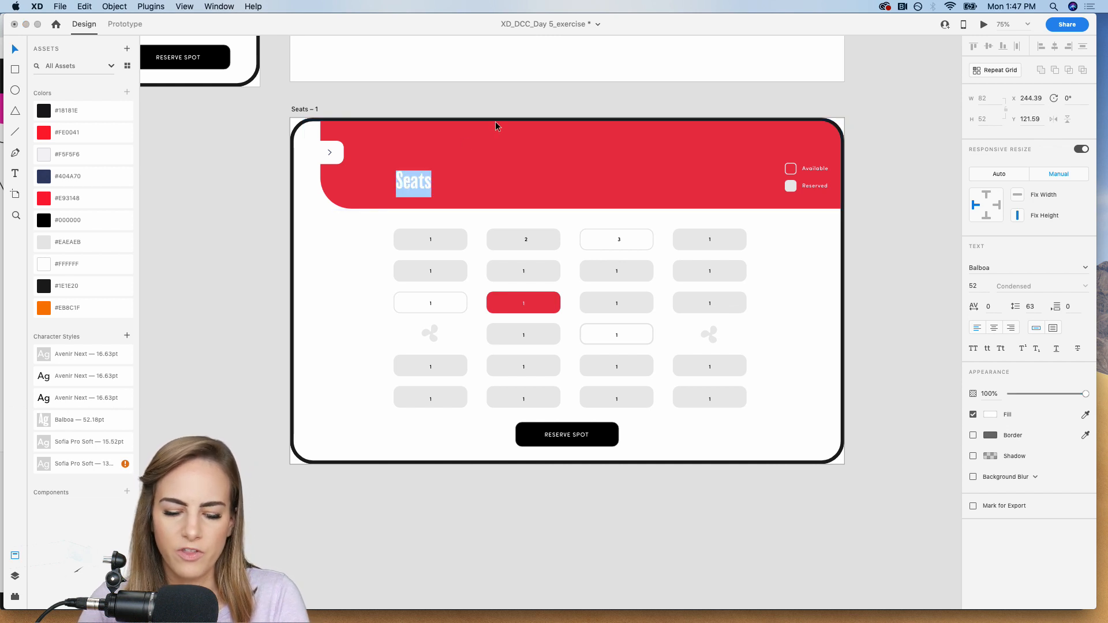
text(Choose a a)
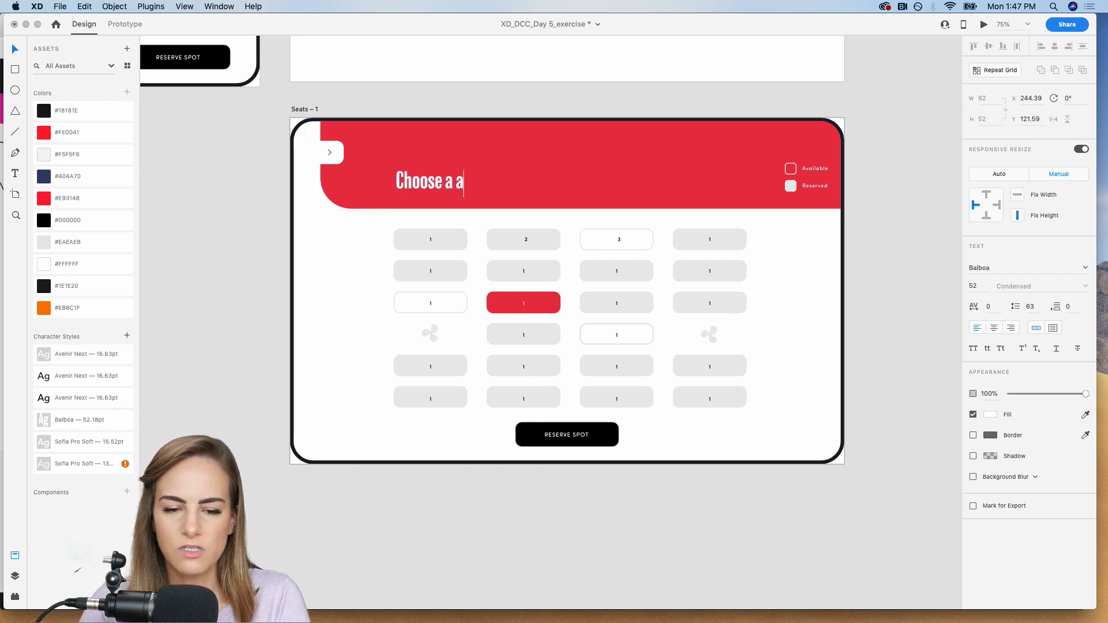
key(BackSpace)
text(Seat)
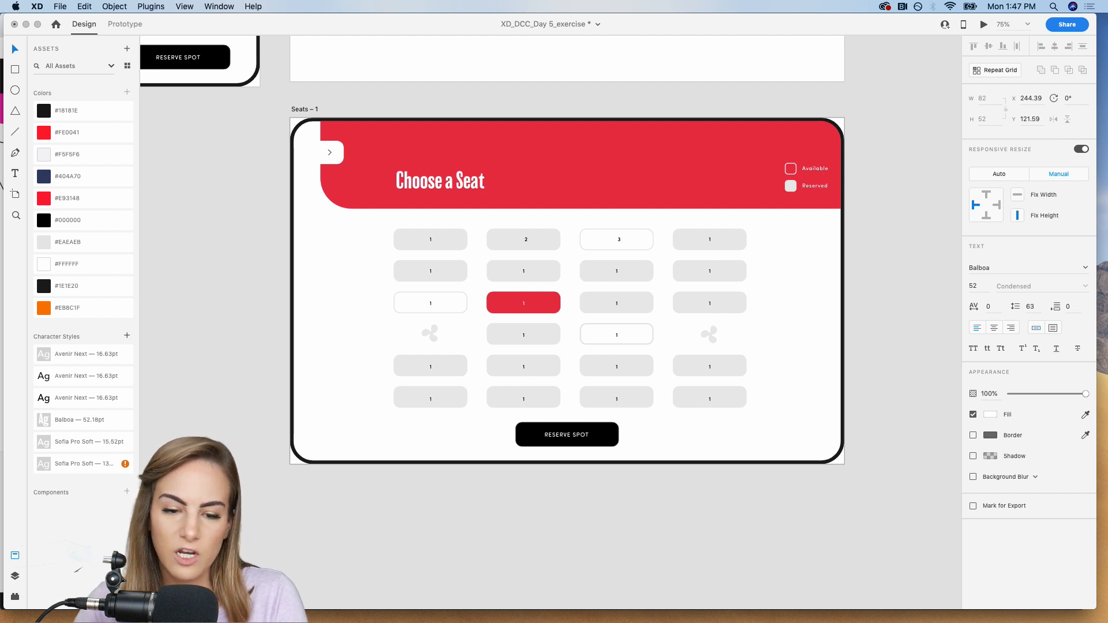
key(Escape)
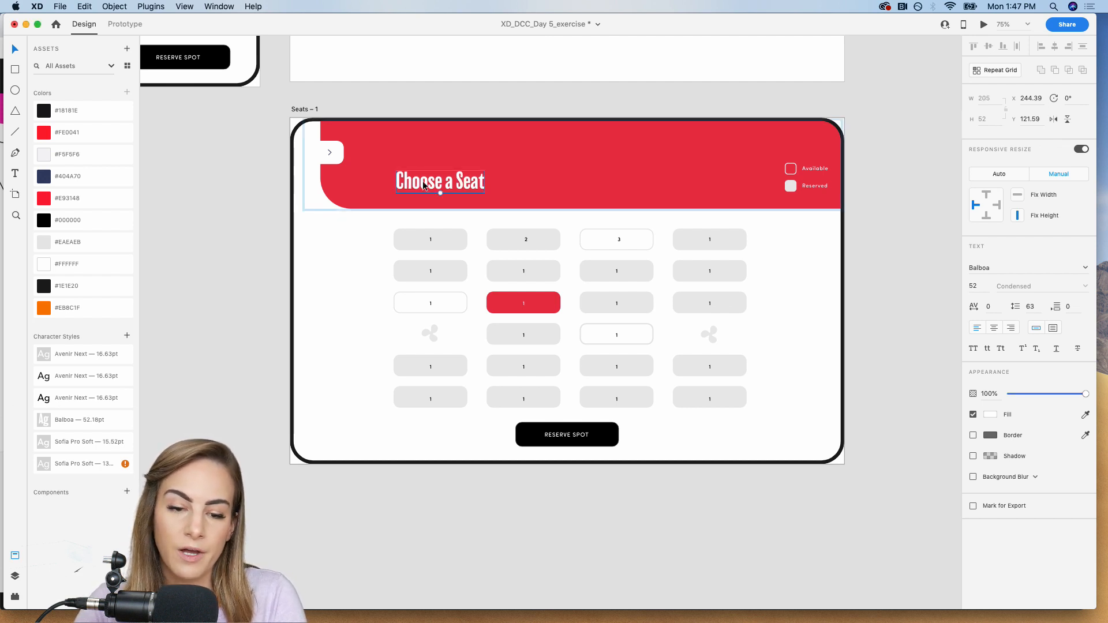
drag(424, 187, 422, 162)
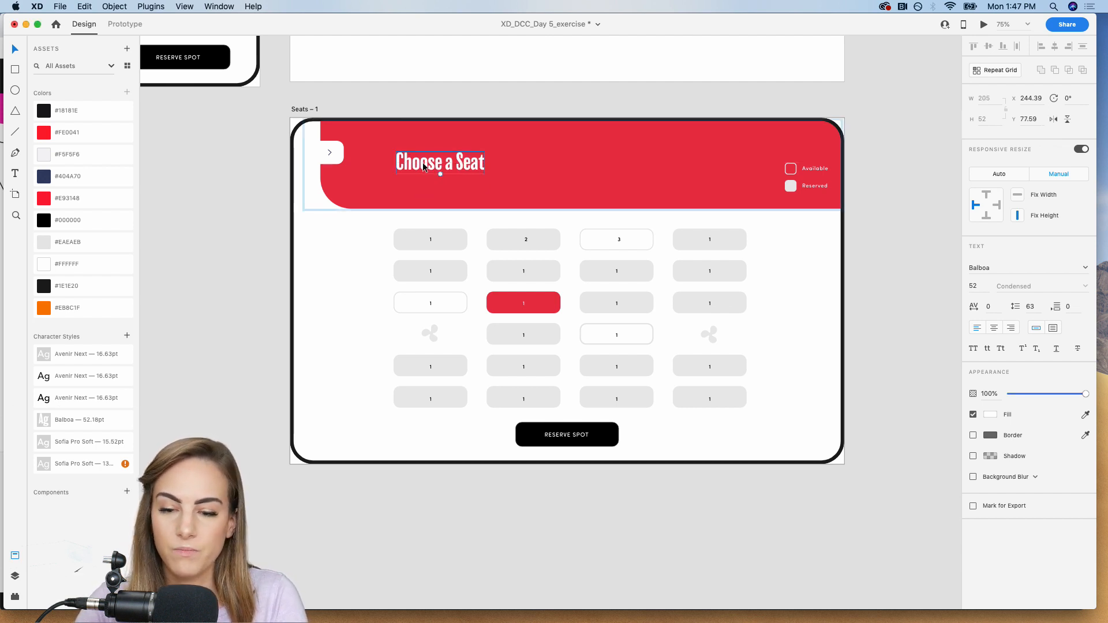
Duplicate the Available label below the title and change its text to "Choose wherever you would like to sit! Fans are available too.".
click(825, 172)
double_click(816, 167)
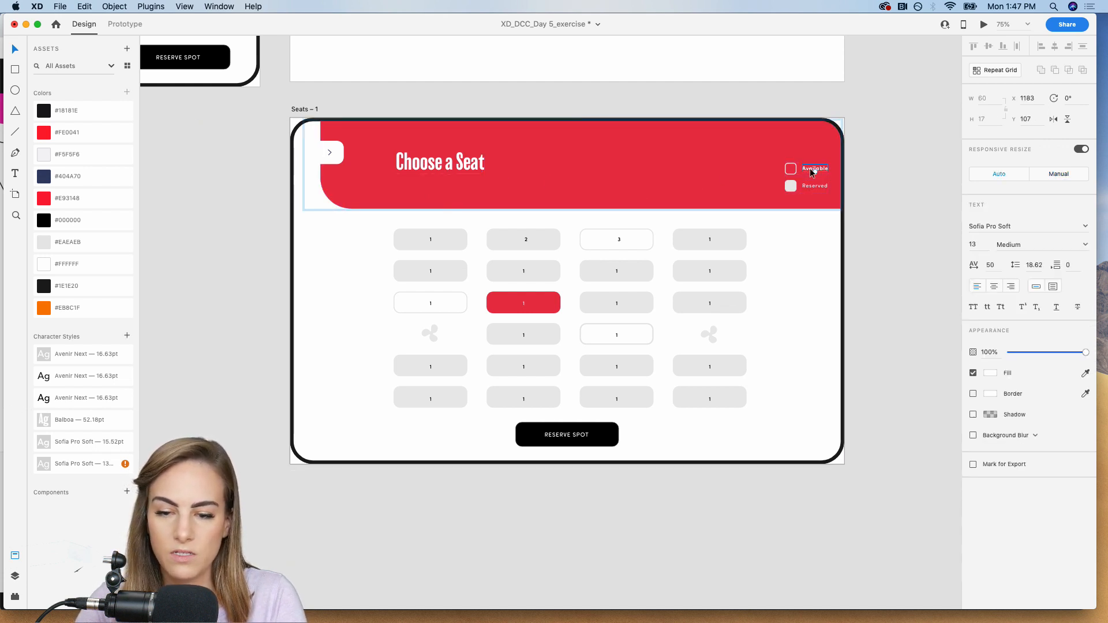
drag(809, 168, 403, 186)
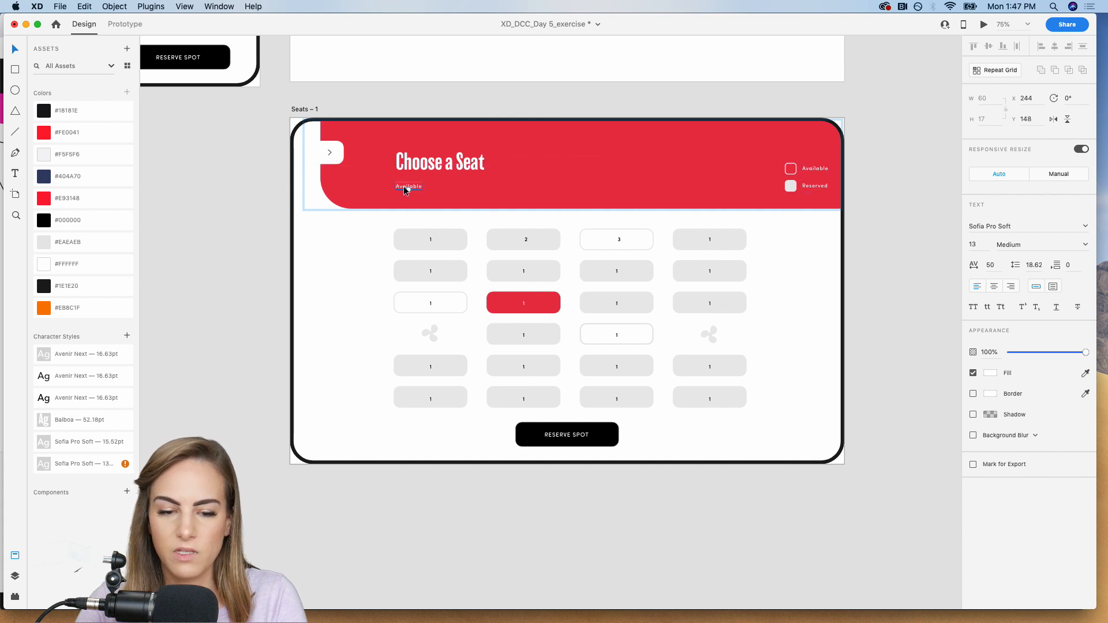
double_click(404, 186)
text(c)
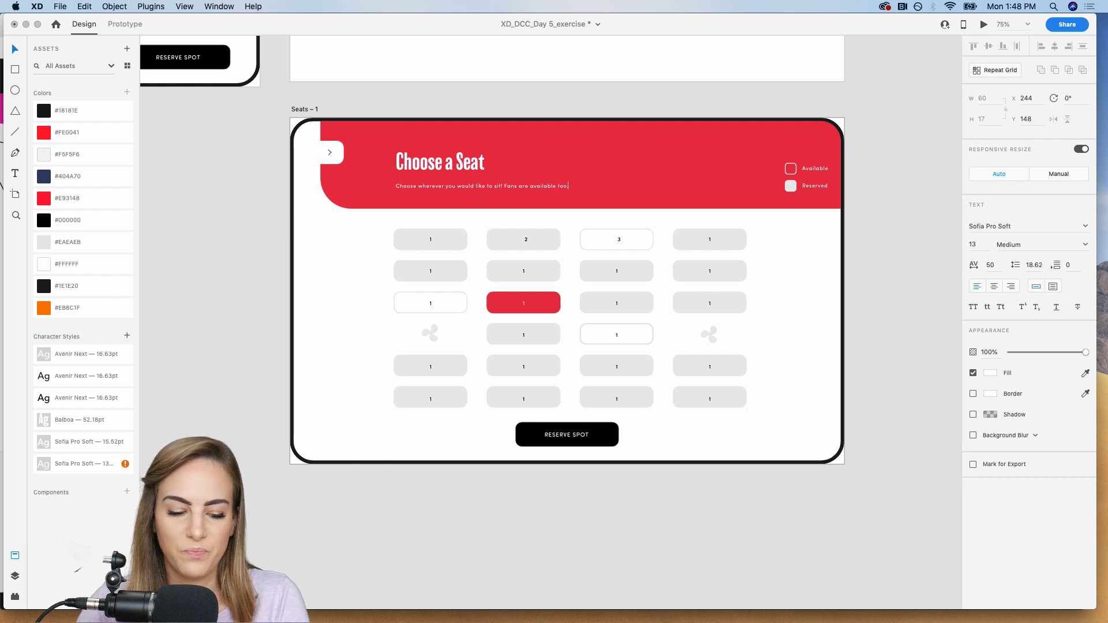
text(.)
key(Escape)
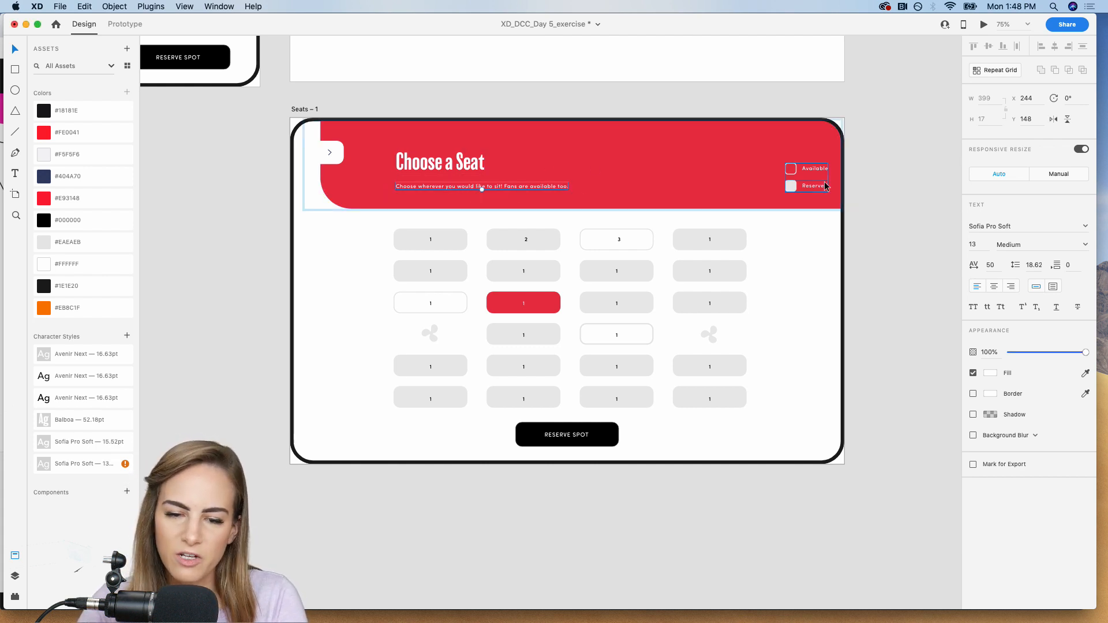
Set the header subtitle's font size to 15 and move it up closer to the title, to Y about 137.
click(985, 245)
key(Up)
key(Up)
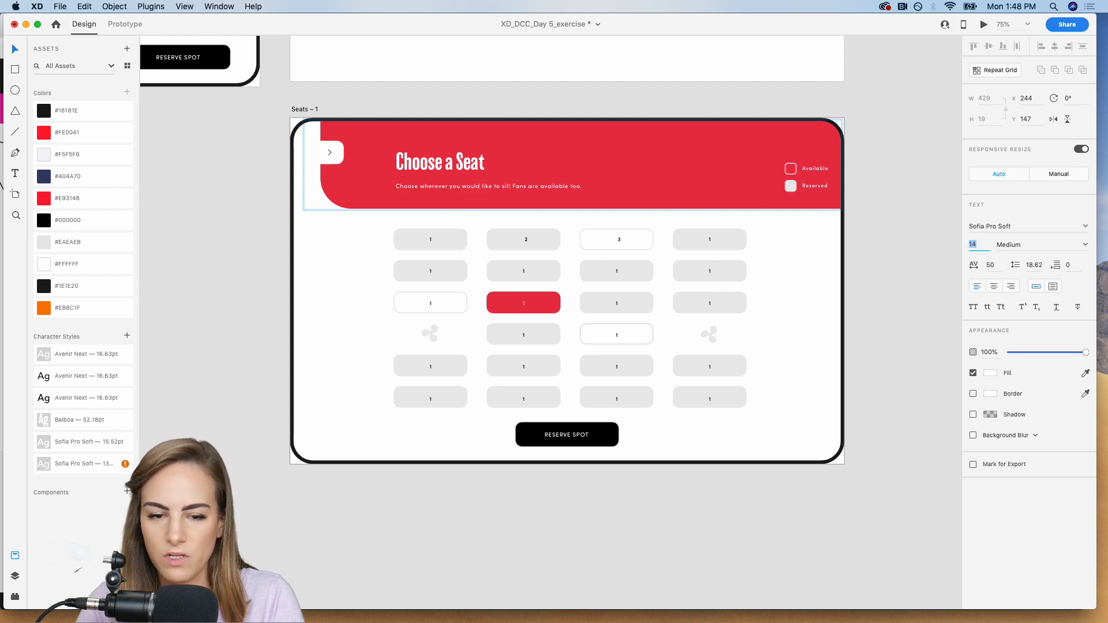
drag(472, 190, 459, 183)
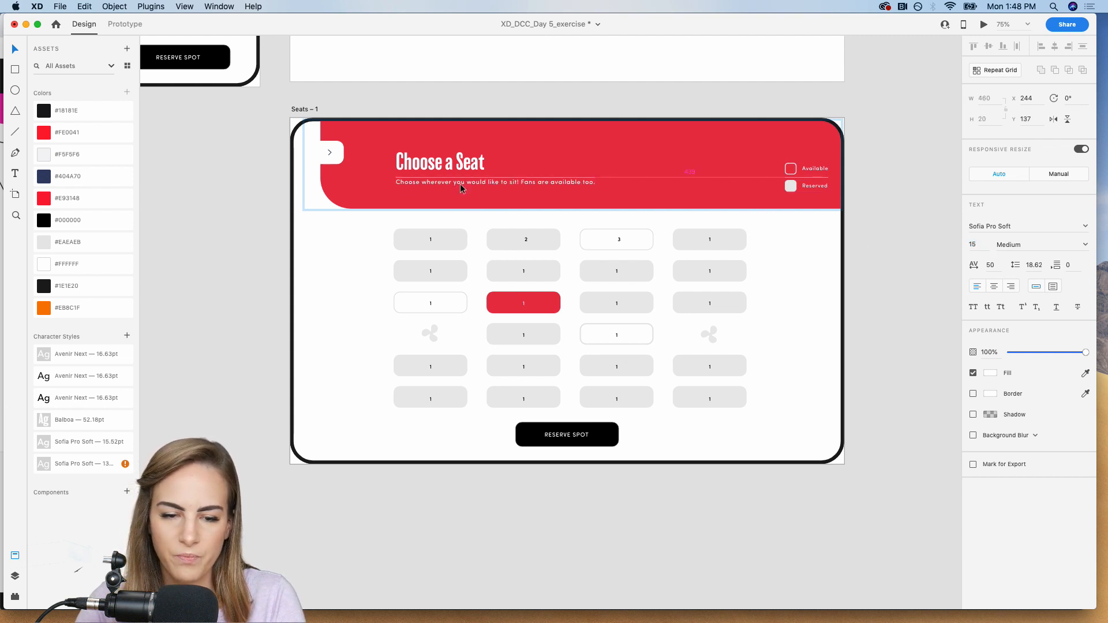
Move the Available/Reserved legend inward to X about 949, lining it up with the last seat column's right edge.
click(871, 172)
click(820, 170)
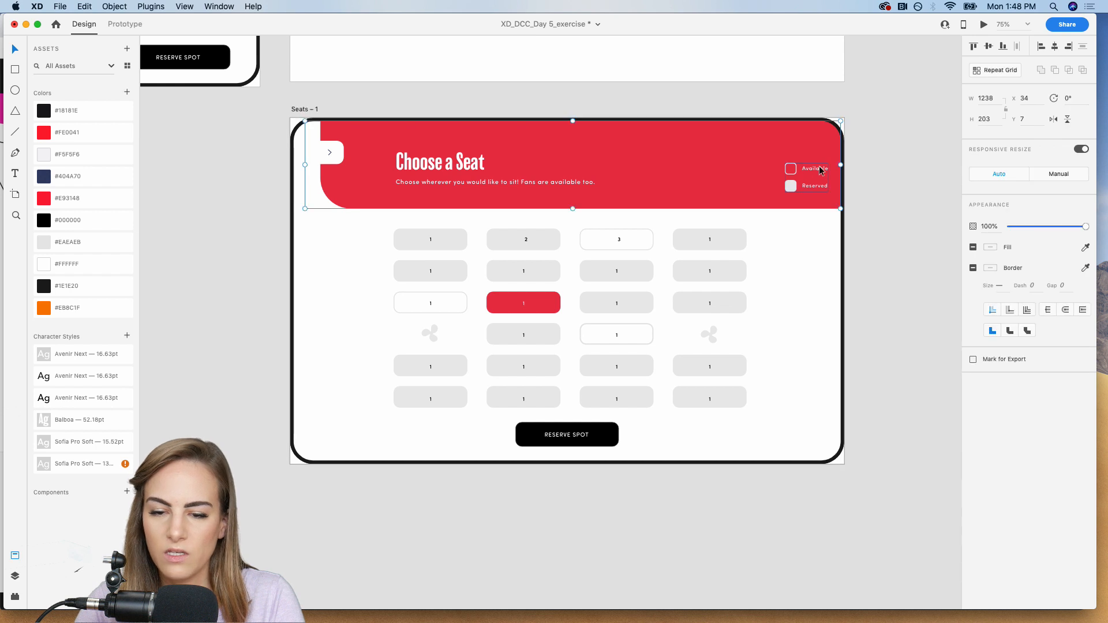
double_click(820, 170)
drag(810, 171, 725, 170)
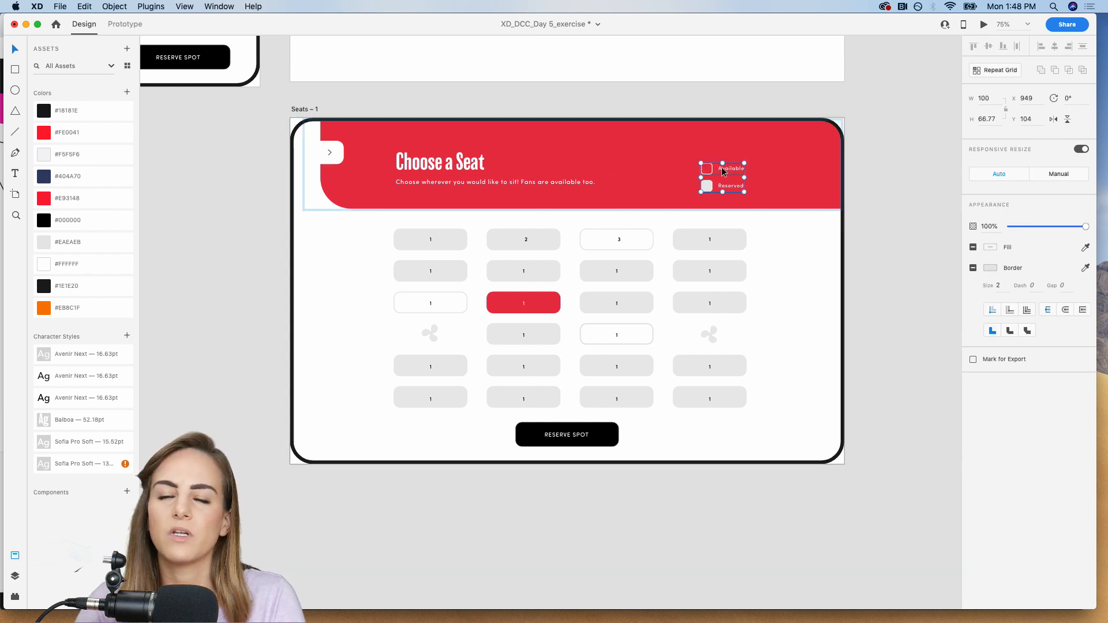
Flip the back arrow horizontally in the header of the widened artboard and of the original Seats artboard.
double_click(331, 156)
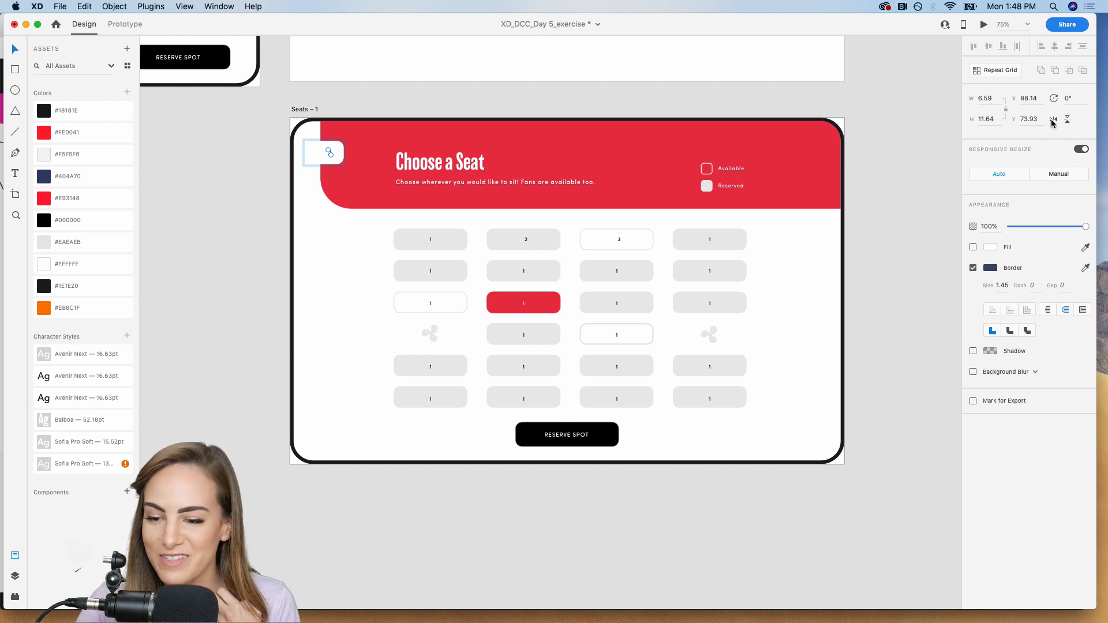
click(932, 142)
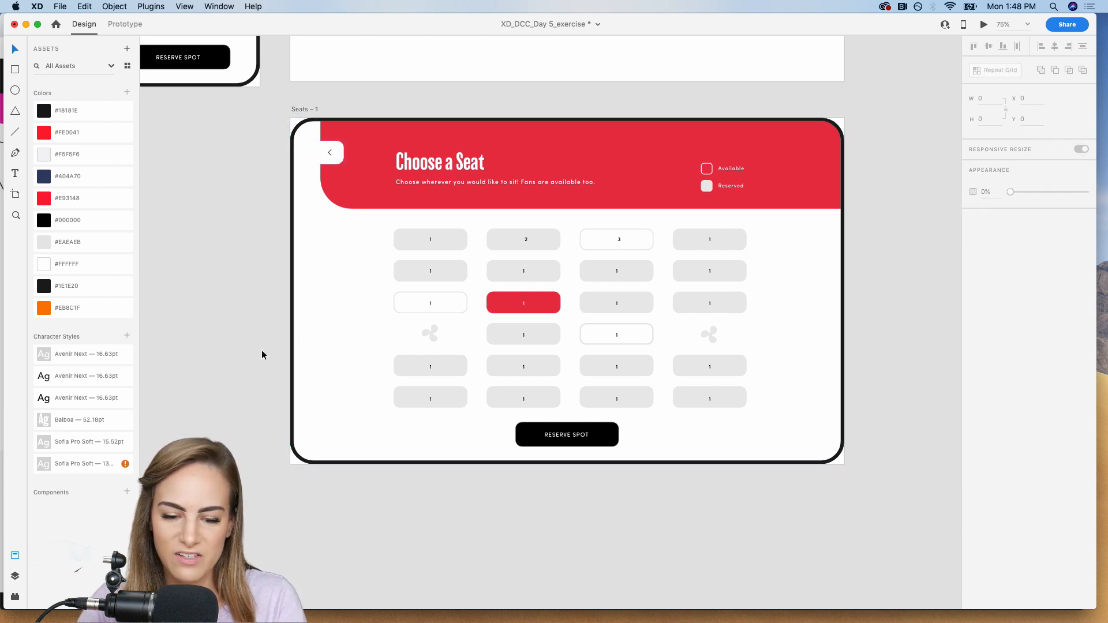
scroll(225, 370, up, 2)
scroll(226, 370, left, 2)
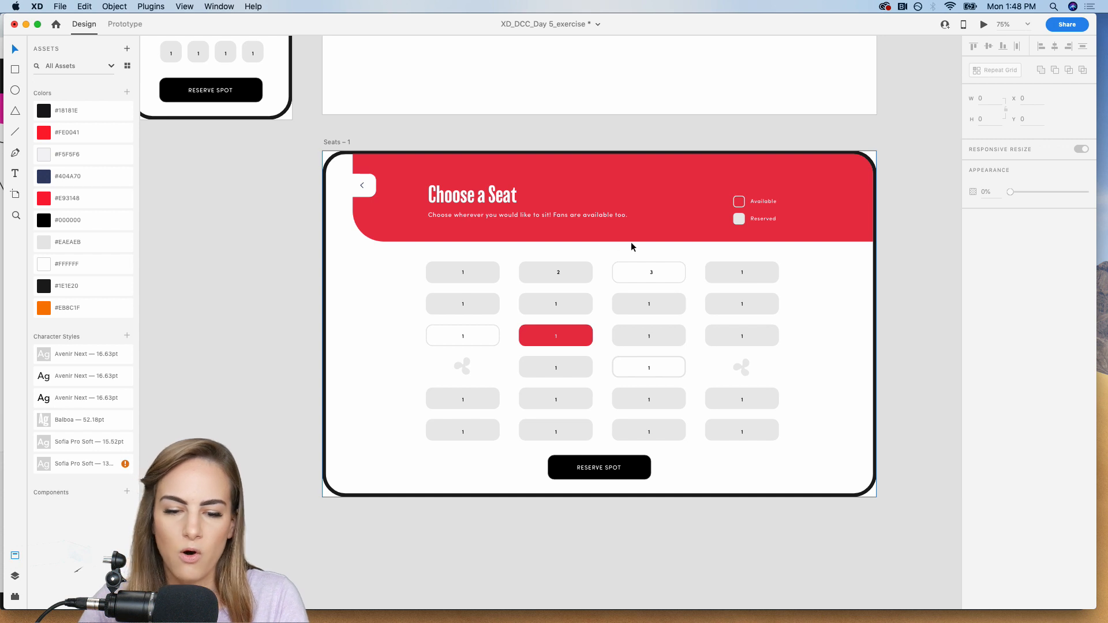
scroll(630, 241, up, 10)
scroll(630, 242, left, 6)
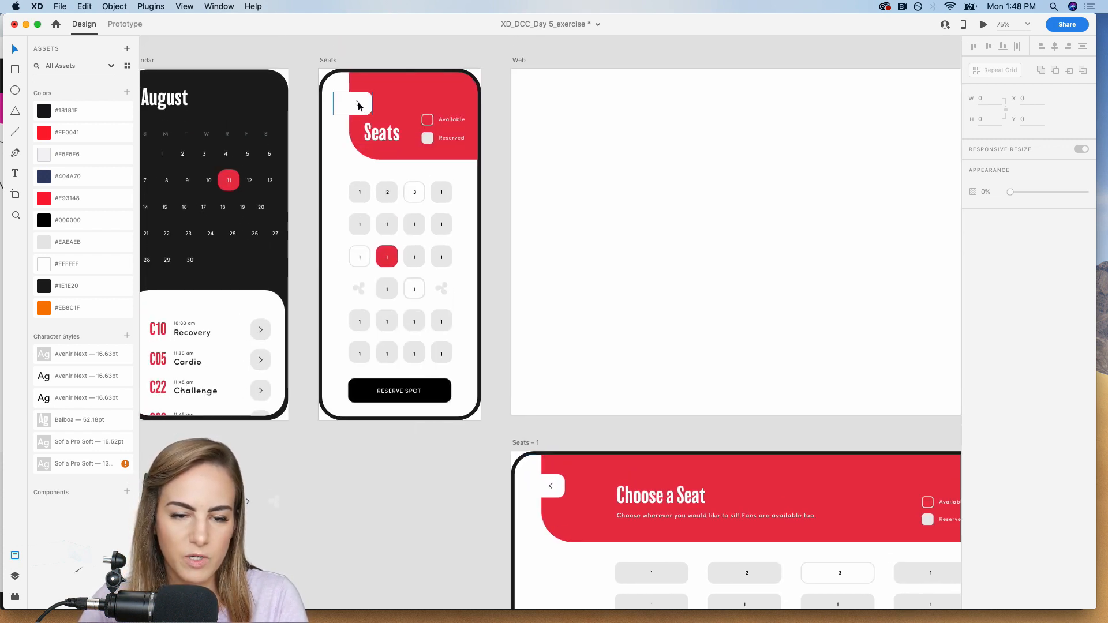
double_click(357, 104)
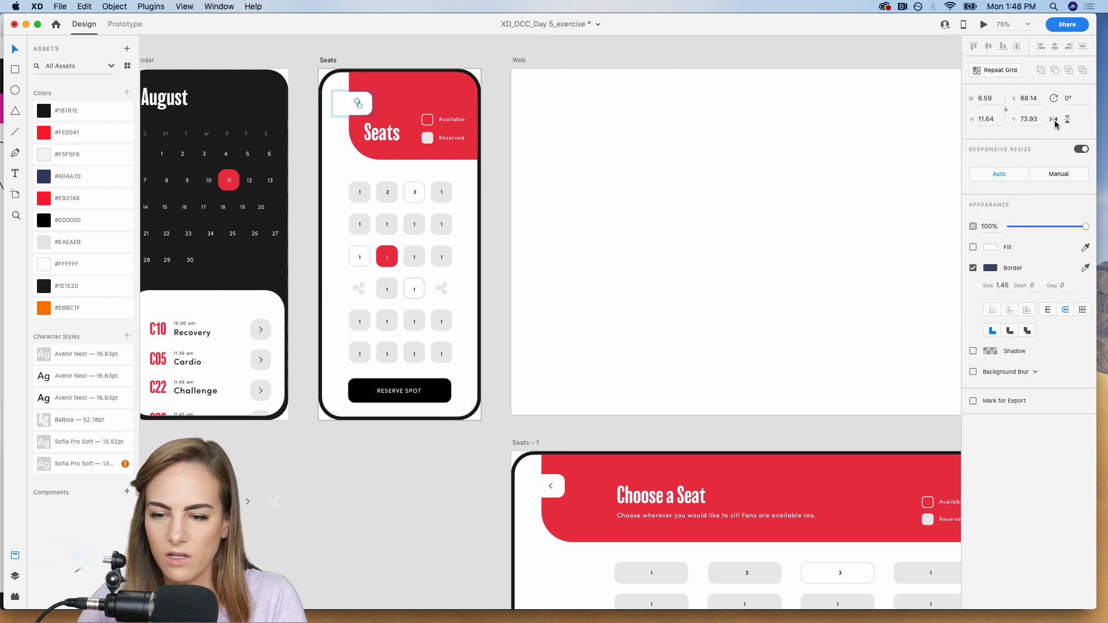
click(506, 67)
Copy the white rounded background with its black border from the Seats artboard onto the empty Home artboard.
scroll(444, 57, left, 15)
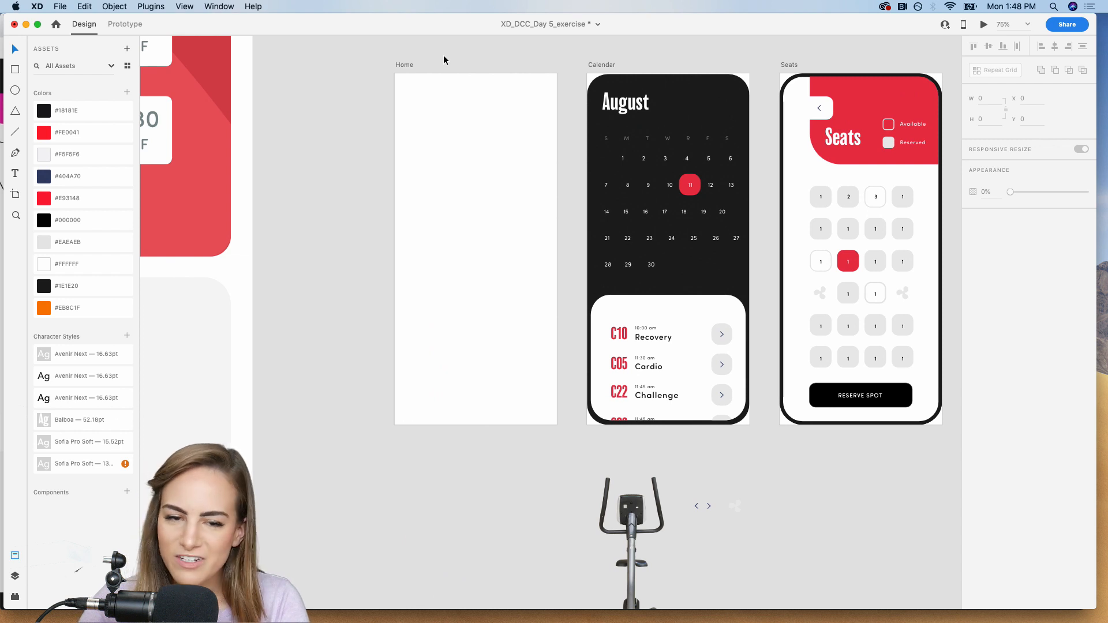
scroll(533, 150, right, 3)
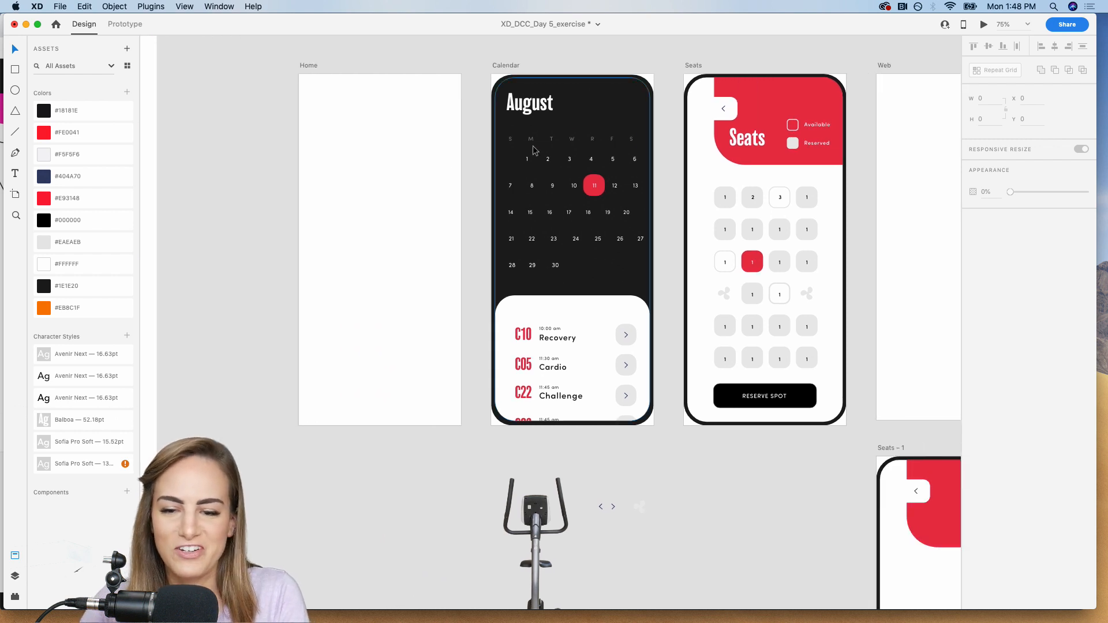
click(694, 121)
click(366, 167)
scroll(366, 162, left, 2)
key(super+v)
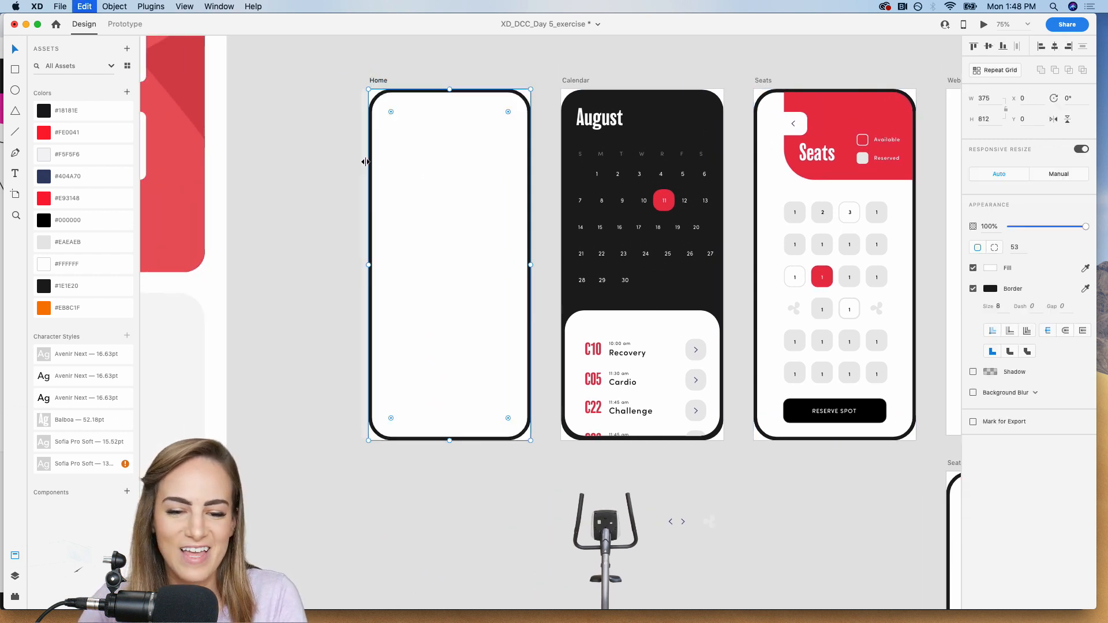
click(327, 167)
Add an area text box about 170 by 121 reading "Cycle" on the Home artboard and colour it #18181E.
scroll(326, 168, down, 4)
scroll(327, 168, right, 3)
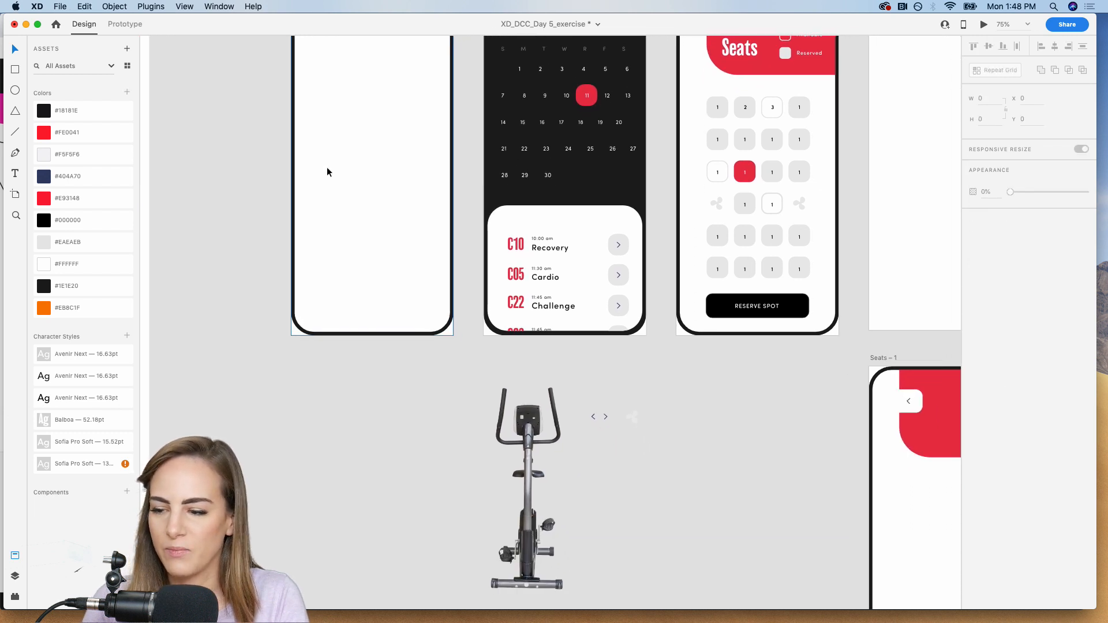
scroll(327, 172, up, 3)
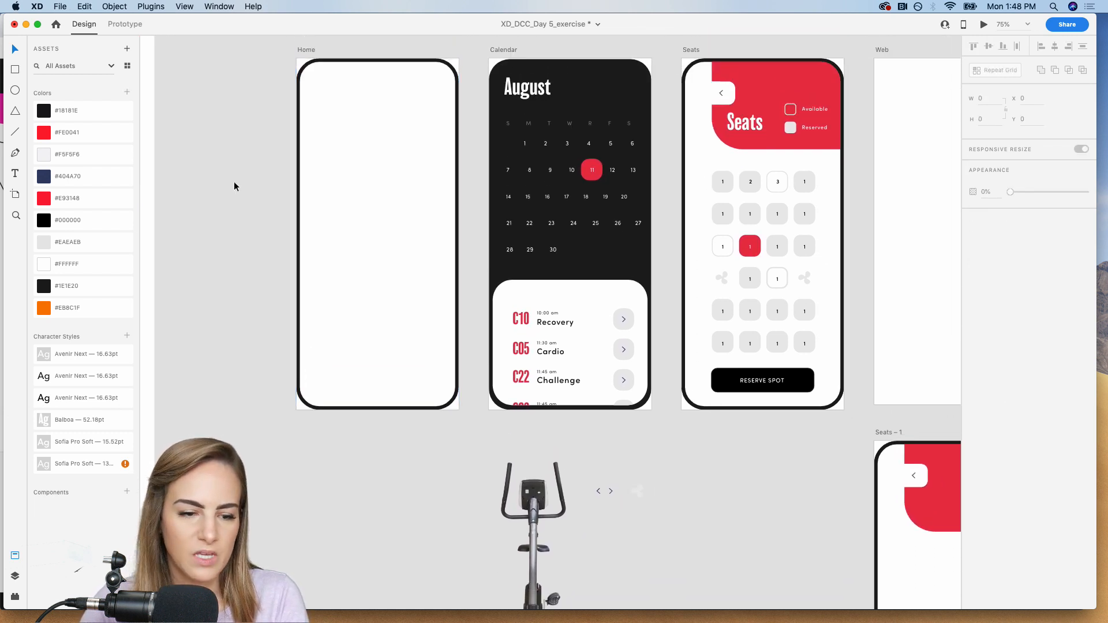
click(16, 174)
drag(325, 139, 399, 191)
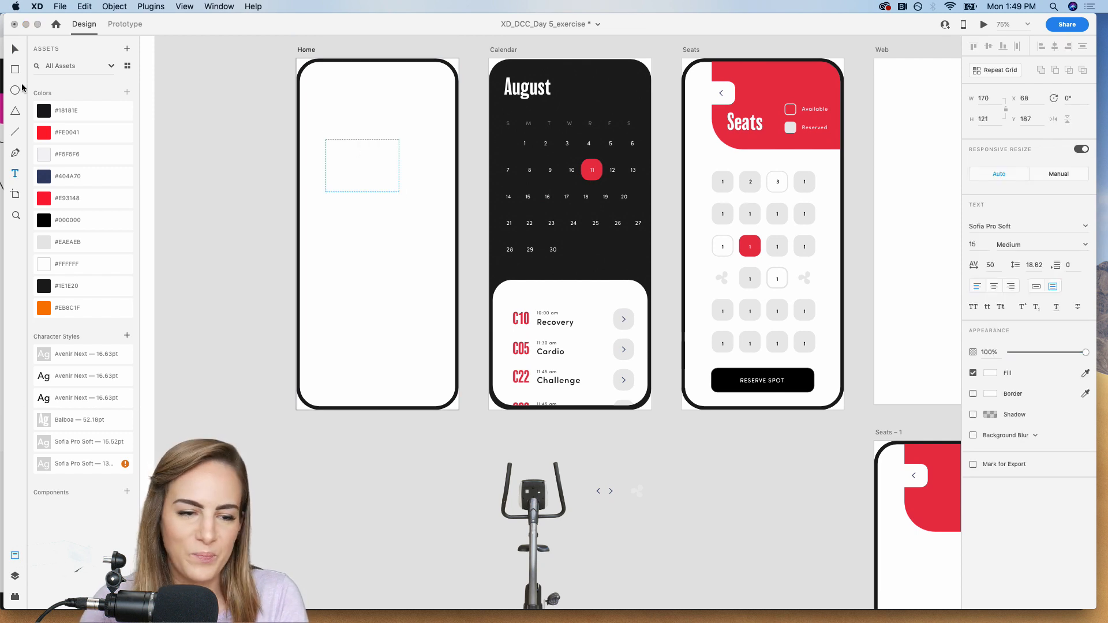
click(12, 51)
click(84, 110)
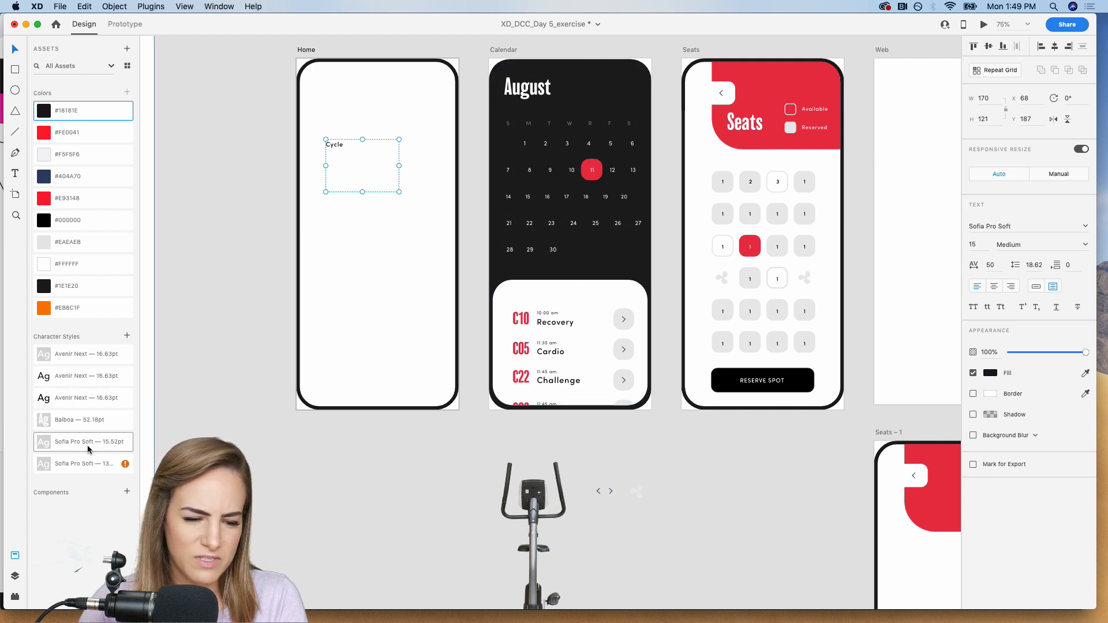
Apply the Balboa 52.18pt character style to the Cycle text, enlarge its box to about 375 by 202 and colour it #000000.
click(84, 423)
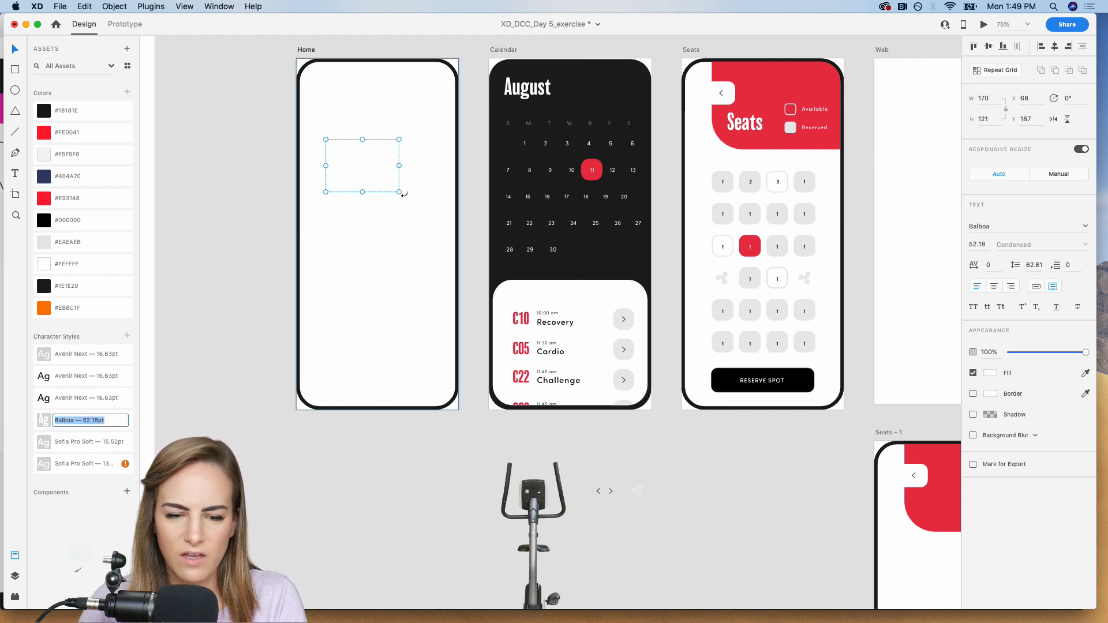
drag(399, 192, 488, 226)
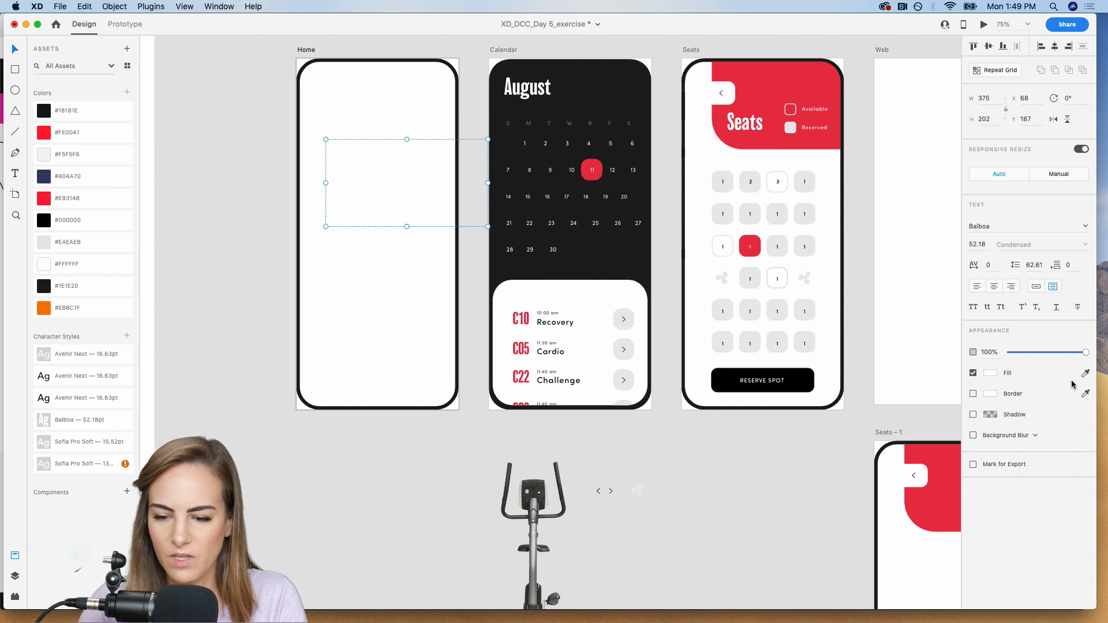
click(990, 373)
click(40, 221)
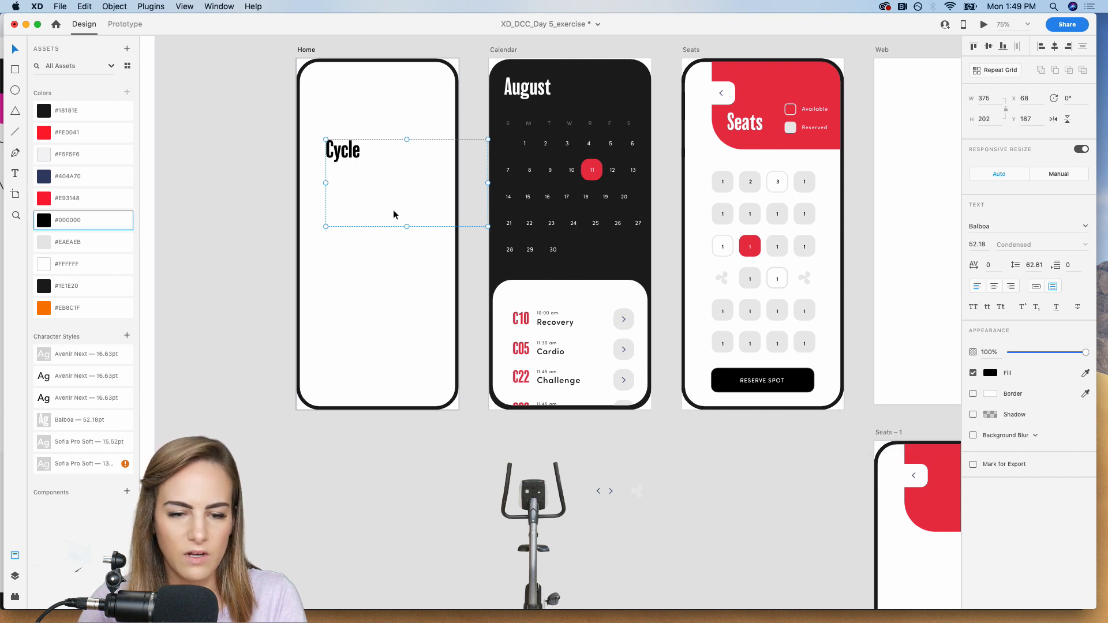
Set the Cycle text's size to 80 and convert its text box from area text to point text.
click(984, 244)
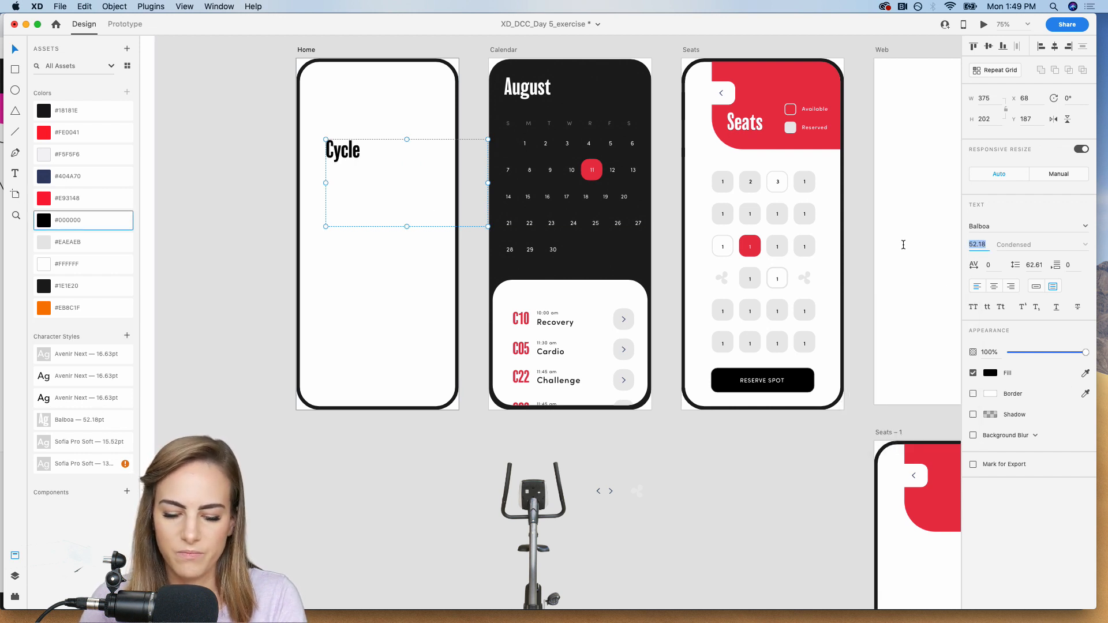
text(80)
key(Return)
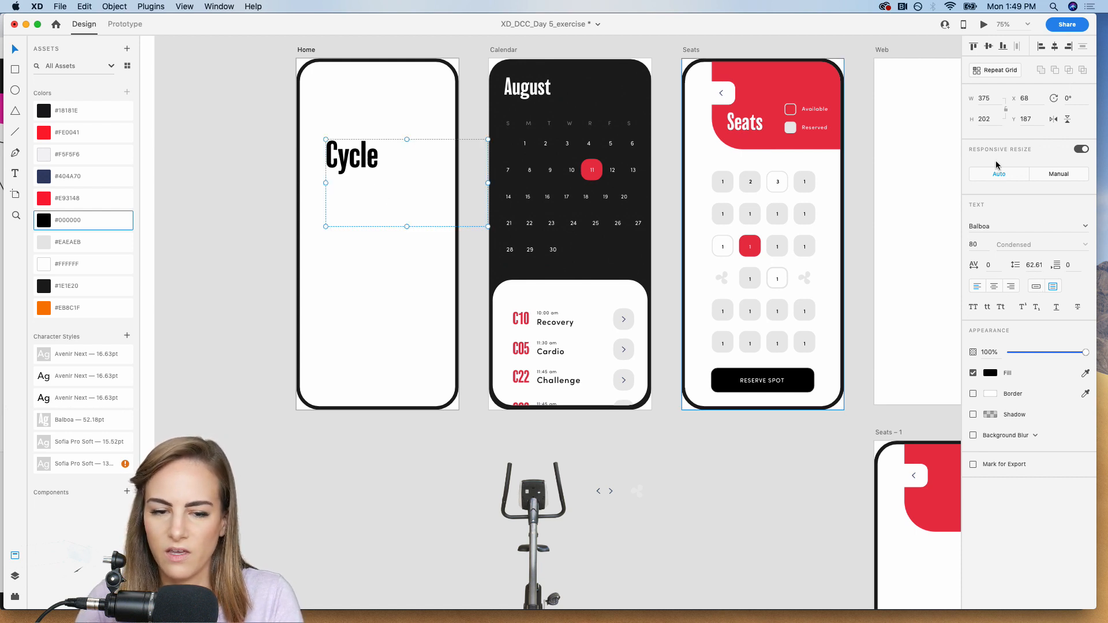
click(1035, 286)
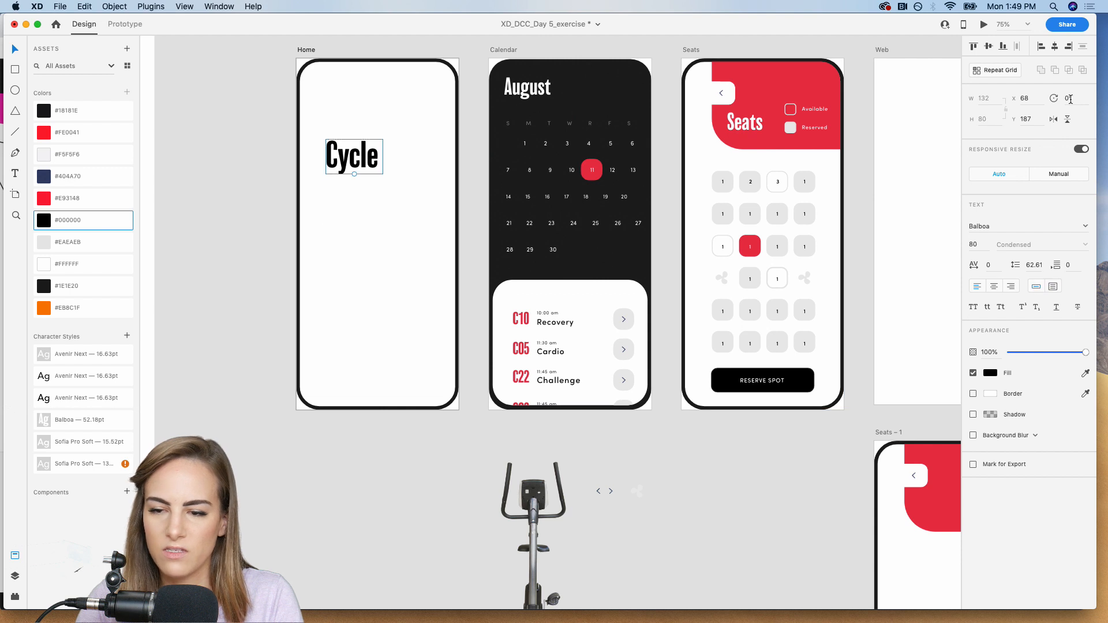
Rotate the Cycle text to -90° and move it down to about X 87, Y 300 on the Home artboard.
text(-90)
key(Return)
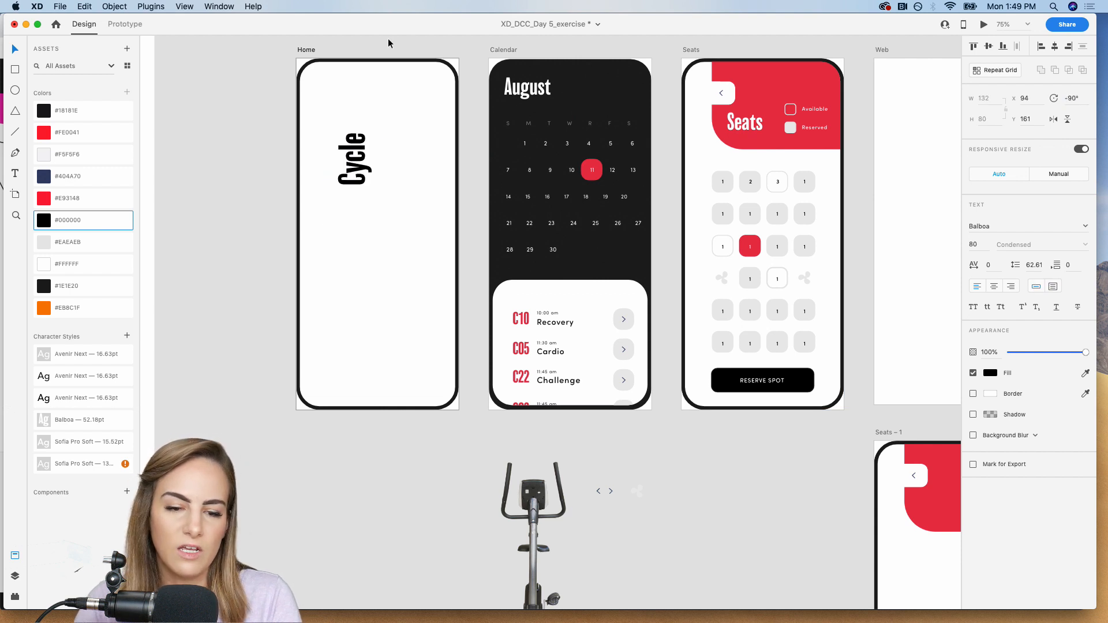
click(364, 165)
drag(363, 164, 360, 224)
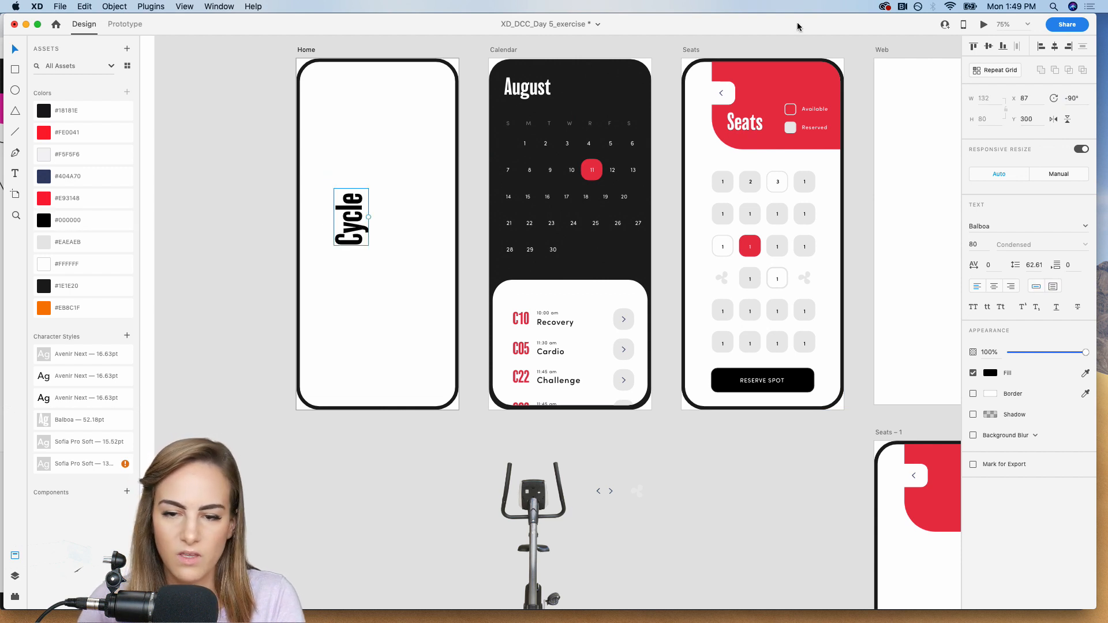
Copy the red header shape from the Seats artboard onto the Home artboard and flip it horizontally.
click(772, 85)
key(super+c)
click(385, 129)
key(super+v)
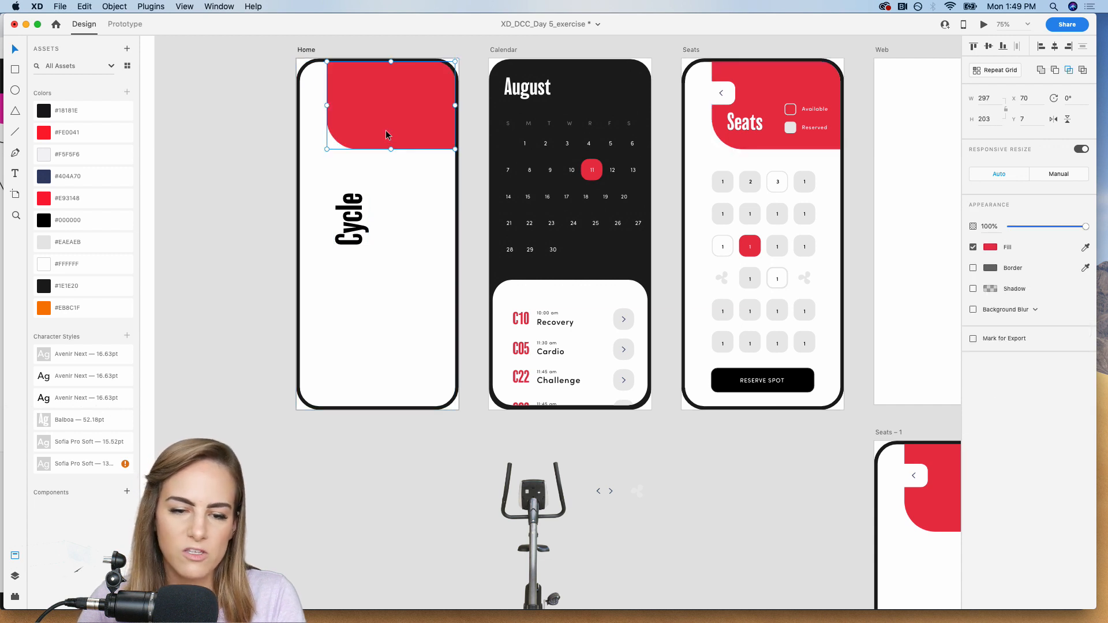
click(1054, 119)
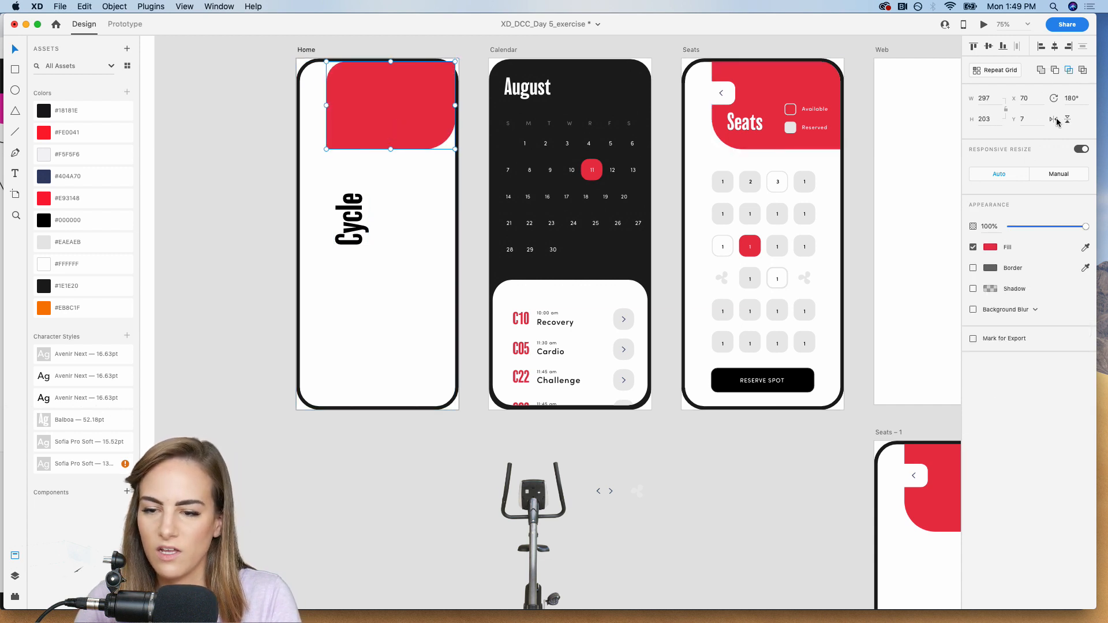
Move the flipped red shape into the upper-left corner of the Home artboard at X 6, Y 7.
drag(431, 108, 404, 108)
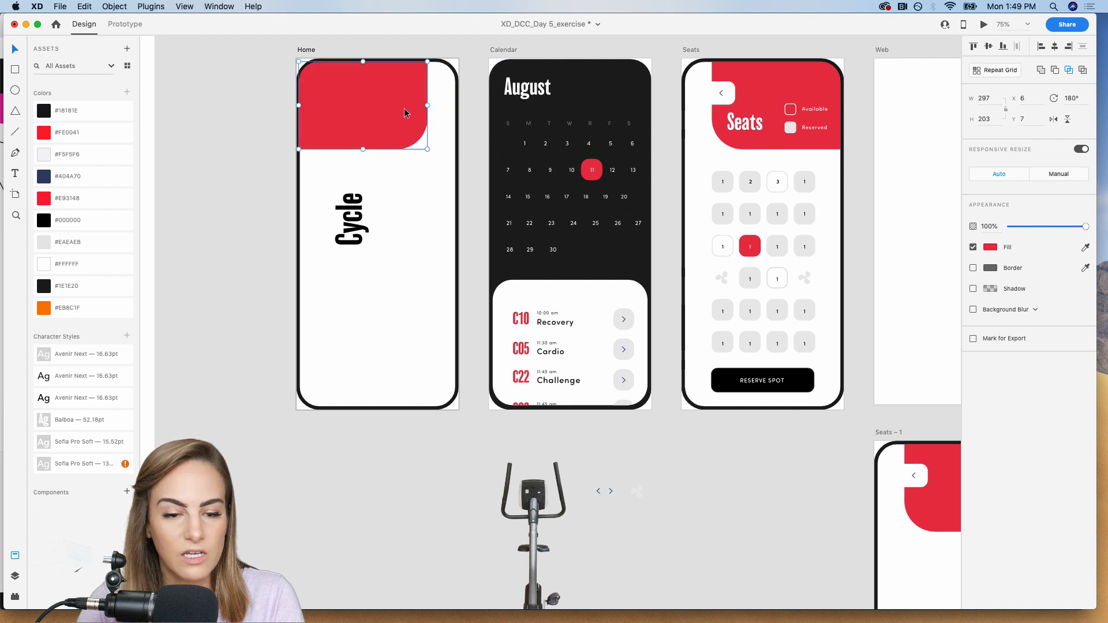
Enlarge the rotated Cycle text to size 125 and place a duplicate directly above it reading Bar.
click(351, 232)
drag(370, 218, 340, 127)
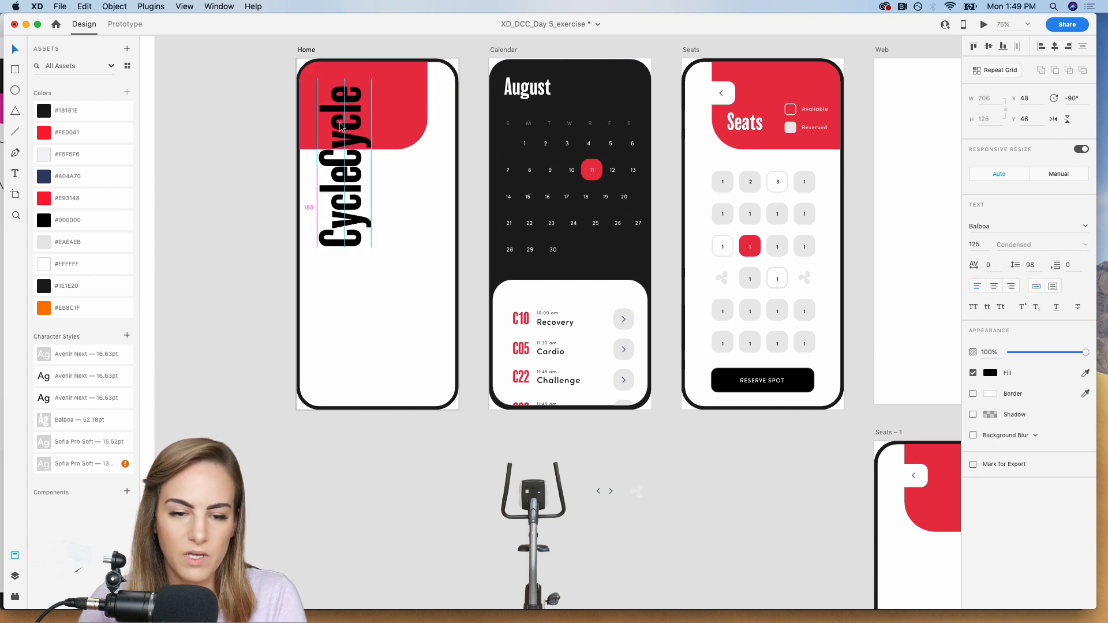
double_click(341, 127)
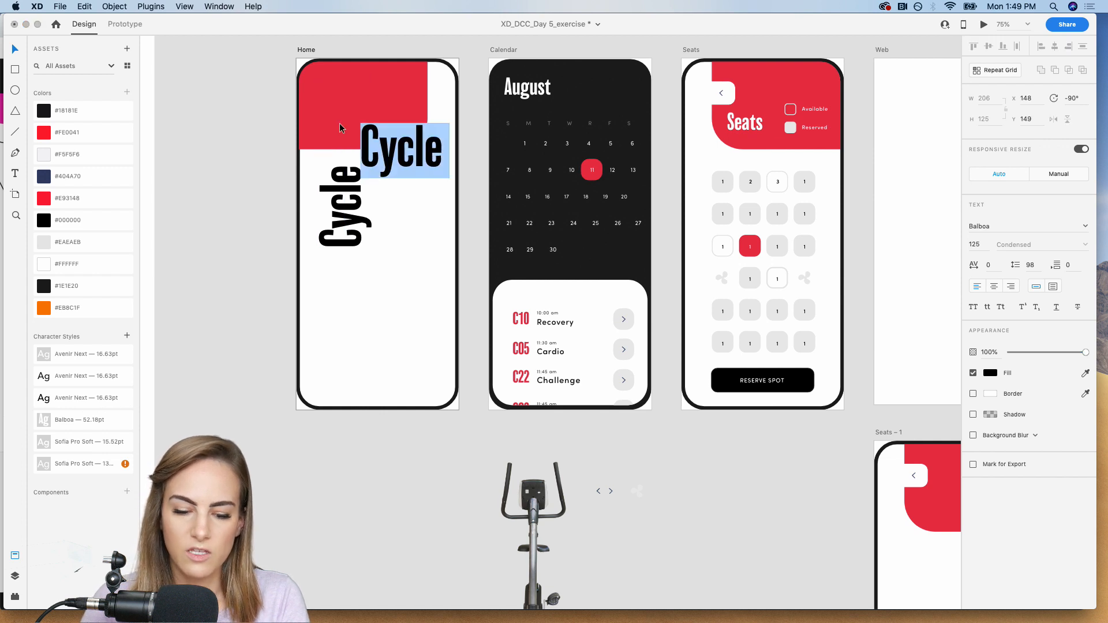
text(Bar)
key(Escape)
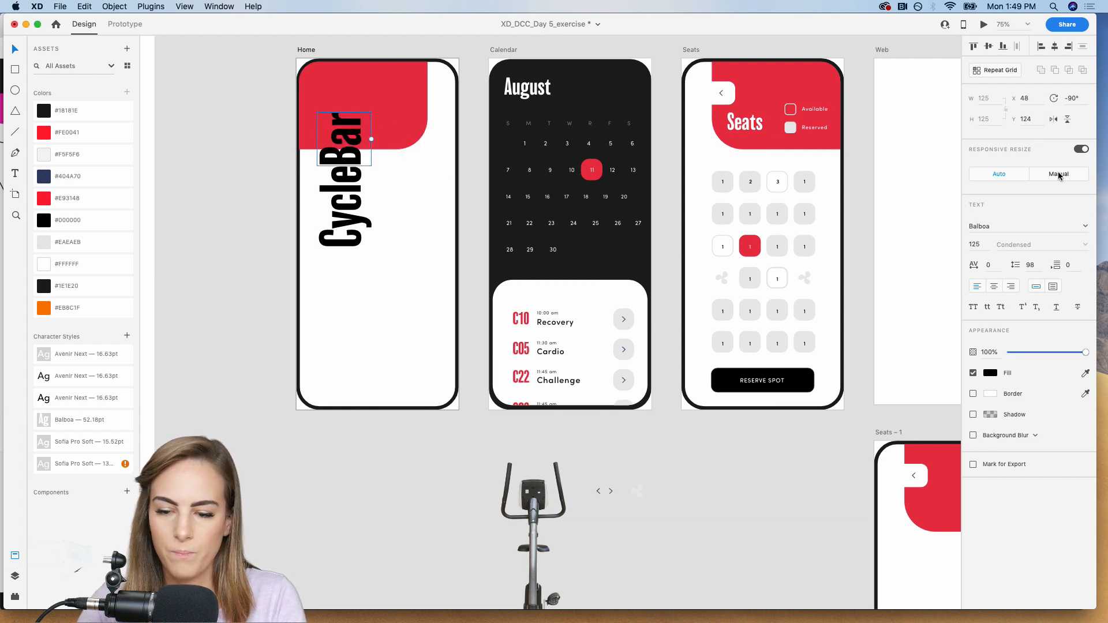
Fill the Bar text with white and space the two words, with Bar over the red shape and Cycle below it at X 48, Y 218.
click(990, 373)
click(853, 310)
drag(350, 153, 350, 142)
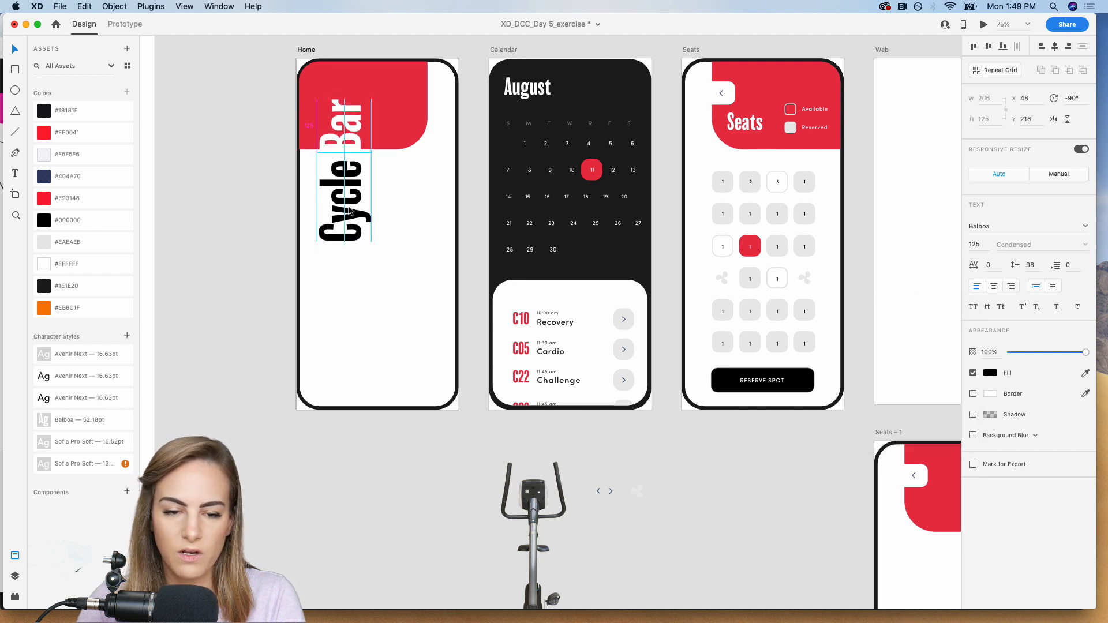
Copy the exercise bike image from the pasteboard onto the Home artboard, placing it beside the Cycle Bar text and overlapping the red shape.
click(566, 475)
scroll(542, 516, down, 4)
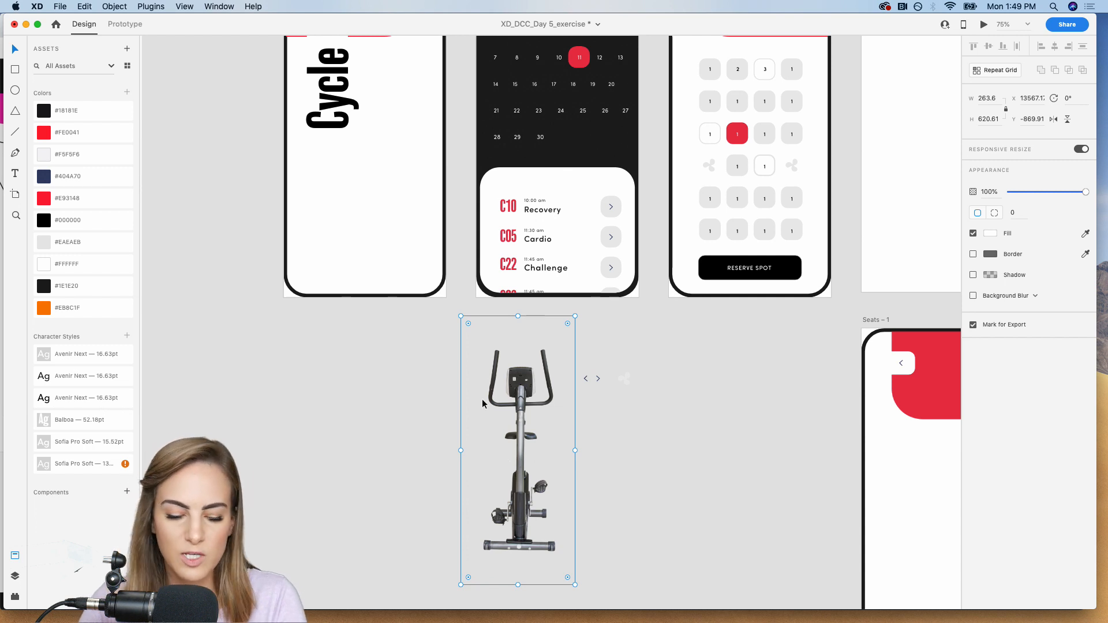
scroll(483, 403, up, 3)
scroll(398, 171, up, 3)
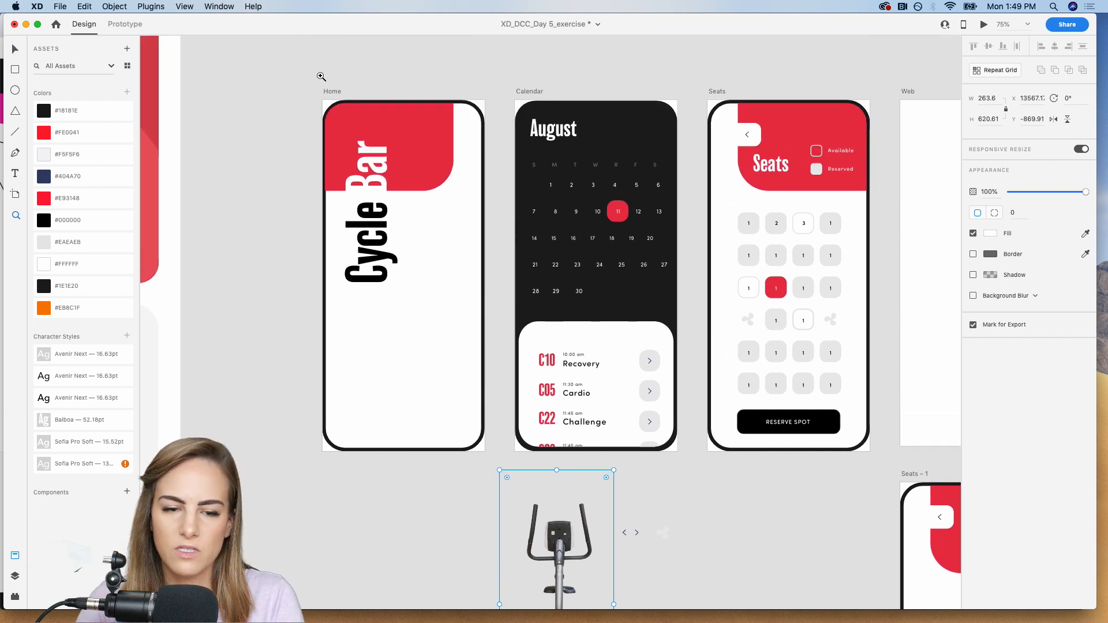
drag(321, 76, 538, 477)
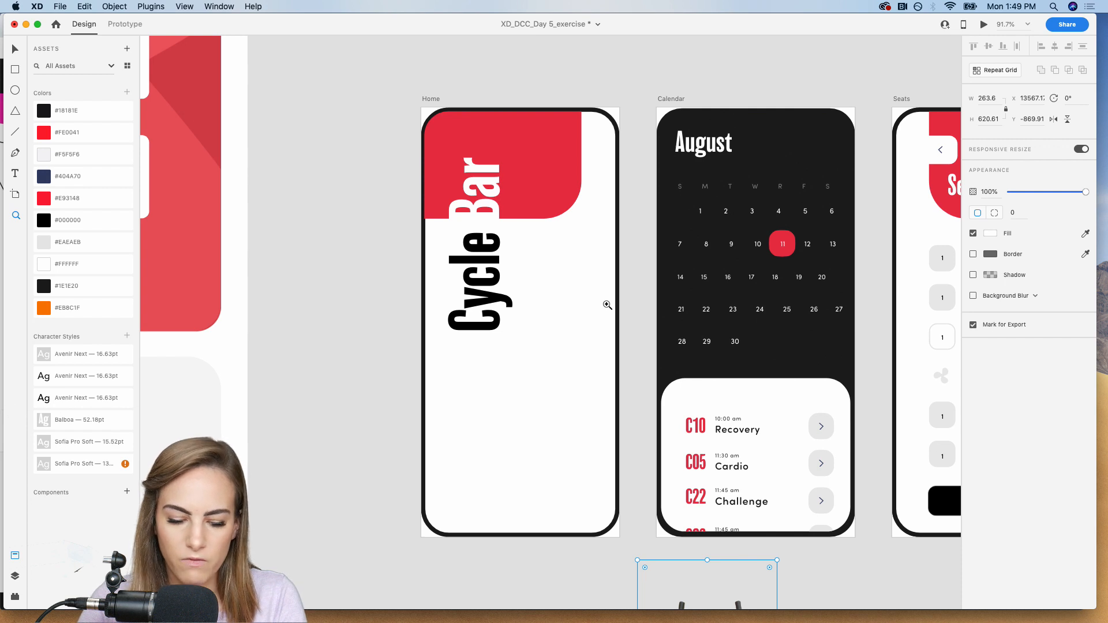
key(v)
click(572, 304)
key(super+v)
drag(519, 333, 554, 295)
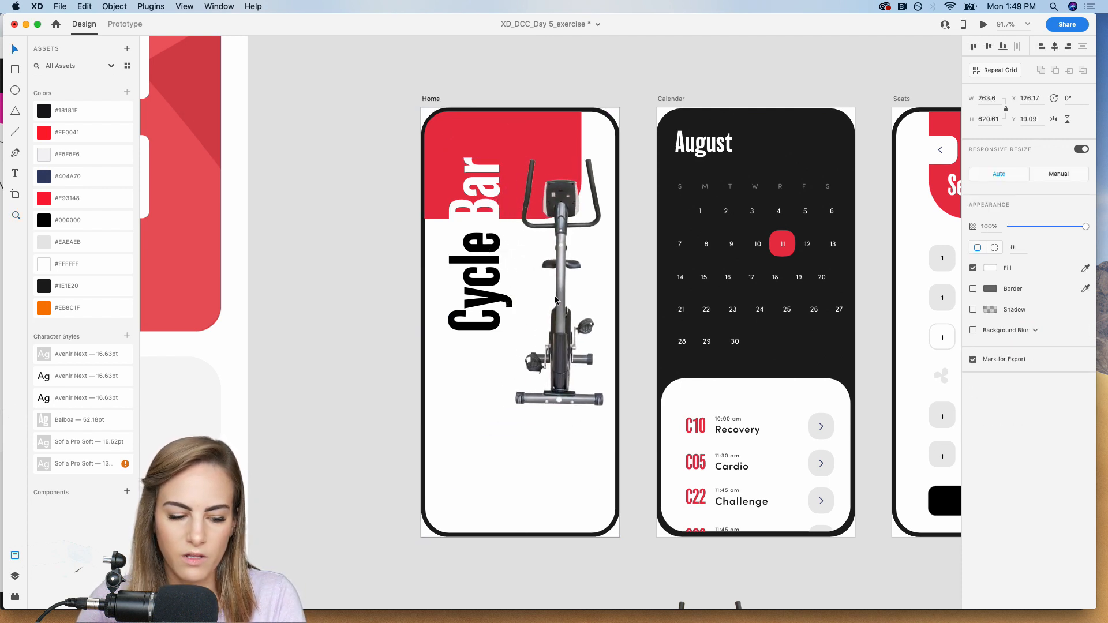
click(371, 302)
Draw a borderless rectangle of about 320 by 153 below the bike on the Home artboard, reaching its right frame edge, and fill it with #000000.
scroll(370, 302, down, 5)
scroll(370, 302, right, 3)
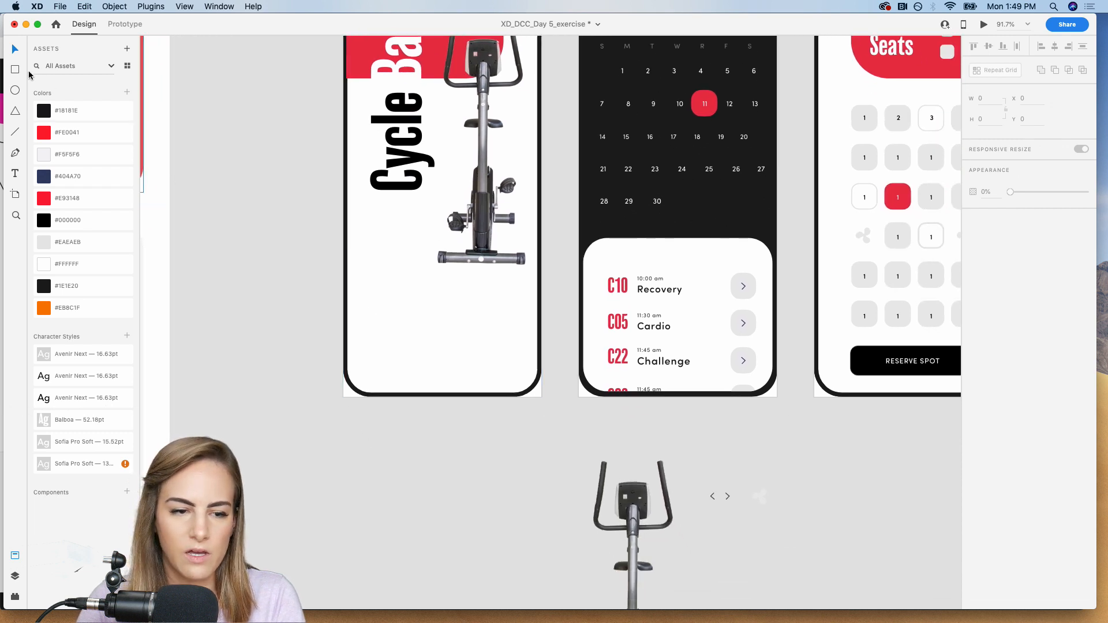
click(15, 69)
mouse_move(537, 276)
mouse_down()
mouse_move(386, 366)
mouse_move(369, 357)
mouse_up()
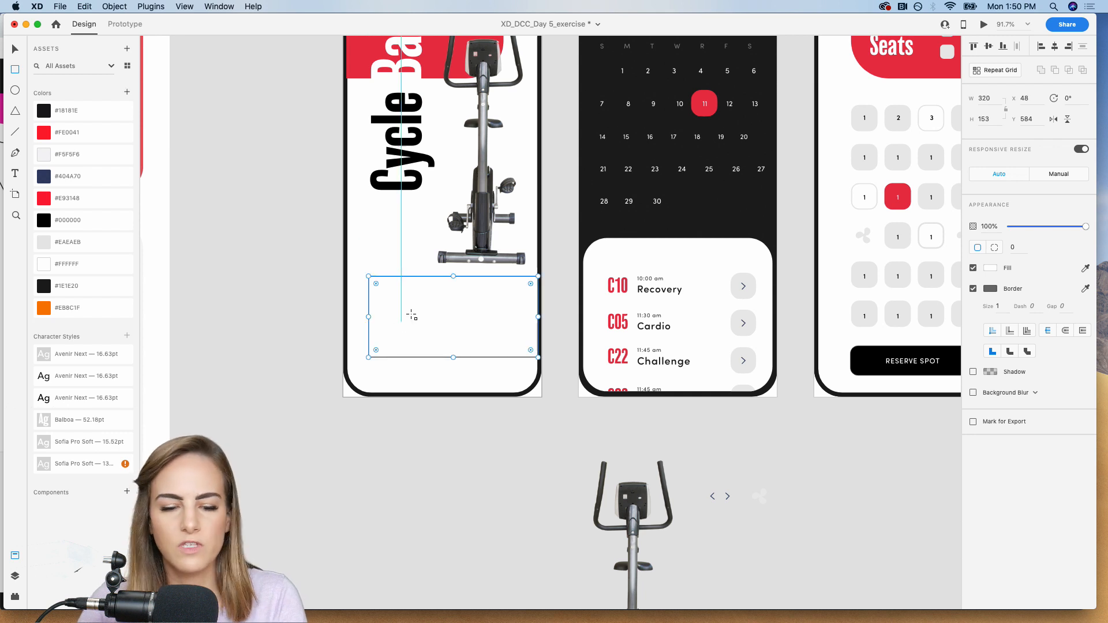
key(v)
click(973, 289)
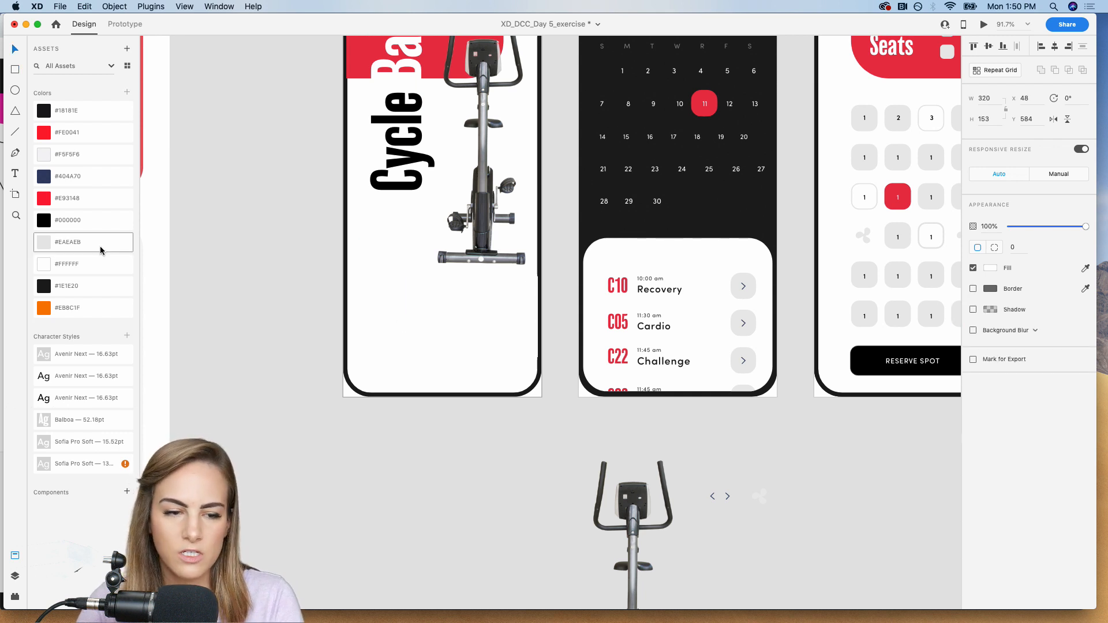
click(44, 220)
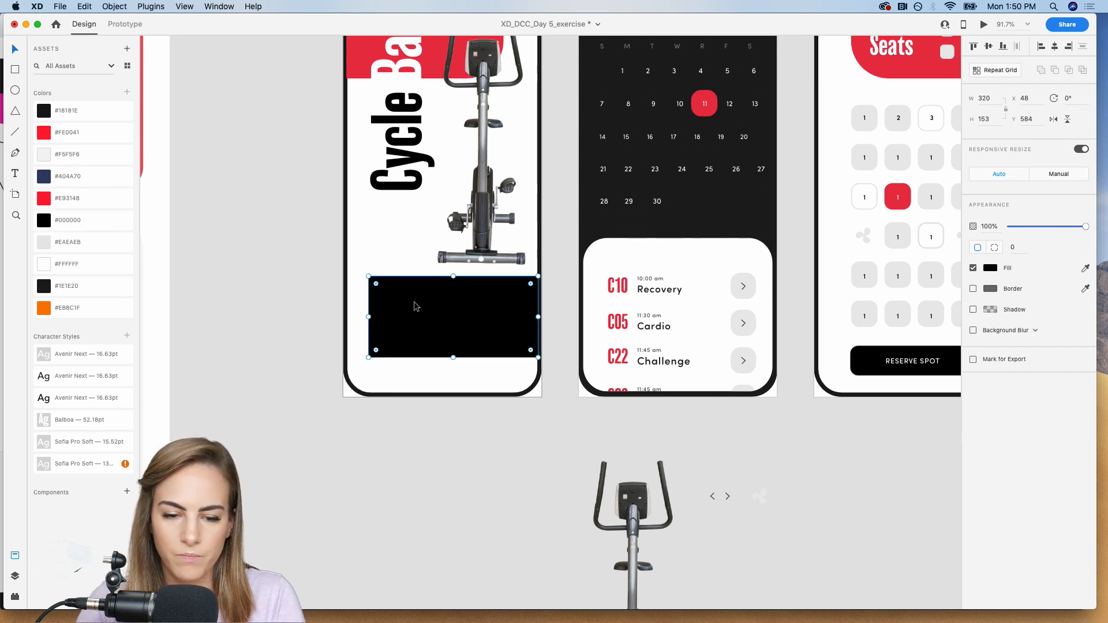
Set separate corner radii on the black rectangle, with 20 for both left corners and 0 for both right corners.
click(993, 248)
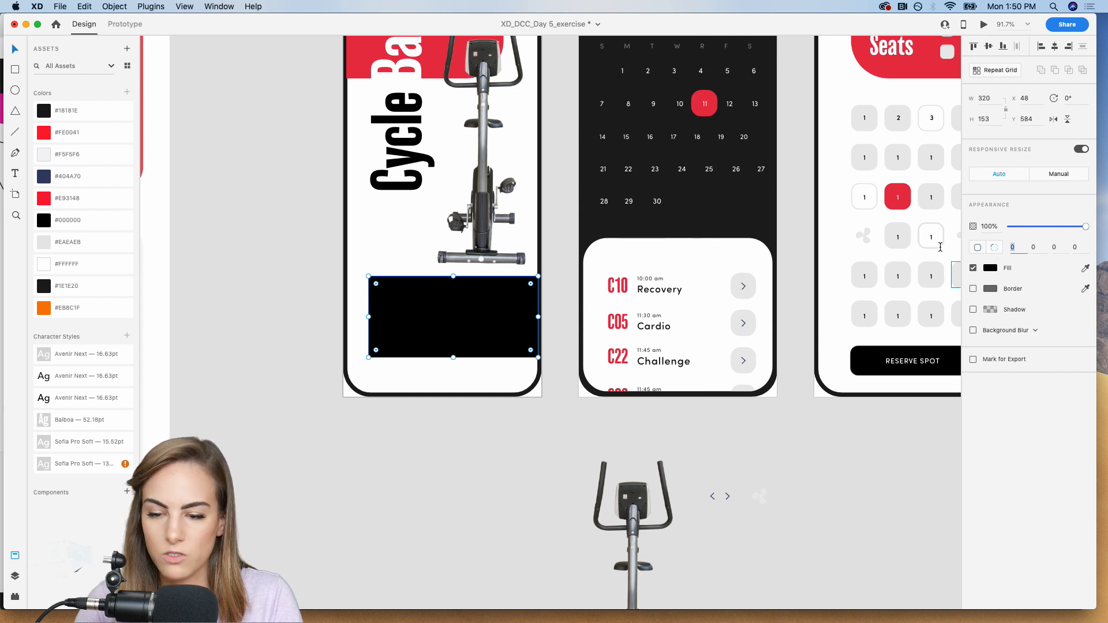
text(20)
key(Tab)
key(Tab)
key(Tab)
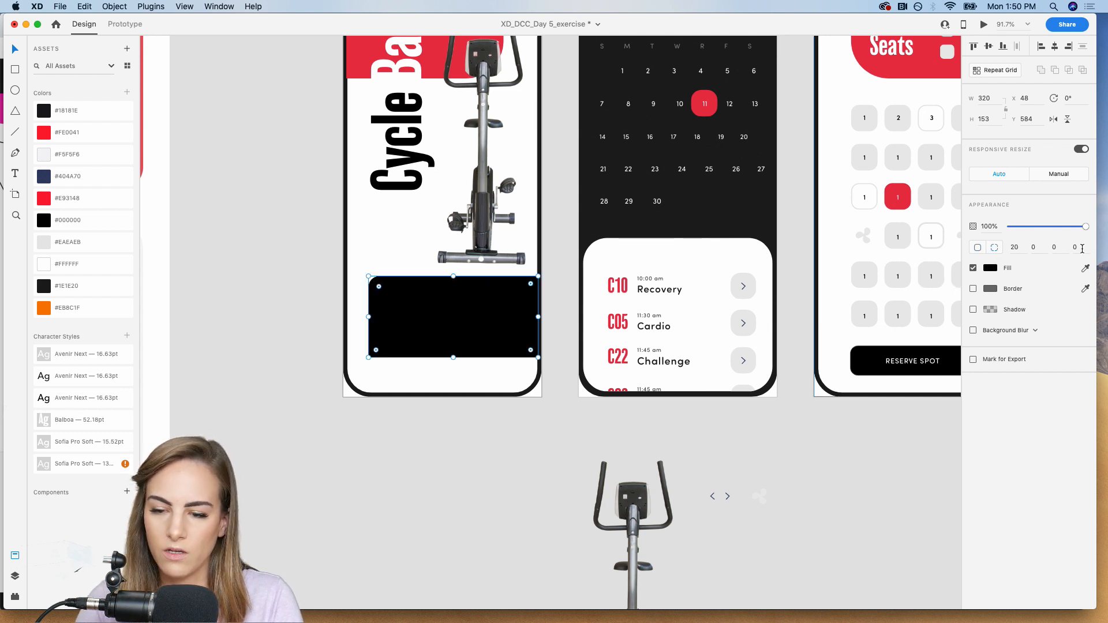
text(2)
key(Return)
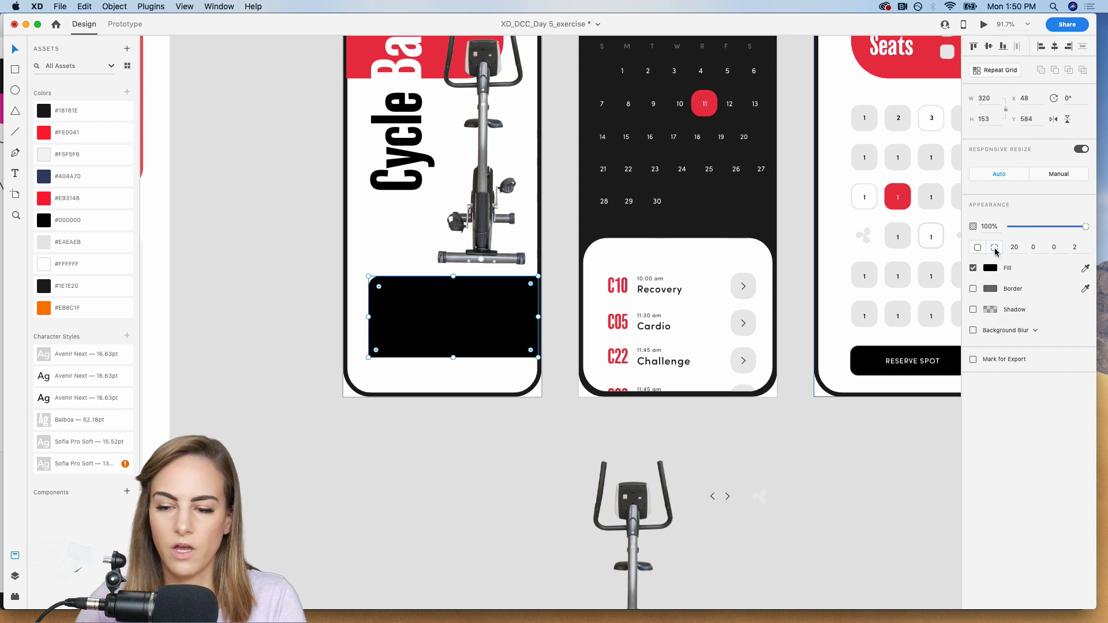
click(1080, 246)
text(0)
key(Return)
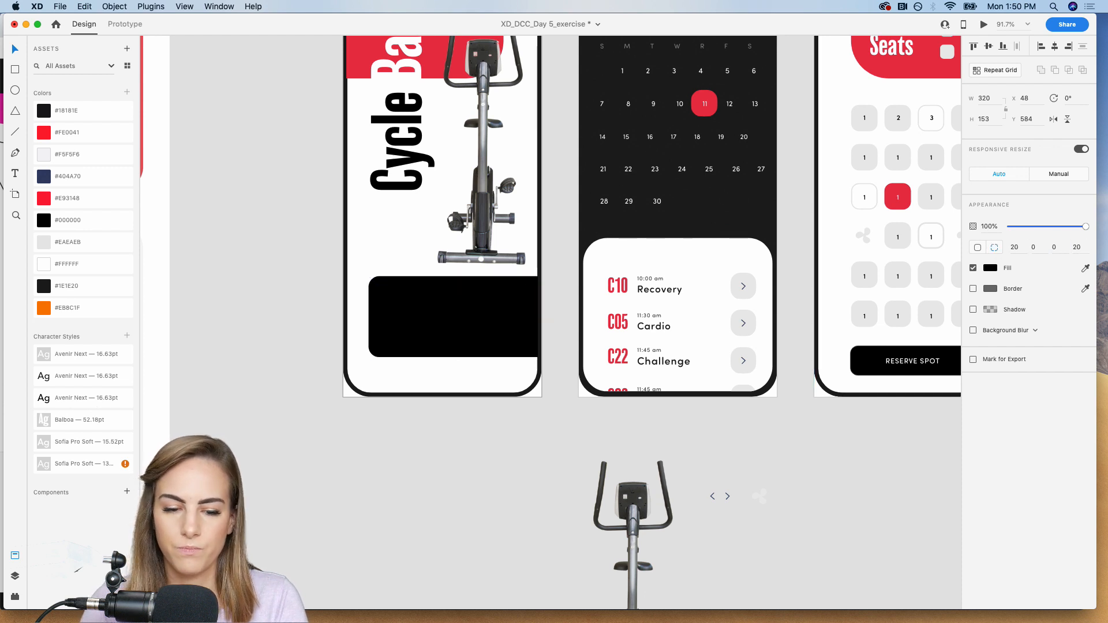
Move the rectangle down to Y 602 and fill it with the dark colour sampled from the Calendar artboard's background.
drag(397, 348, 398, 362)
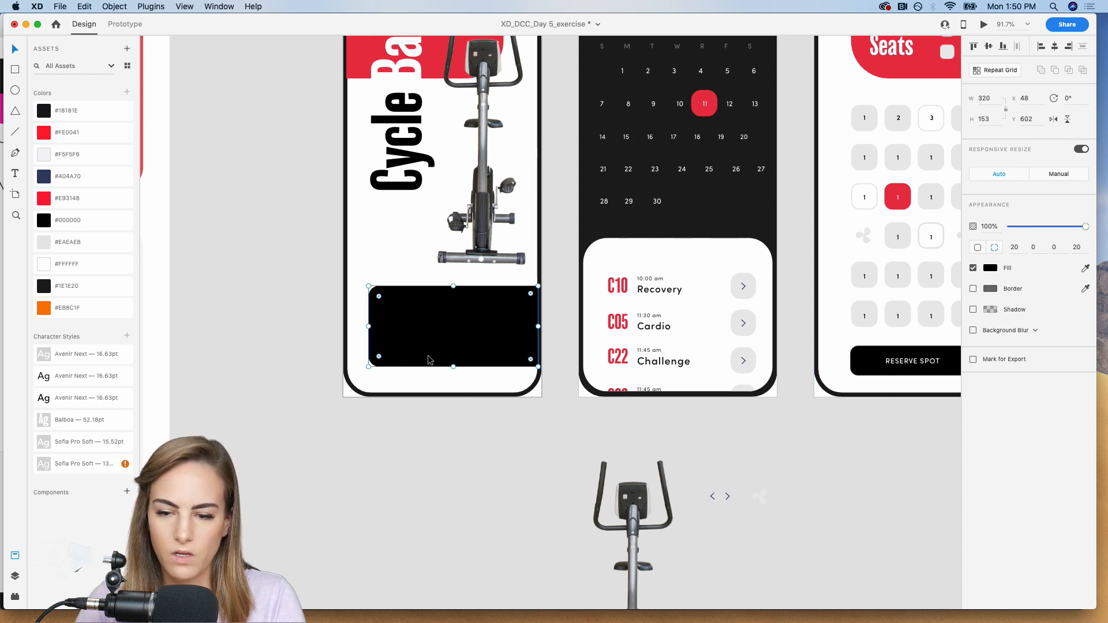
click(1085, 268)
click(685, 210)
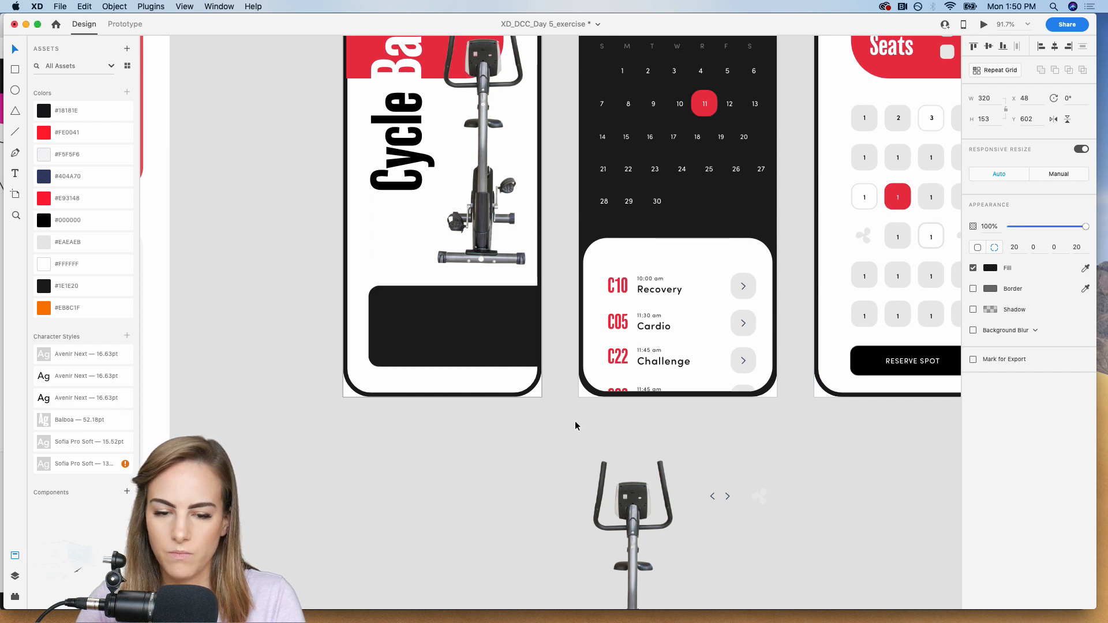
click(485, 481)
Review the phone and web artboards together at 50% zoom and save the document.
scroll(485, 481, right, 3)
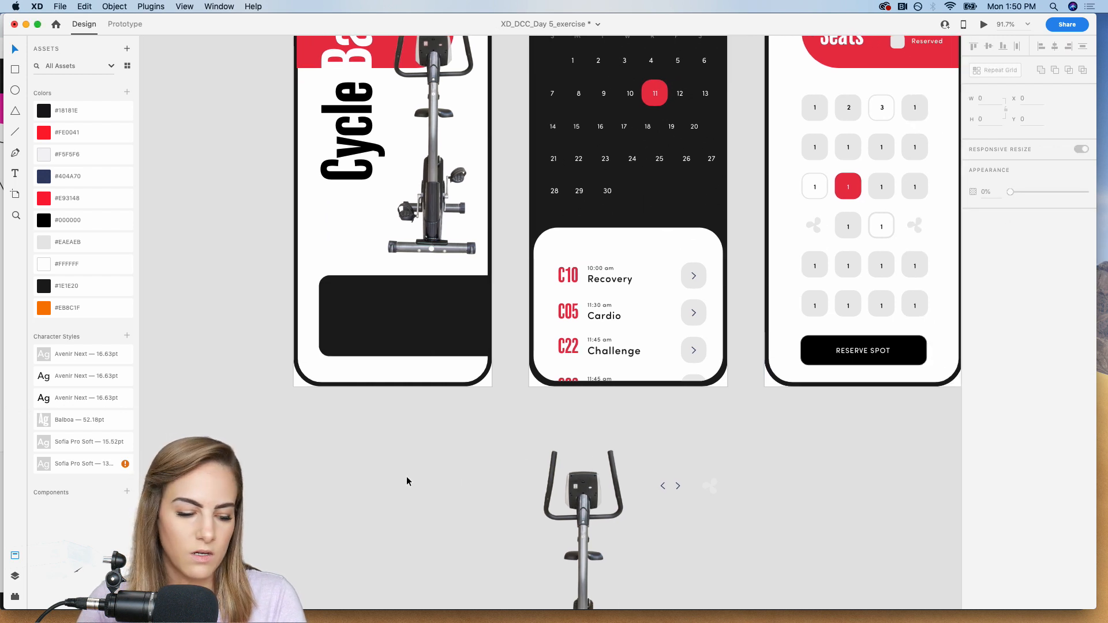
scroll(406, 481, down, 3)
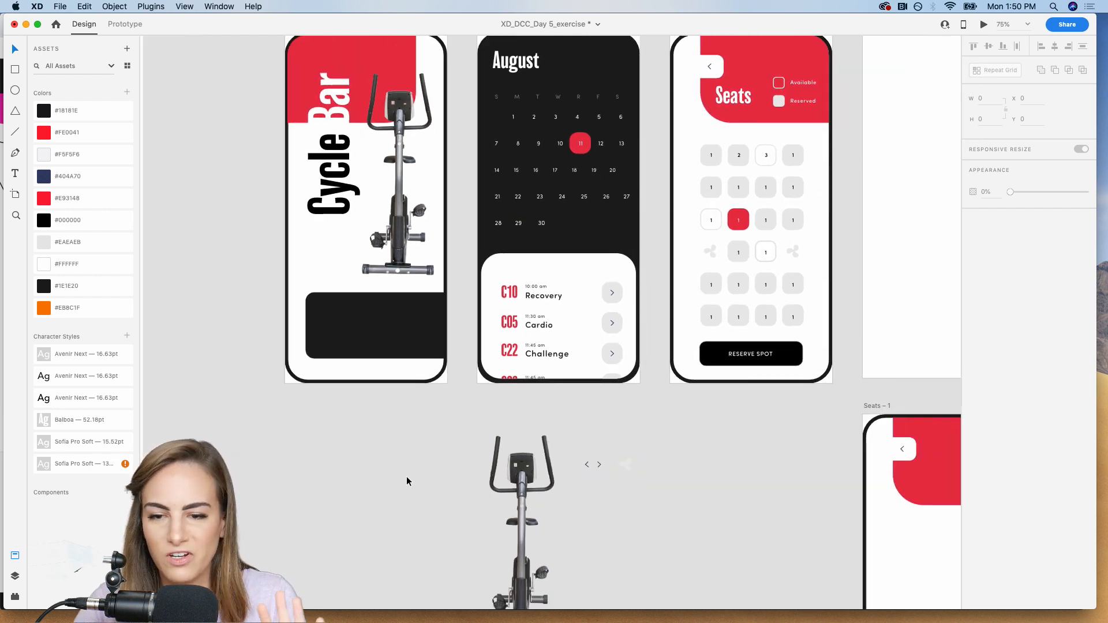
scroll(407, 476, right, 2)
key(super+minus)
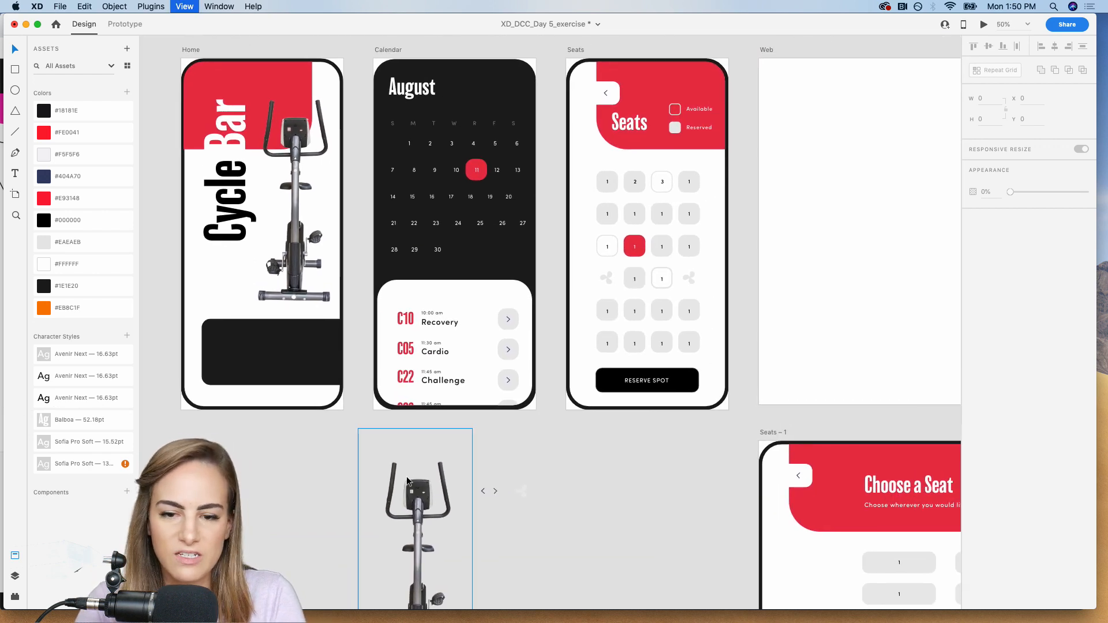
scroll(406, 476, right, 2)
scroll(406, 476, down, 1)
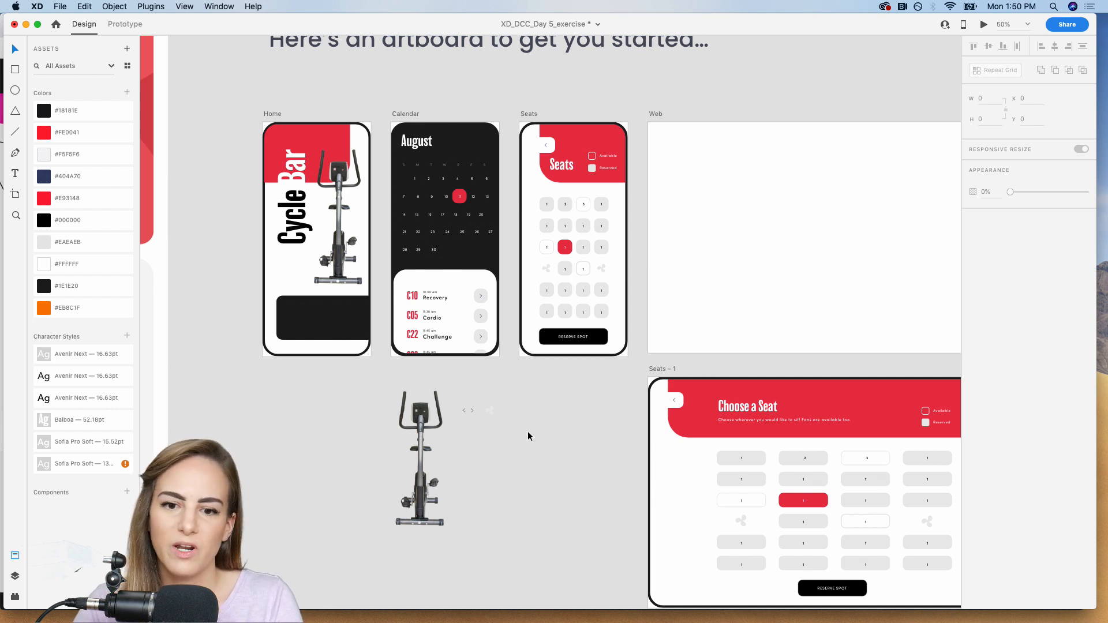
scroll(551, 418, right, 2)
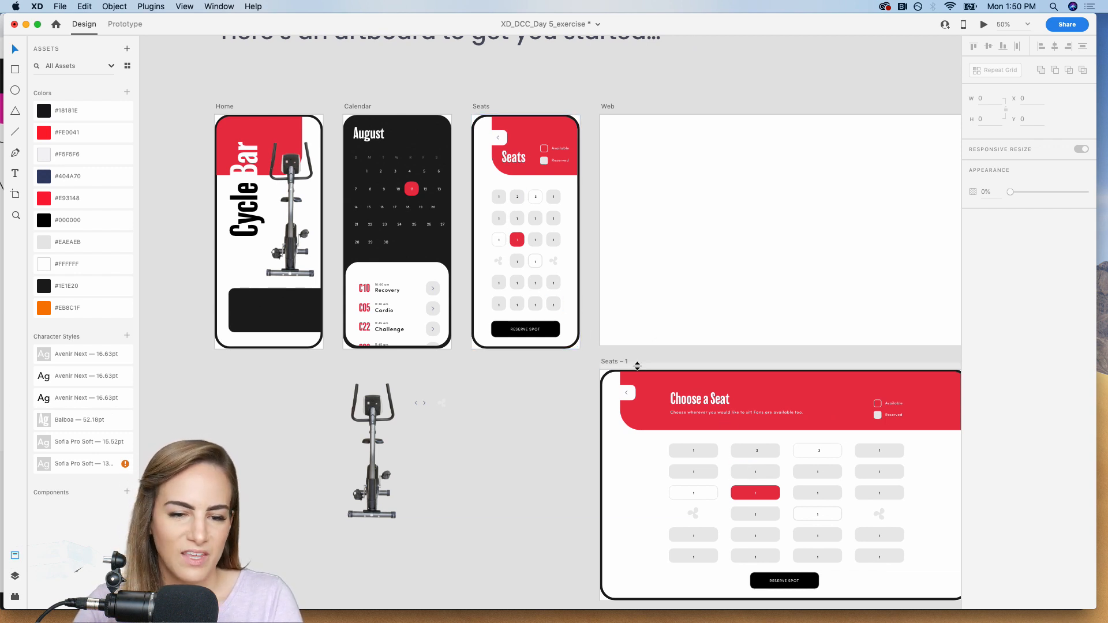
key(super+s)
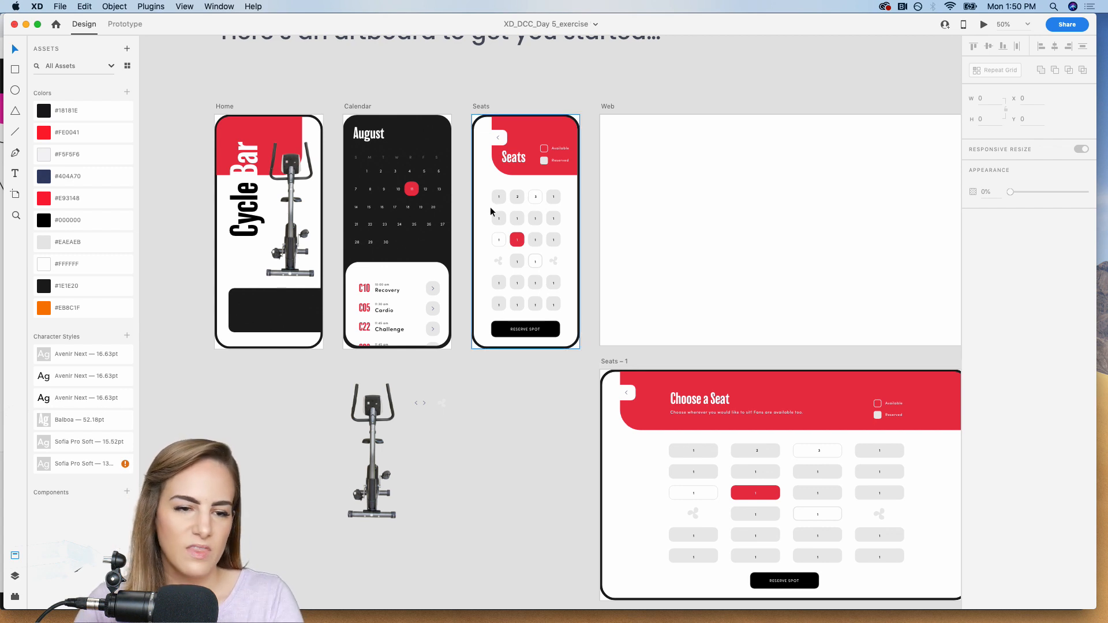
Look over the artboard export options, preview the Home screen with its recording control, and close the preview.
click(58, 6)
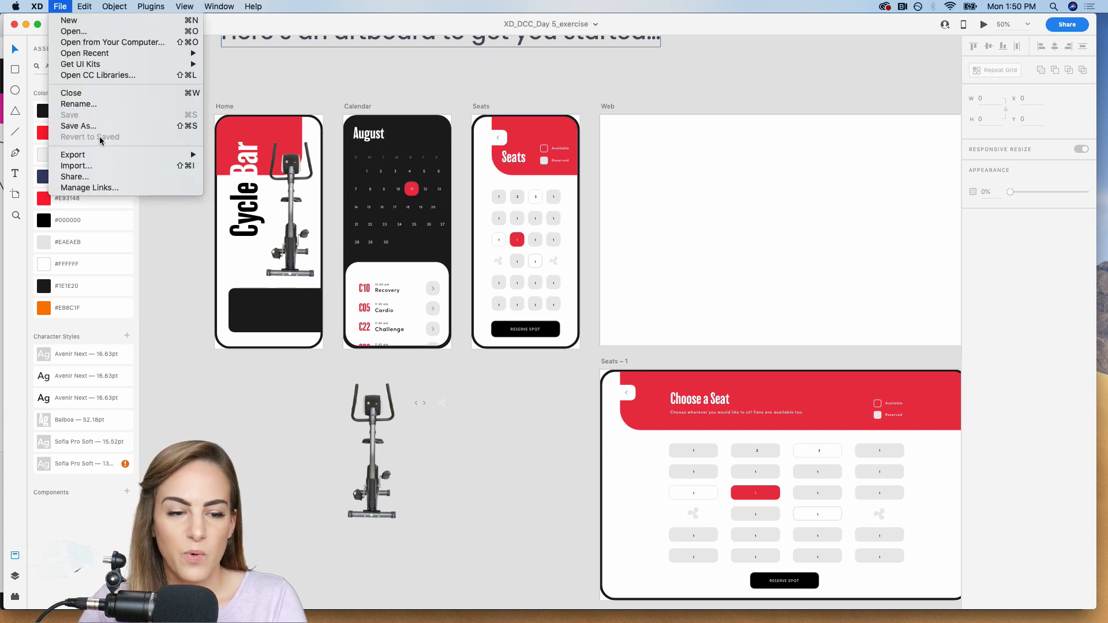
mouse_move(104, 156)
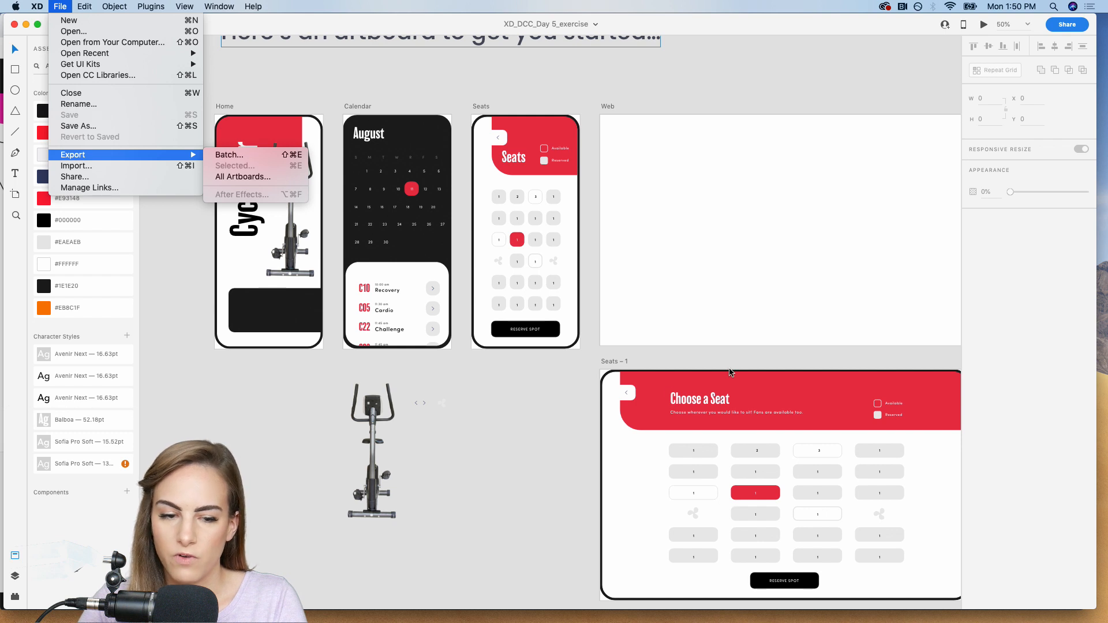
click(540, 450)
scroll(539, 450, down, 1)
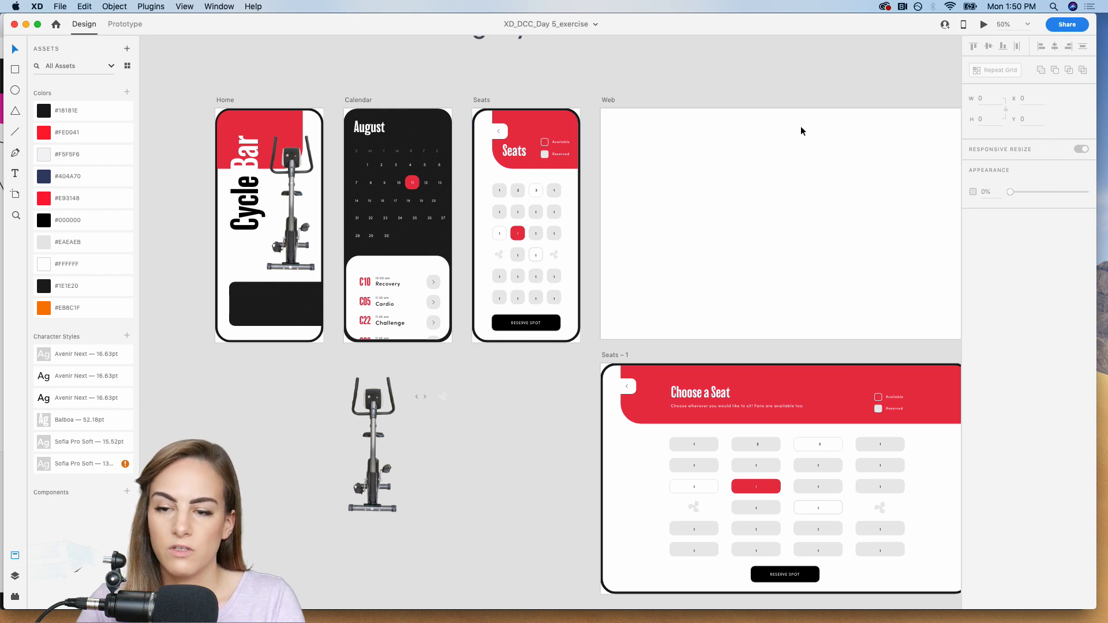
click(984, 26)
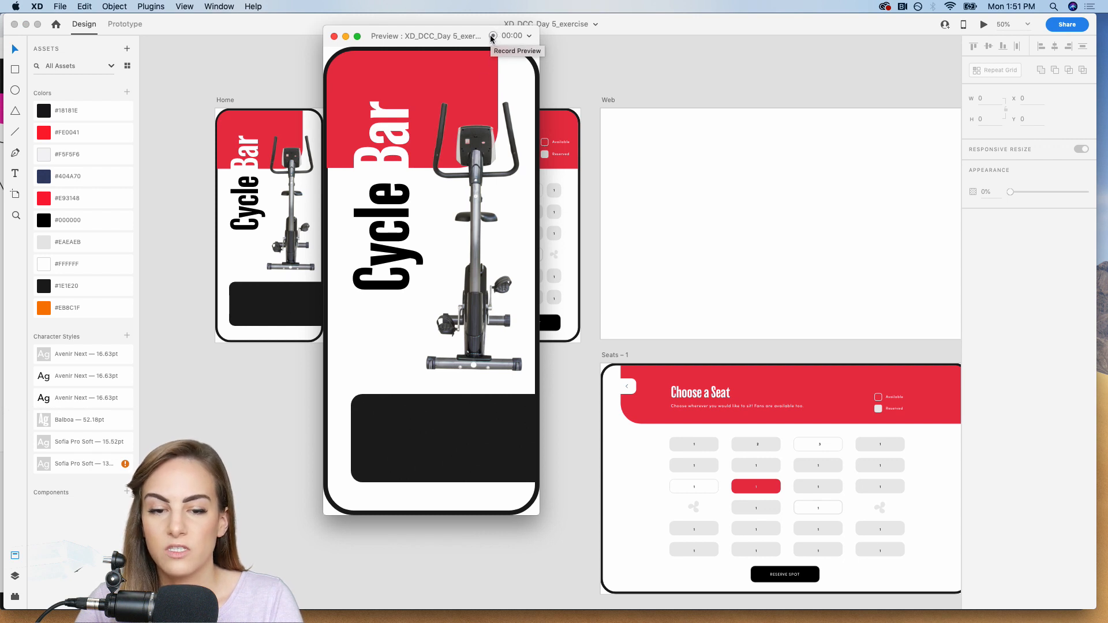
click(334, 37)
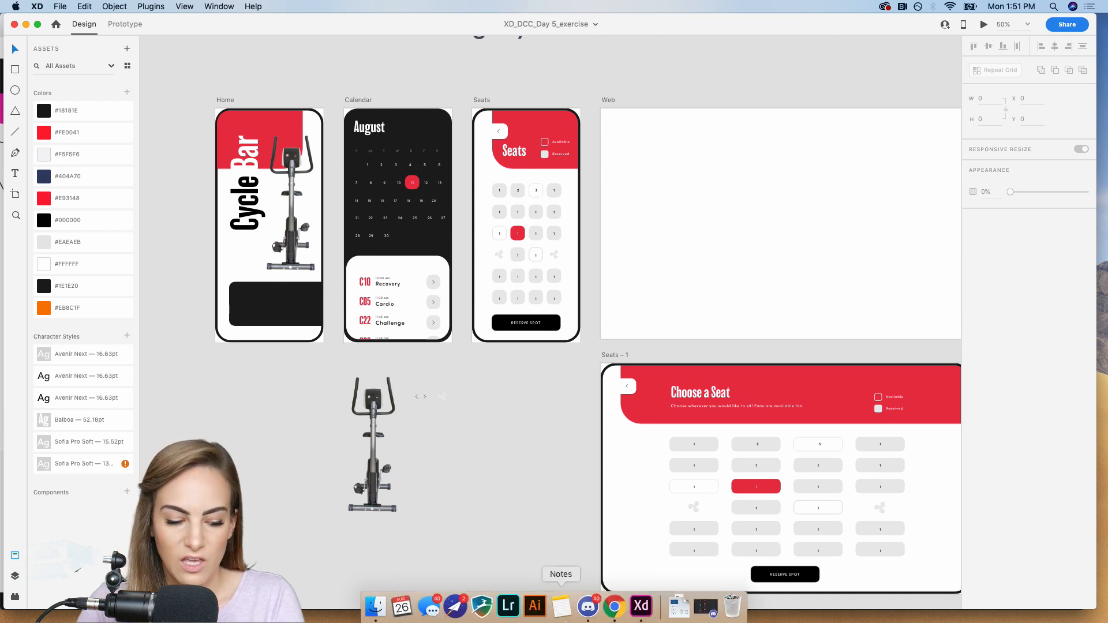
Switch to Chrome, open the XD DCC Aug 19-30 project from the Behance profile to view it, and return to the profile.
click(614, 606)
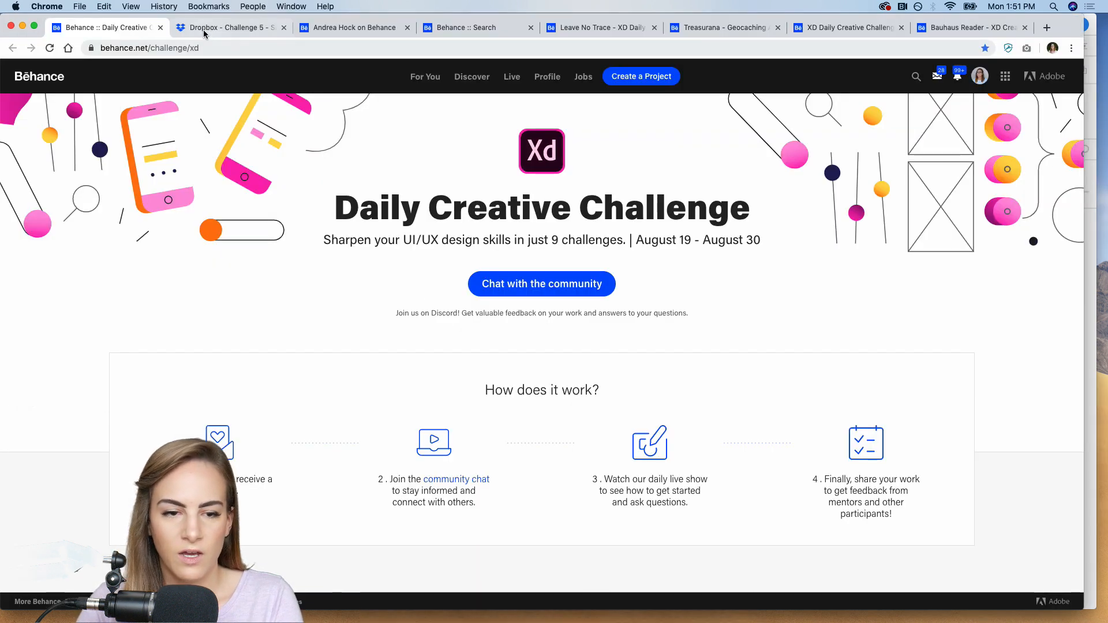
click(338, 28)
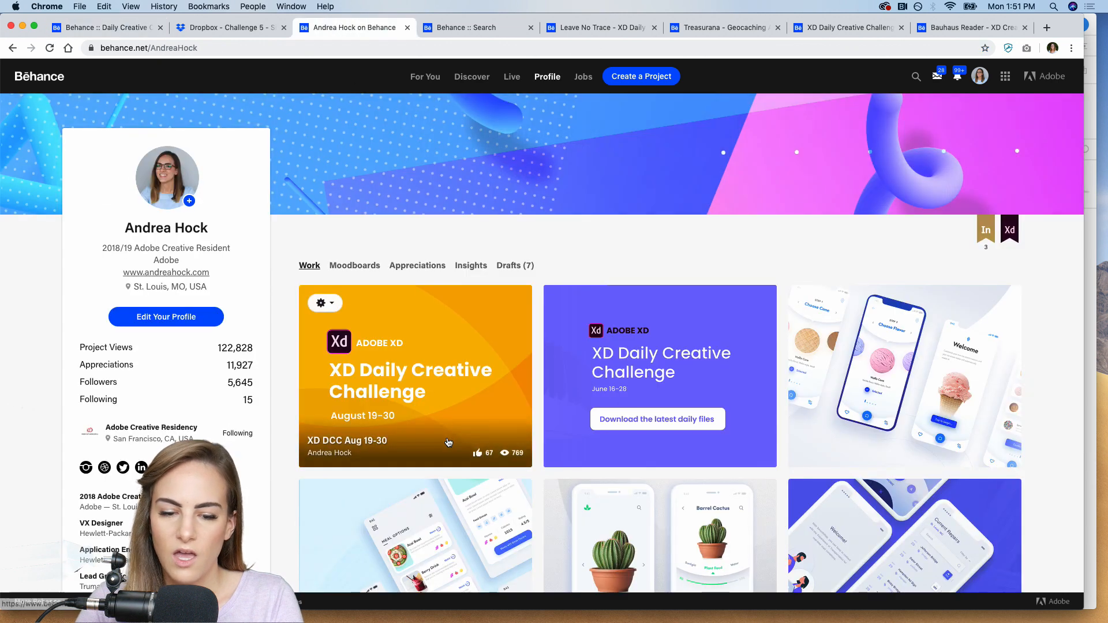
click(419, 418)
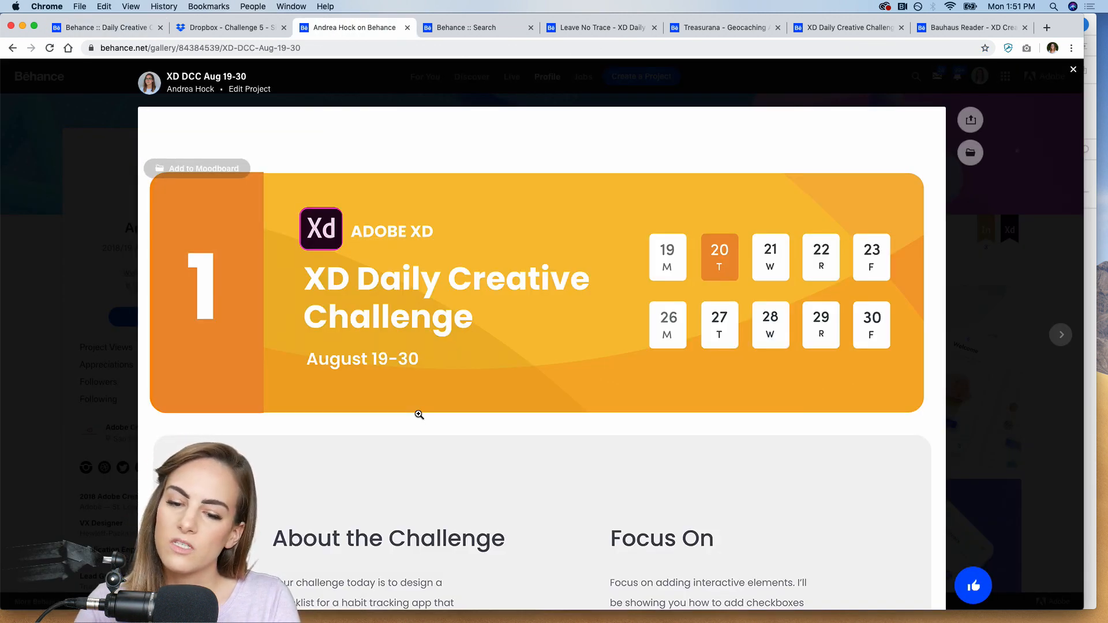
scroll(419, 414, down, 15)
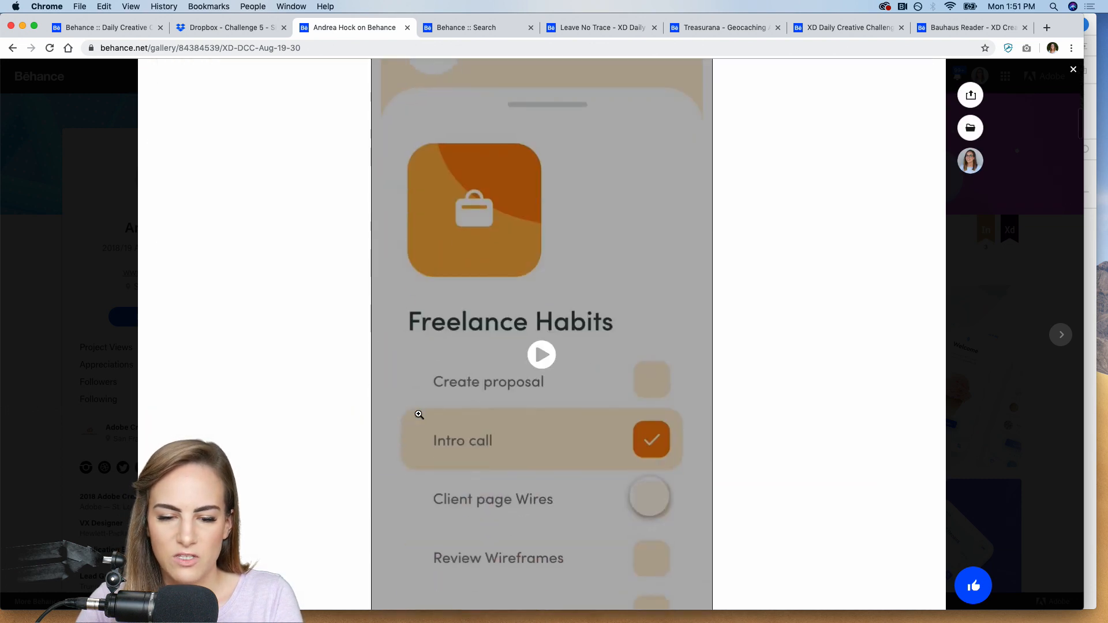
click(69, 297)
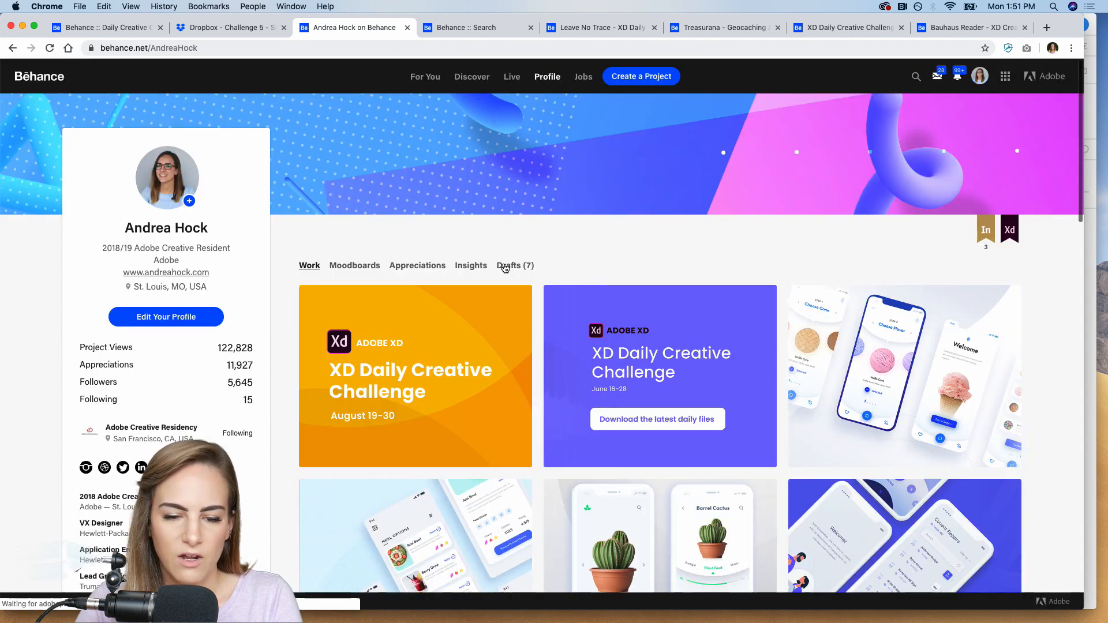
Open the XD DCC Aug 19-30 project for editing and go to the end of its Challenge 5 section.
click(324, 305)
click(322, 329)
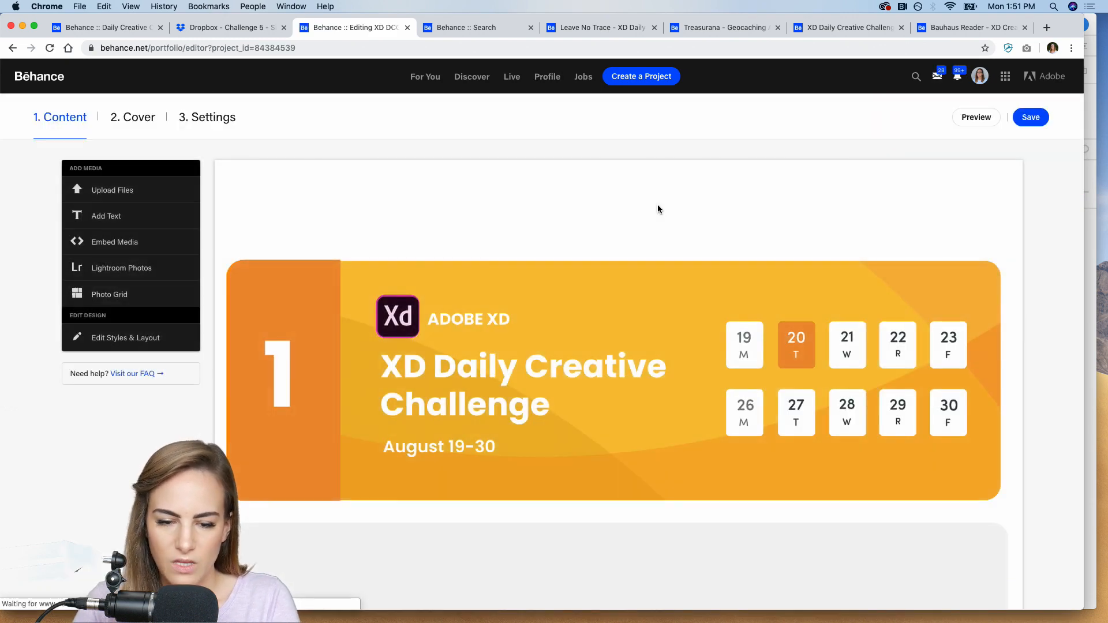
scroll(658, 209, down, 5)
scroll(460, 428, down, 15)
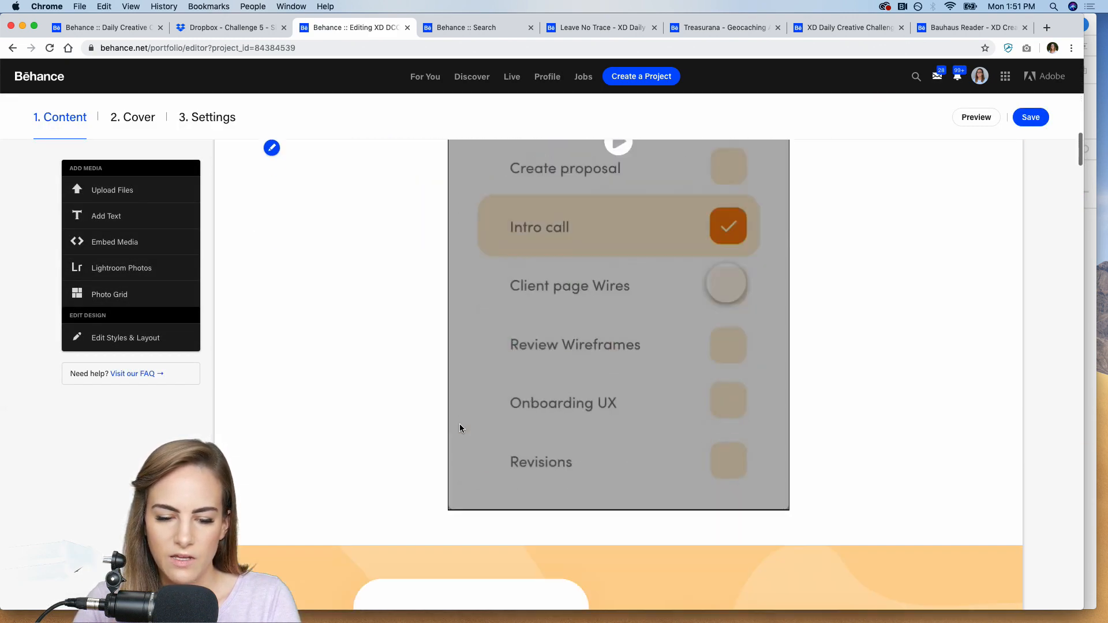
scroll(459, 427, down, 15)
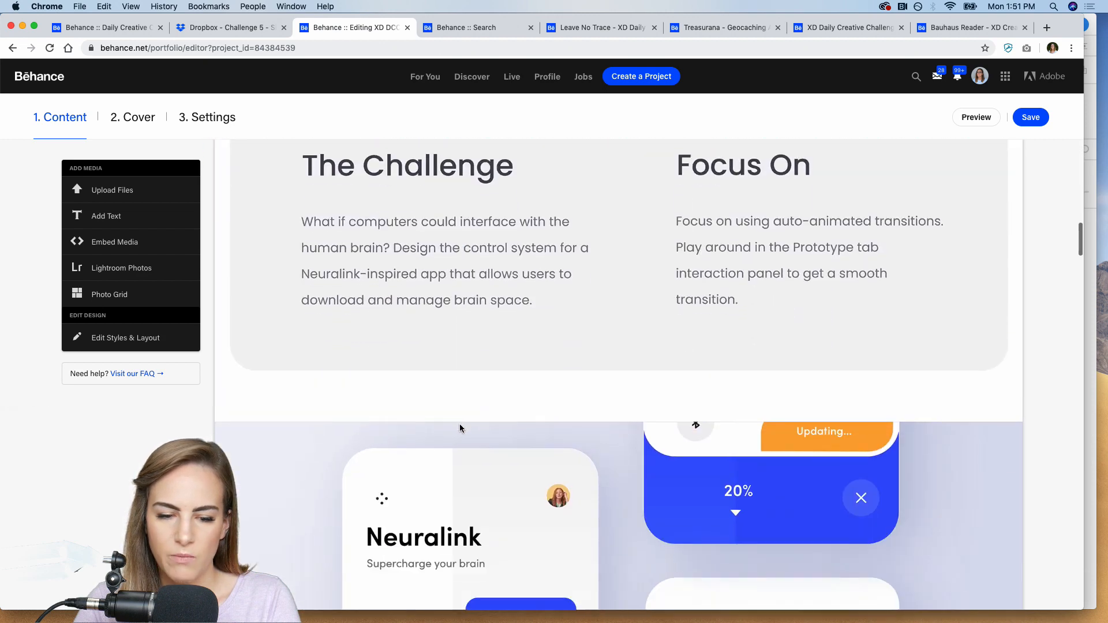
scroll(459, 428, down, 15)
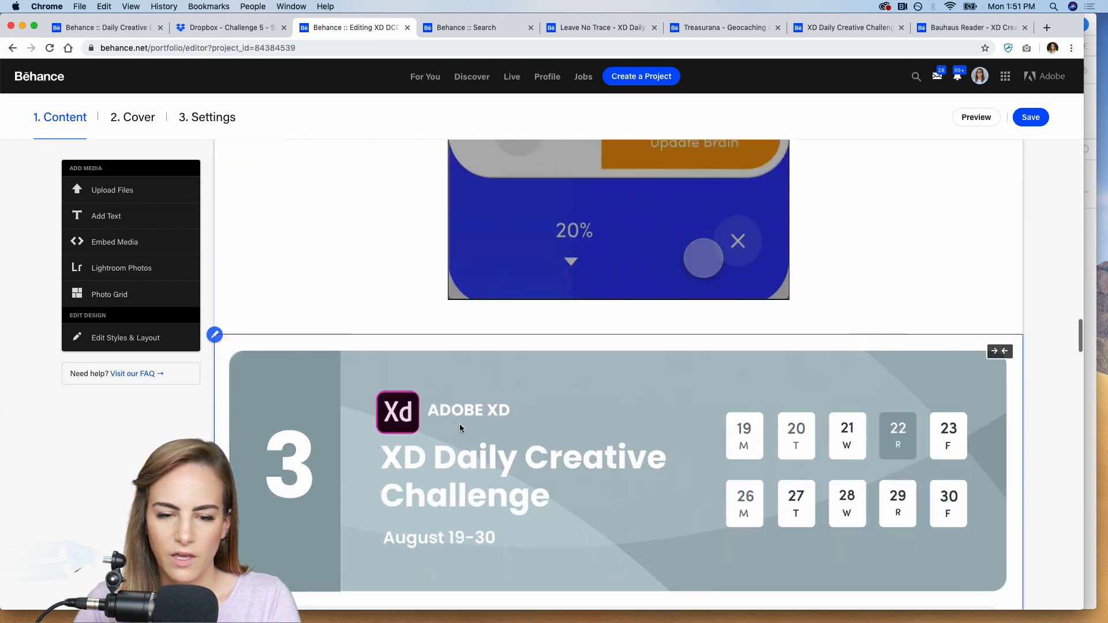
scroll(459, 428, down, 15)
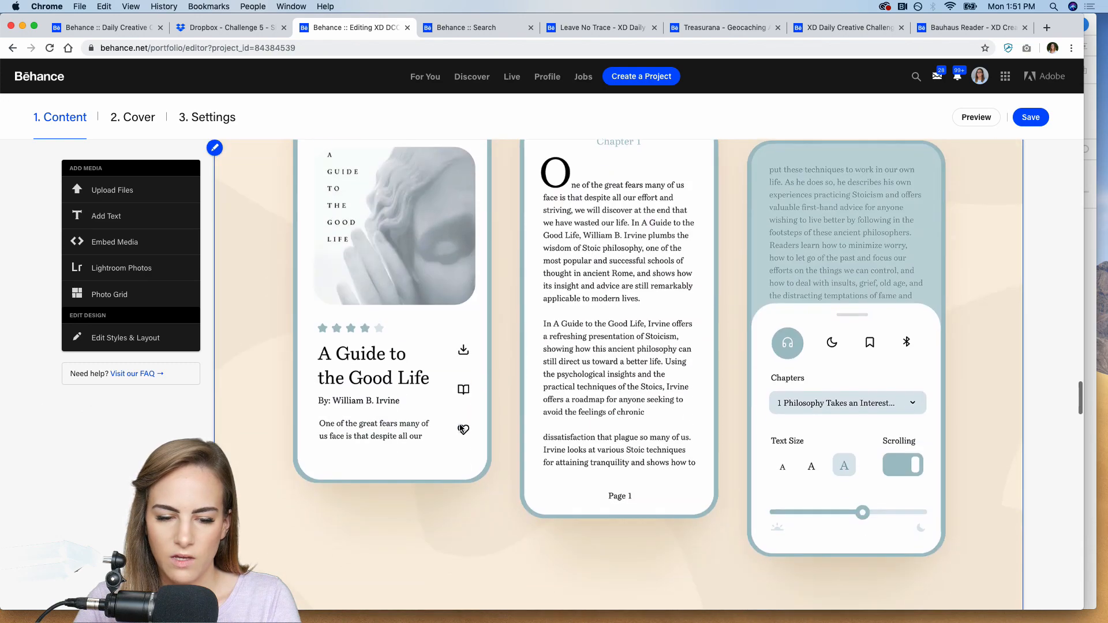
scroll(460, 428, down, 15)
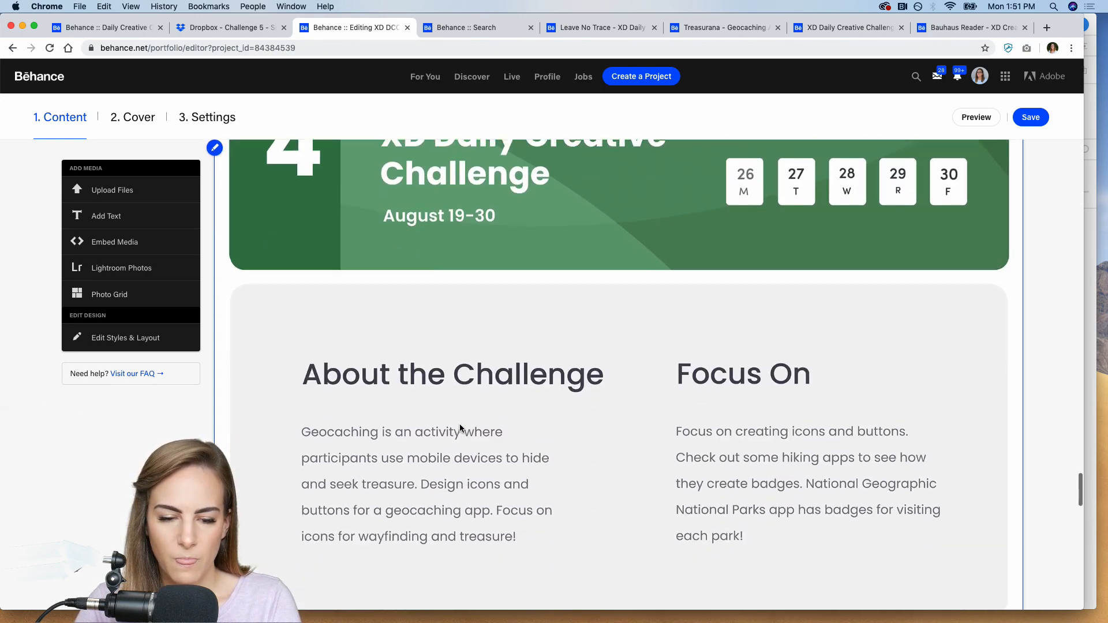
scroll(459, 428, down, 15)
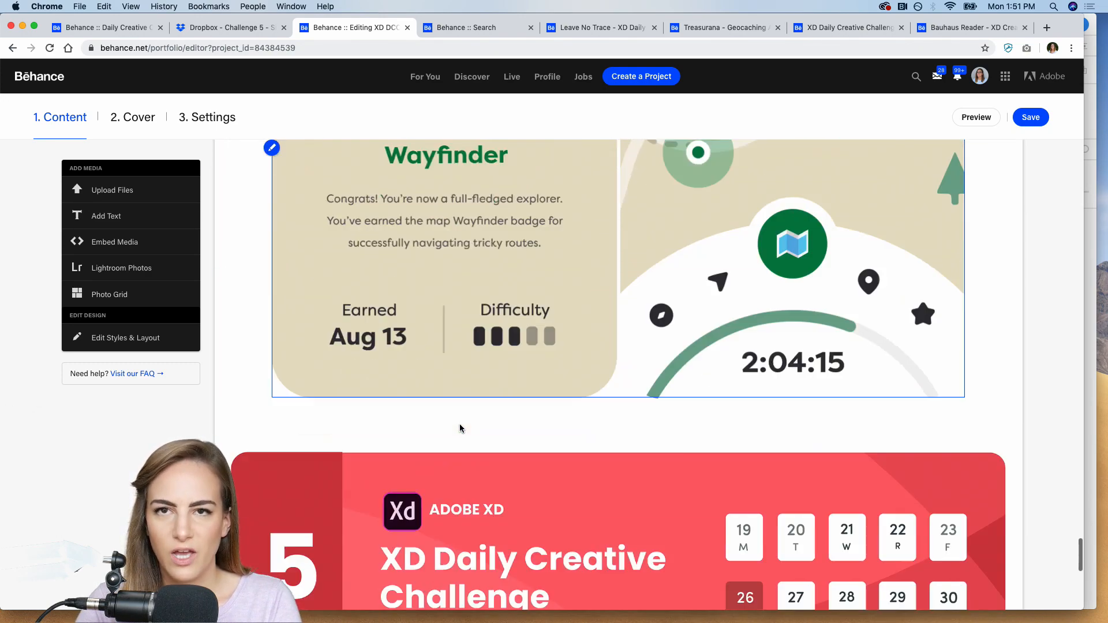
scroll(459, 428, up, 6)
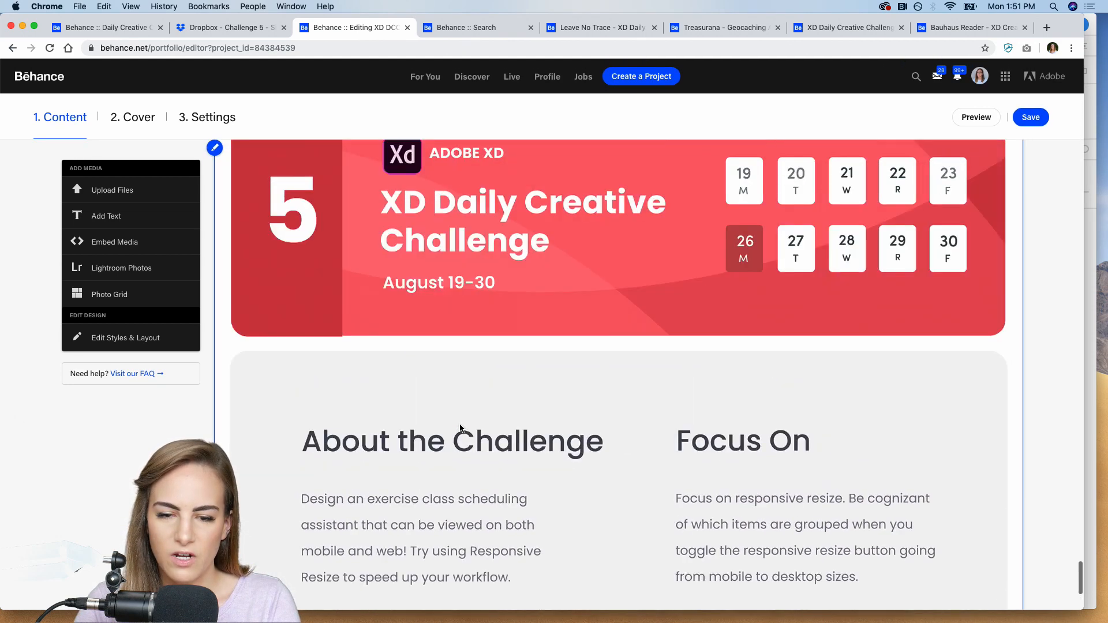
scroll(456, 359, down, 6)
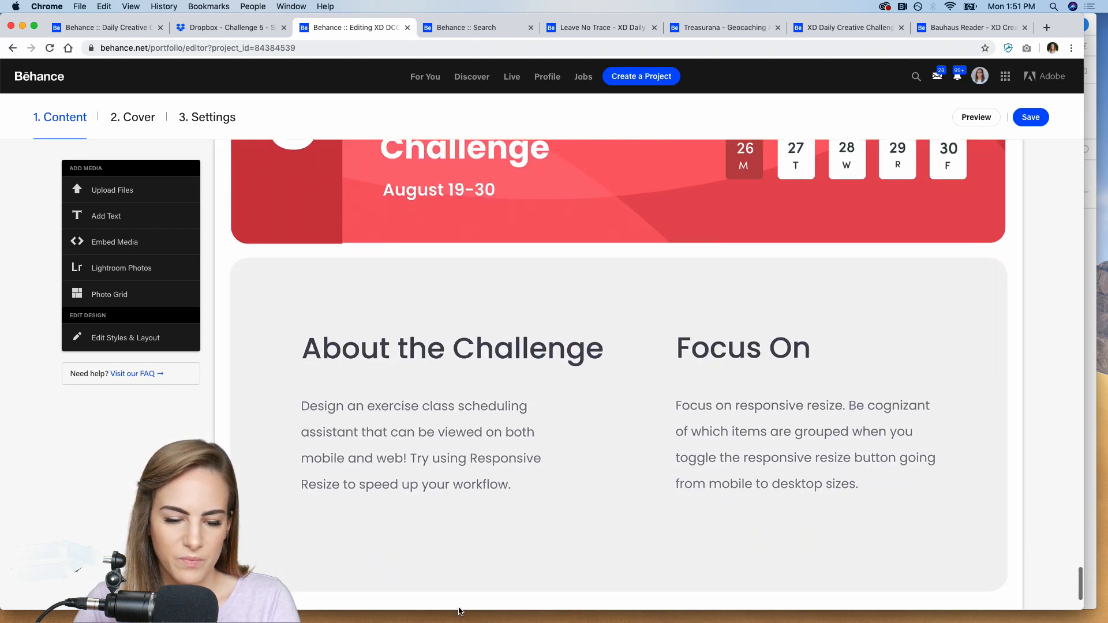
Upload XD_DCC_Day 6- soul cycle-02.png, -03.png and -04.png from the Day 6 folder below the Challenge 5 description.
mouse_move(655, 511)
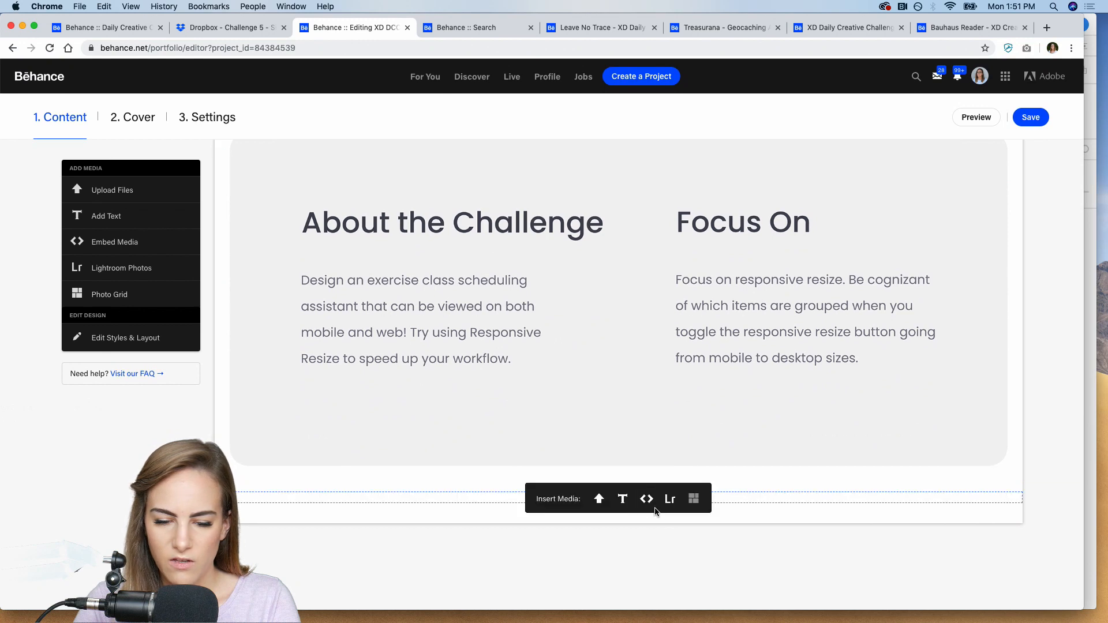
click(599, 500)
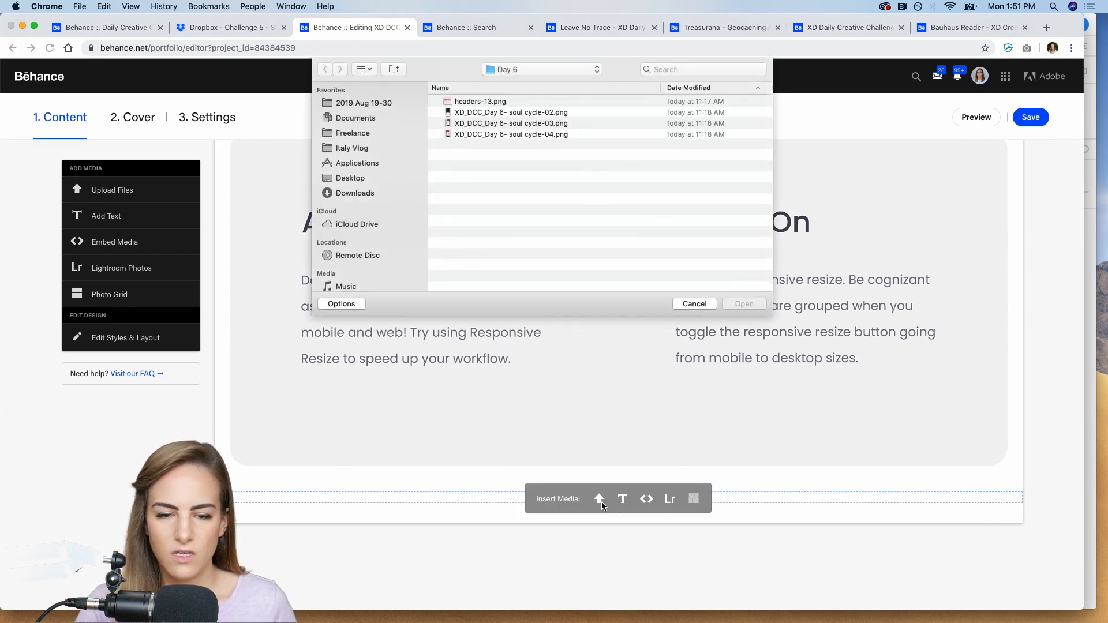
drag(554, 163, 507, 101)
click(538, 162)
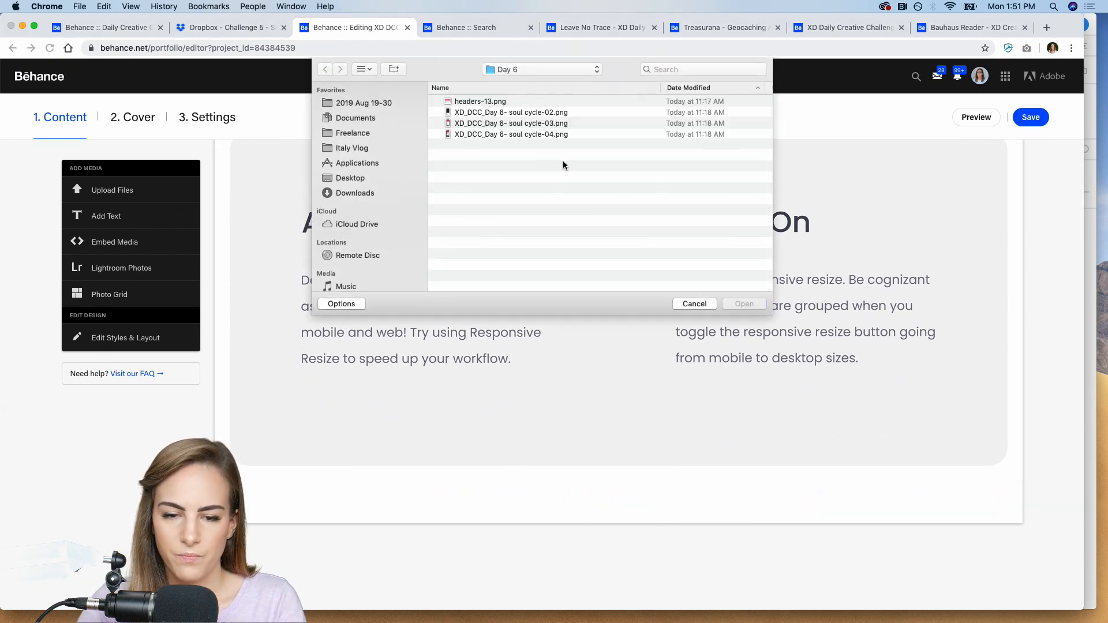
drag(563, 162, 528, 116)
click(747, 303)
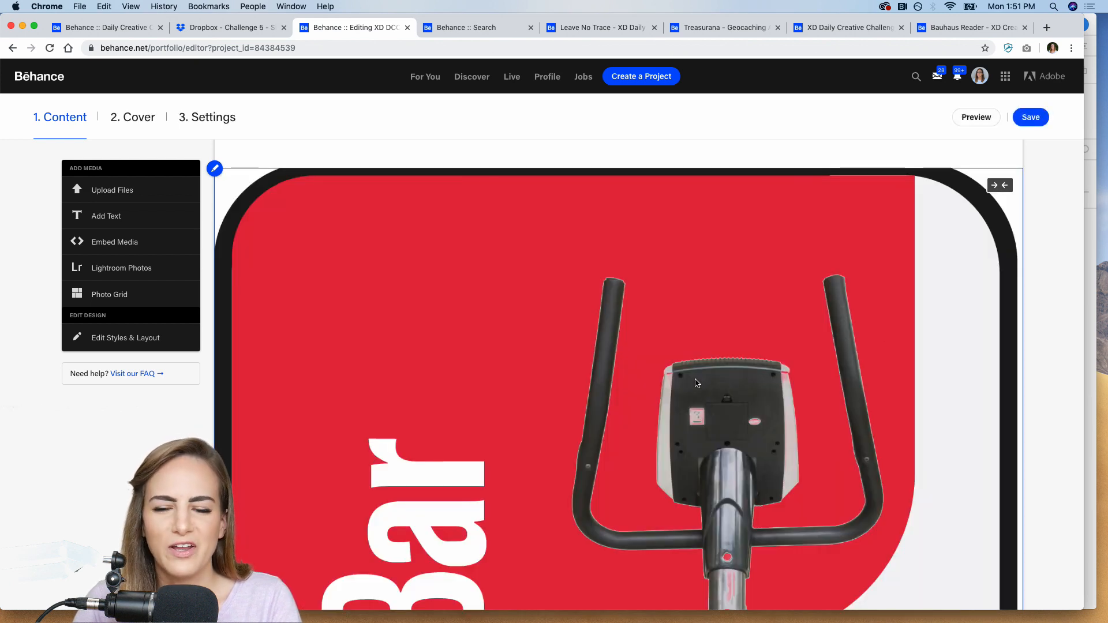
Delete the uploaded red Cycle Bar Home screen image from the end of the project.
scroll(696, 382, up, 3)
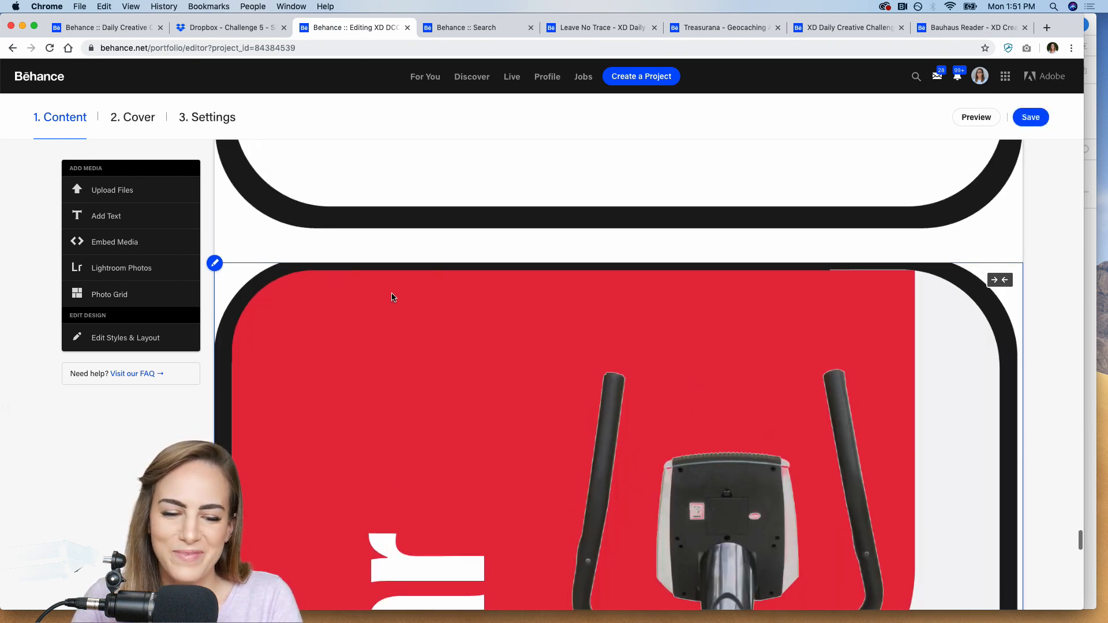
click(214, 263)
click(248, 348)
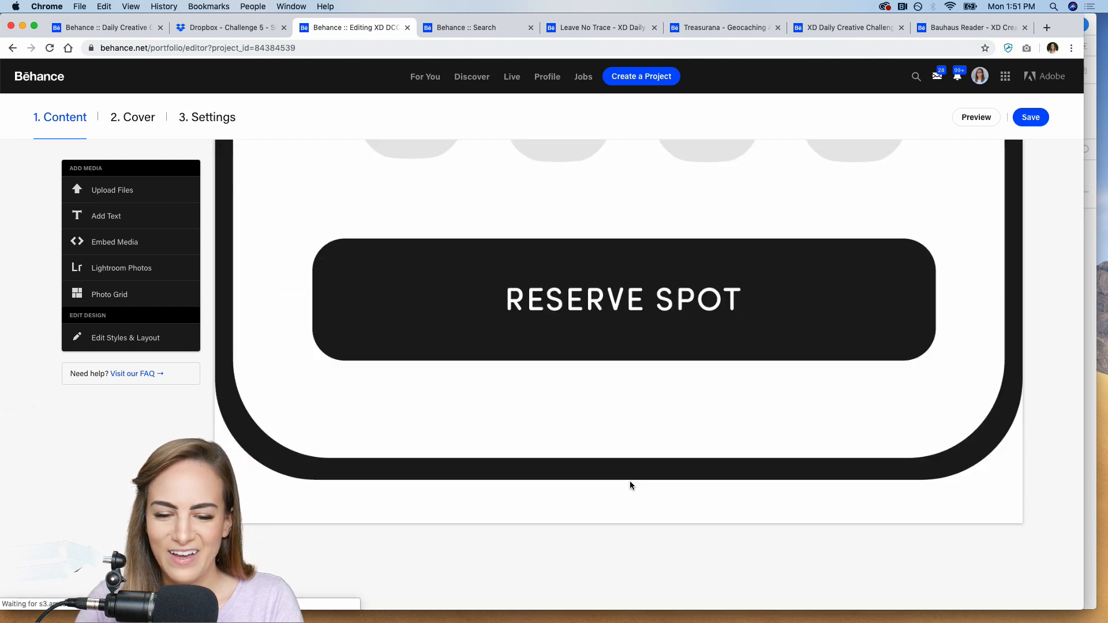
Switch the Reserve Spot and August calendar images from full width to the narrower layout with side margins.
scroll(629, 480, up, 10)
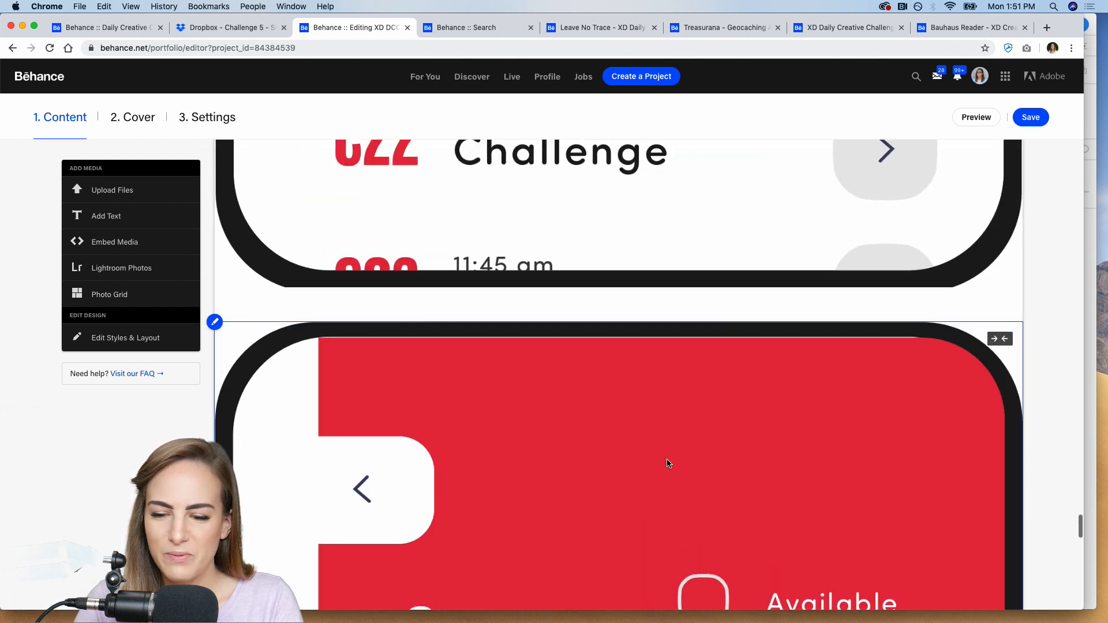
click(1000, 338)
scroll(816, 292, up, 5)
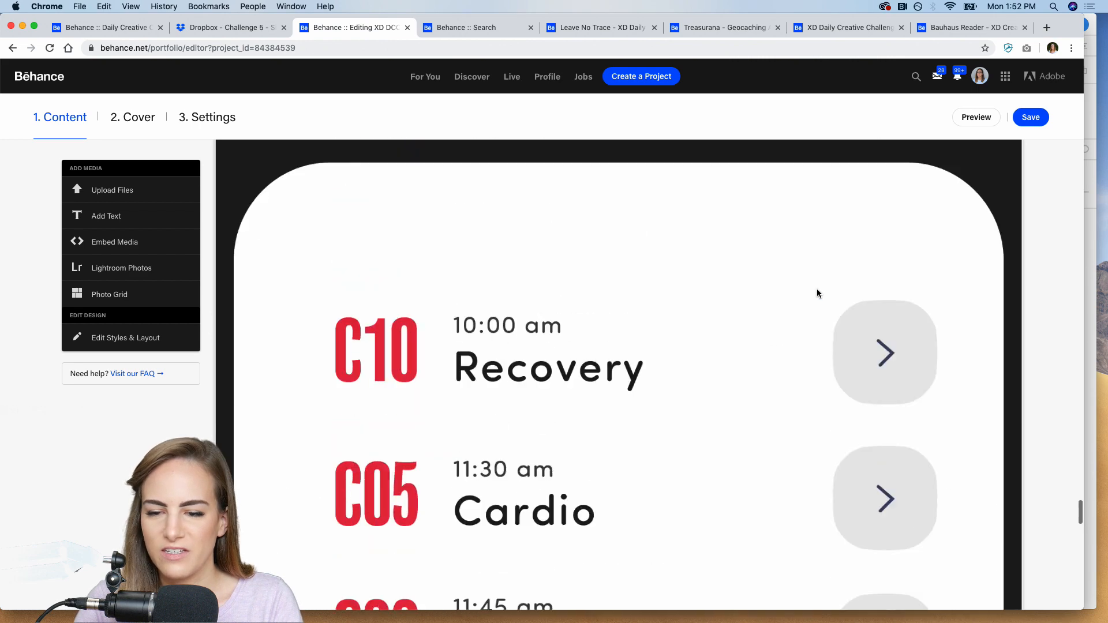
scroll(816, 291, up, 10)
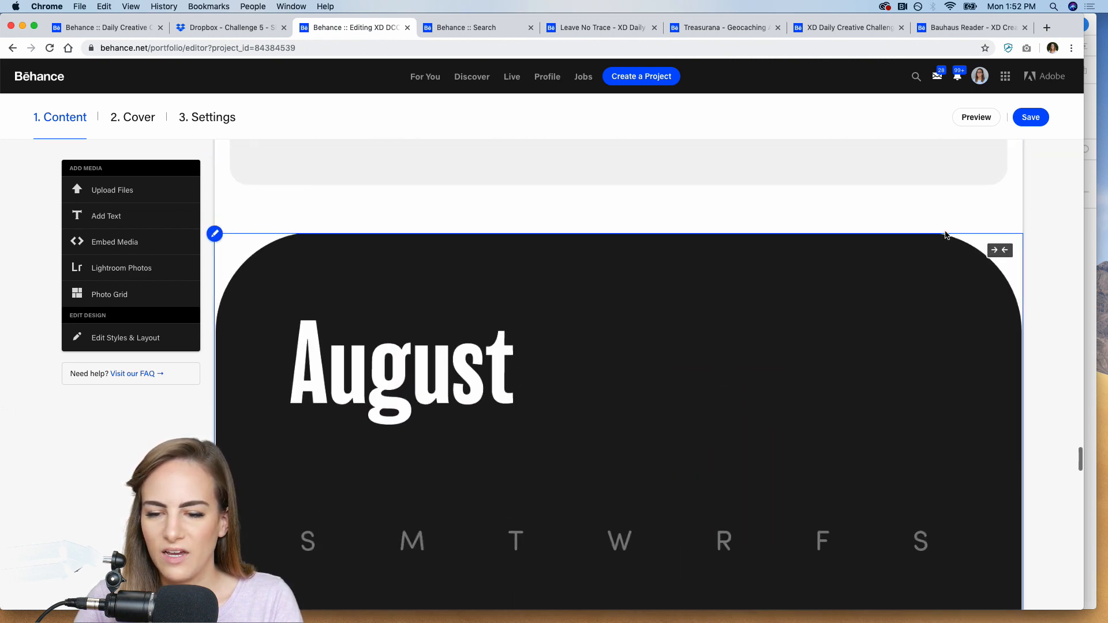
click(1000, 250)
Review the Challenge 5 header and description above the new images, and save the project.
scroll(758, 286, up, 2)
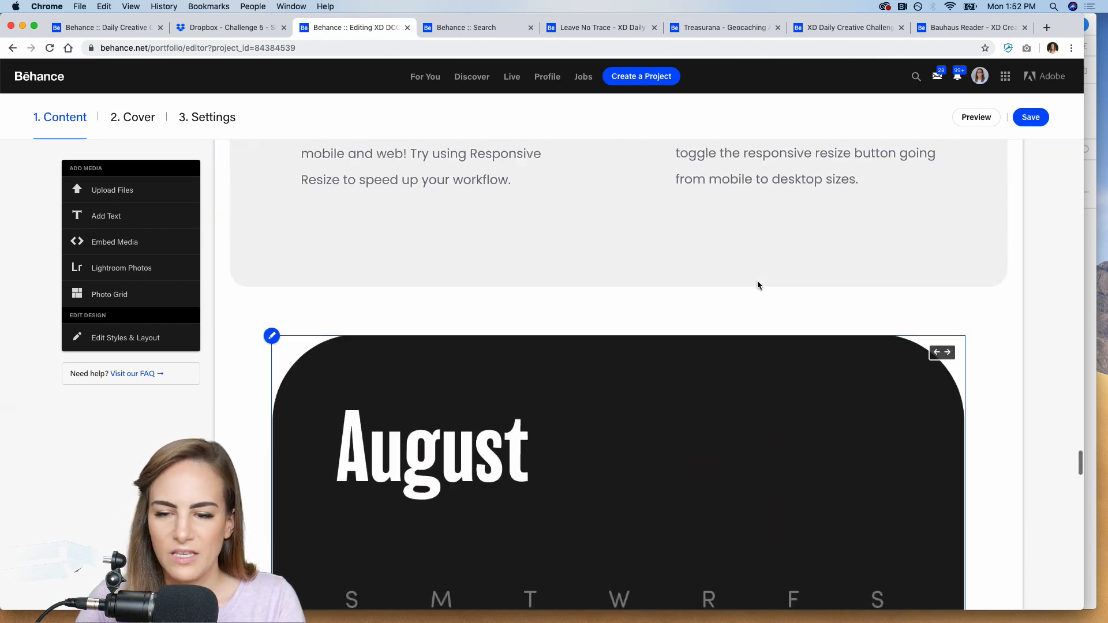
scroll(757, 285, up, 5)
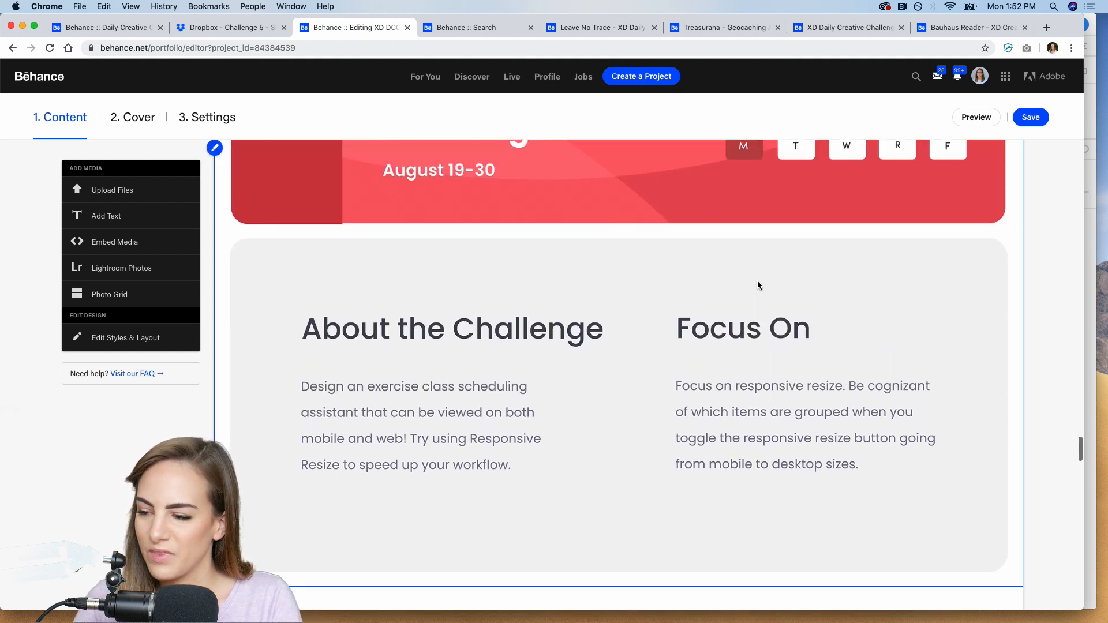
scroll(757, 285, up, 4)
scroll(758, 285, down, 1)
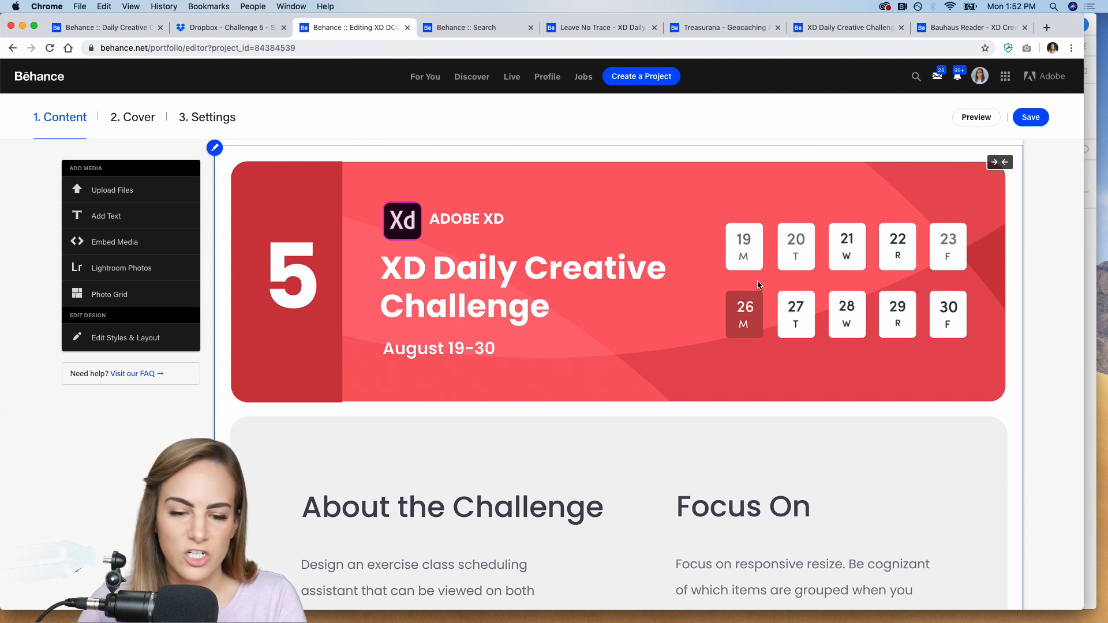
scroll(757, 285, up, 2)
click(1031, 117)
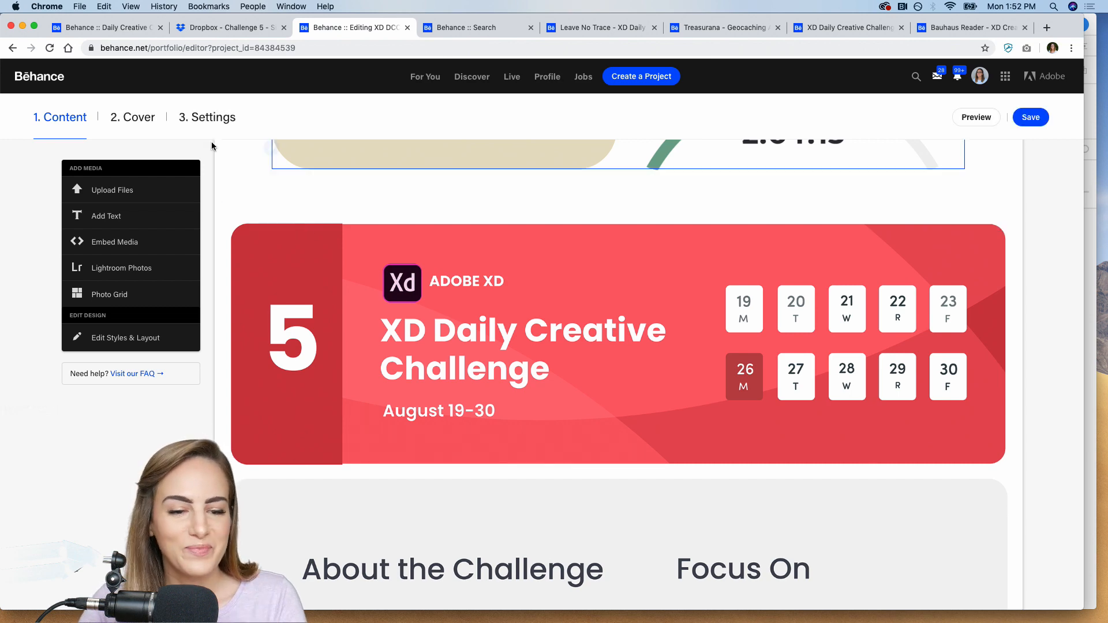
Check the project settings' basic info and discoverability keywords, including XDDAILYCHALLENGE, and save the settings.
click(199, 117)
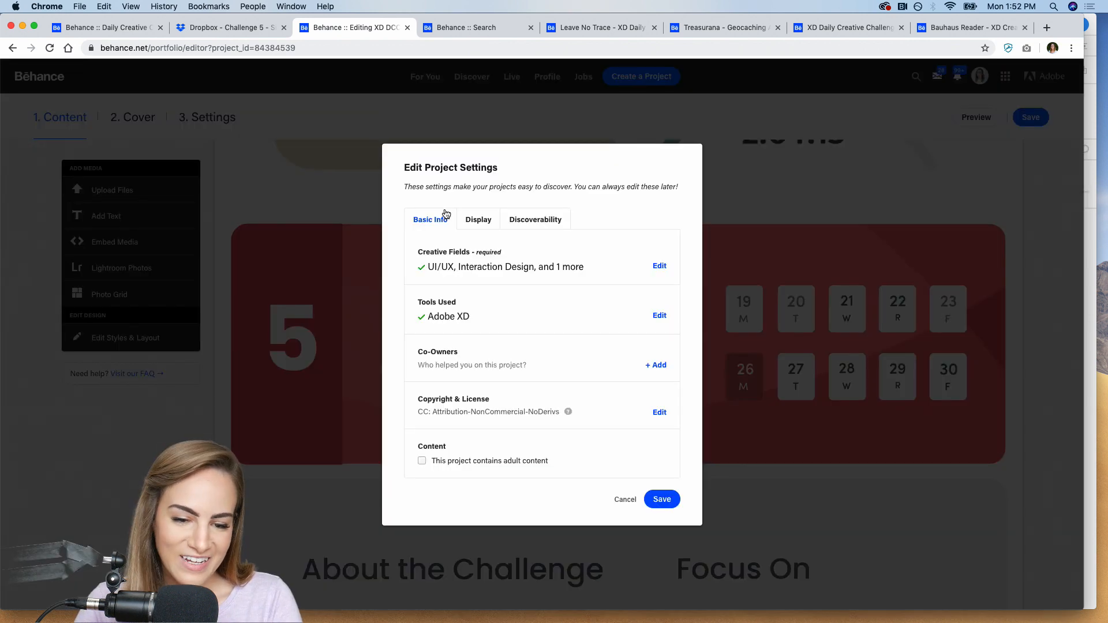
click(536, 224)
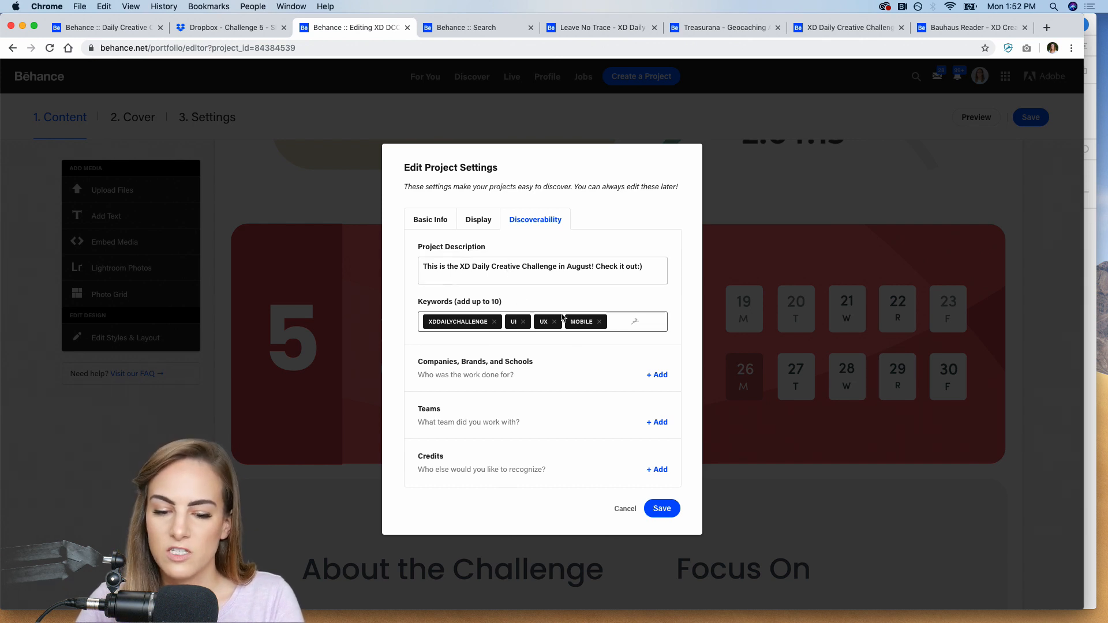
click(428, 223)
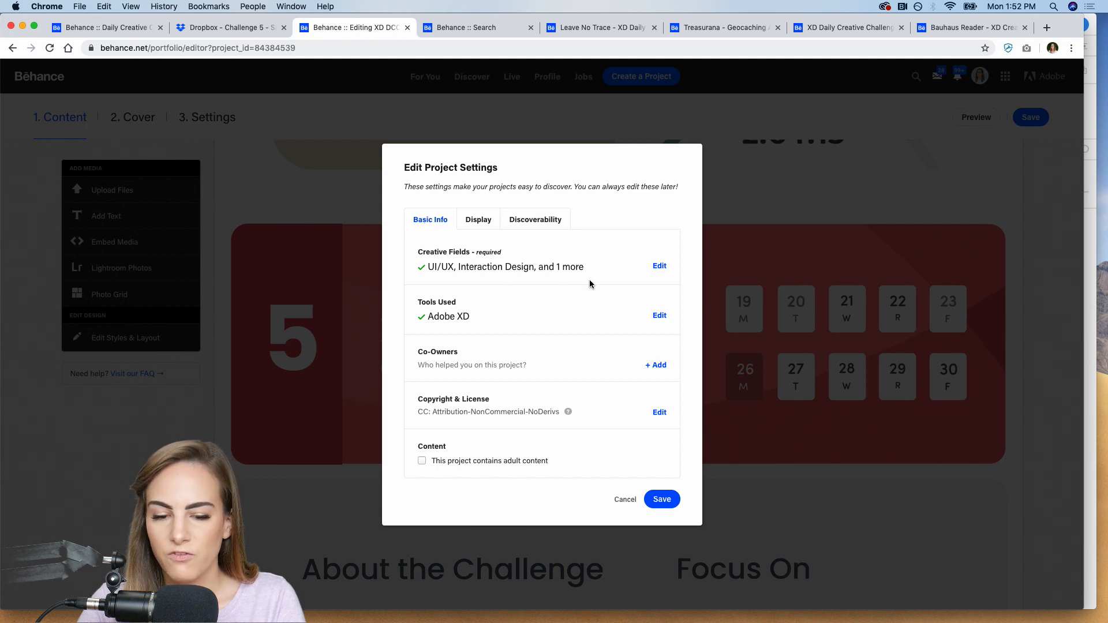
click(539, 225)
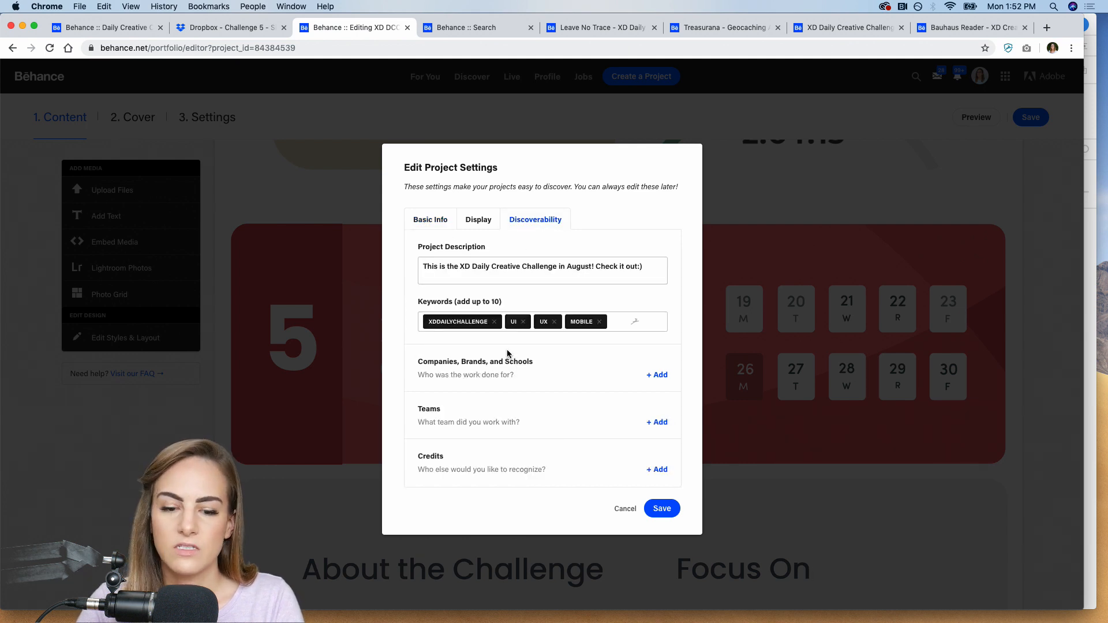
click(662, 509)
scroll(676, 283, down, 20)
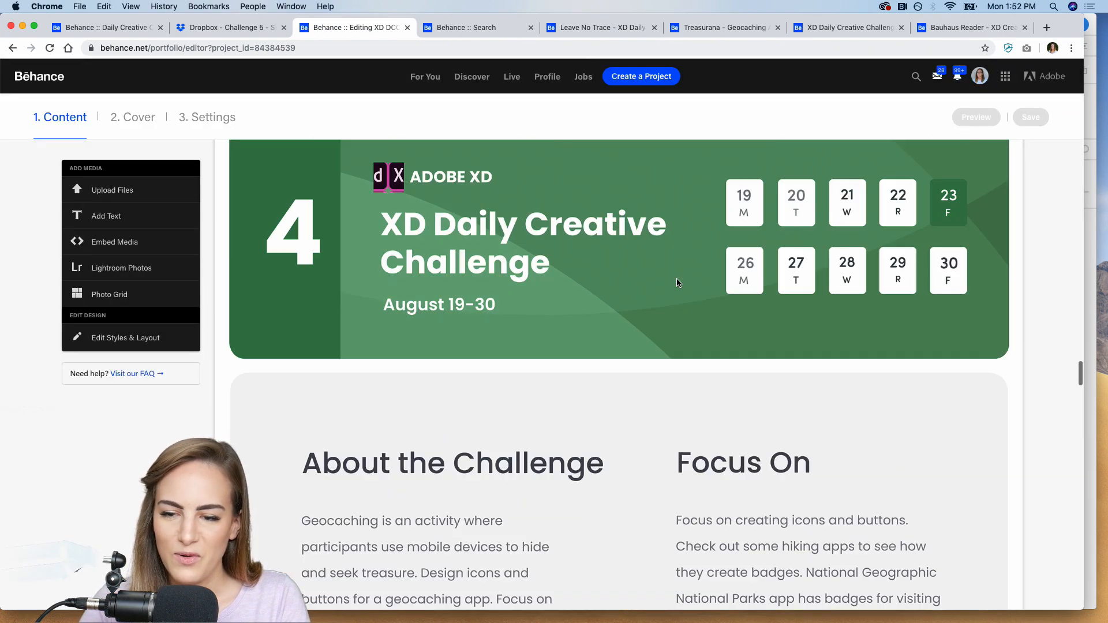
scroll(676, 282, up, 20)
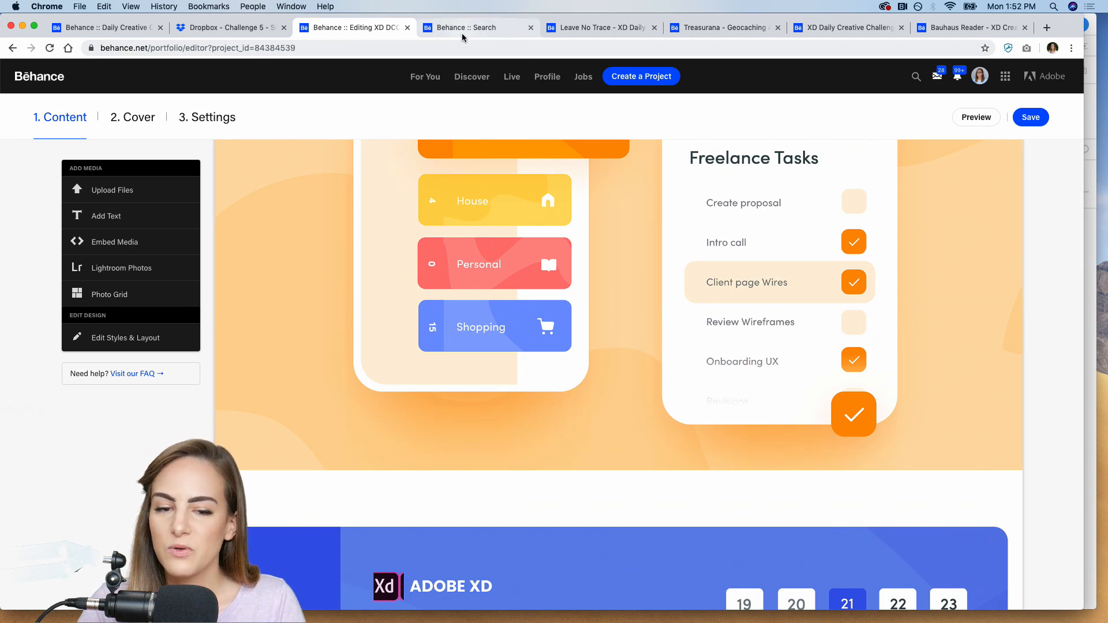
In the xddailychallenge search, compare all results with projects only, and sort the projects by Most Recent.
click(462, 28)
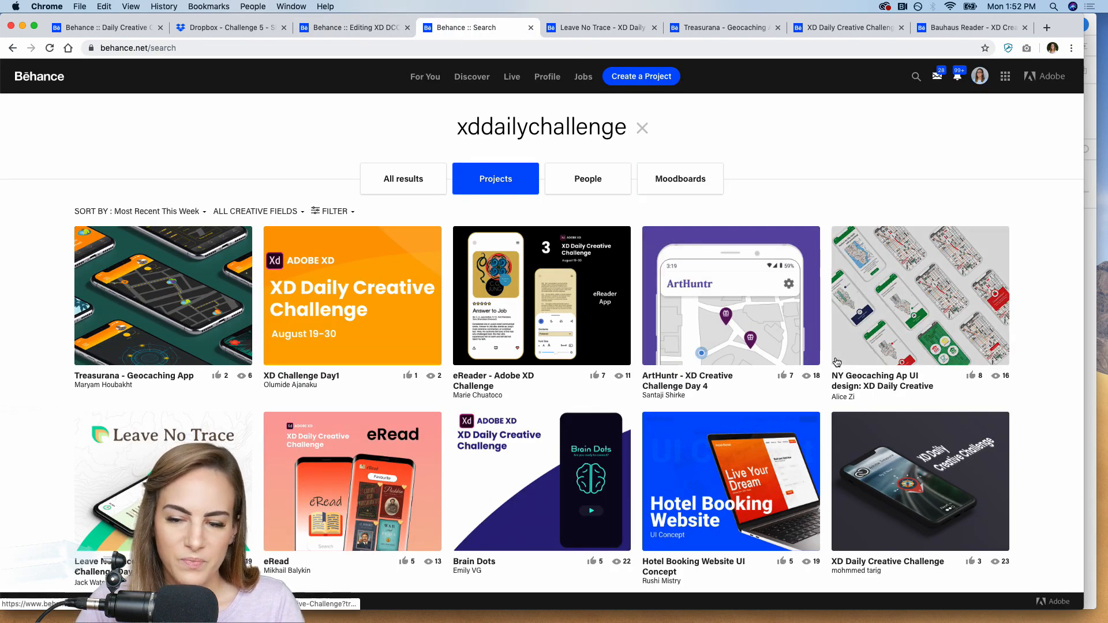
scroll(472, 130, down, 1)
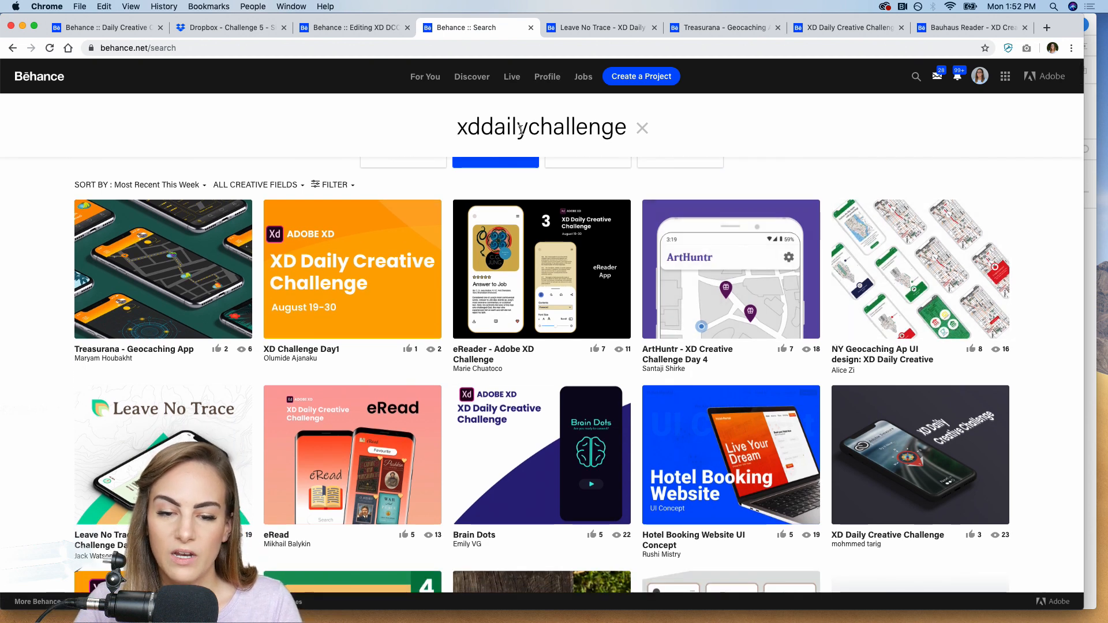
scroll(513, 254, up, 1)
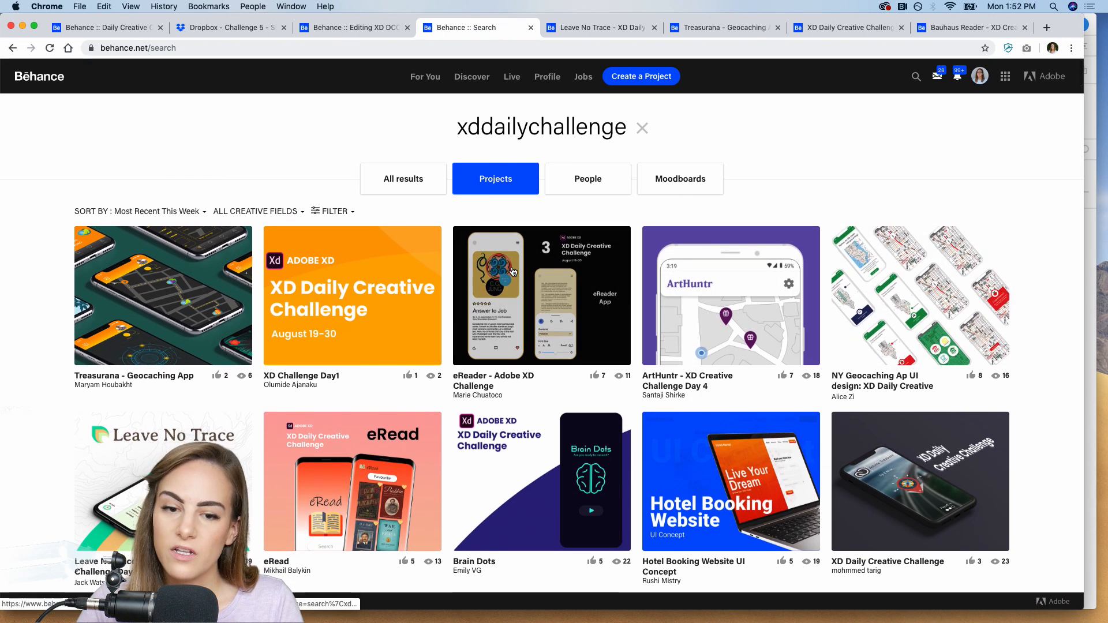
click(407, 181)
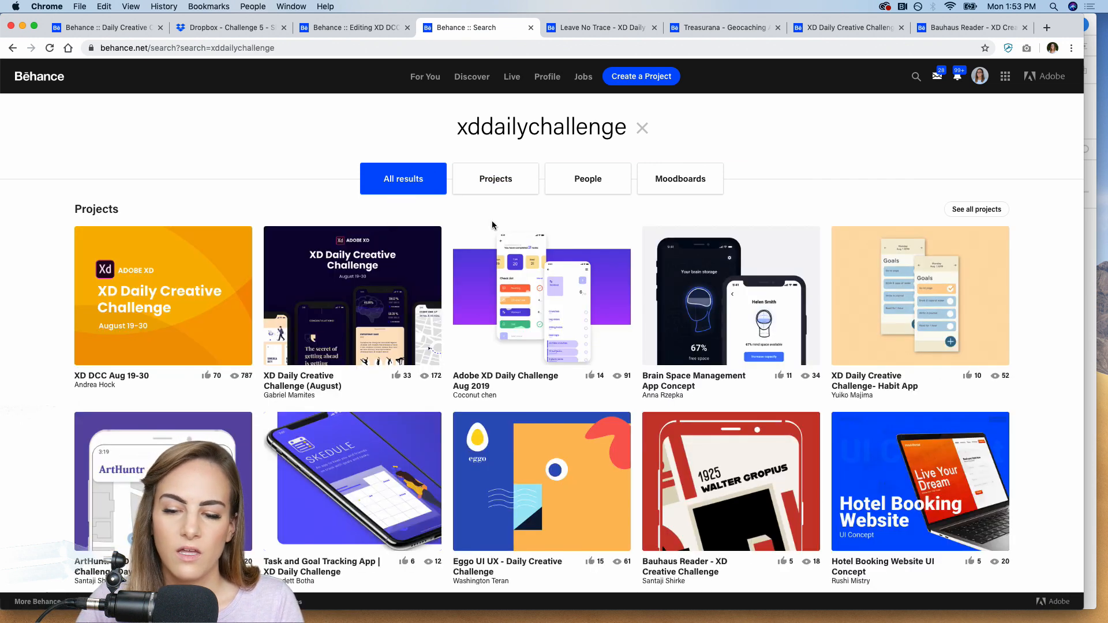
click(489, 180)
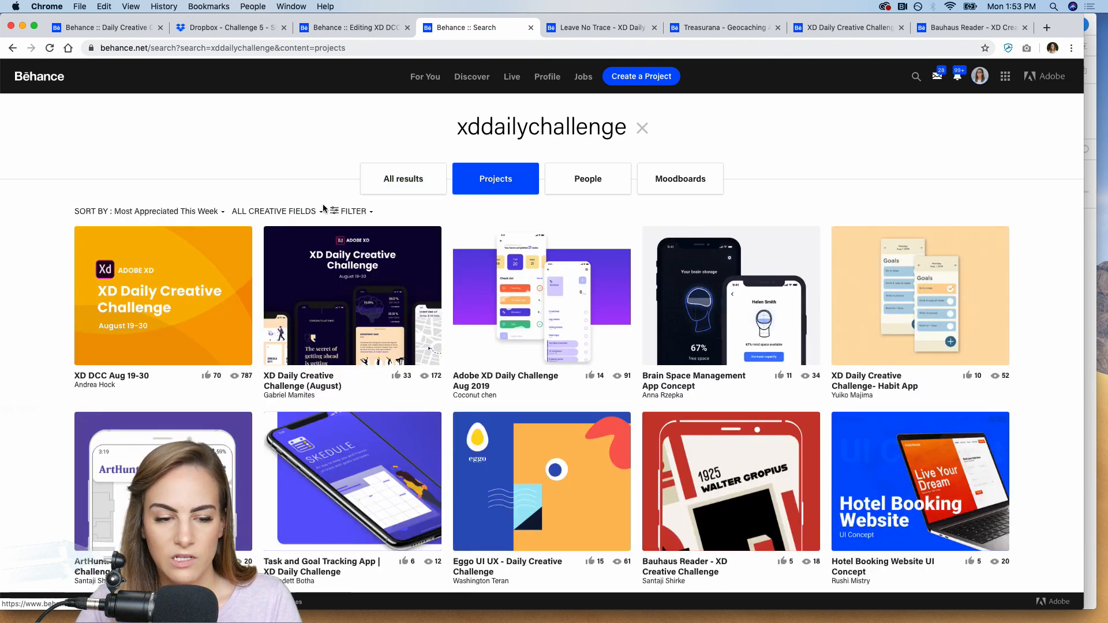
click(168, 212)
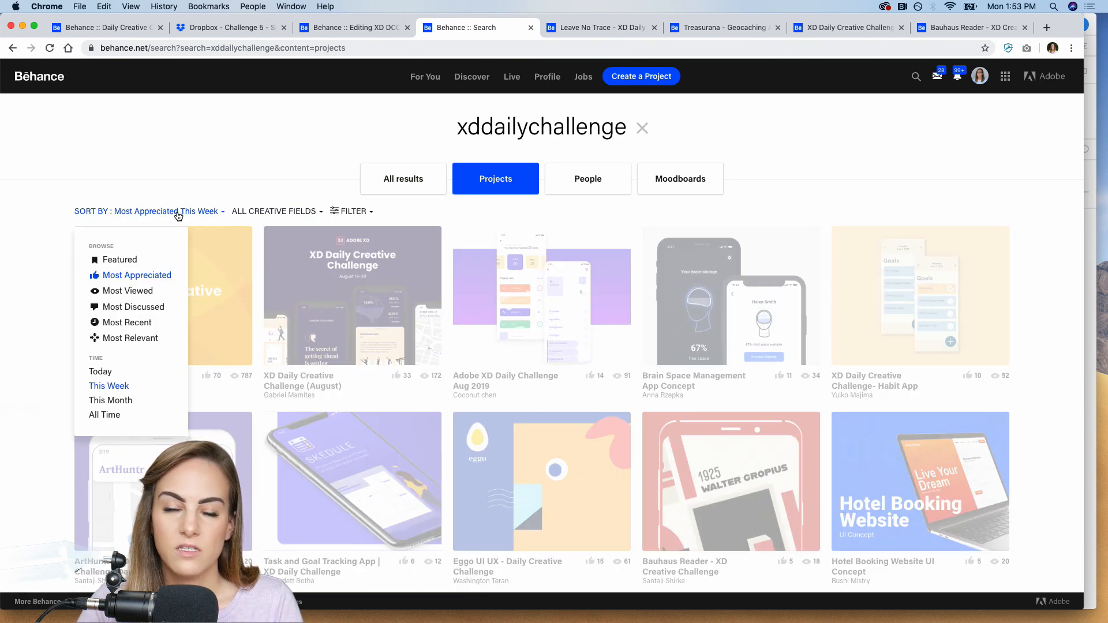
click(122, 323)
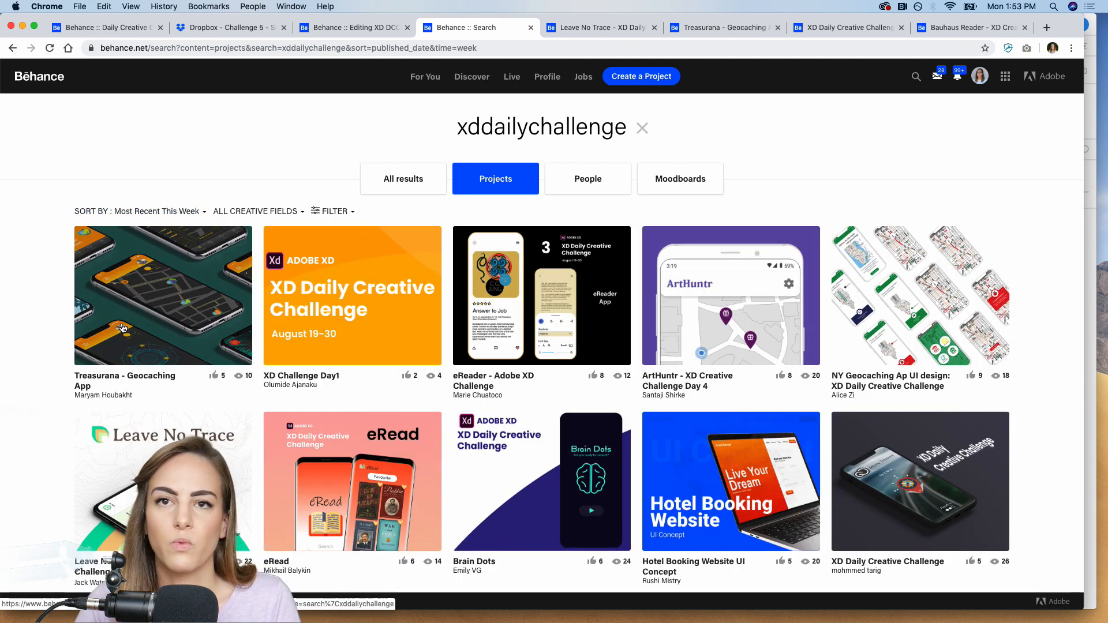
Open the Leave No Trace challenge entry and examine its intro text, color palette, app screens and badges.
click(575, 28)
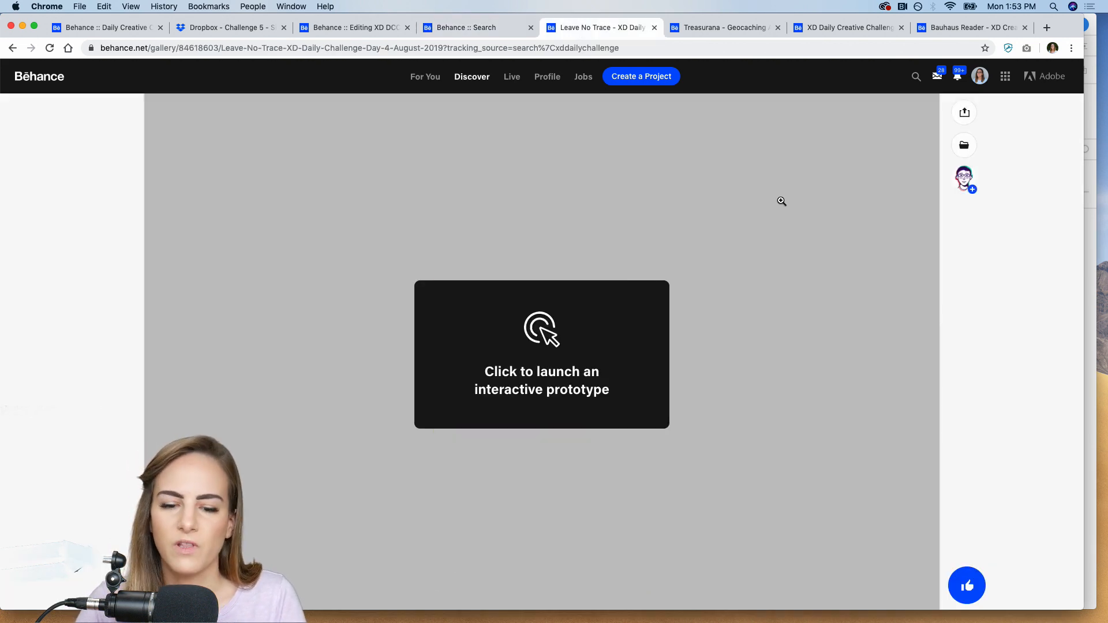
scroll(781, 201, up, 10)
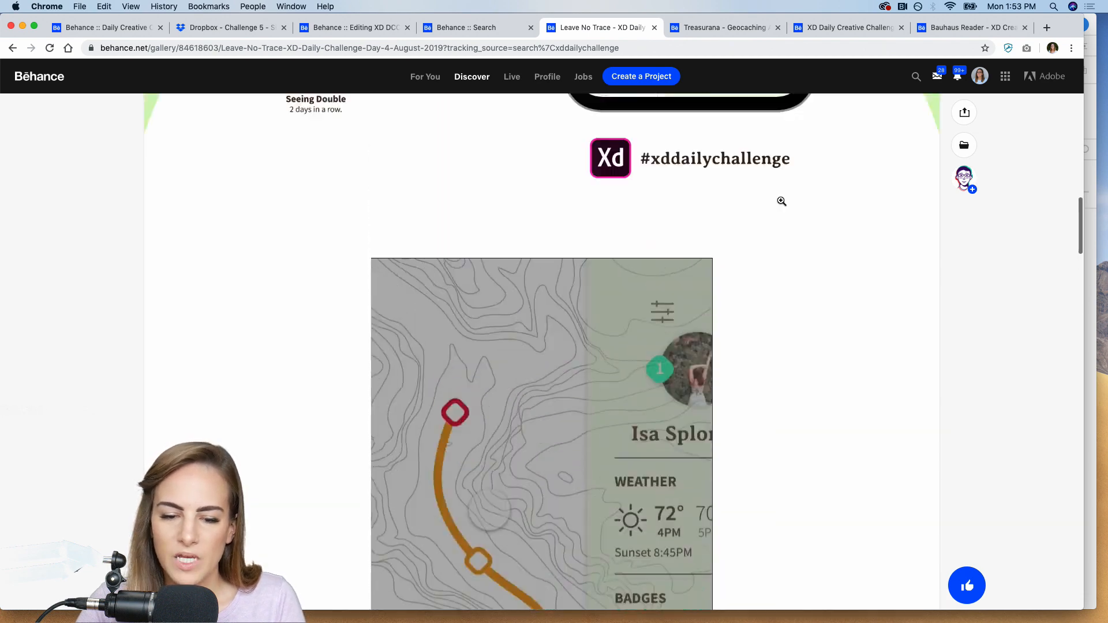
scroll(781, 201, up, 15)
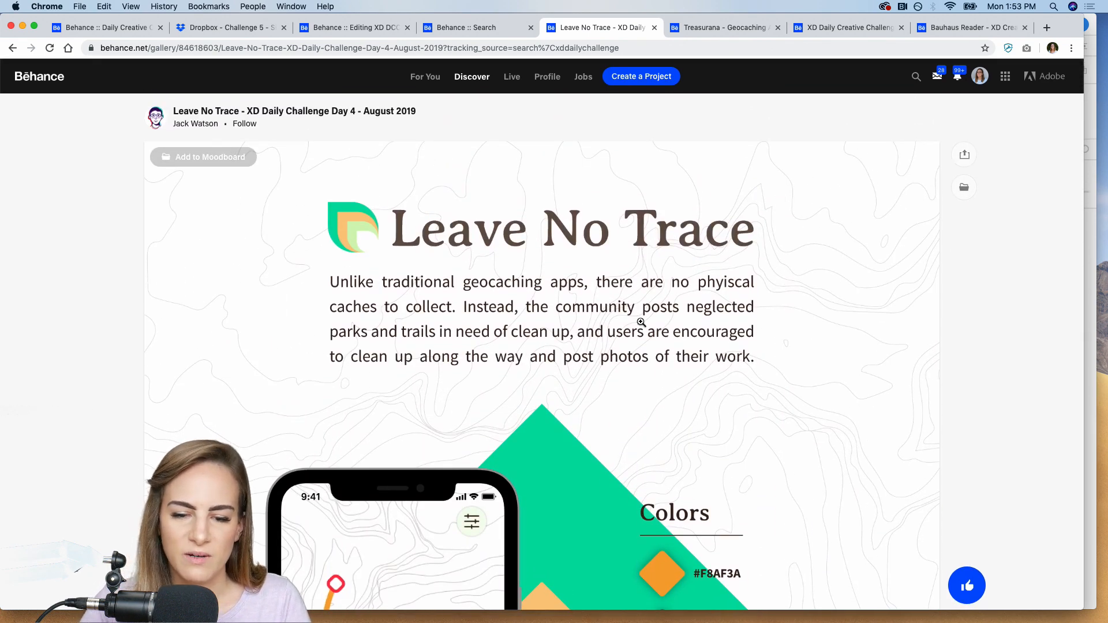
scroll(641, 321, down, 1)
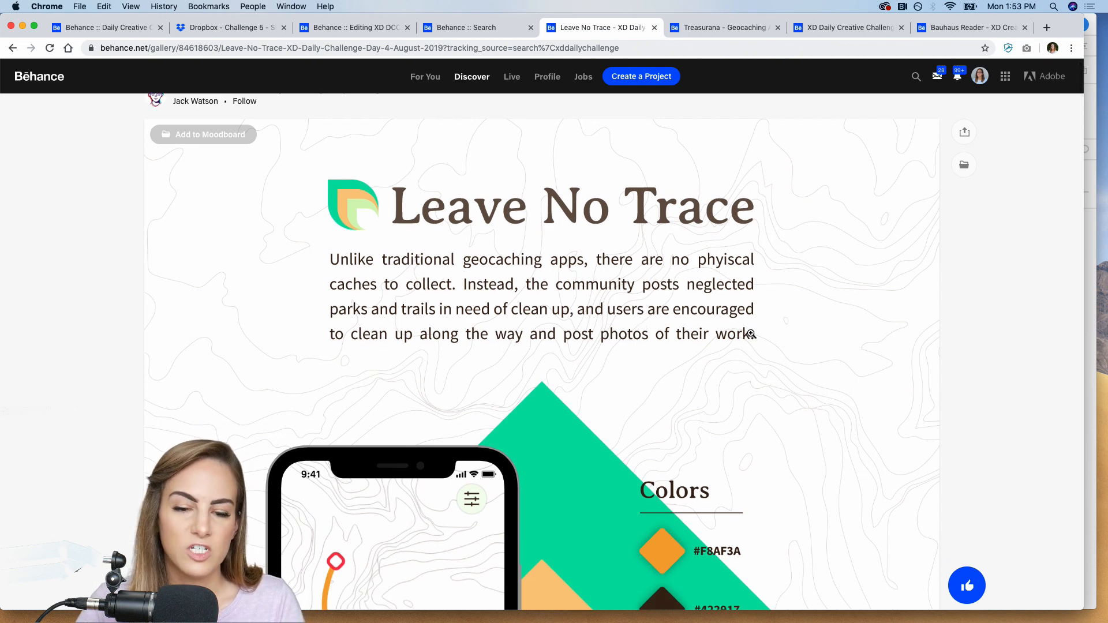
scroll(611, 330, down, 12)
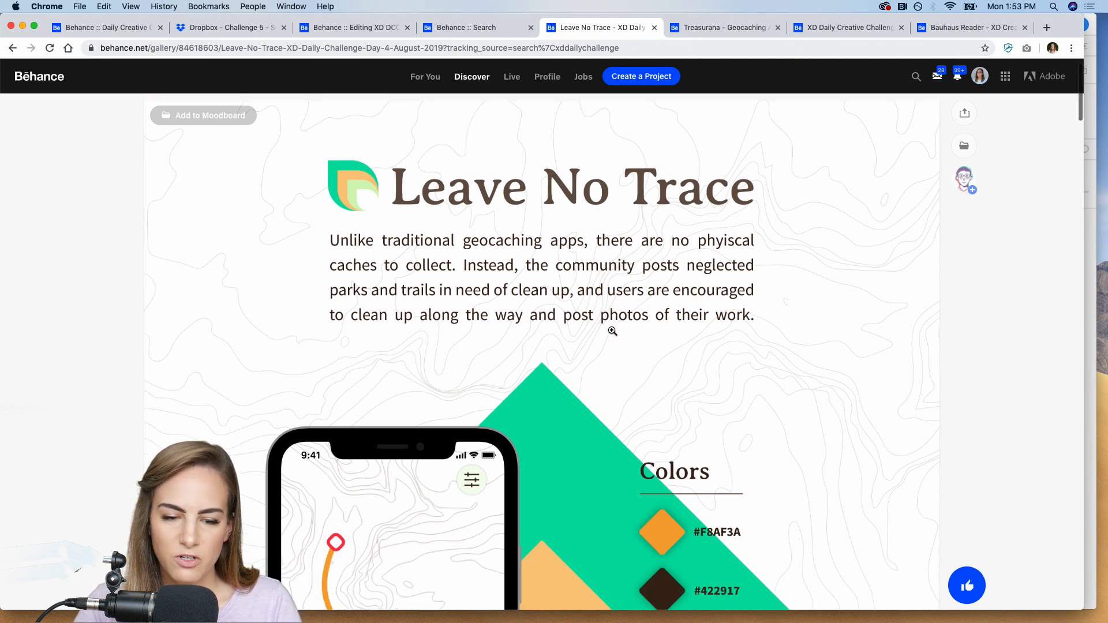
scroll(612, 330, down, 15)
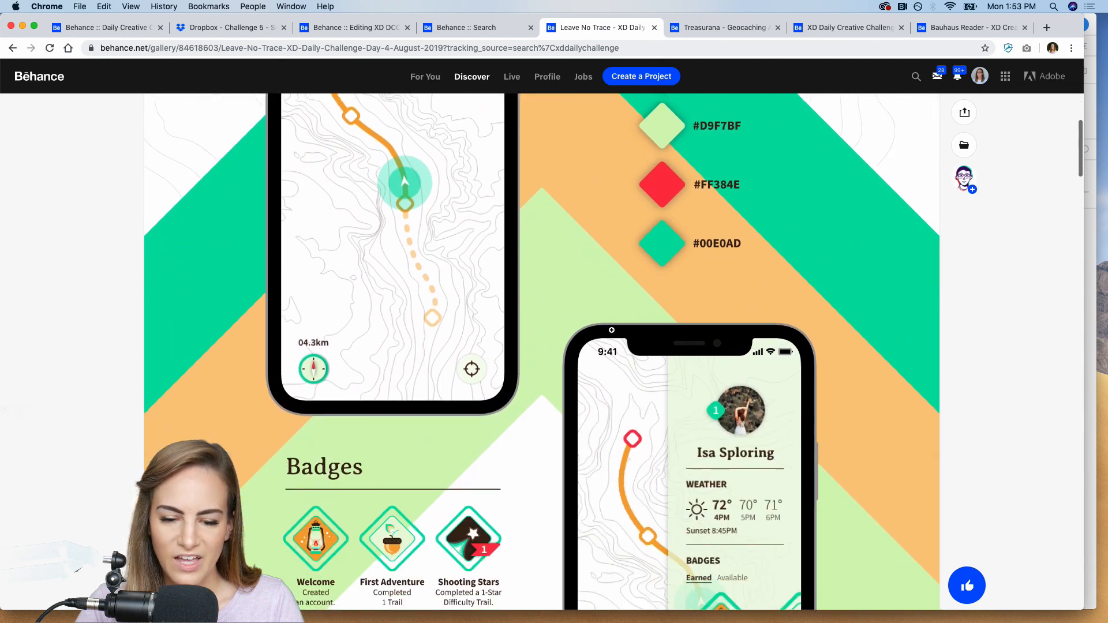
scroll(612, 332, down, 2)
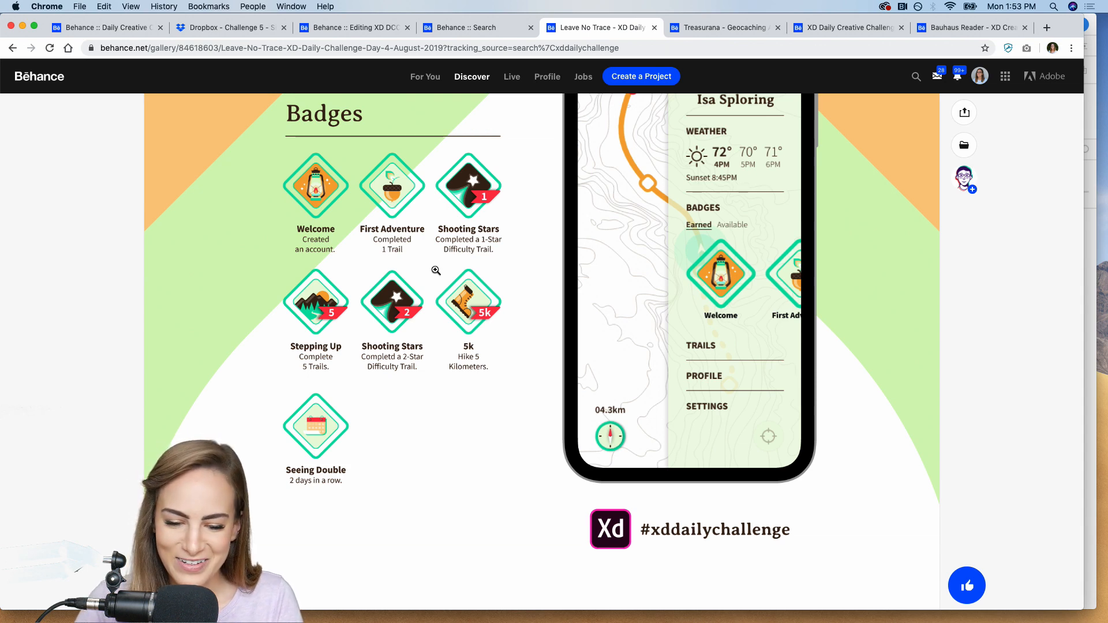
scroll(435, 271, down, 5)
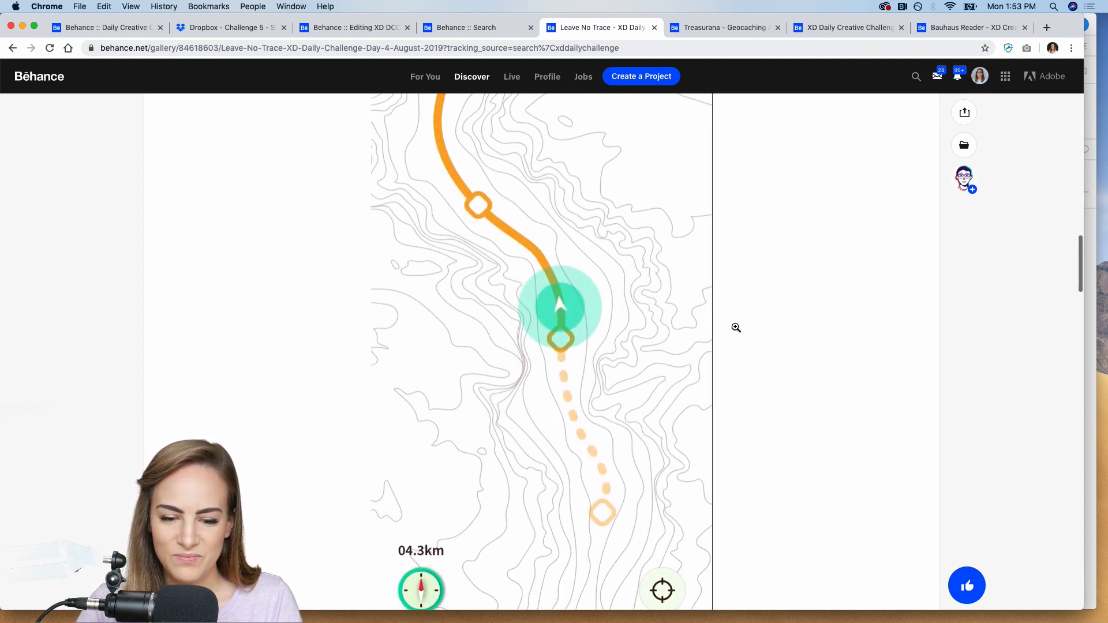
Watch the Leave No Trace app demo video in full screen, and return to the beginning of the project page.
scroll(685, 517, down, 2)
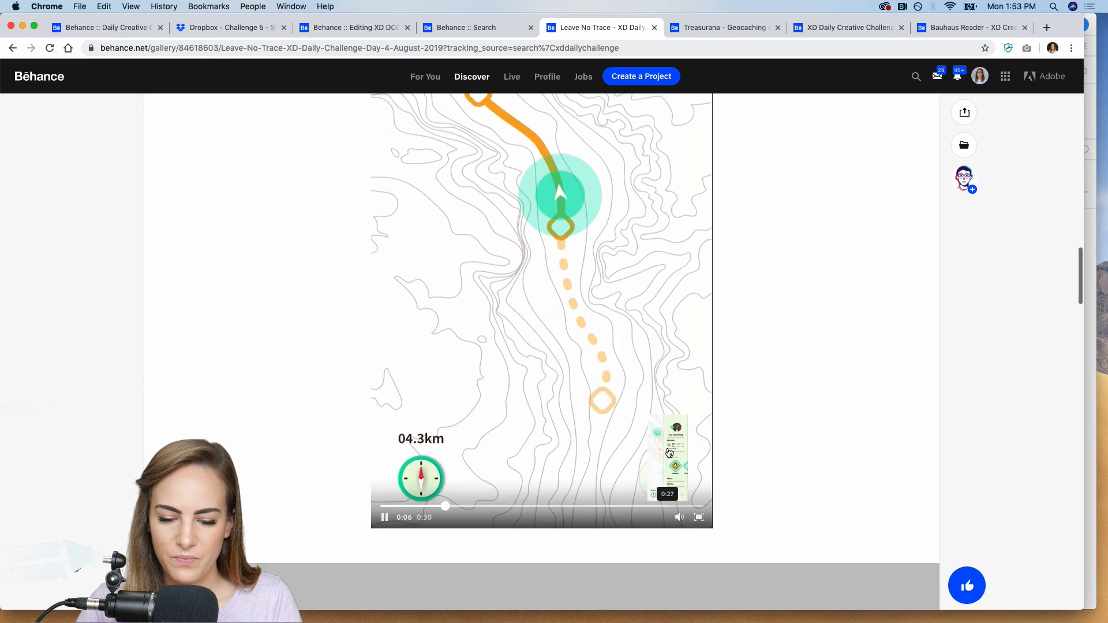
click(699, 518)
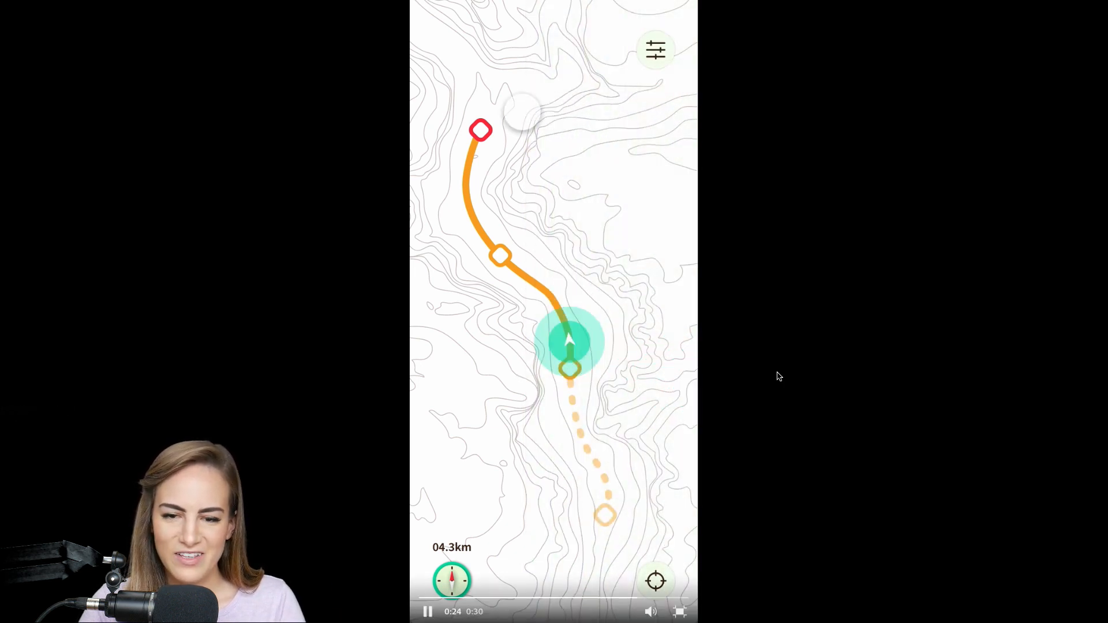
click(680, 611)
scroll(677, 307, up, 15)
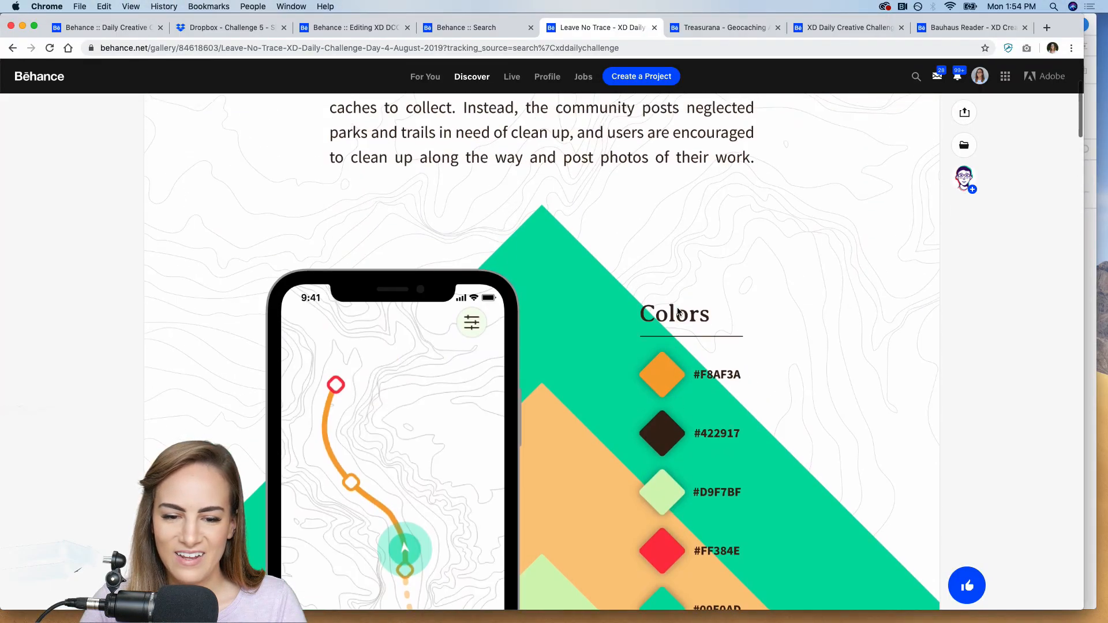
scroll(678, 312, down, 1)
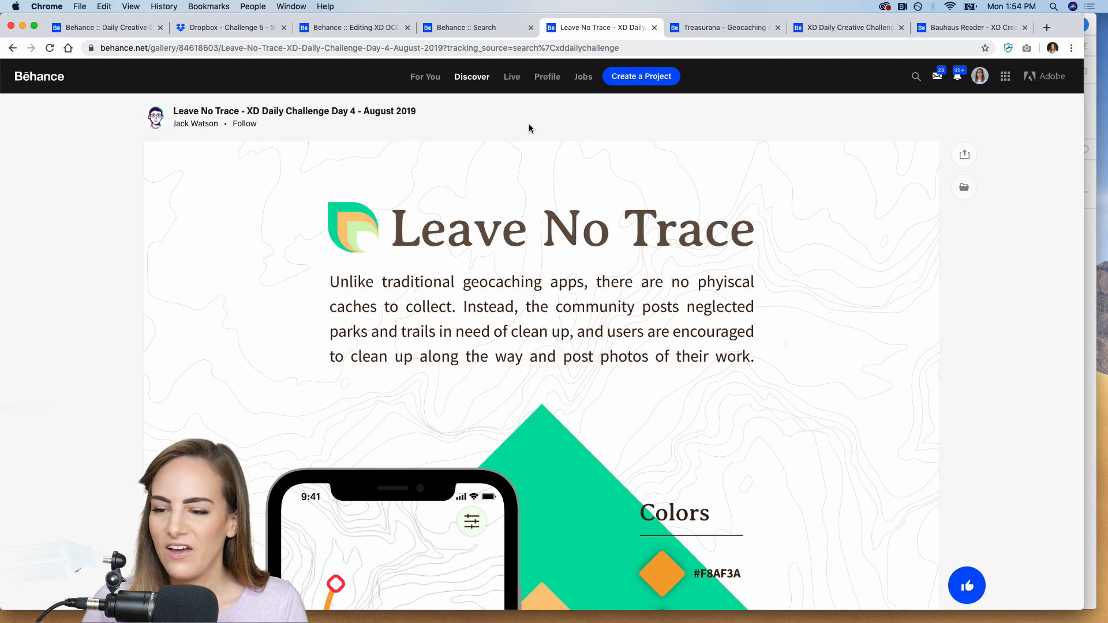
Look at the Treasurana geocaching and Bauhaus Reader entries, and return to the Leave No Trace project.
click(736, 26)
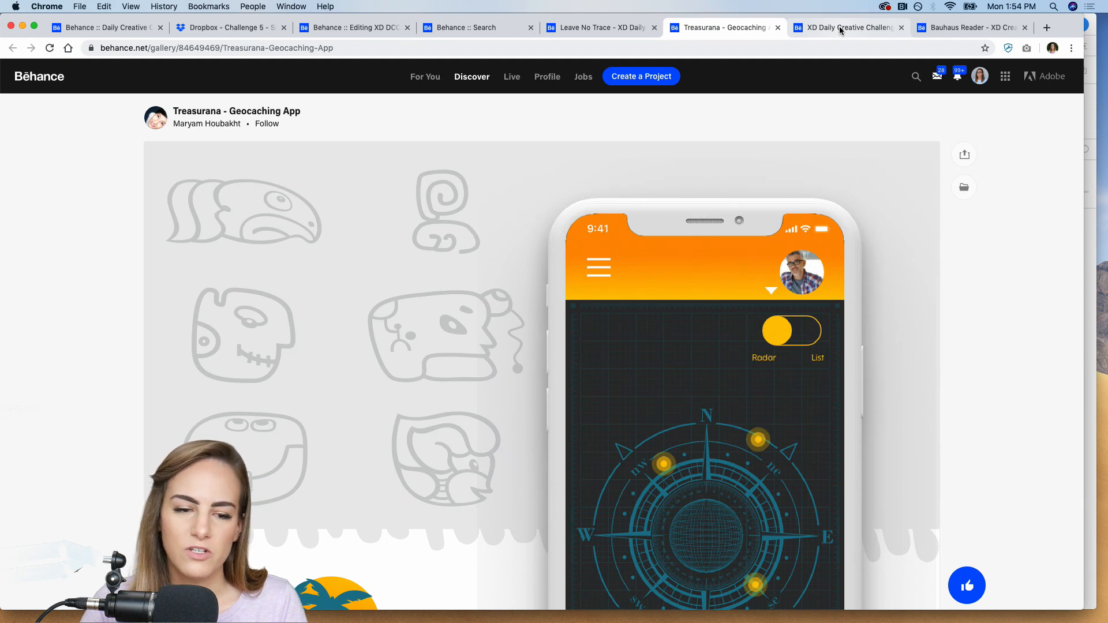
click(864, 29)
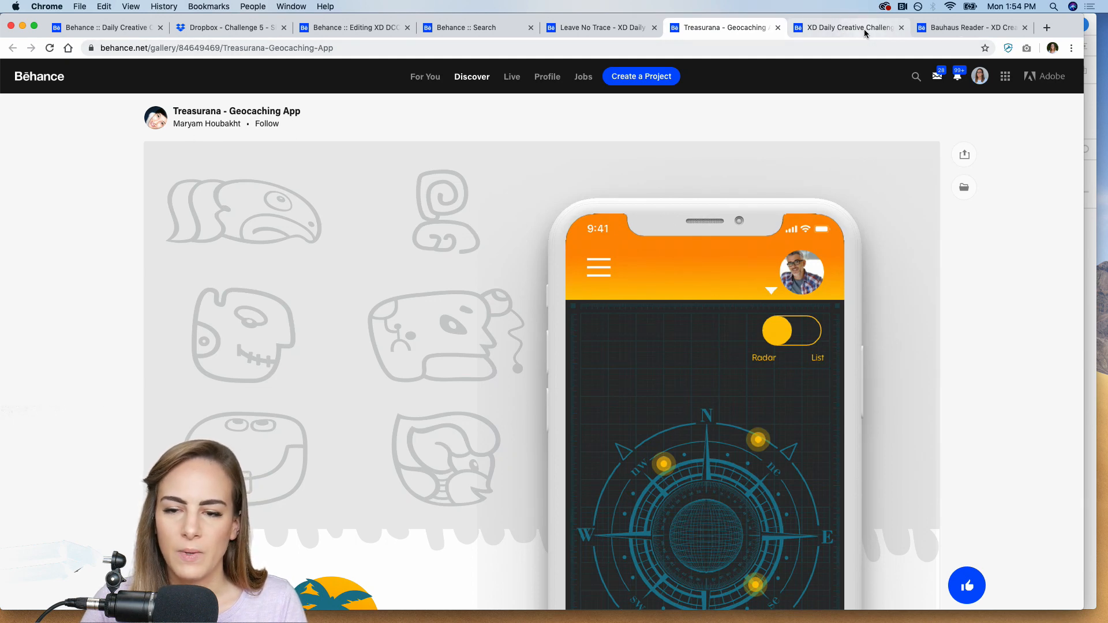
click(979, 32)
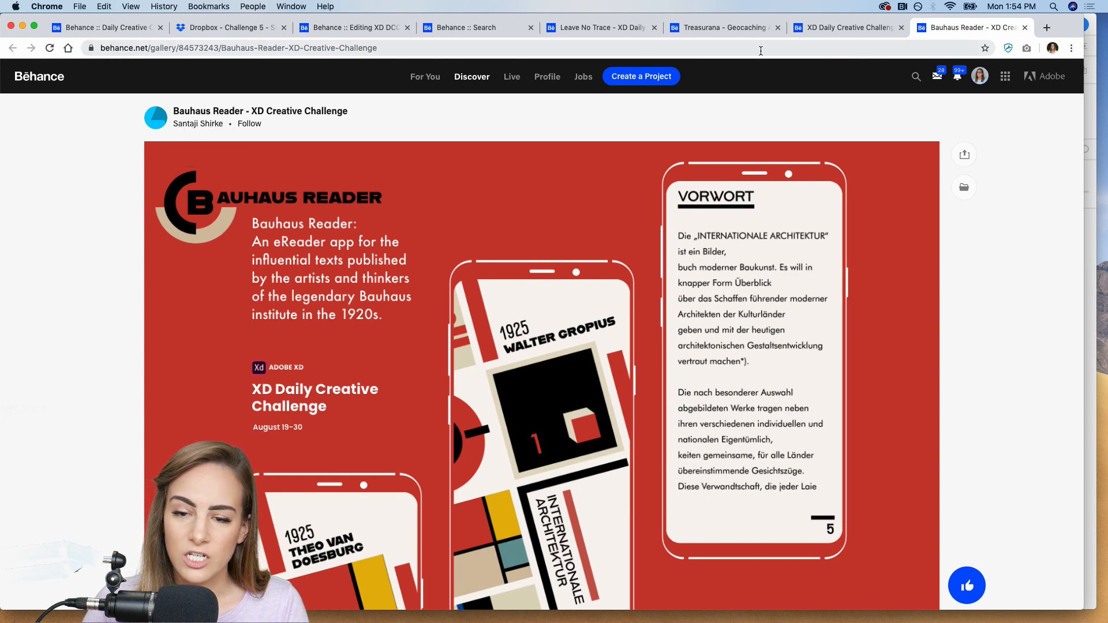
click(587, 27)
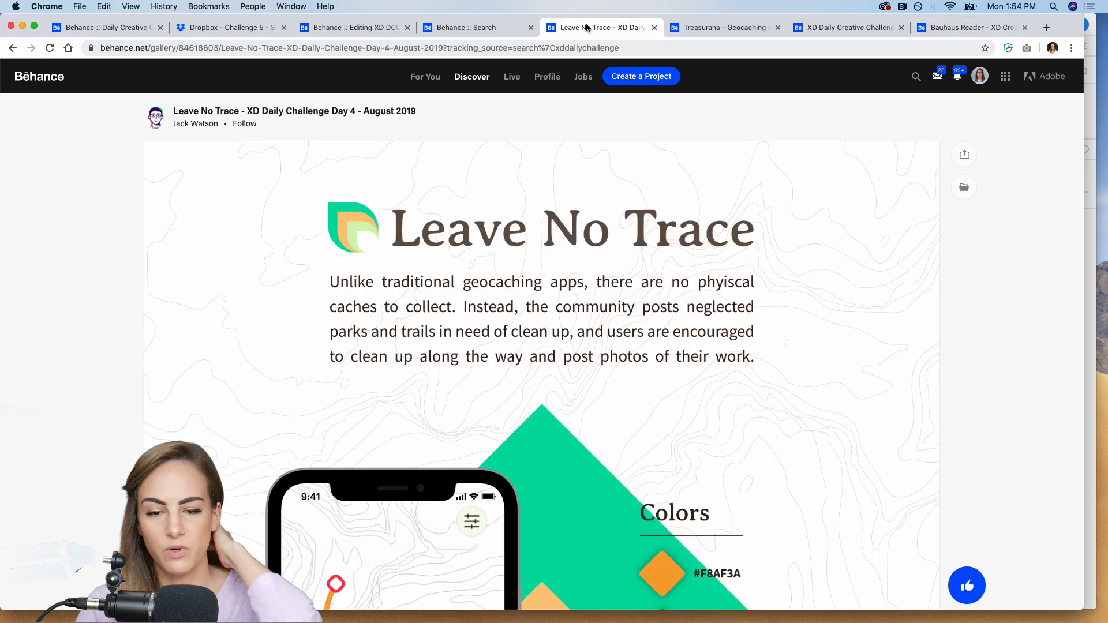